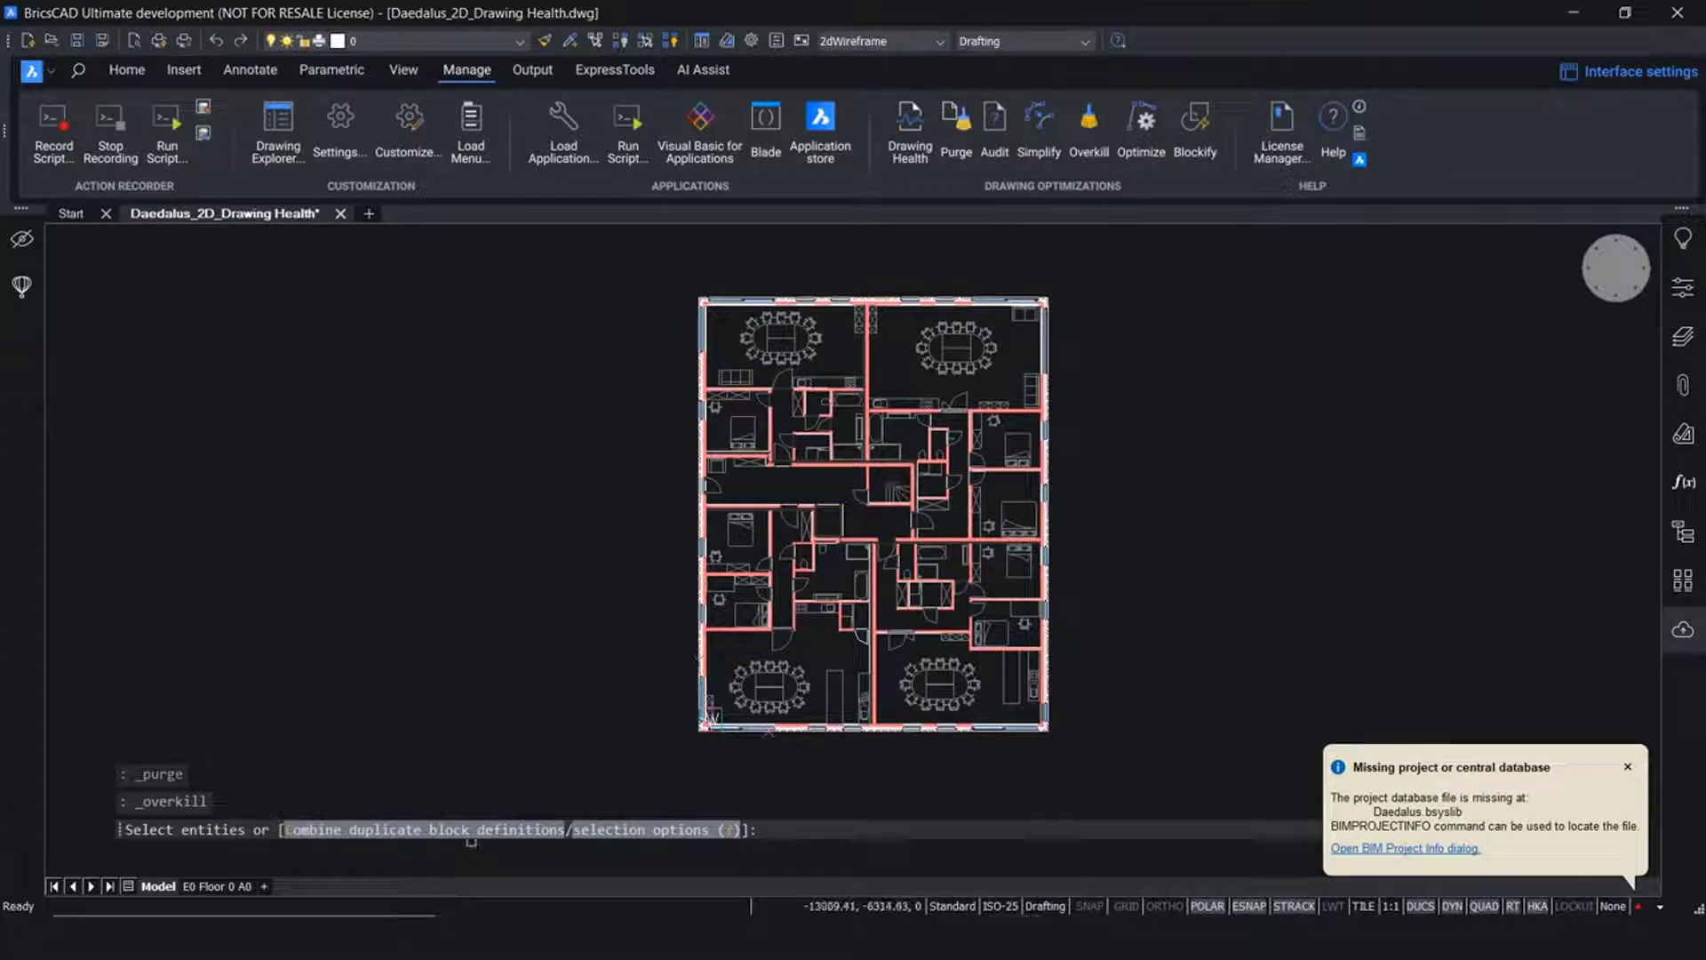
# Review Overkill's settings for combining duplicate block definitions, cancel without applying, and dismiss the missing project database notice
pyautogui.click(475, 831)
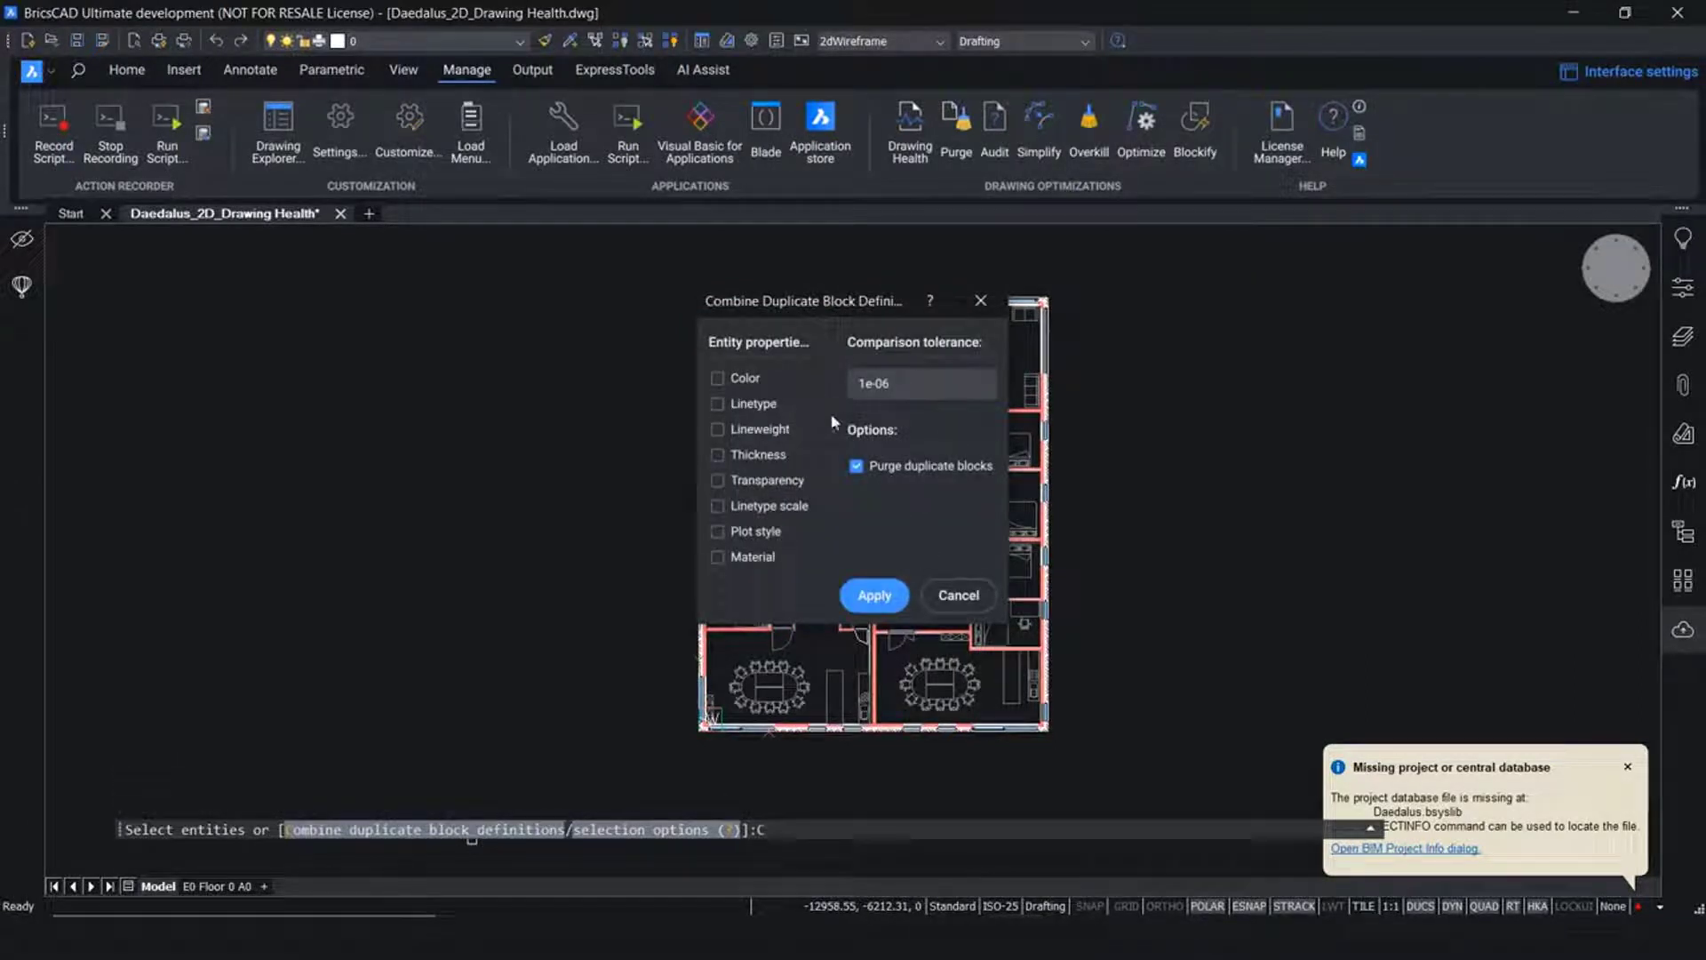
pyautogui.click(946, 602)
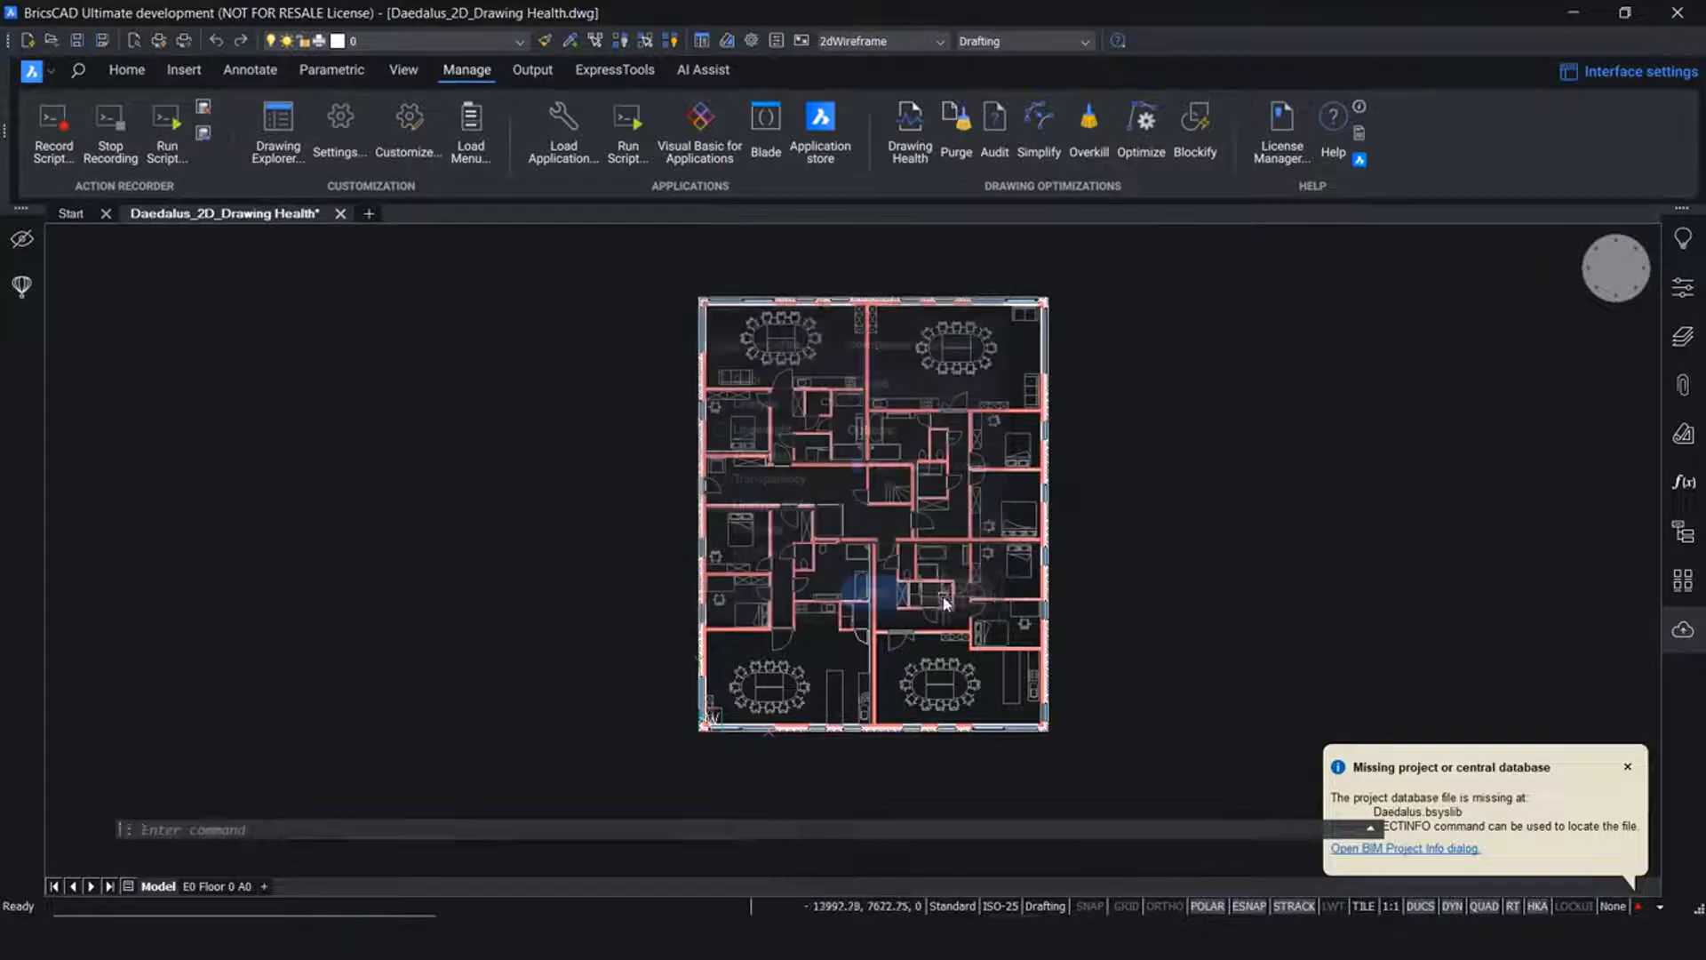
pyautogui.click(1629, 770)
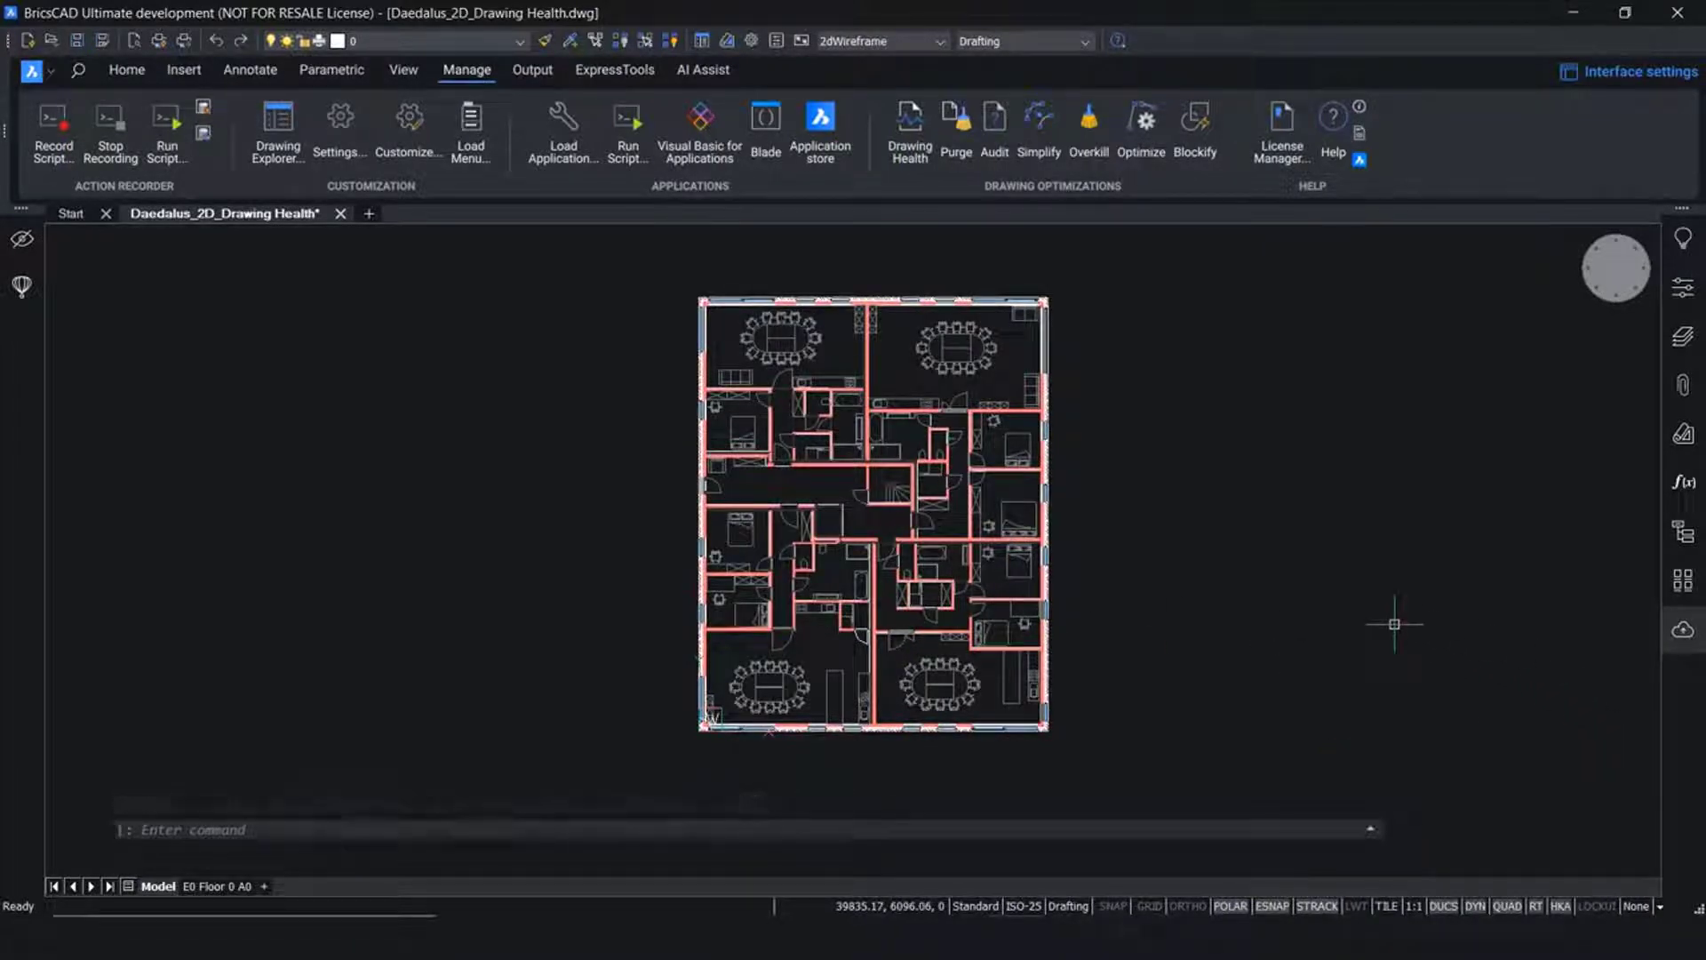
# Open Drawing Health and review the settings of the 2D cleanup routine's Audit, Duplicate Block Definitions and Match Existing Block Definitions tasks
pyautogui.click(922, 151)
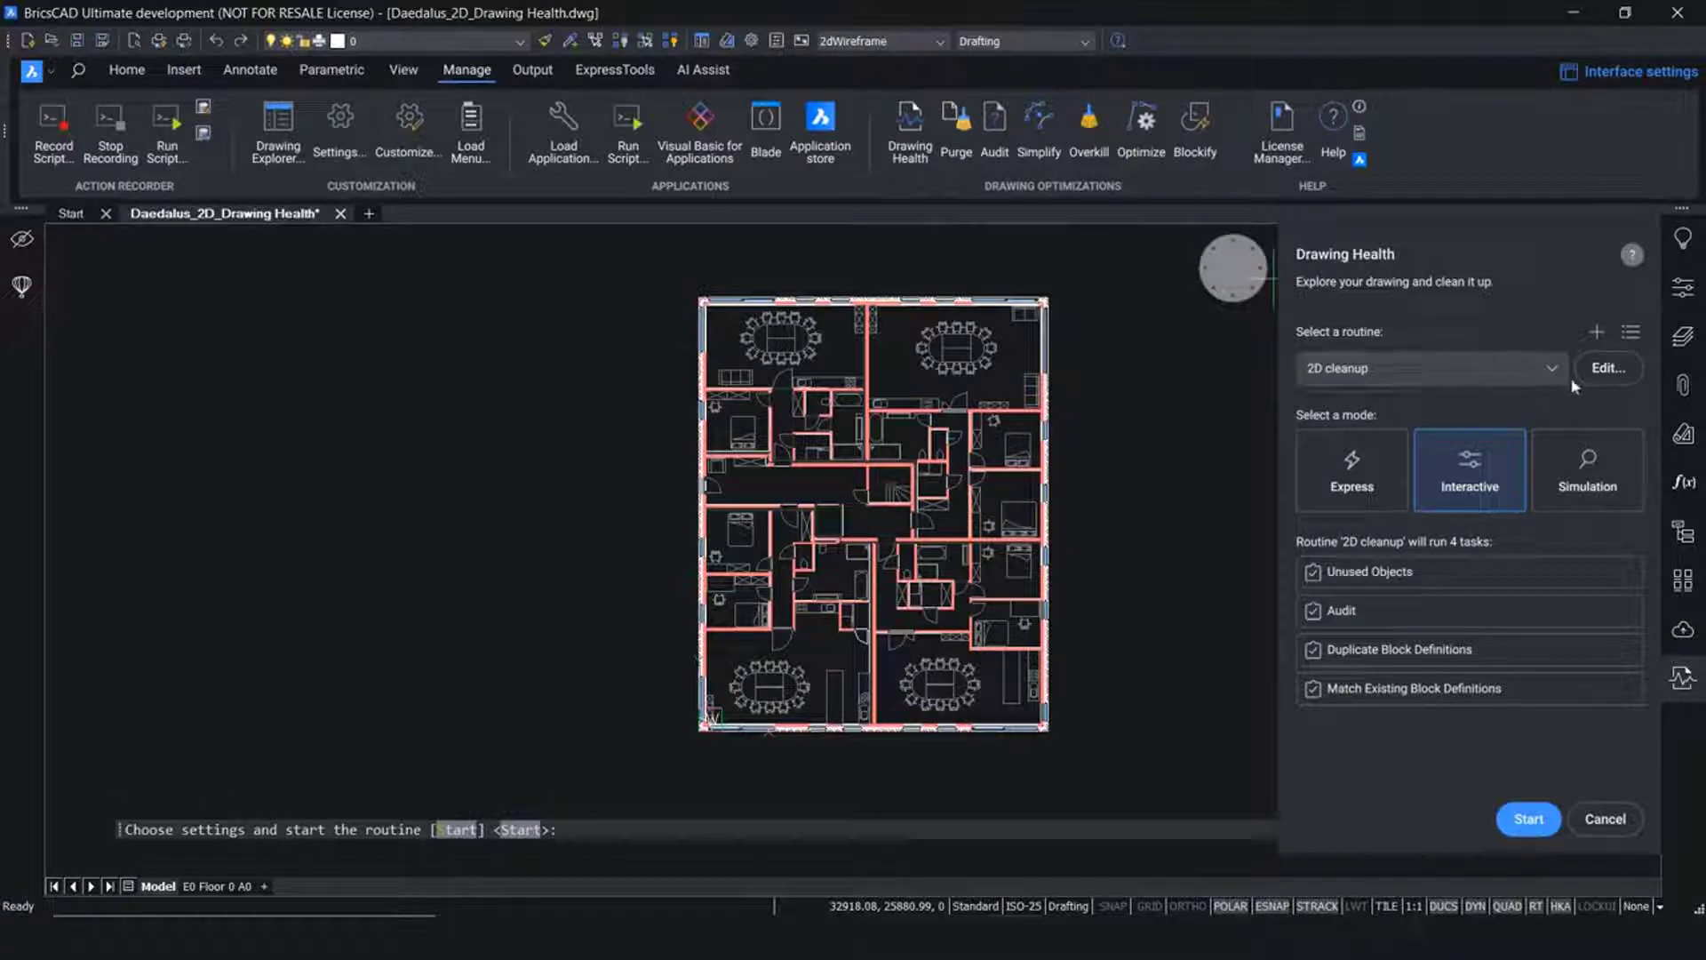
pyautogui.click(1601, 372)
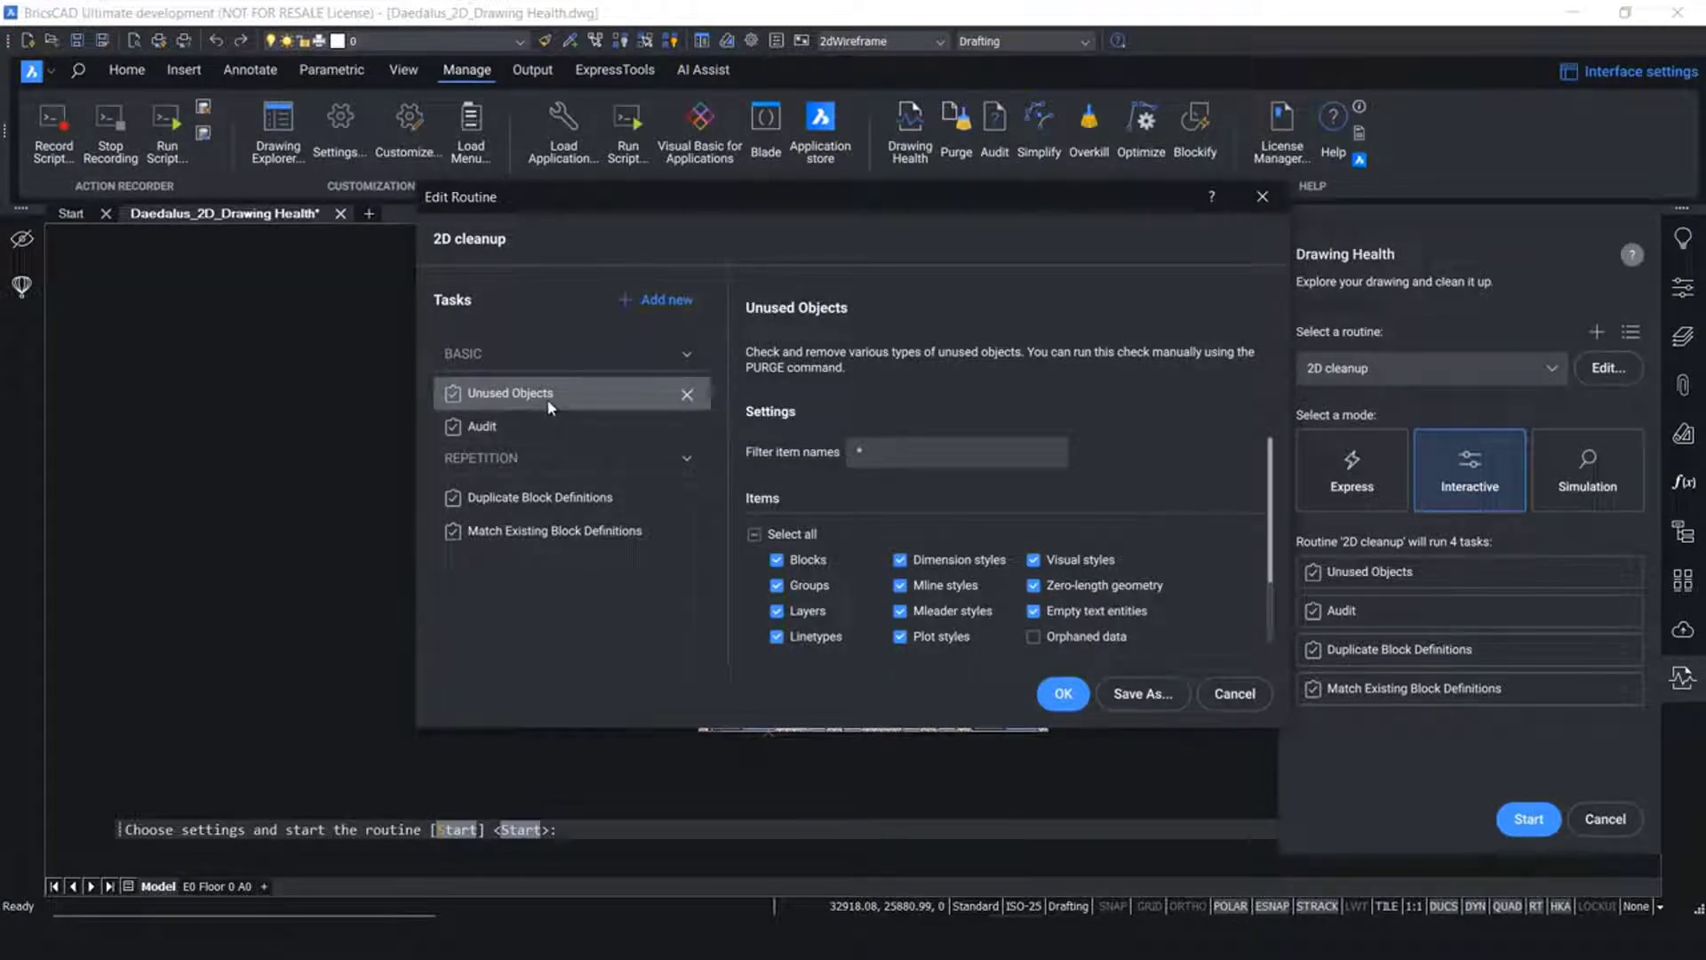
pyautogui.click(539, 428)
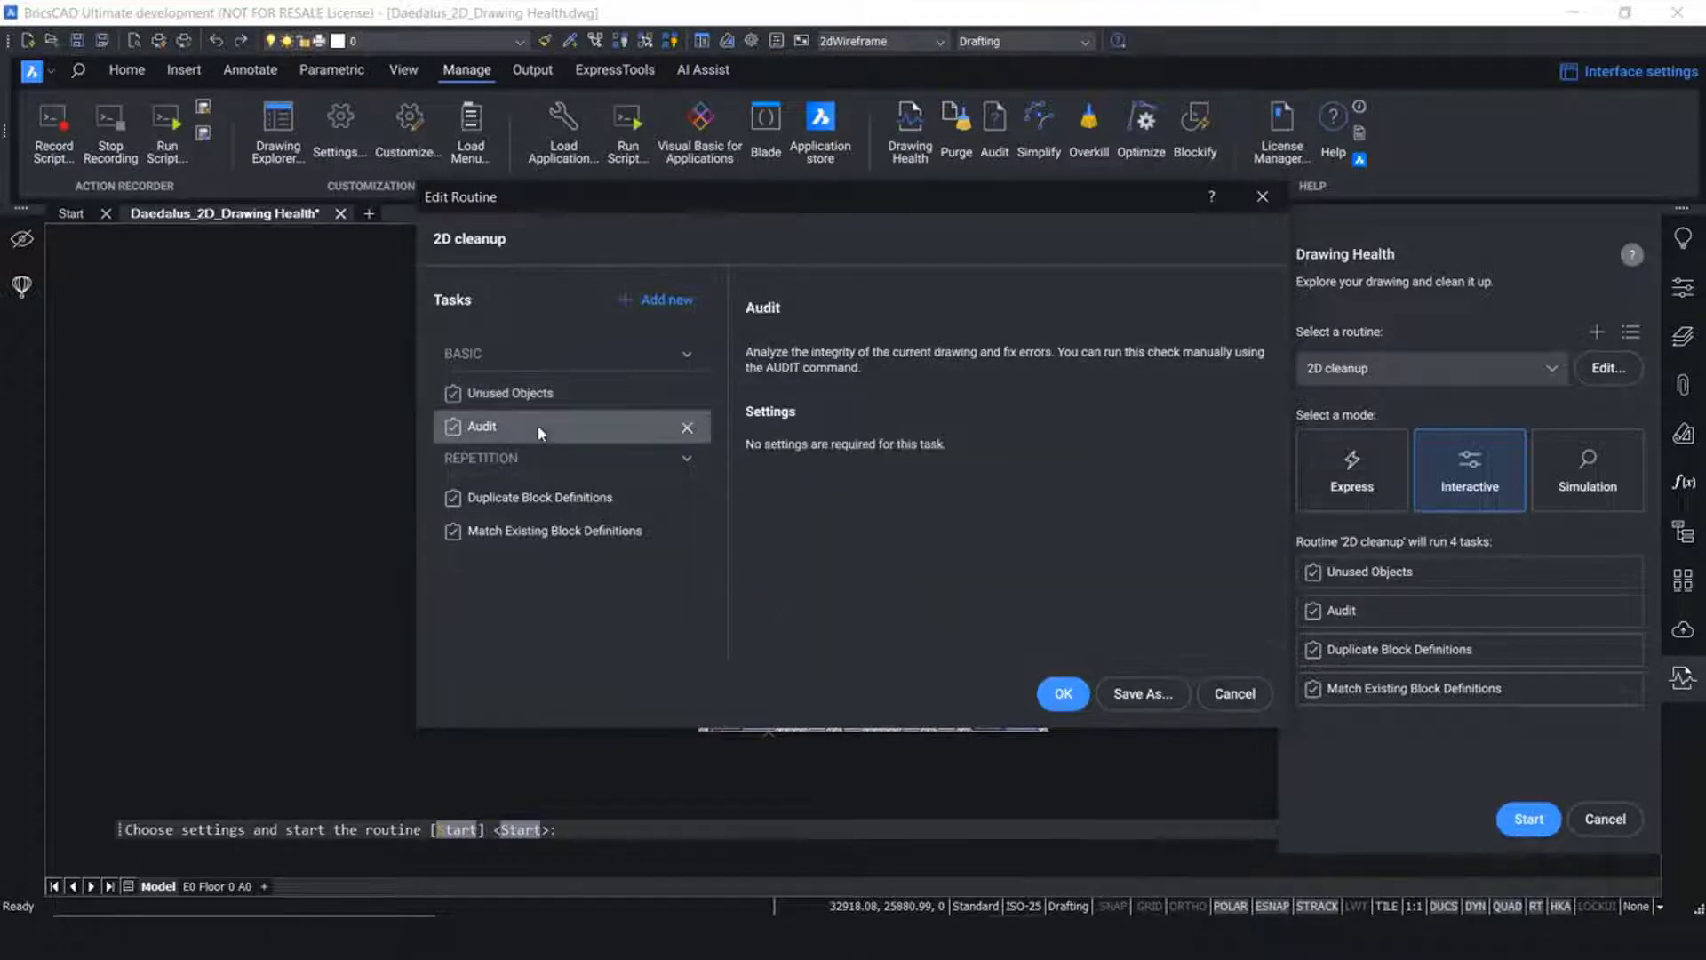
pyautogui.click(560, 502)
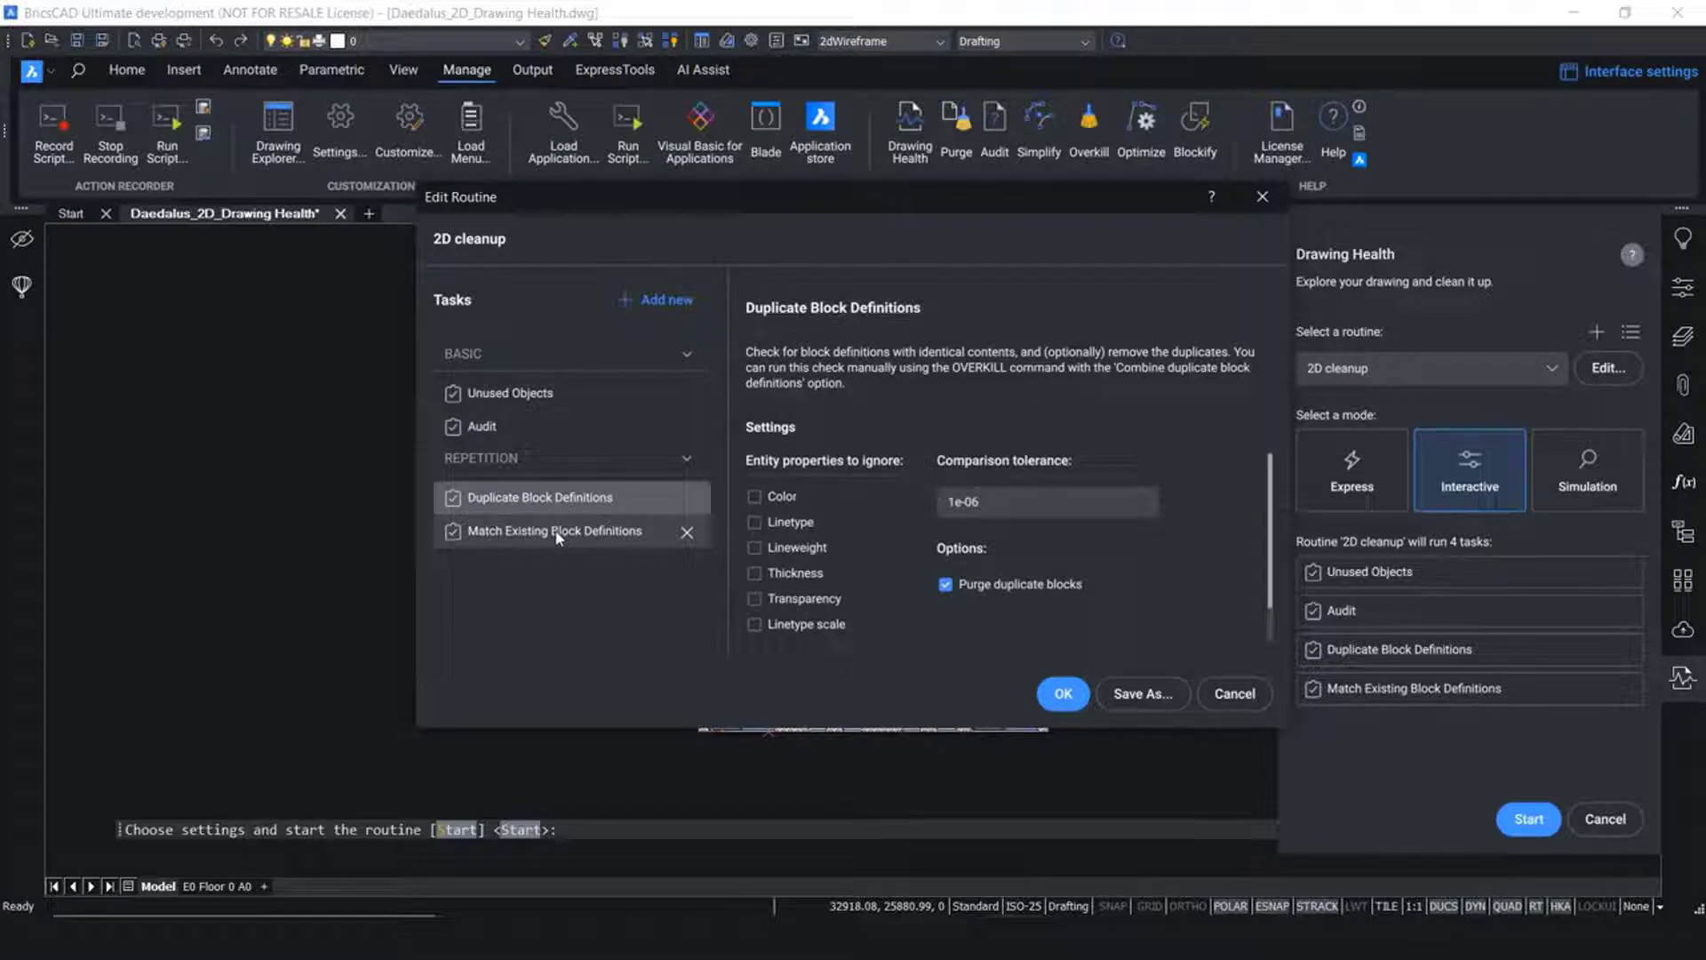
pyautogui.click(558, 533)
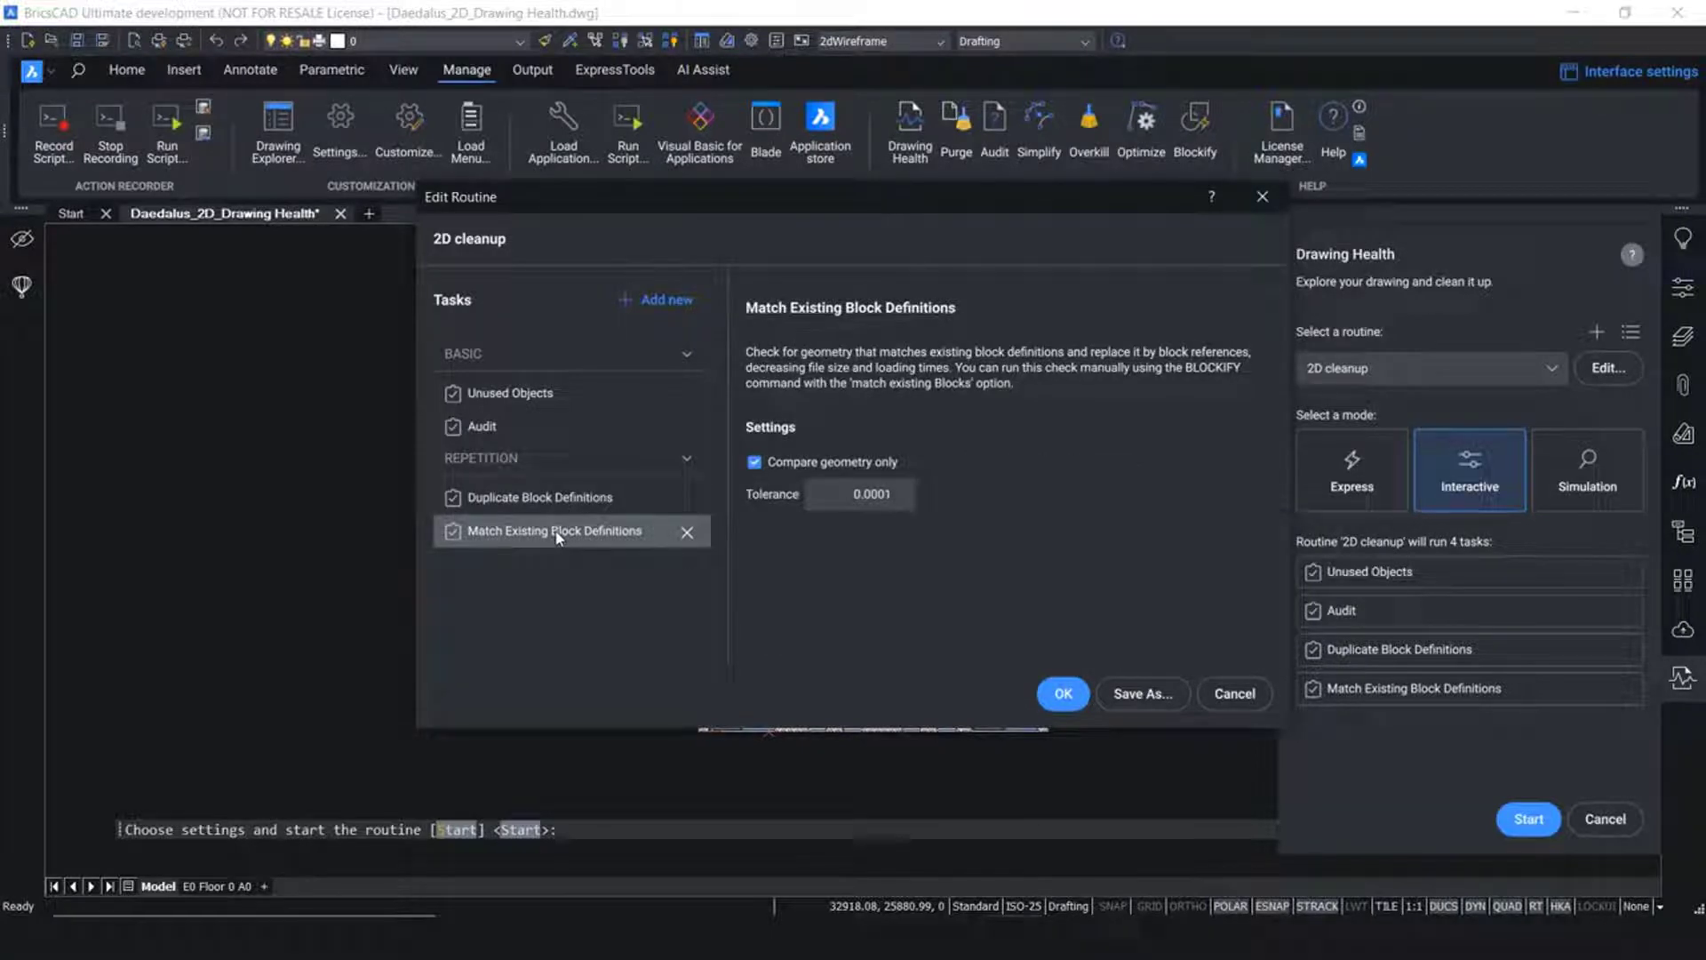
pyautogui.click(1063, 693)
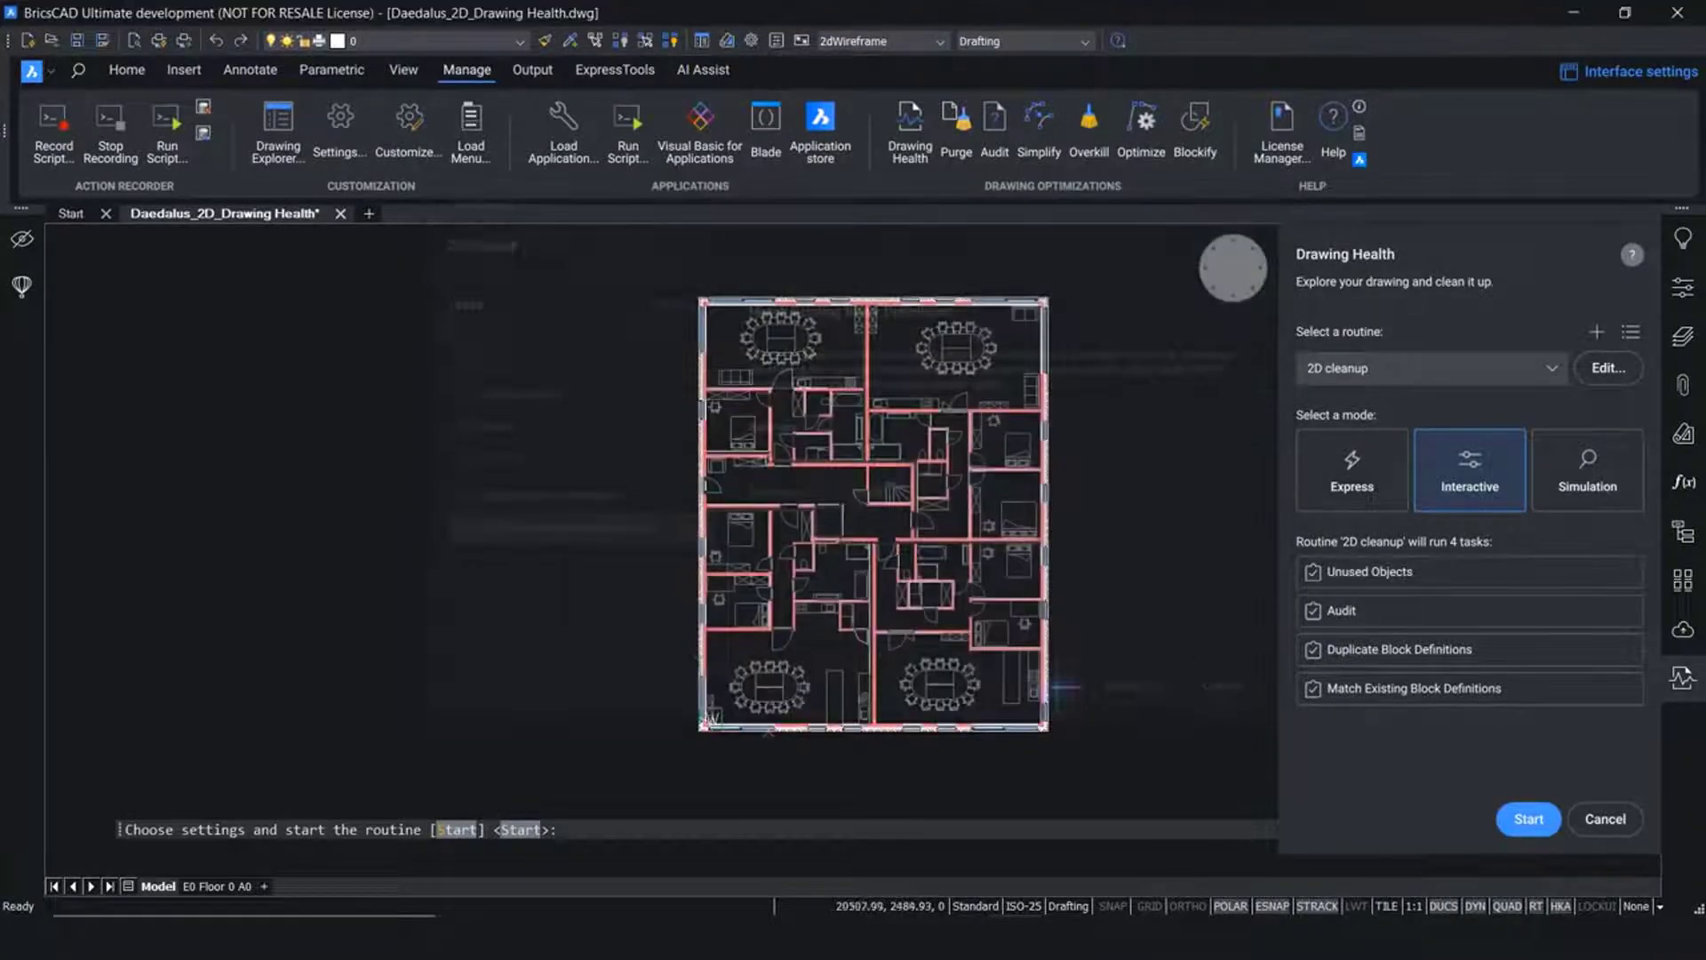
# Run the 2D cleanup routine in Interactive mode, purging all the listed unused objects and fixing all audit issues
pyautogui.click(1521, 819)
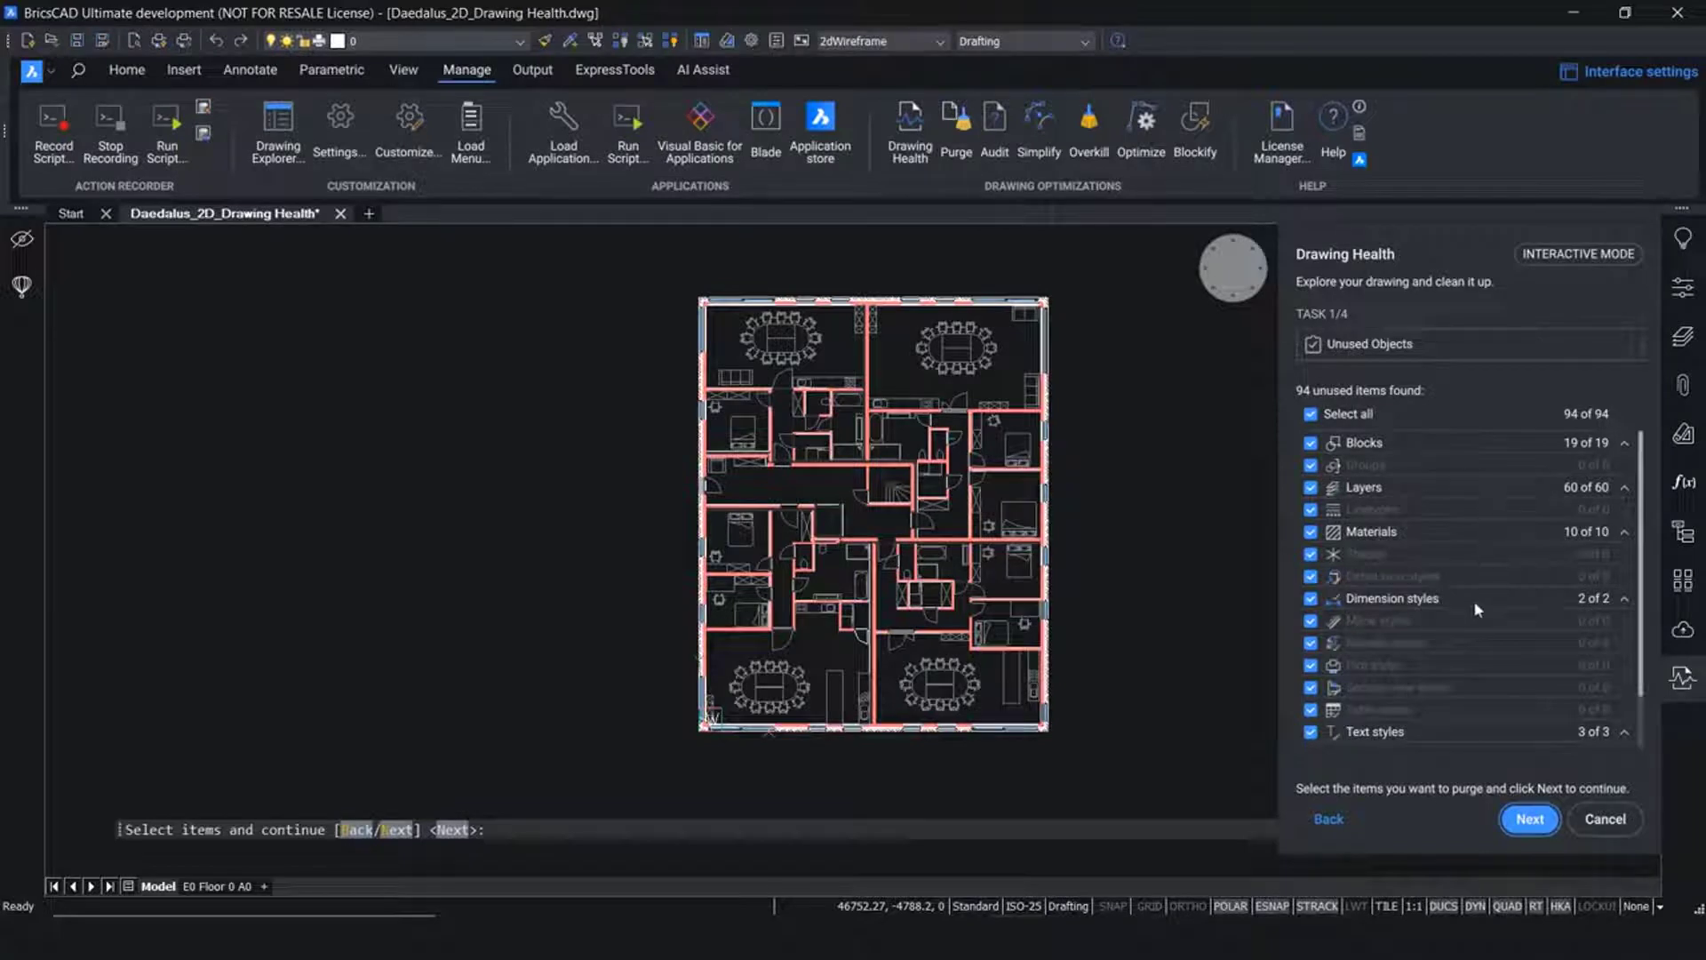
pyautogui.scroll(-1, 1526, 657)
pyautogui.click(1523, 819)
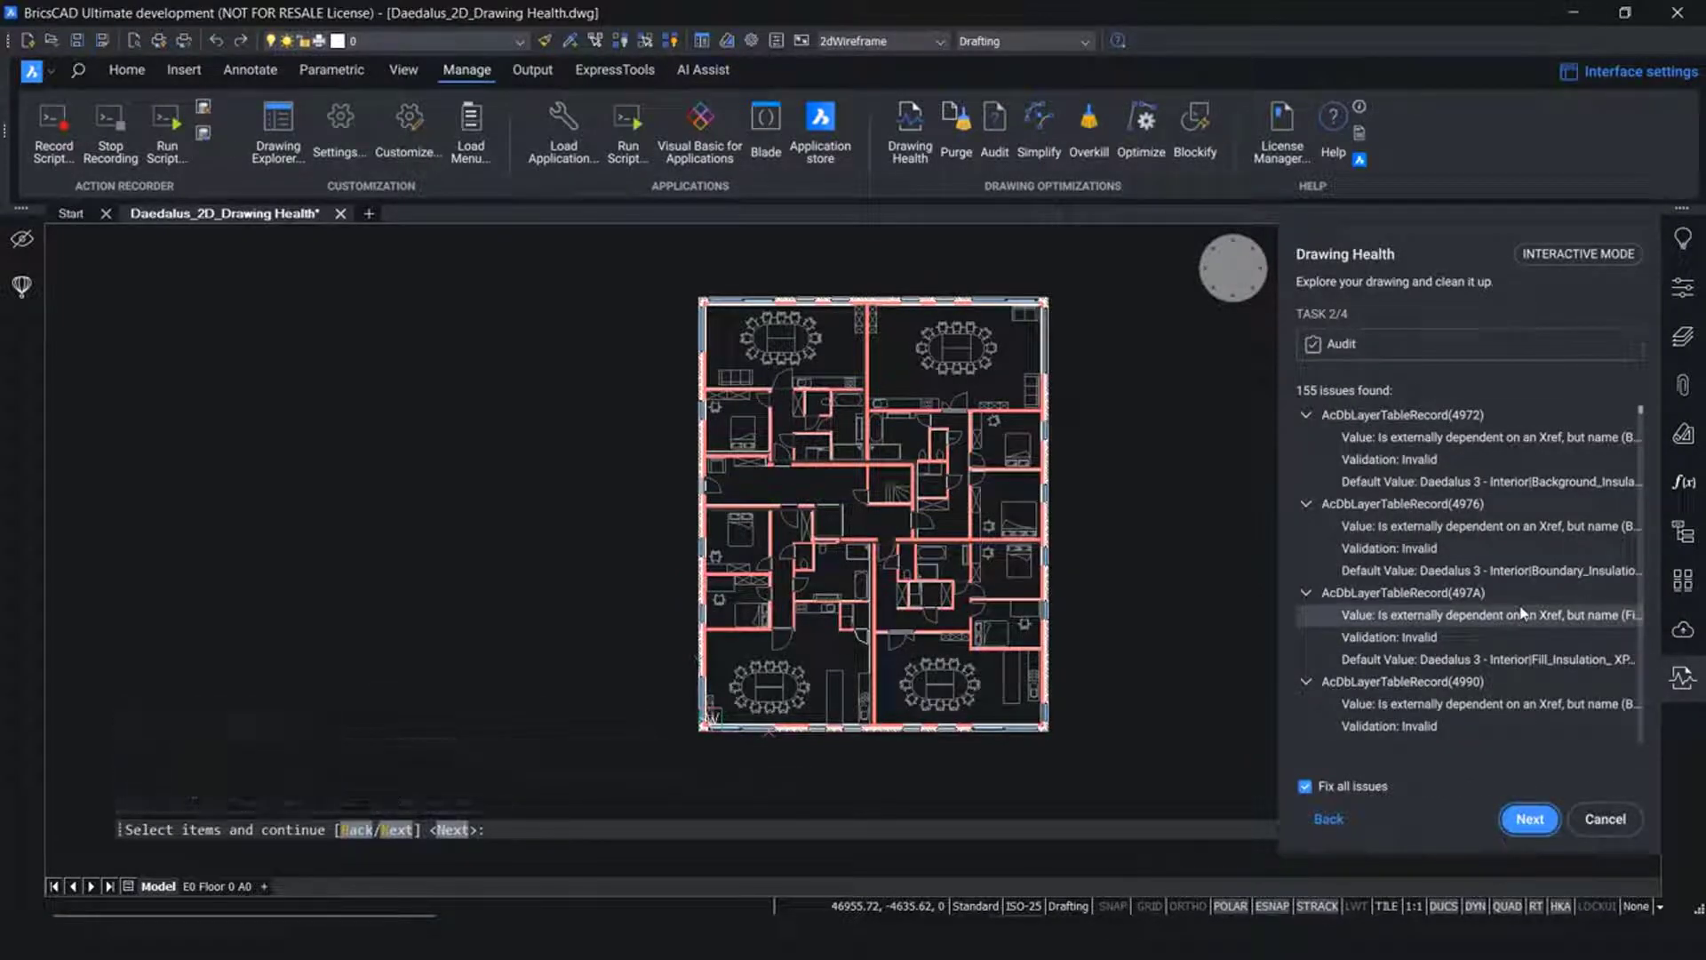
pyautogui.click(1521, 819)
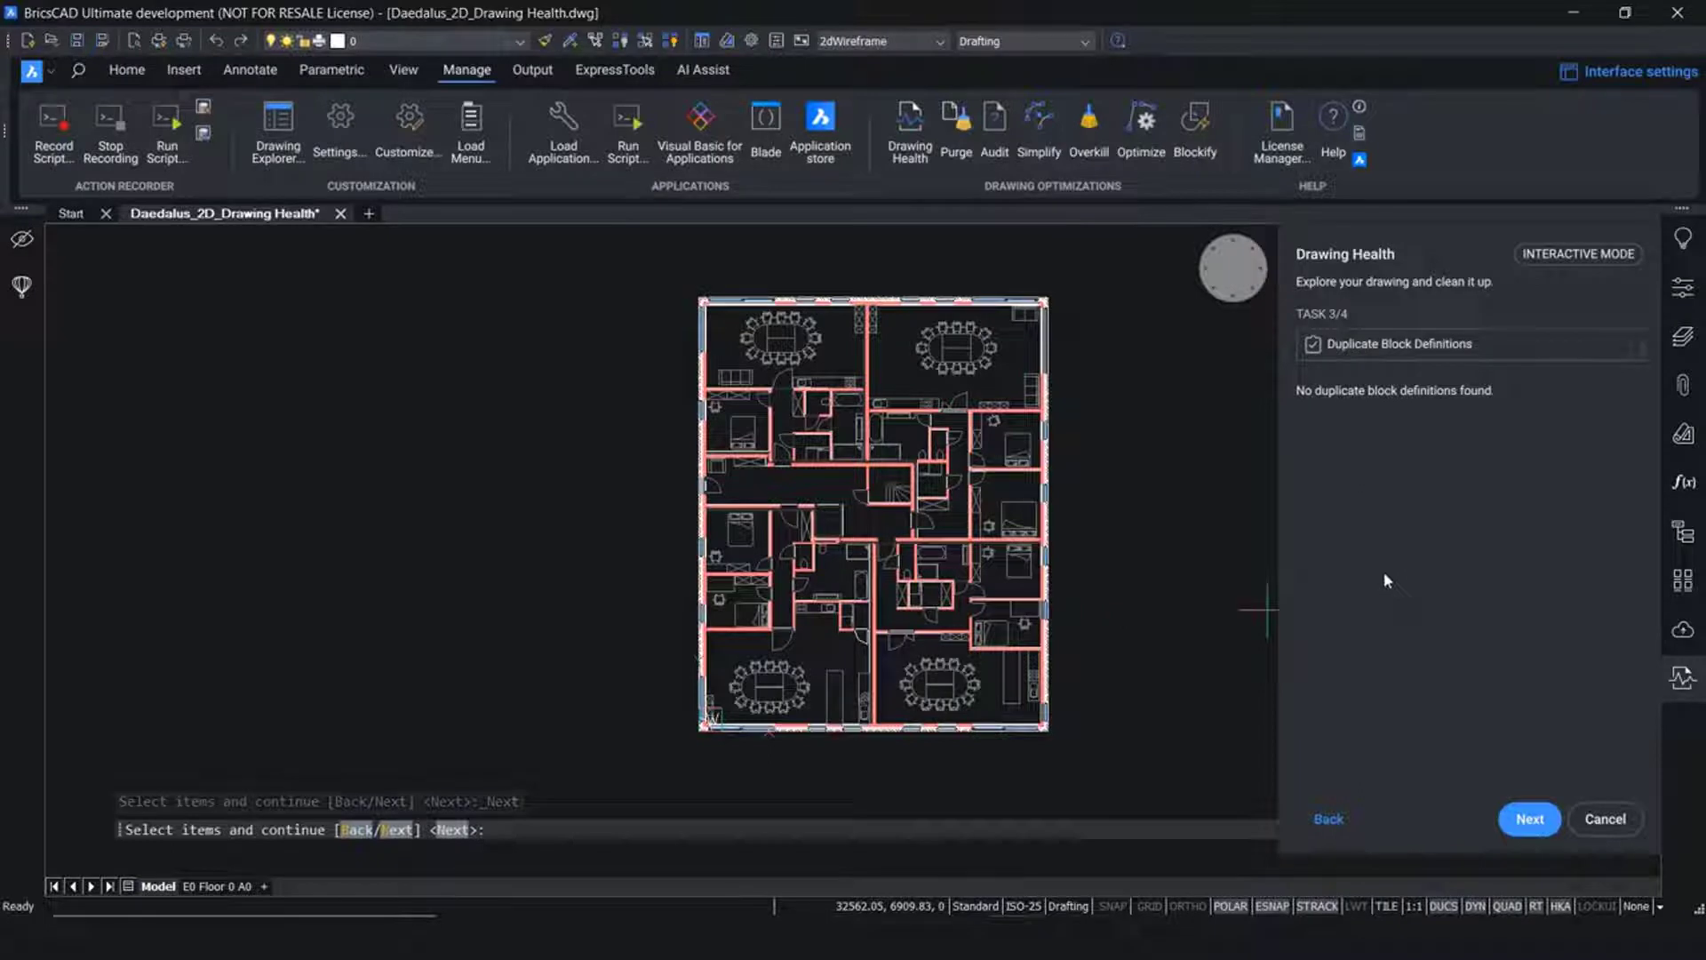
# Complete the duplicate block definitions check and replace the geometry in the checked match groups with references to existing blocks
pyautogui.click(1530, 825)
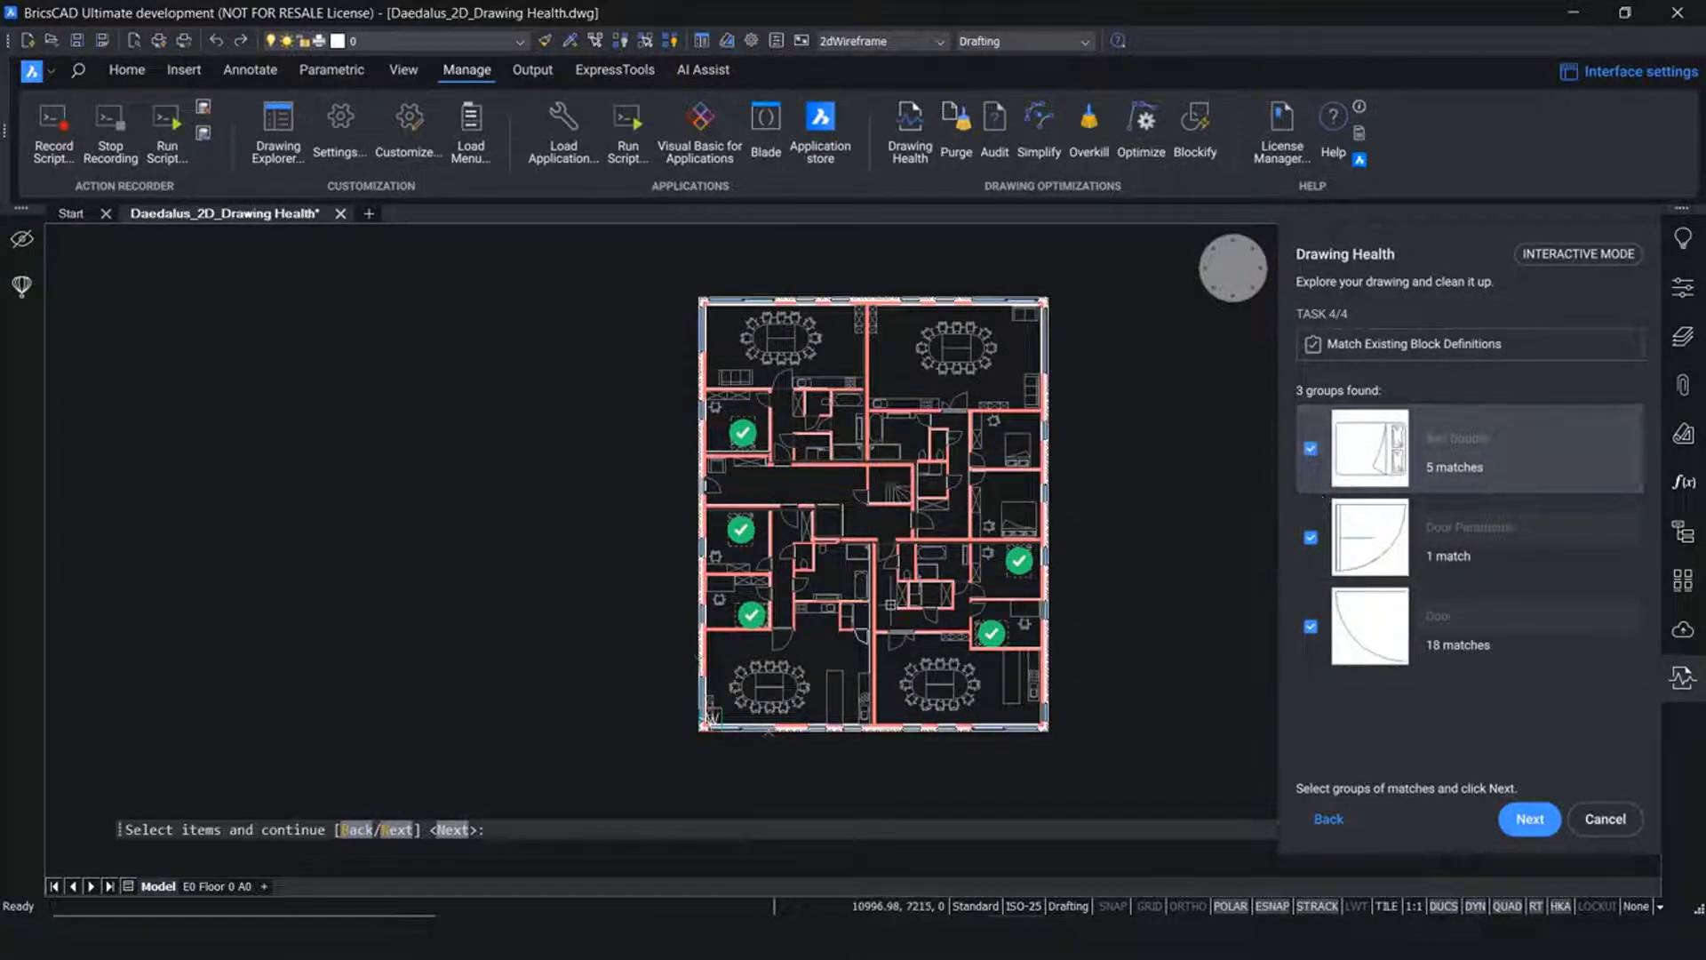
pyautogui.scroll(2, 891, 606)
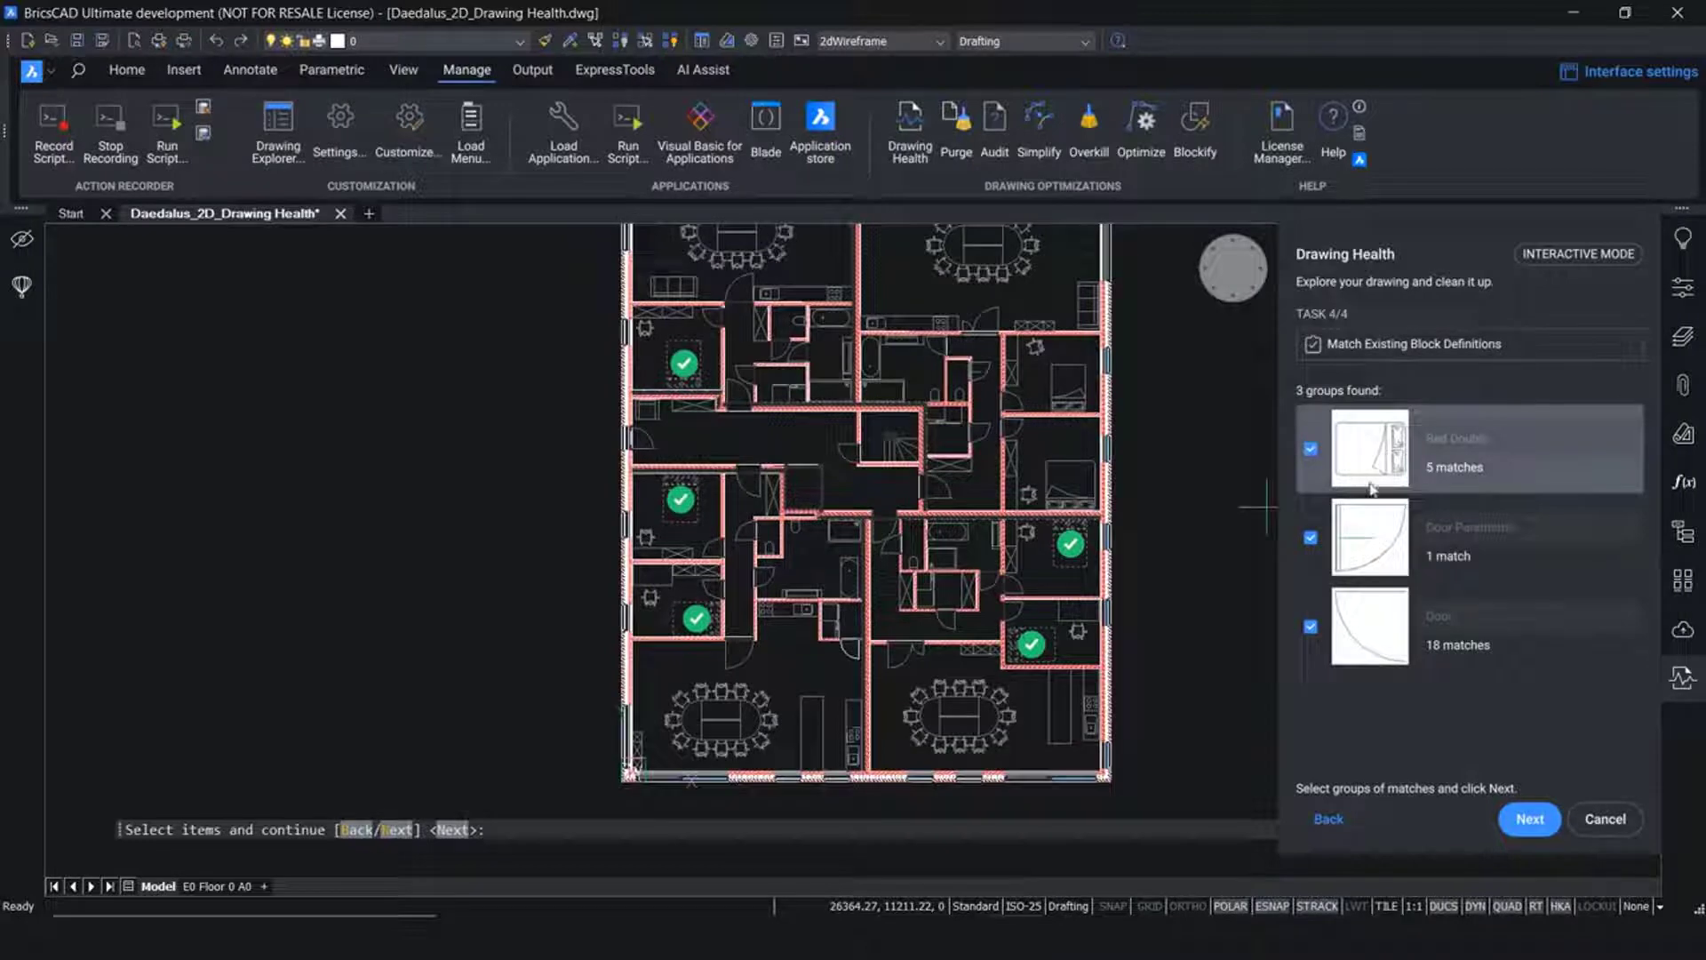
pyautogui.click(1381, 615)
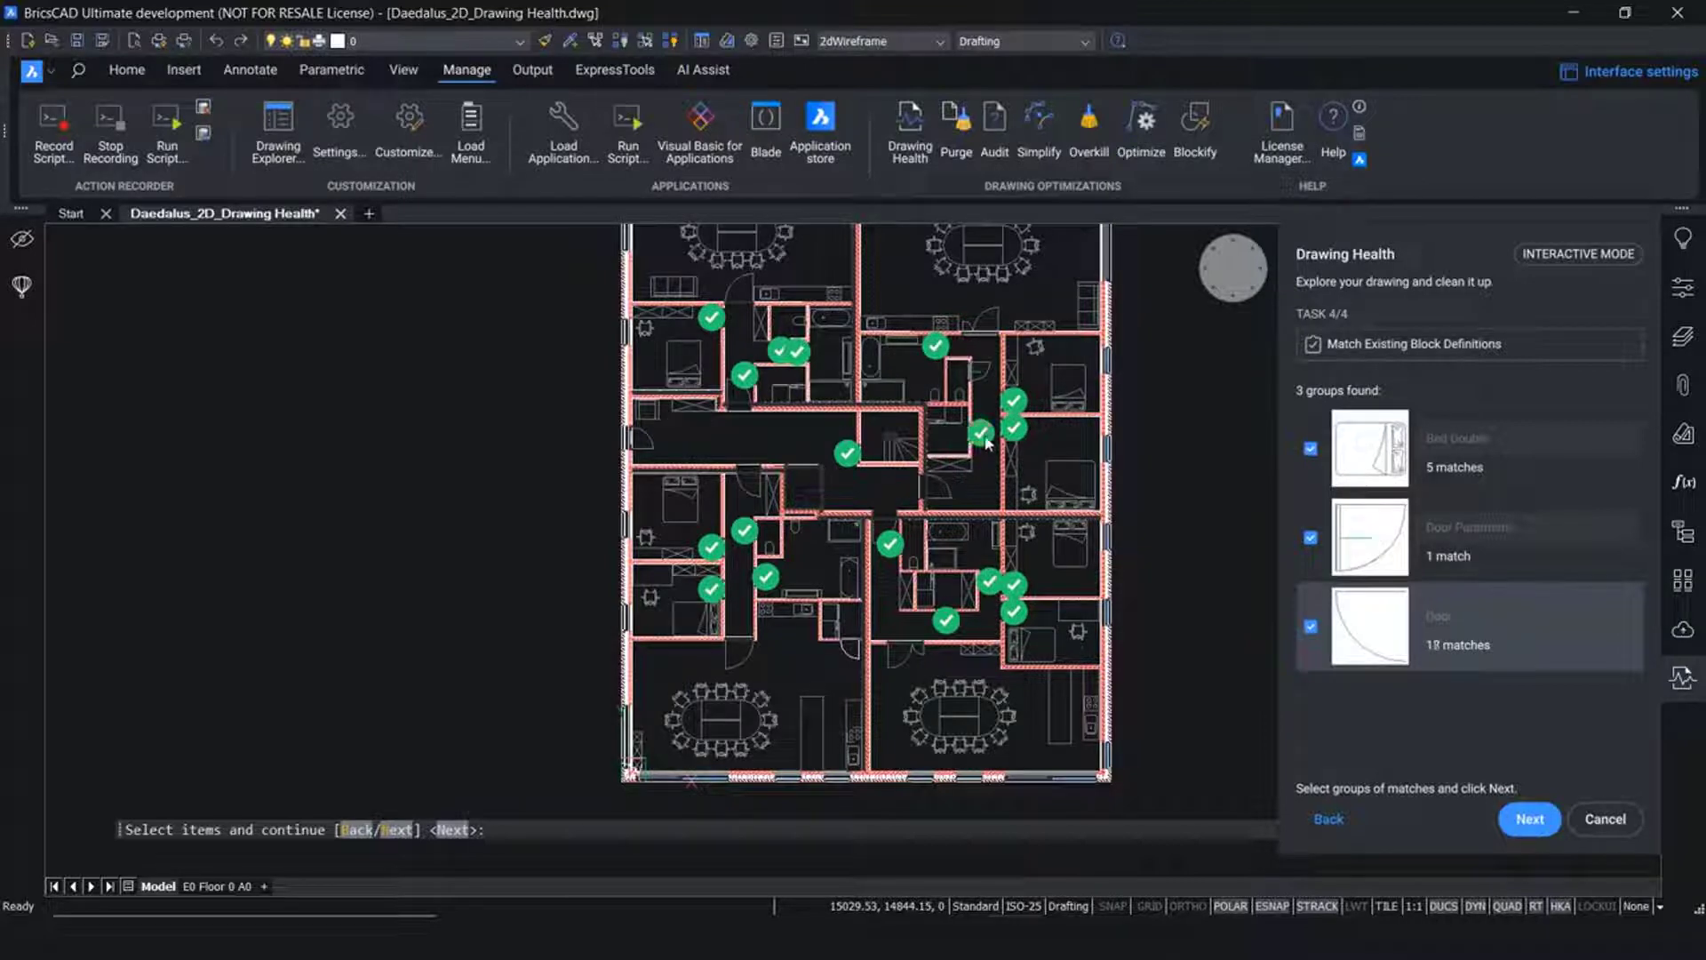
pyautogui.click(1524, 823)
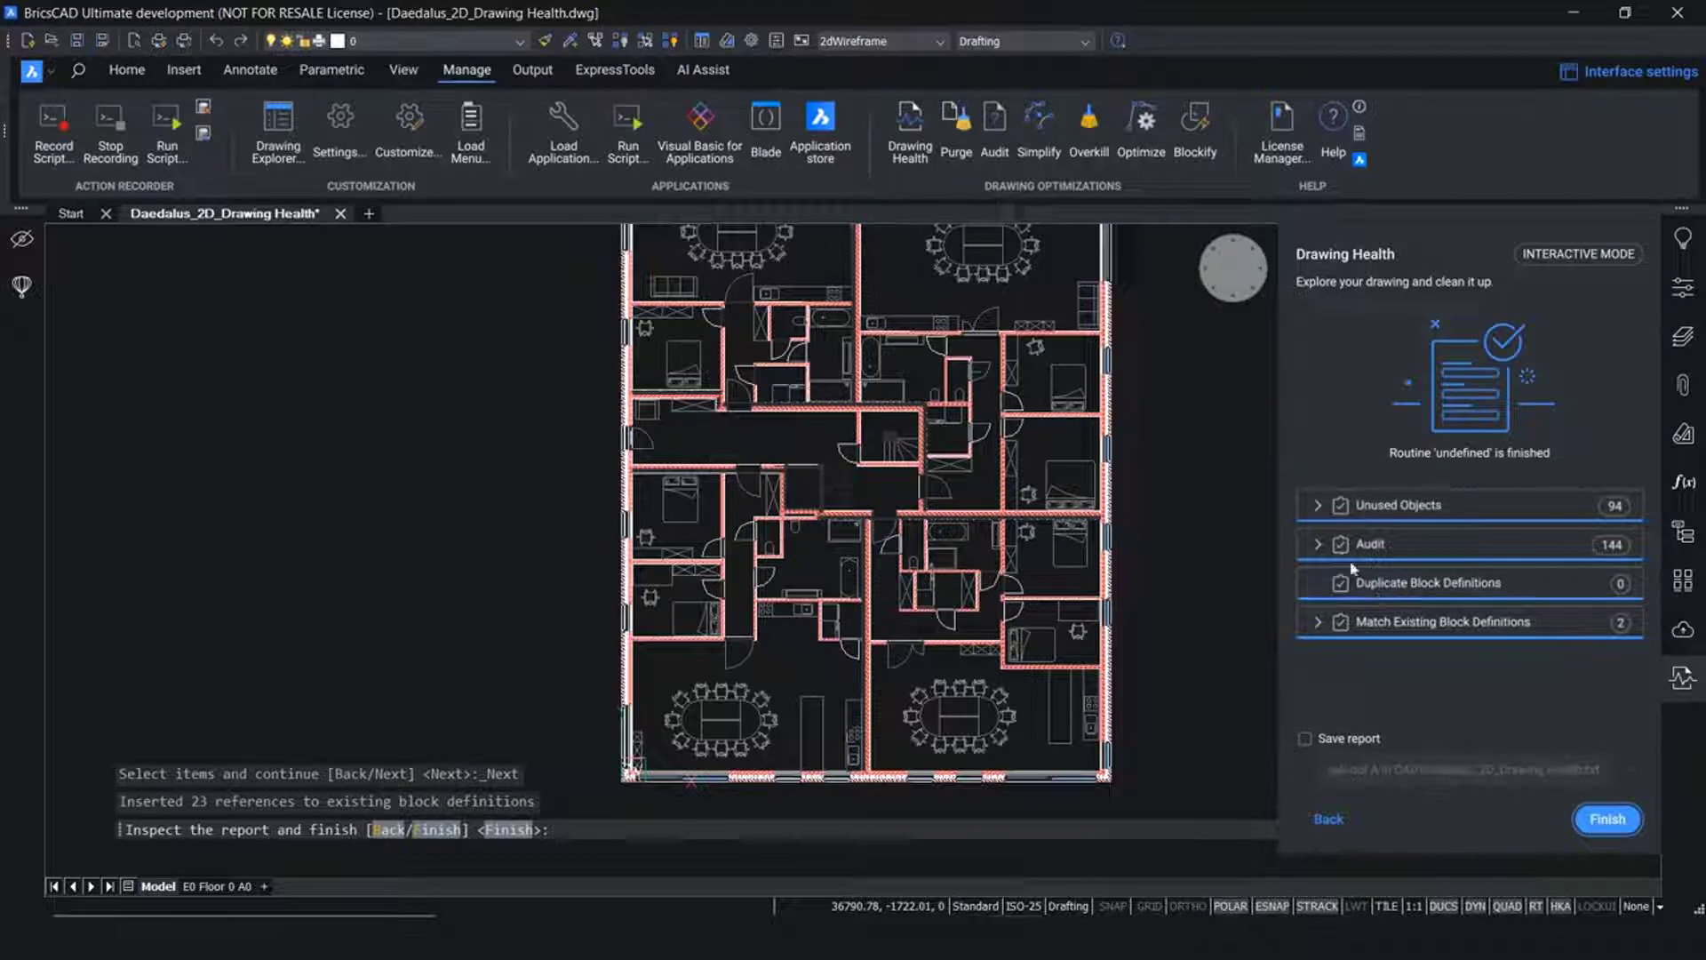
# Review the Unused Objects and Match Existing Block Definitions entries in the cleanup report and finish the routine
pyautogui.click(1315, 506)
pyautogui.click(1315, 506)
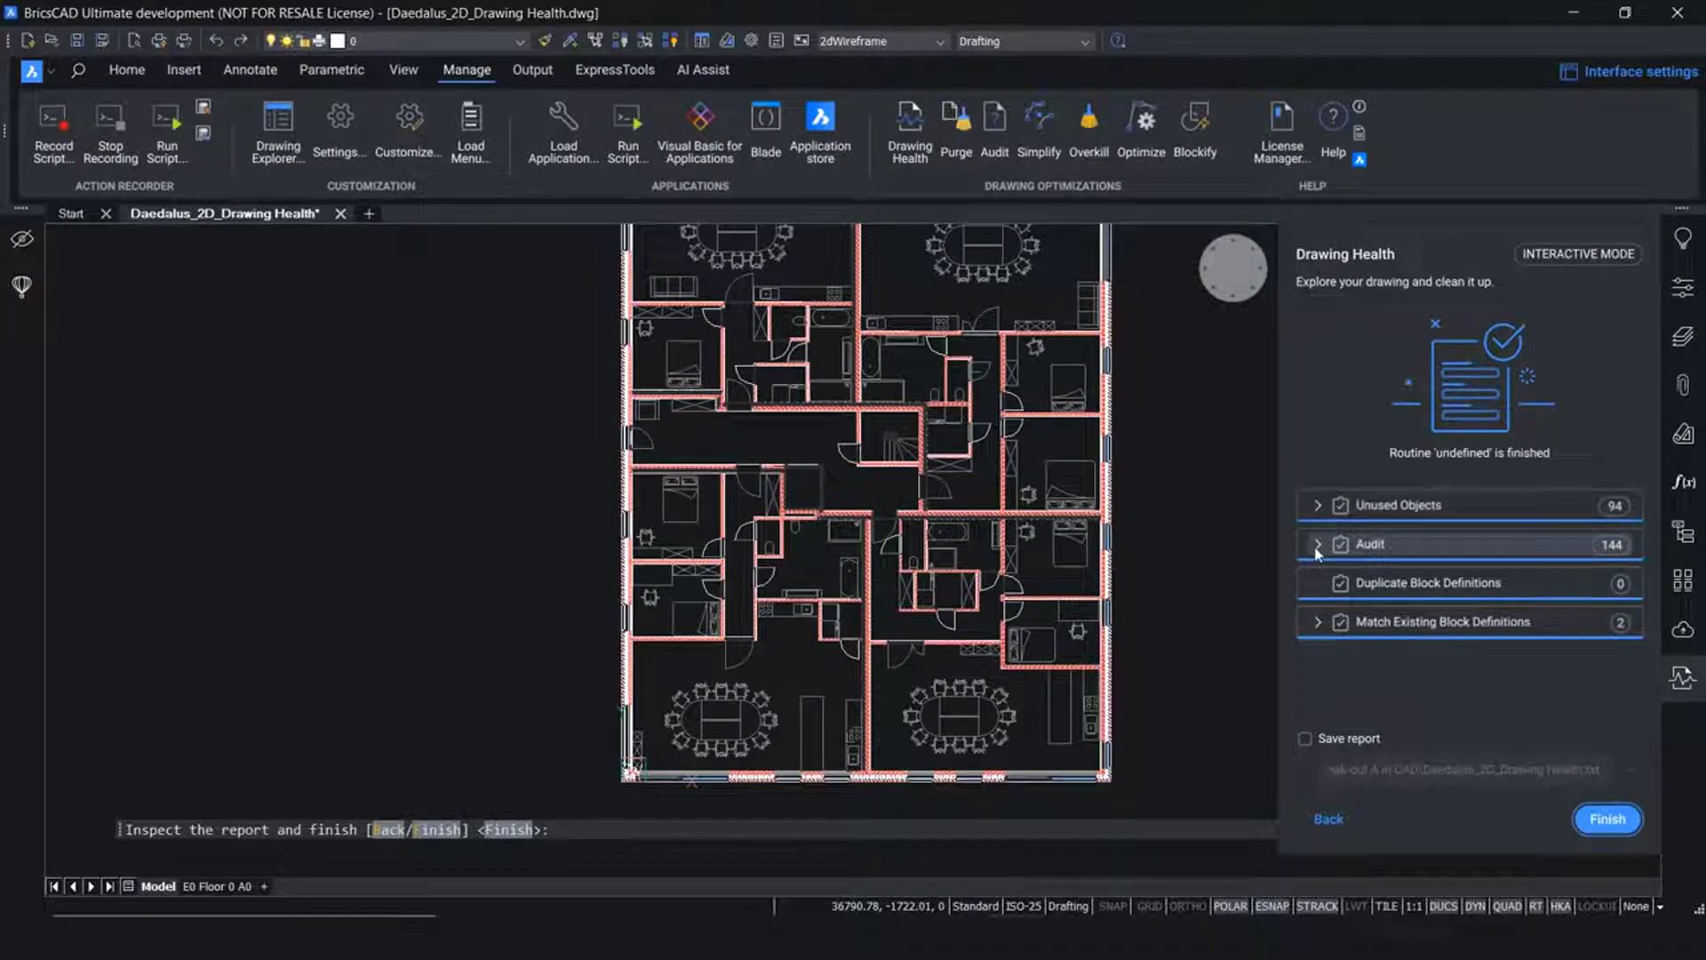
pyautogui.click(1317, 622)
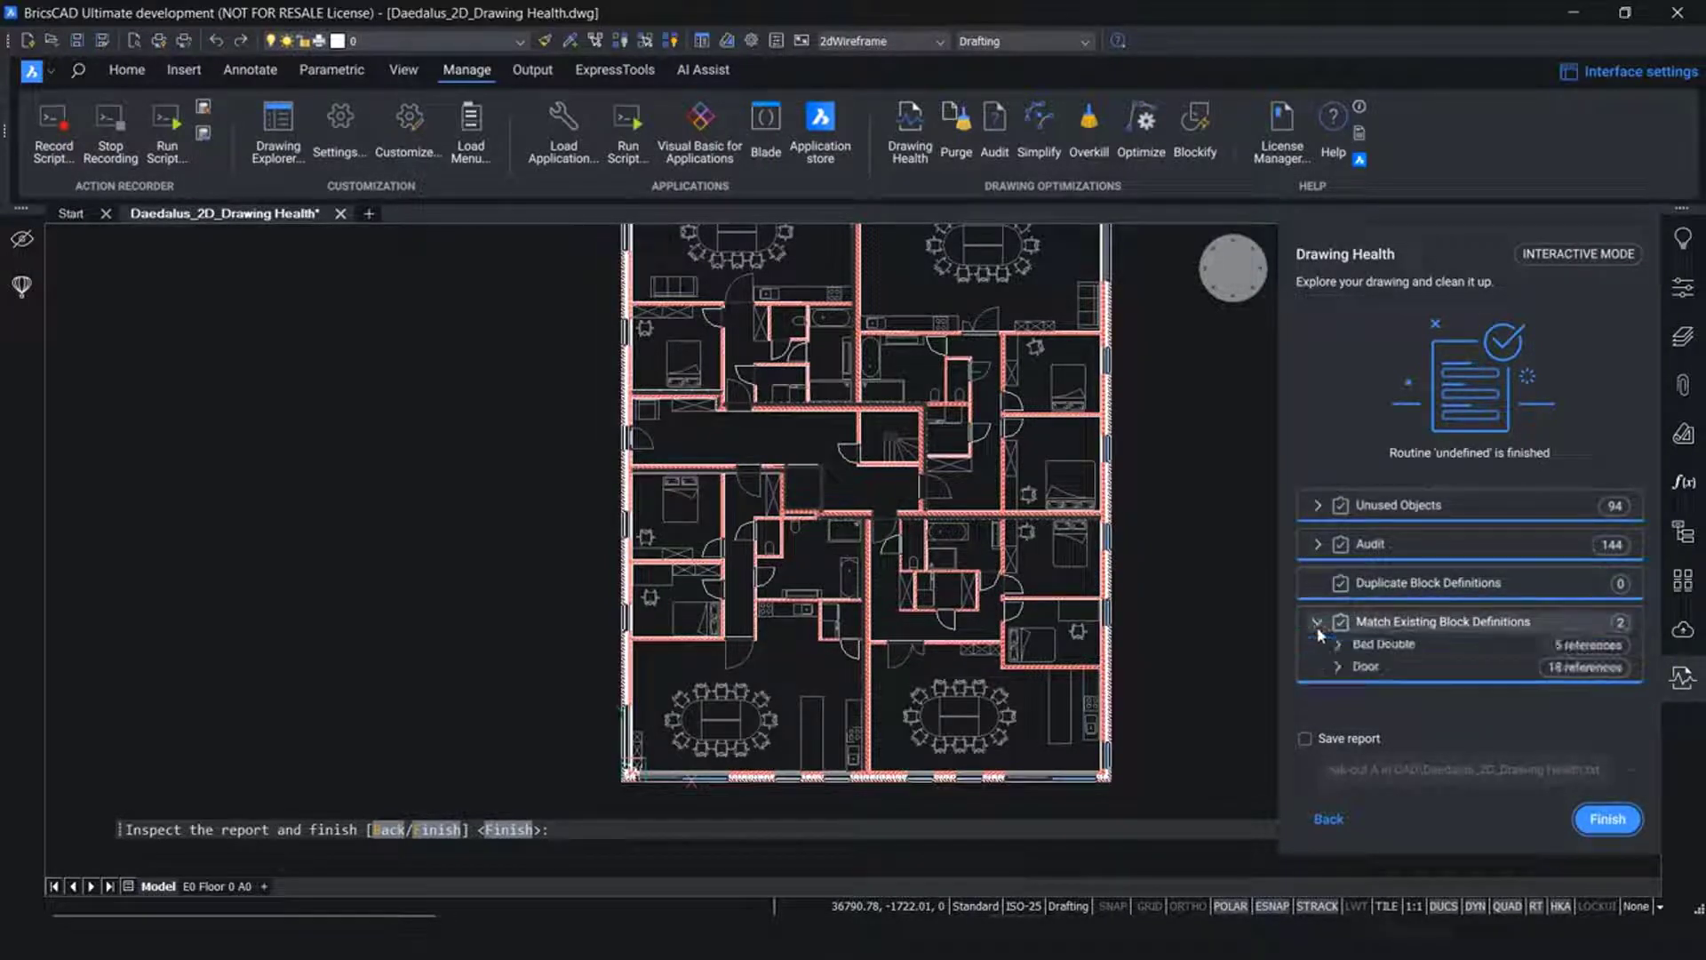
pyautogui.click(1317, 622)
pyautogui.click(1635, 832)
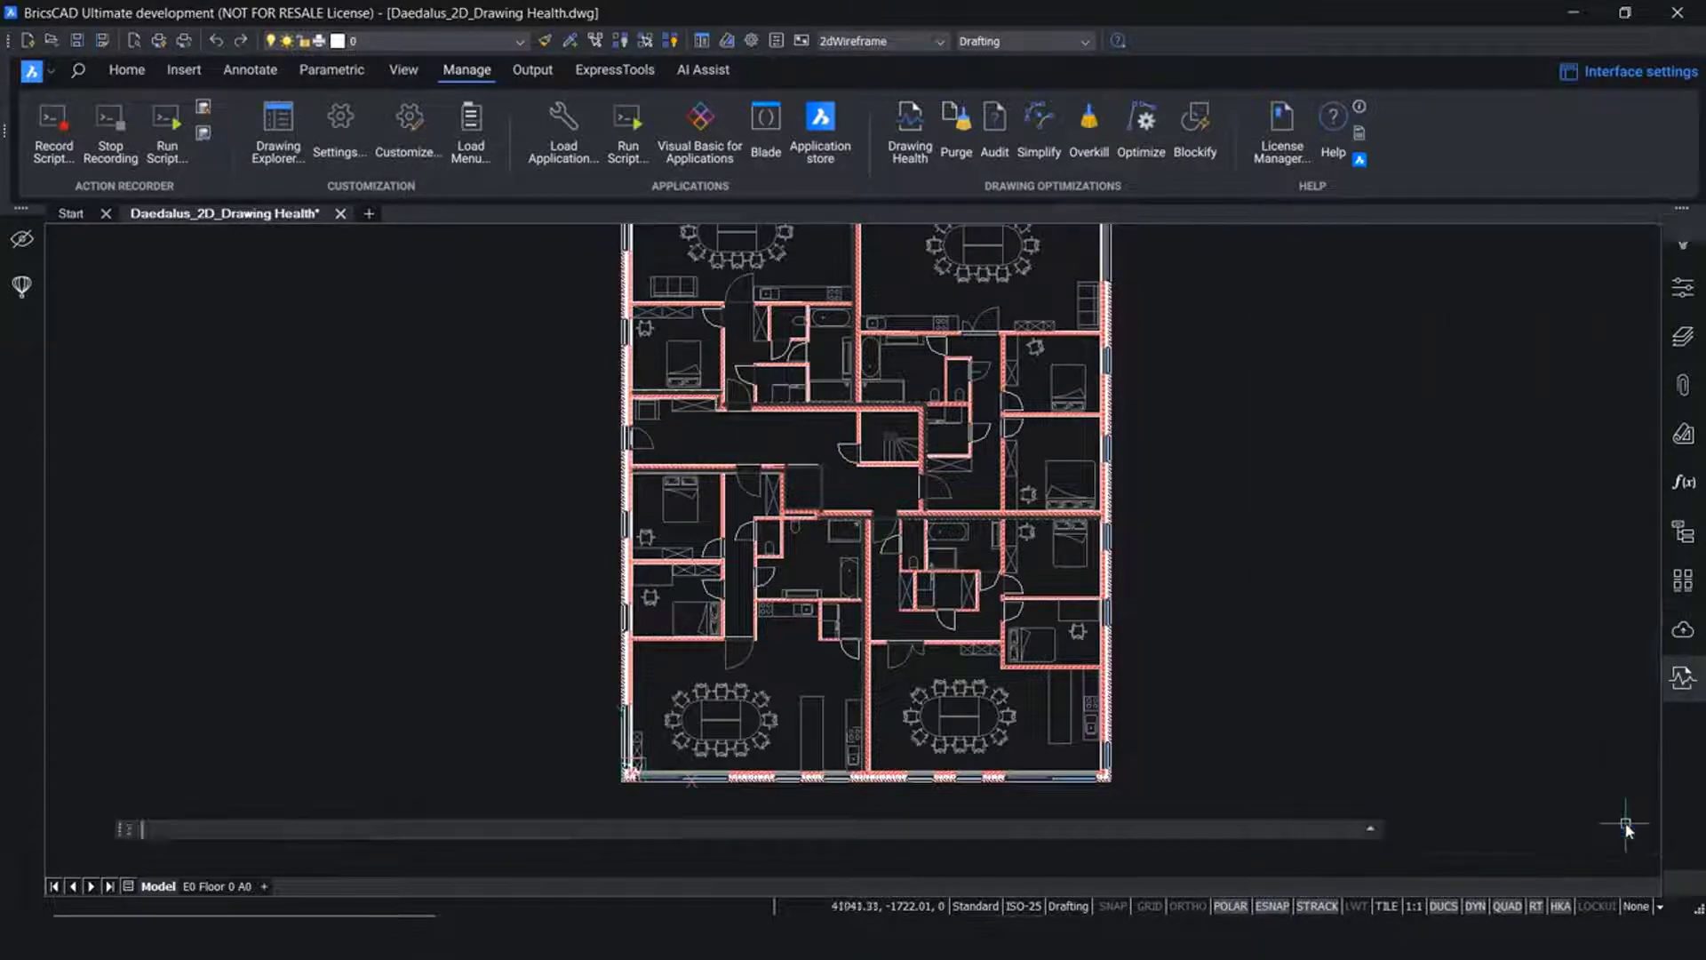
# Run FINDOUTLIERS with the valid area's X dimension set to 40000 mm and list the outliers for inspection
pyautogui.write('FINDOUTLIERS')
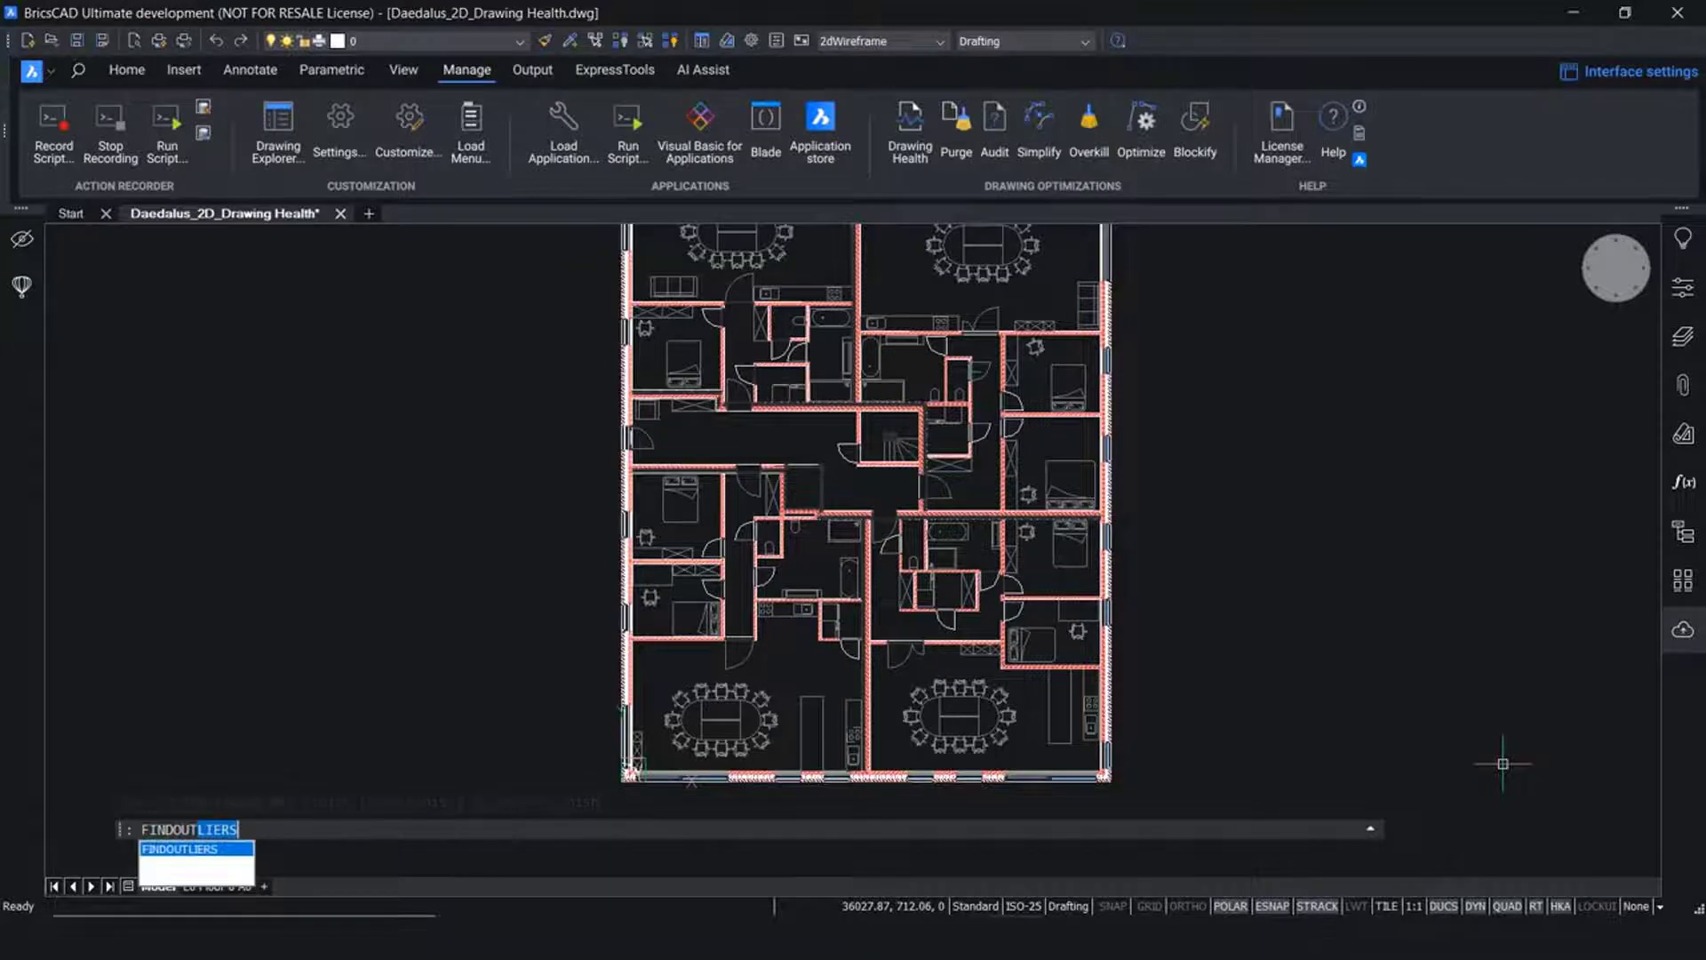
pyautogui.press('Return')
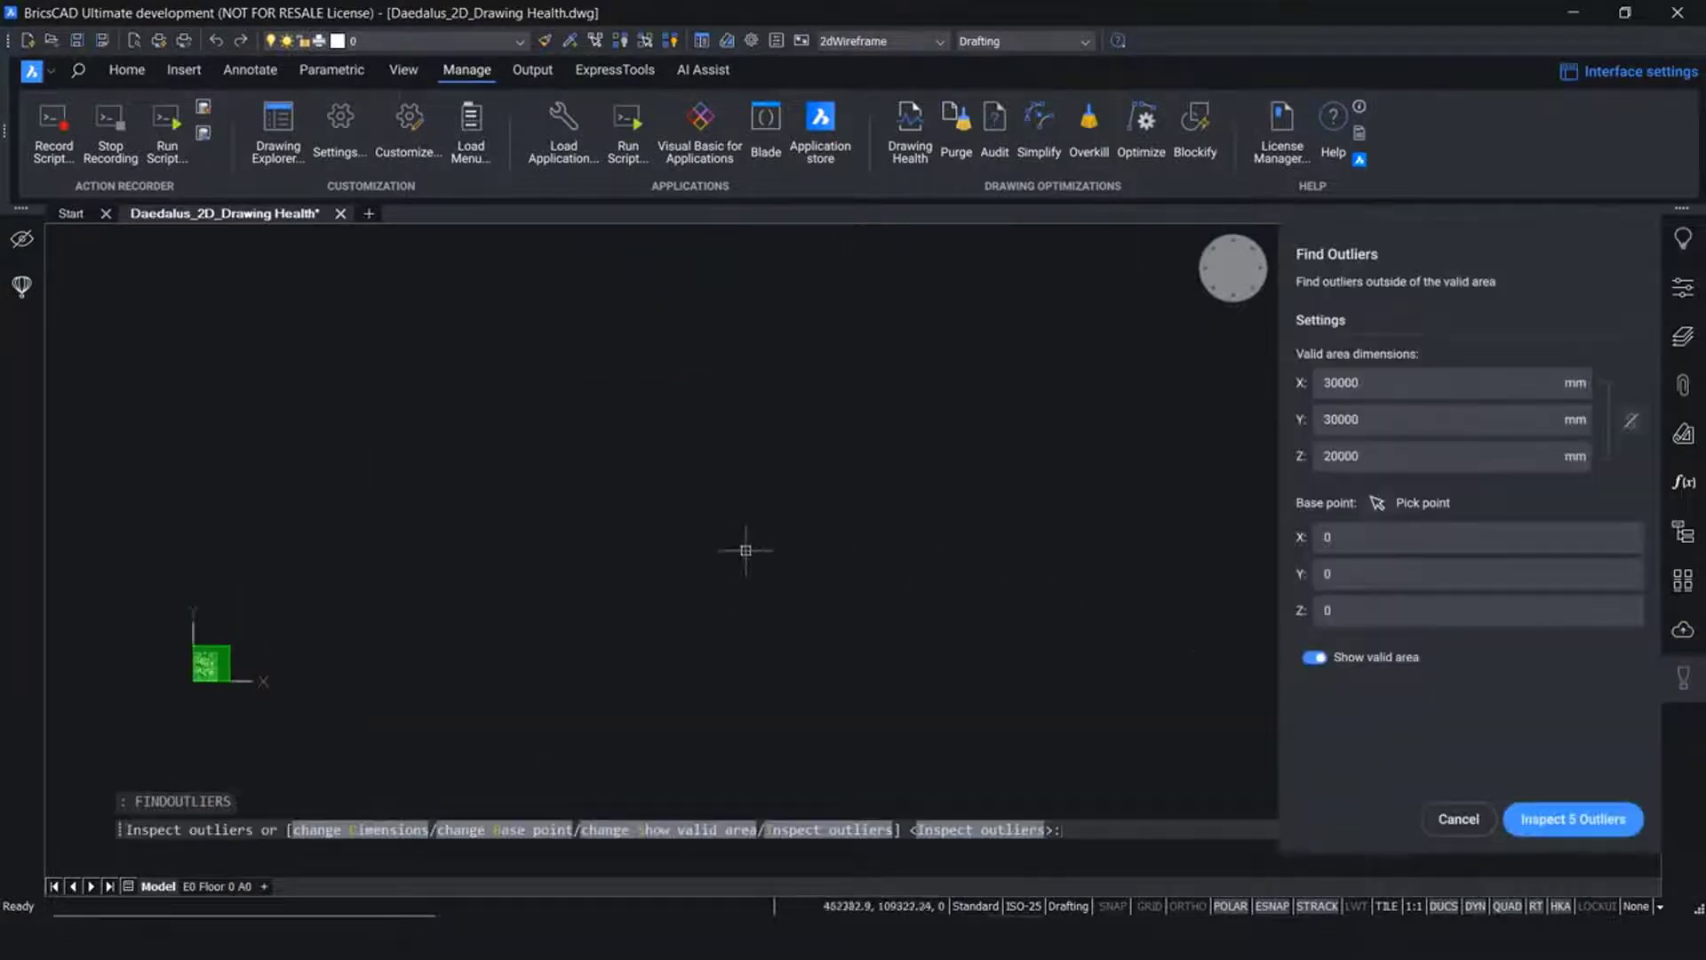
pyautogui.scroll(6, 480, 586)
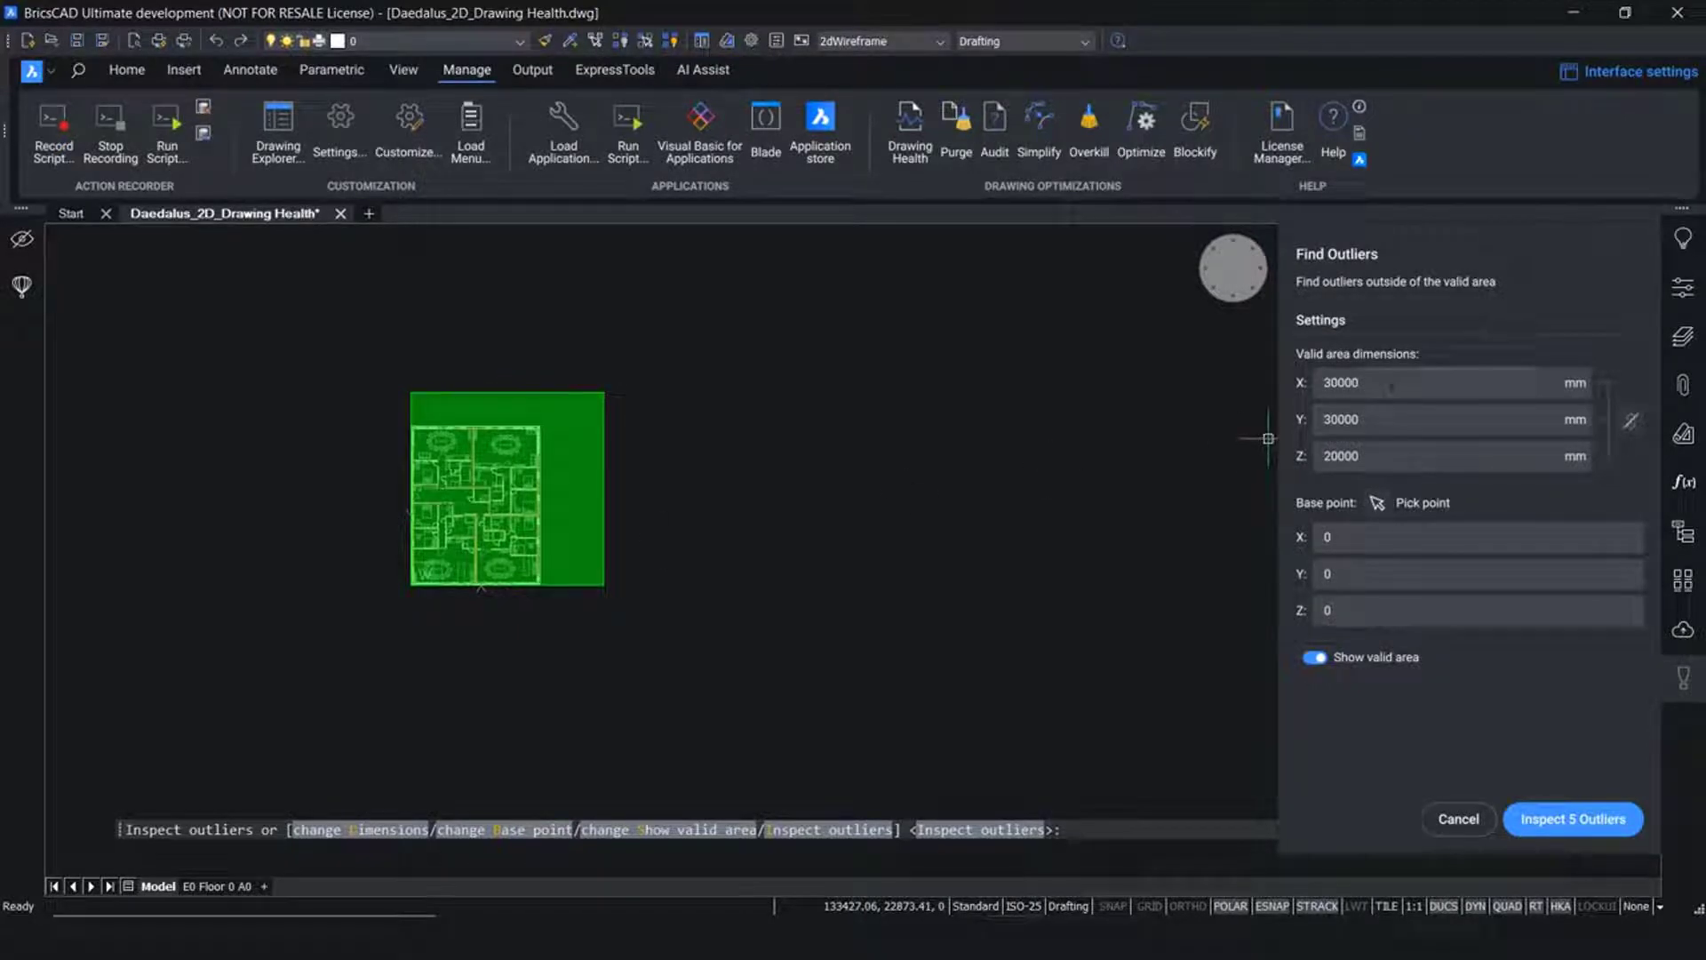
pyautogui.click(1326, 383)
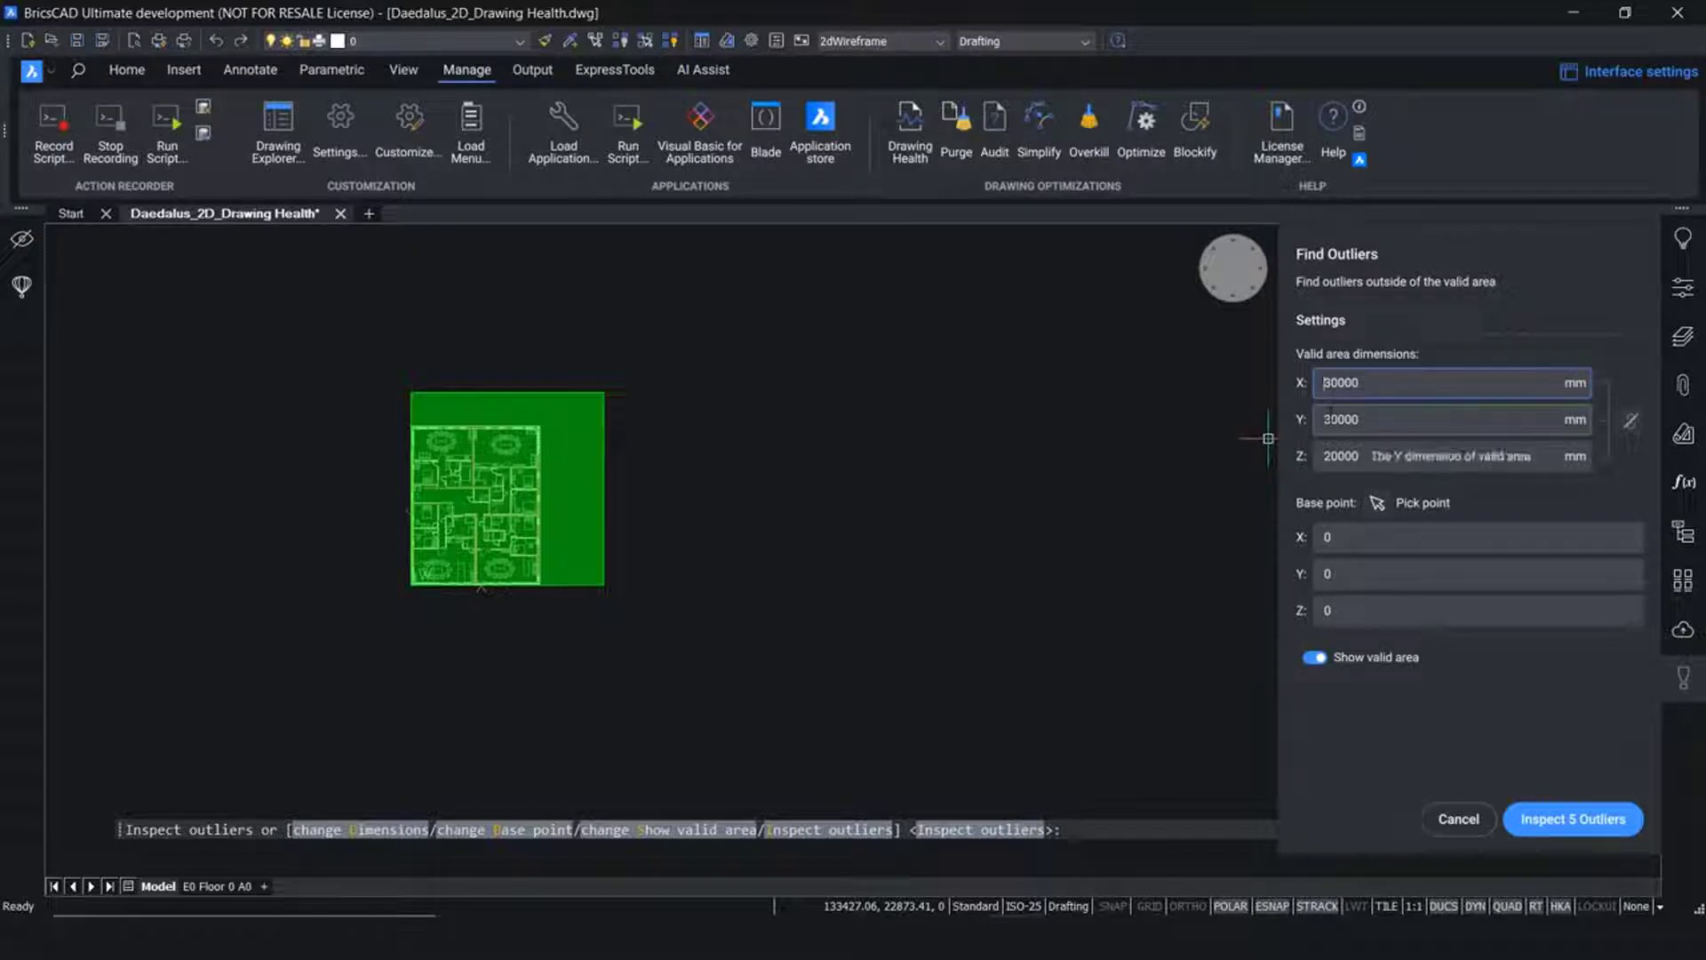
pyautogui.press('Delete')
pyautogui.write('4')
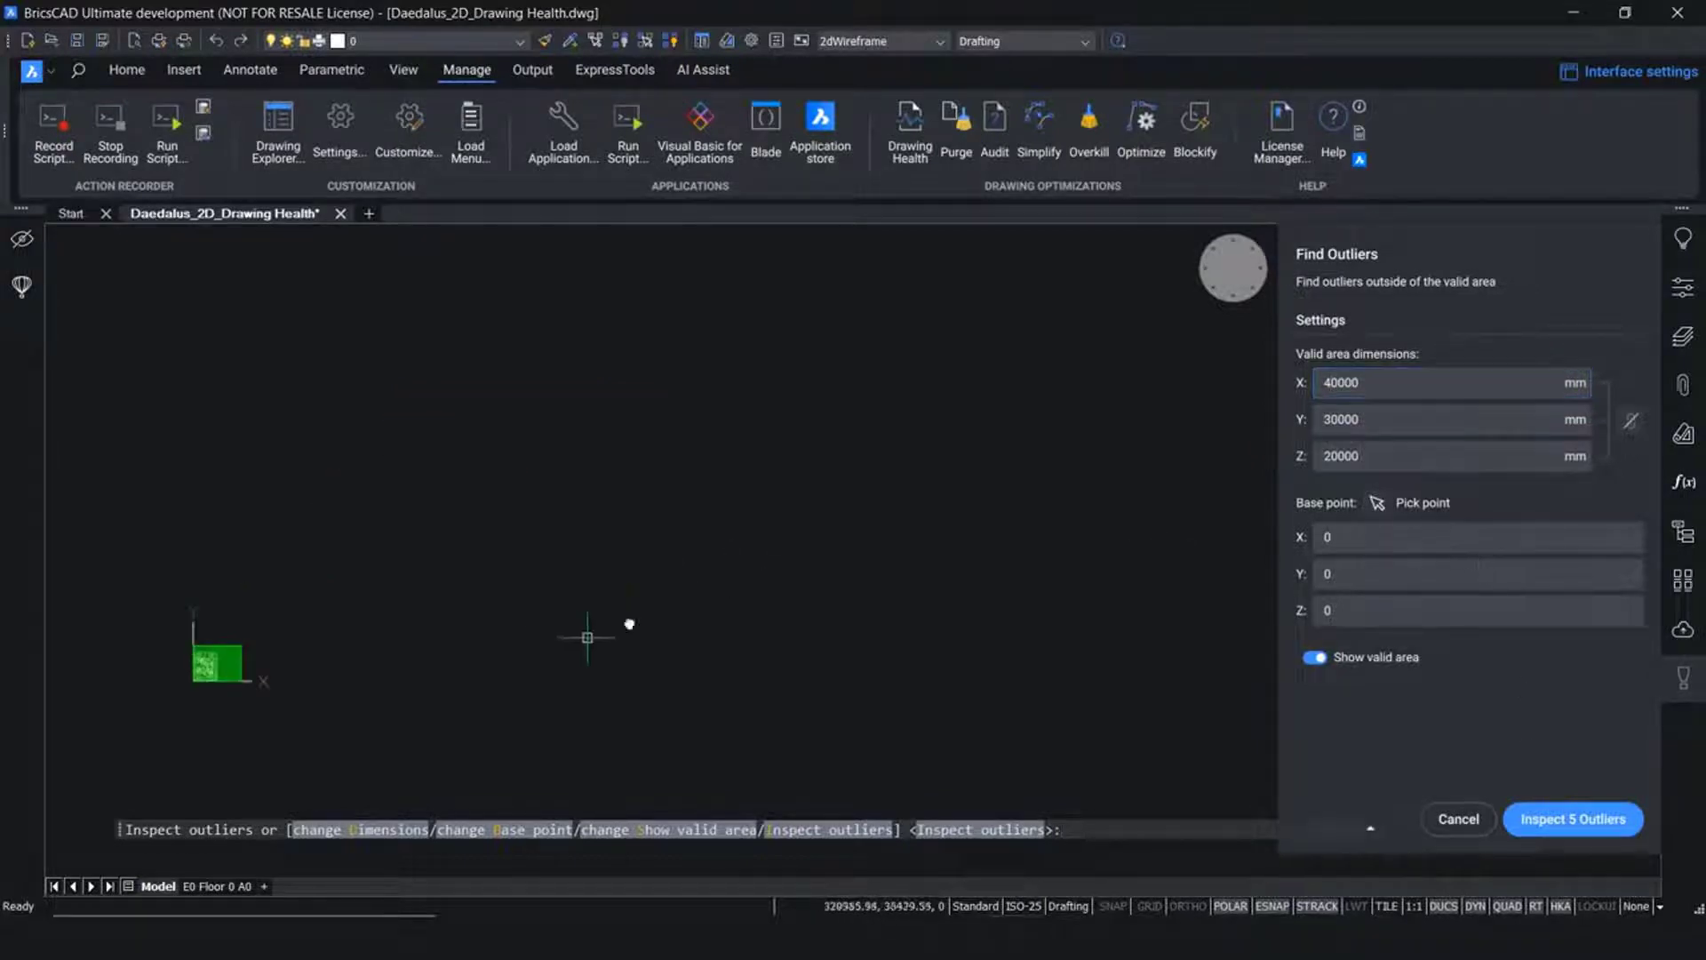
pyautogui.moveTo(575, 640); pyautogui.dragTo(651, 539, button='middle')
pyautogui.click(1591, 824)
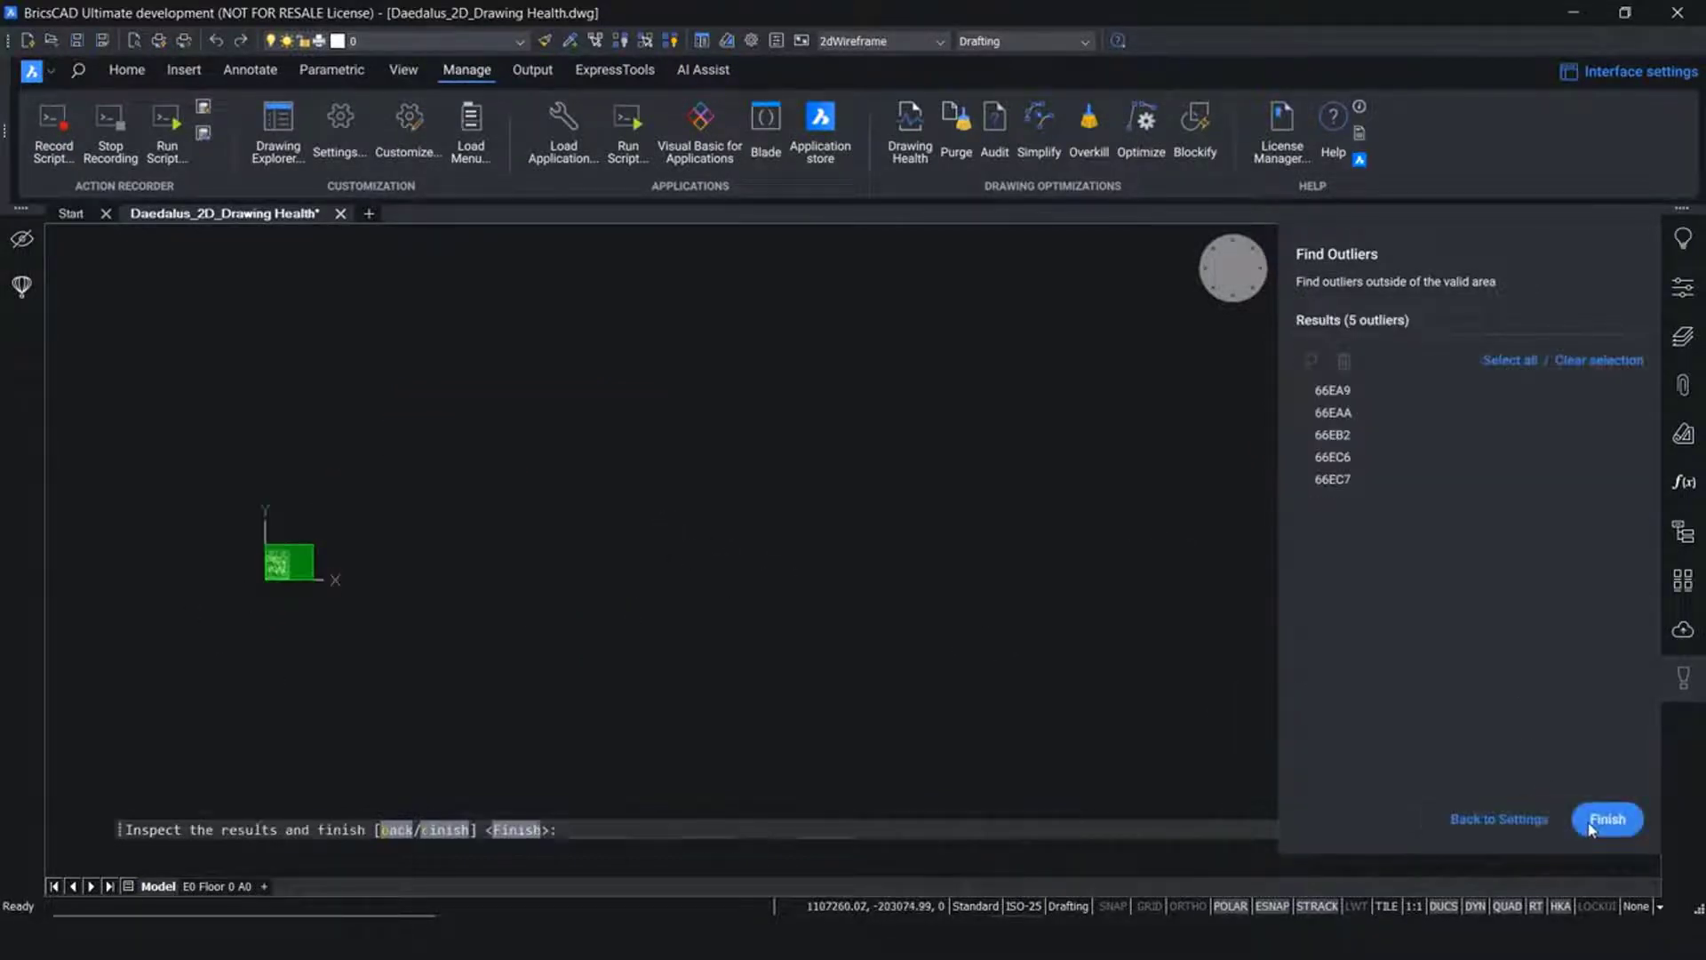
# Select all listed outliers from 66EA9 to 66EC7, inspect them in the drawing, delete them and finish the command
pyautogui.click(1337, 391)
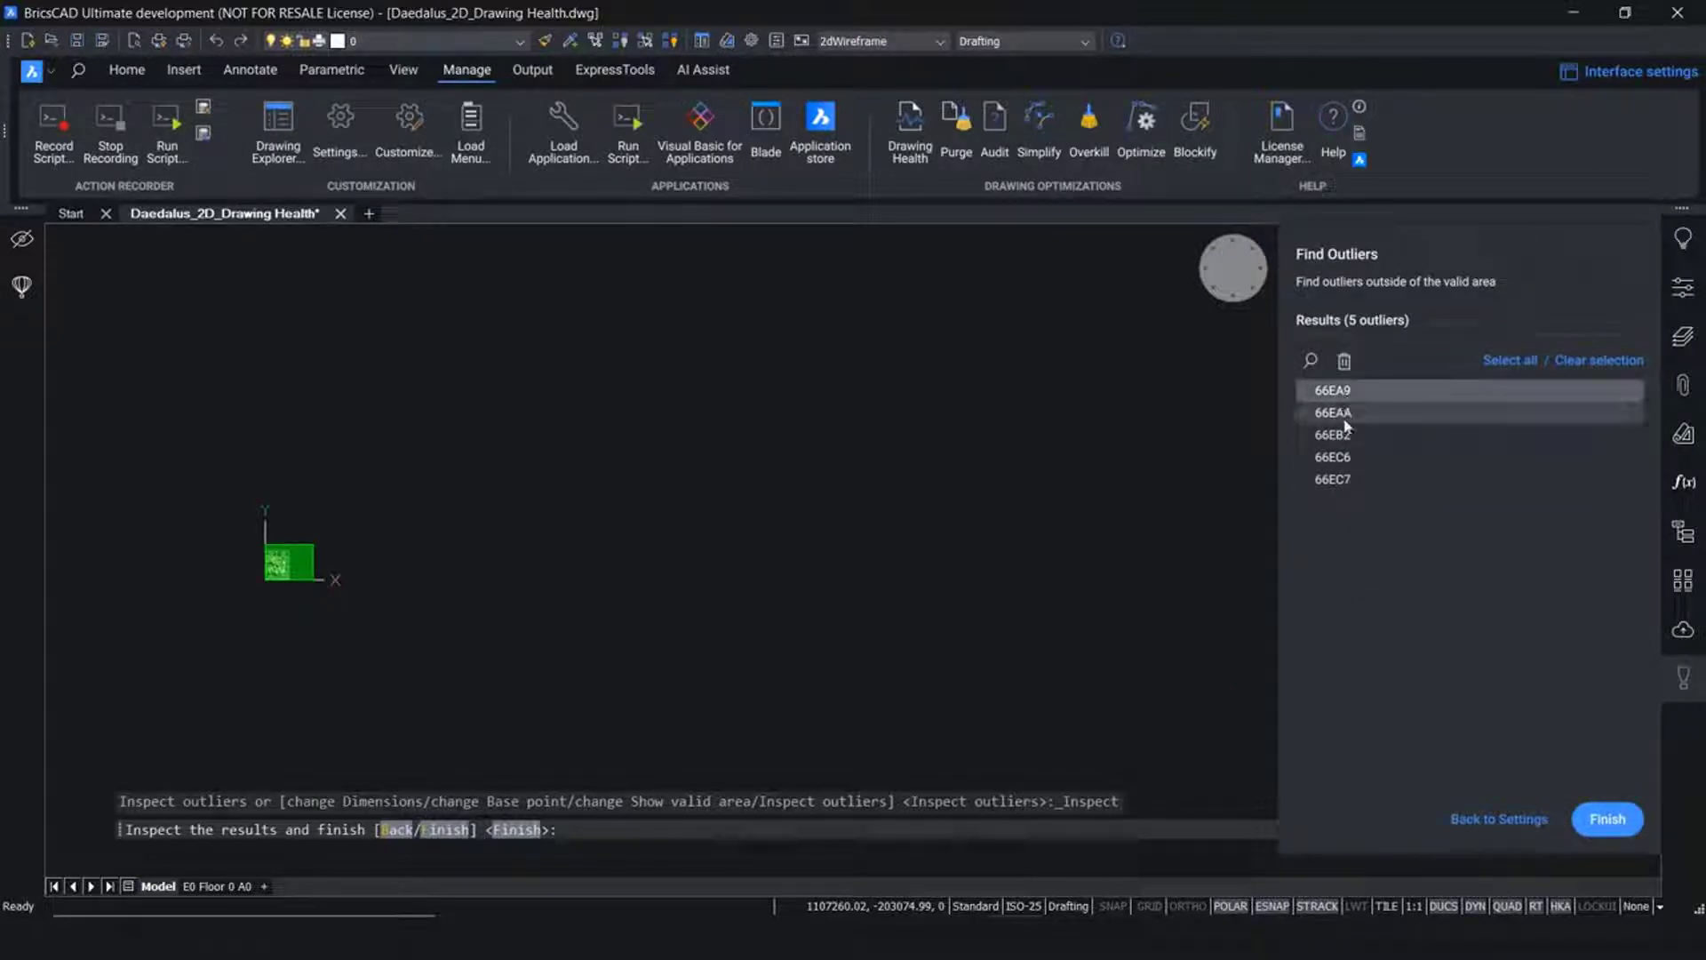
pyautogui.keyDown('shift'); pyautogui.click(1346, 481); pyautogui.keyUp('shift')
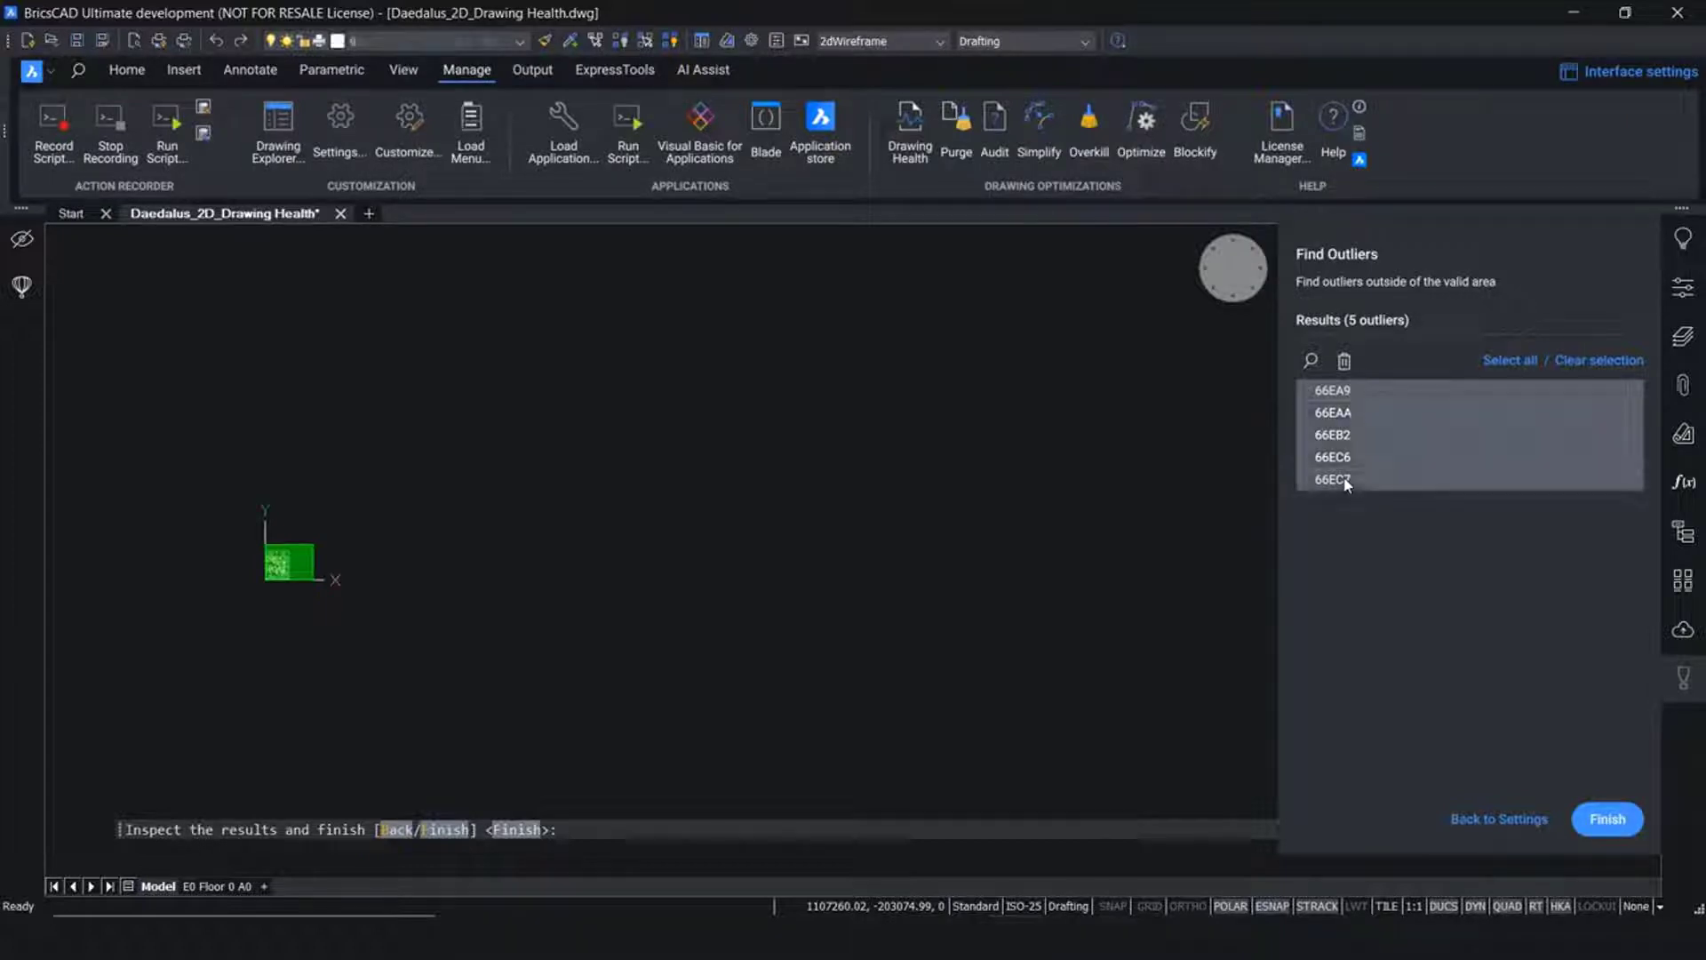
pyautogui.click(1310, 362)
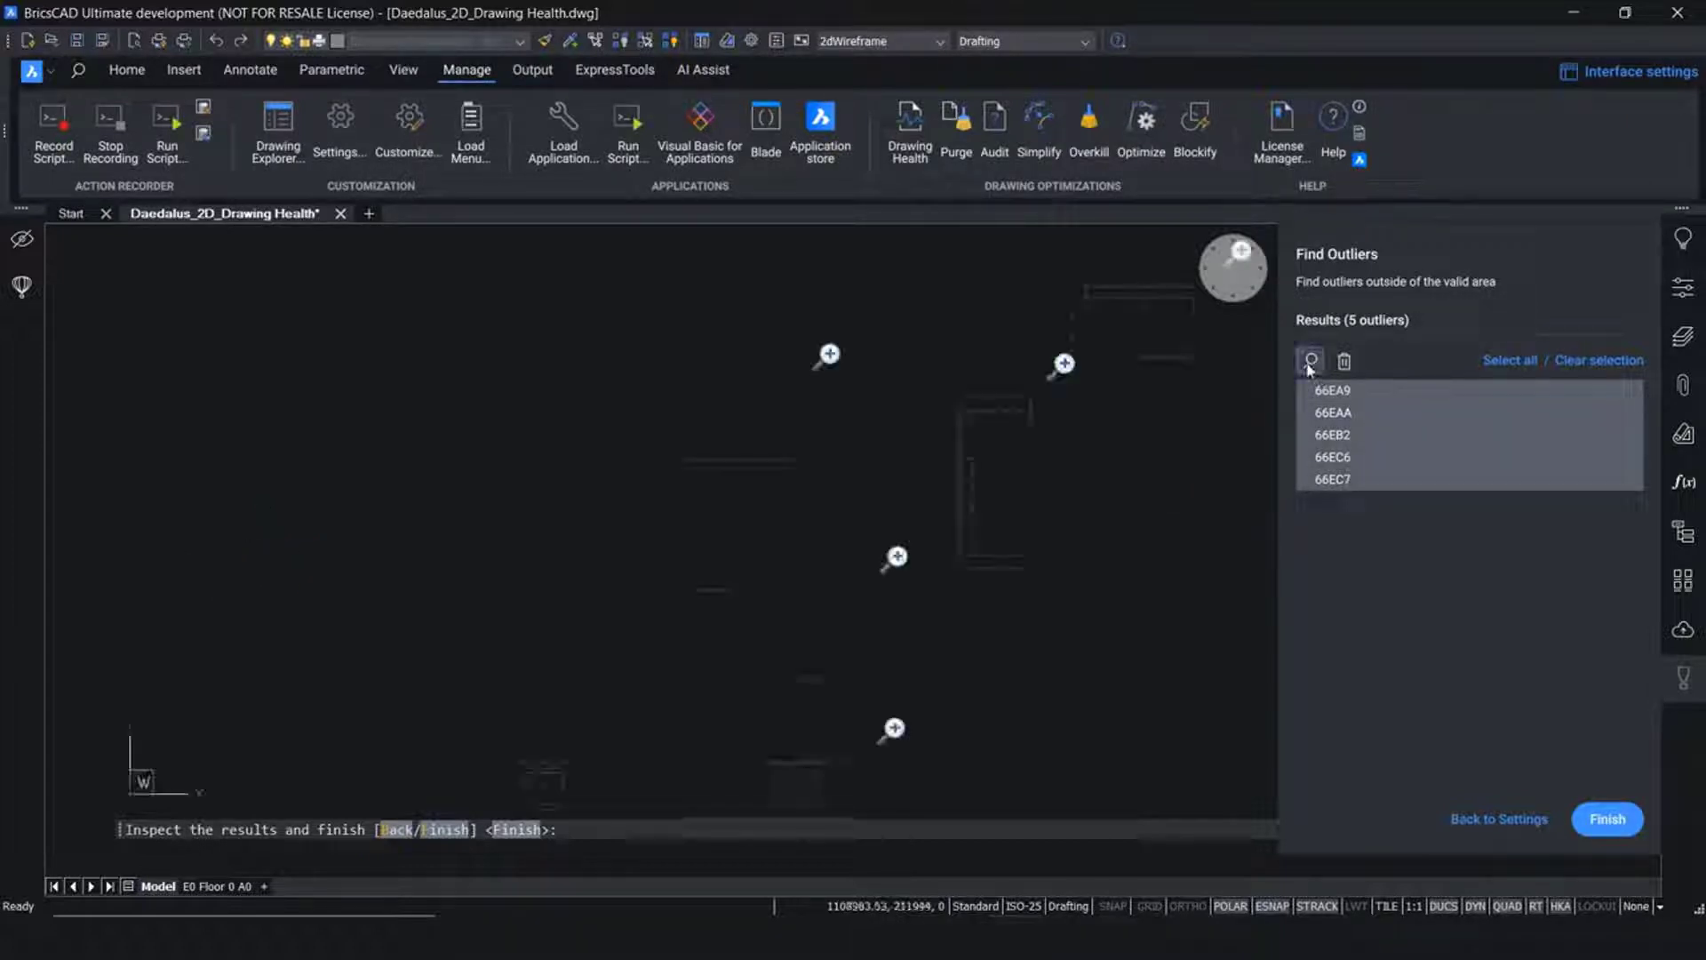
pyautogui.scroll(-5, 1123, 533)
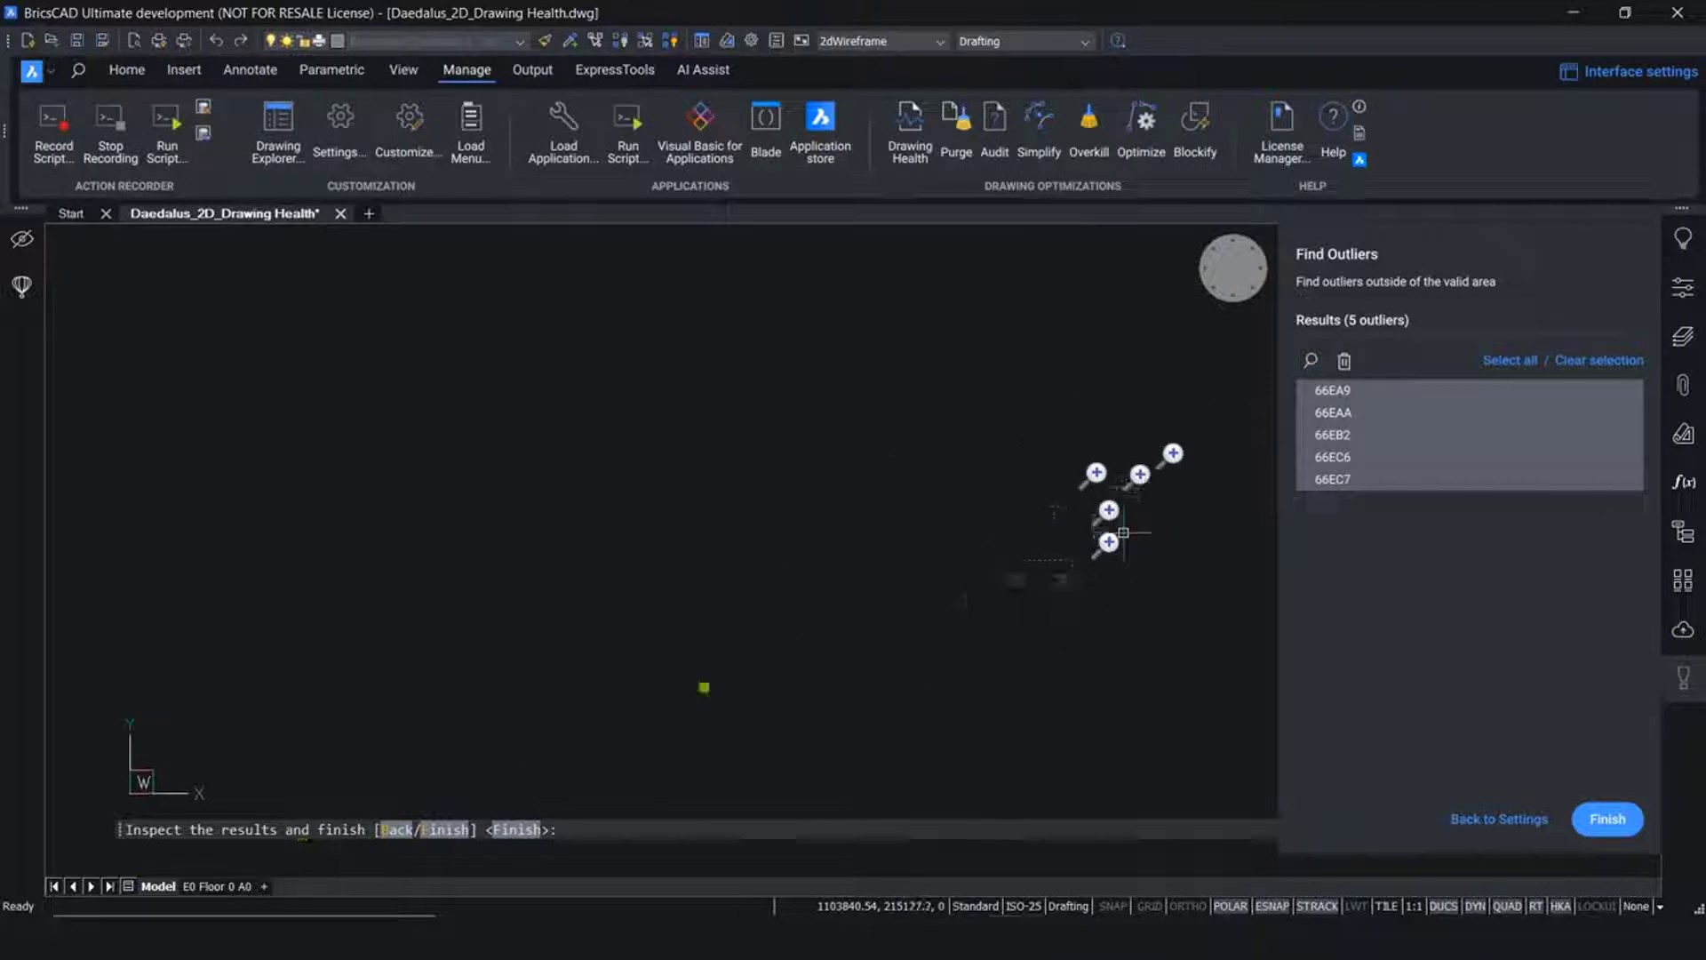
pyautogui.scroll(-2, 1123, 533)
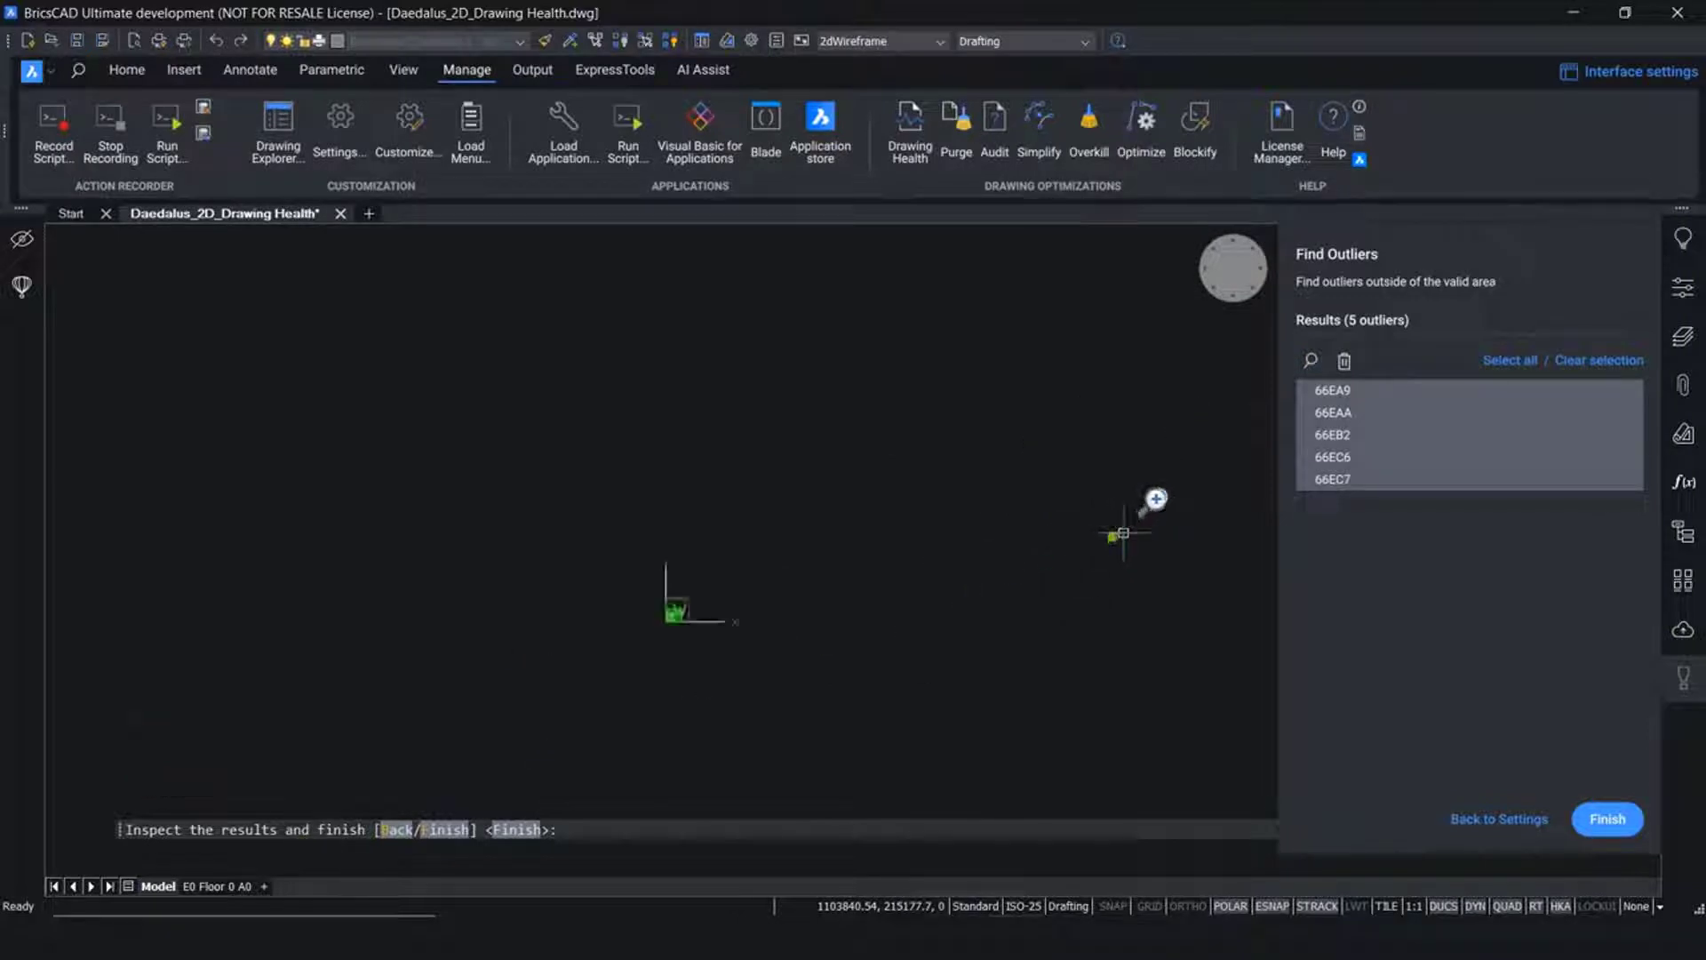
pyautogui.scroll(6, 1123, 533)
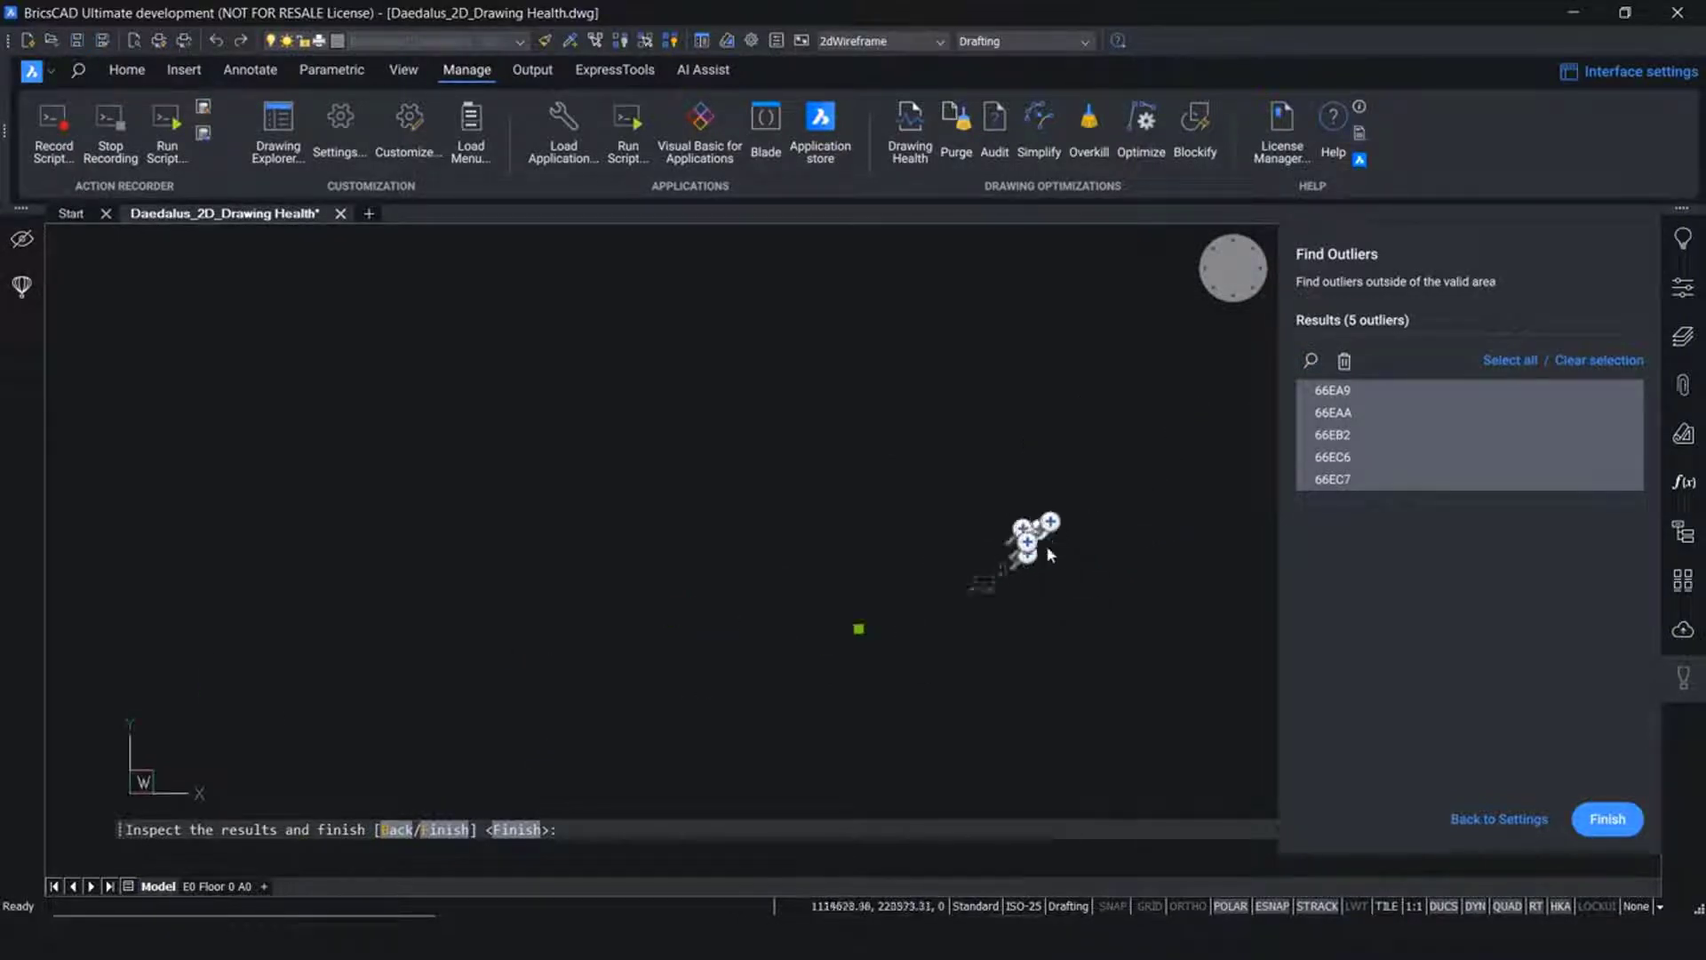
pyautogui.scroll(8, 1028, 542)
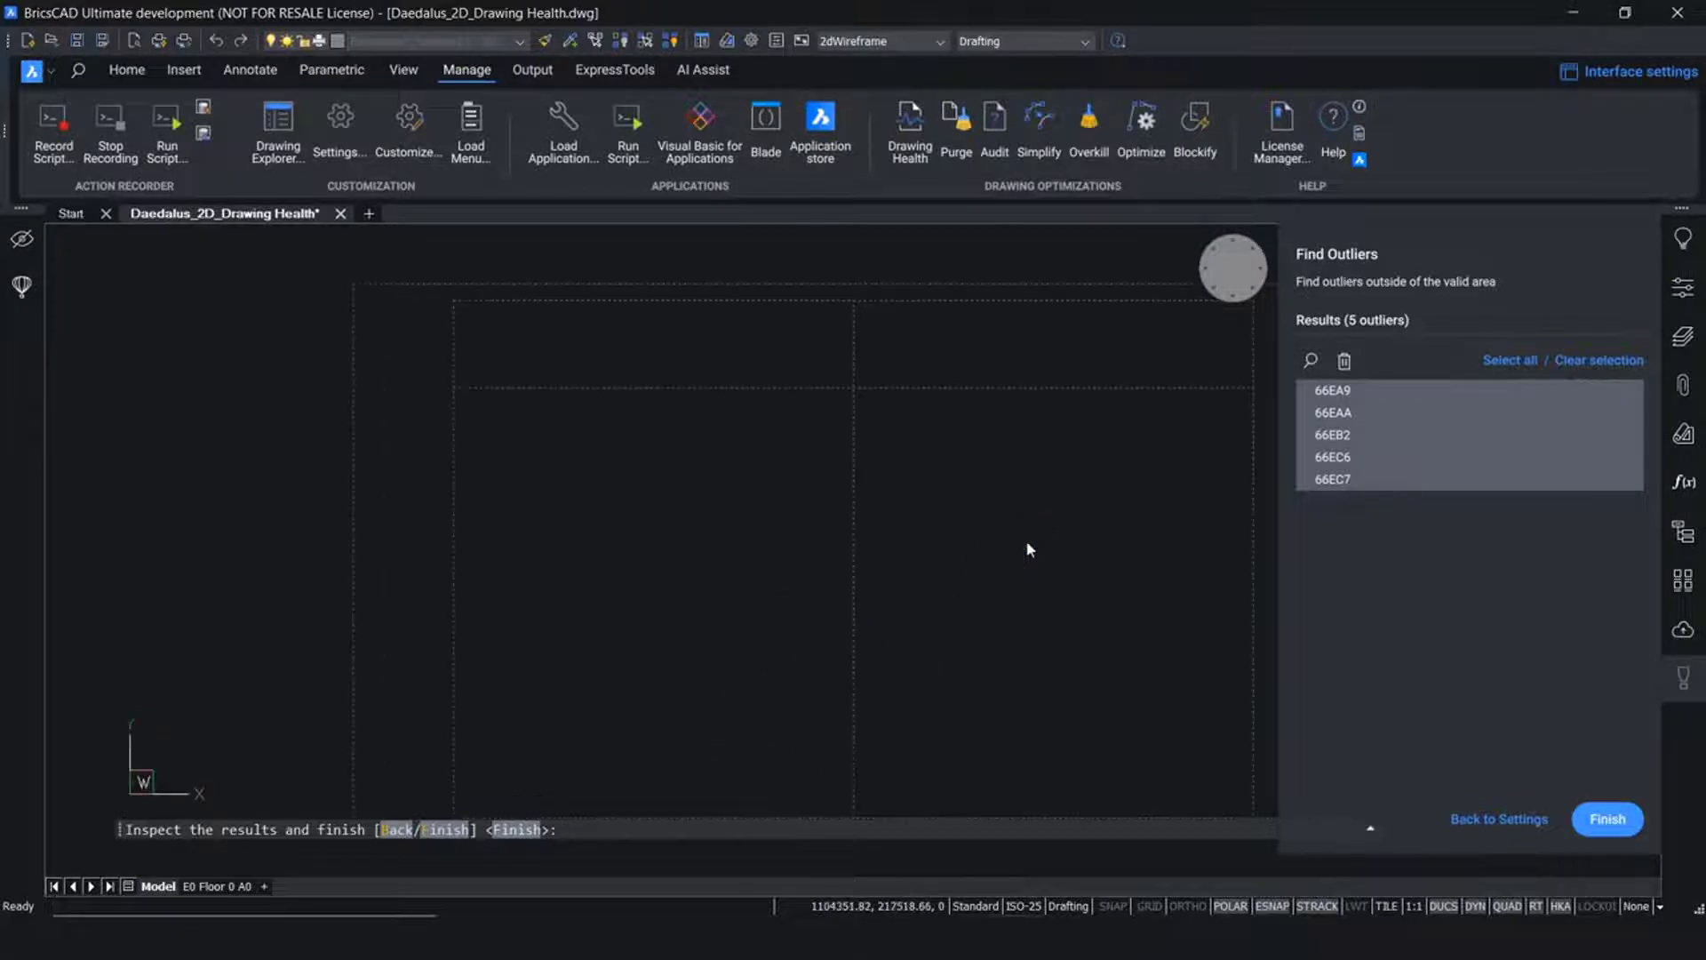
pyautogui.scroll(-4, 1028, 544)
pyautogui.moveTo(1015, 629); pyautogui.dragTo(1129, 503, button='middle')
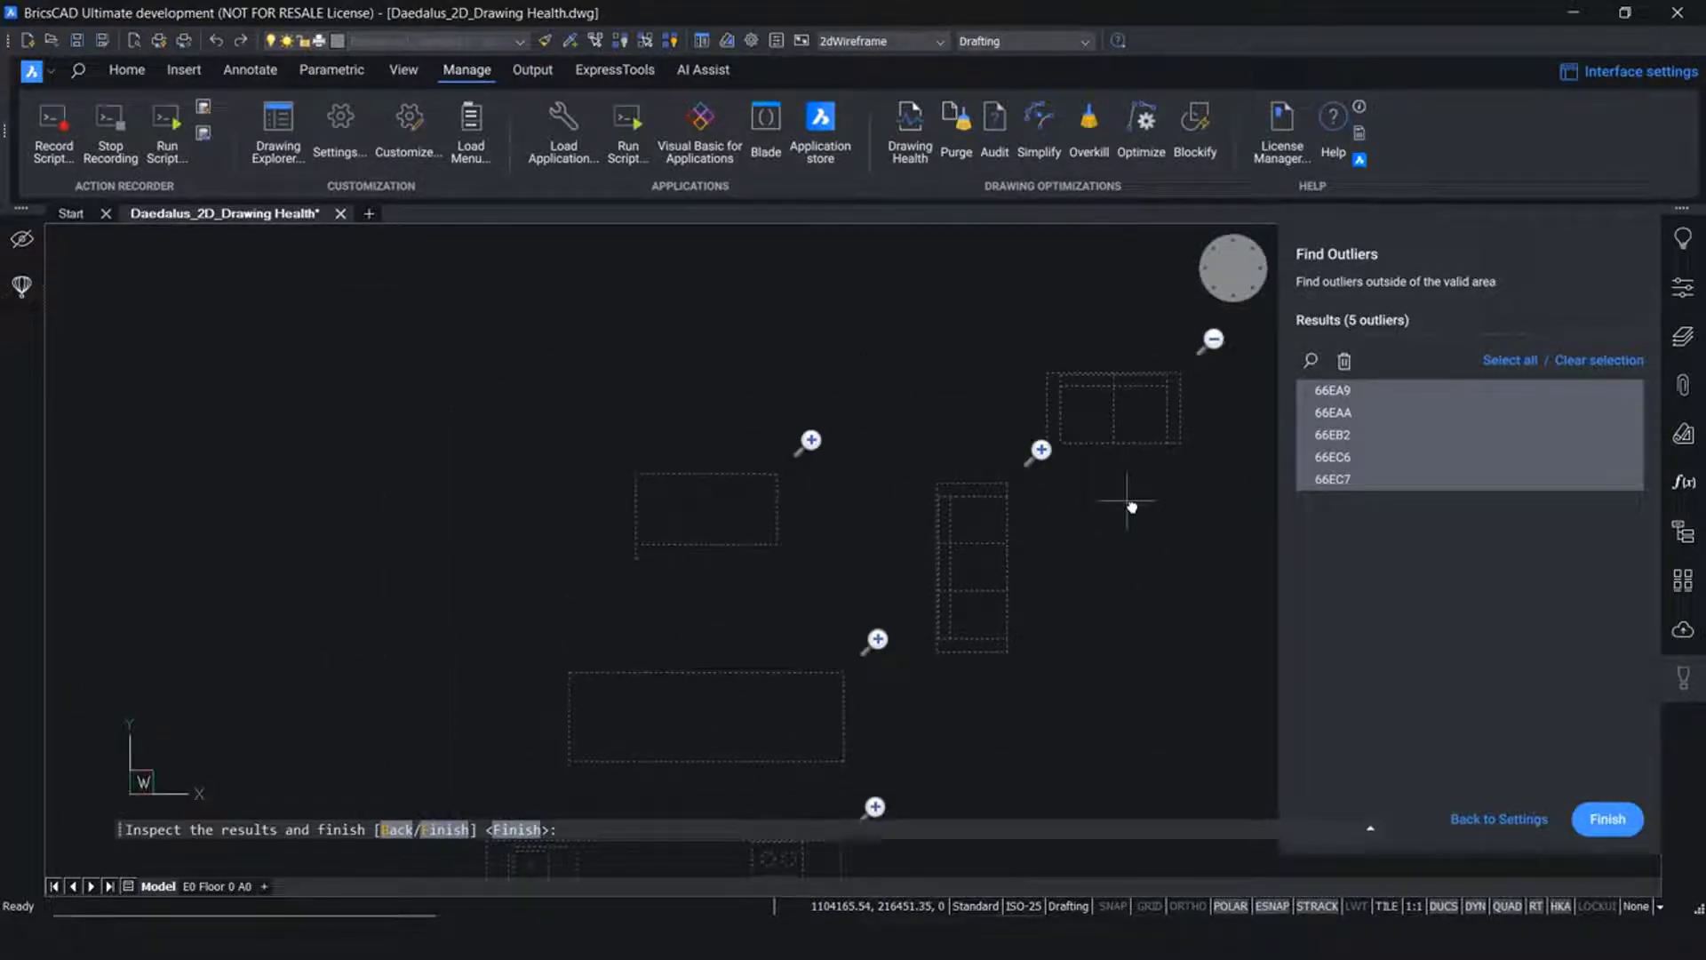
pyautogui.click(1342, 365)
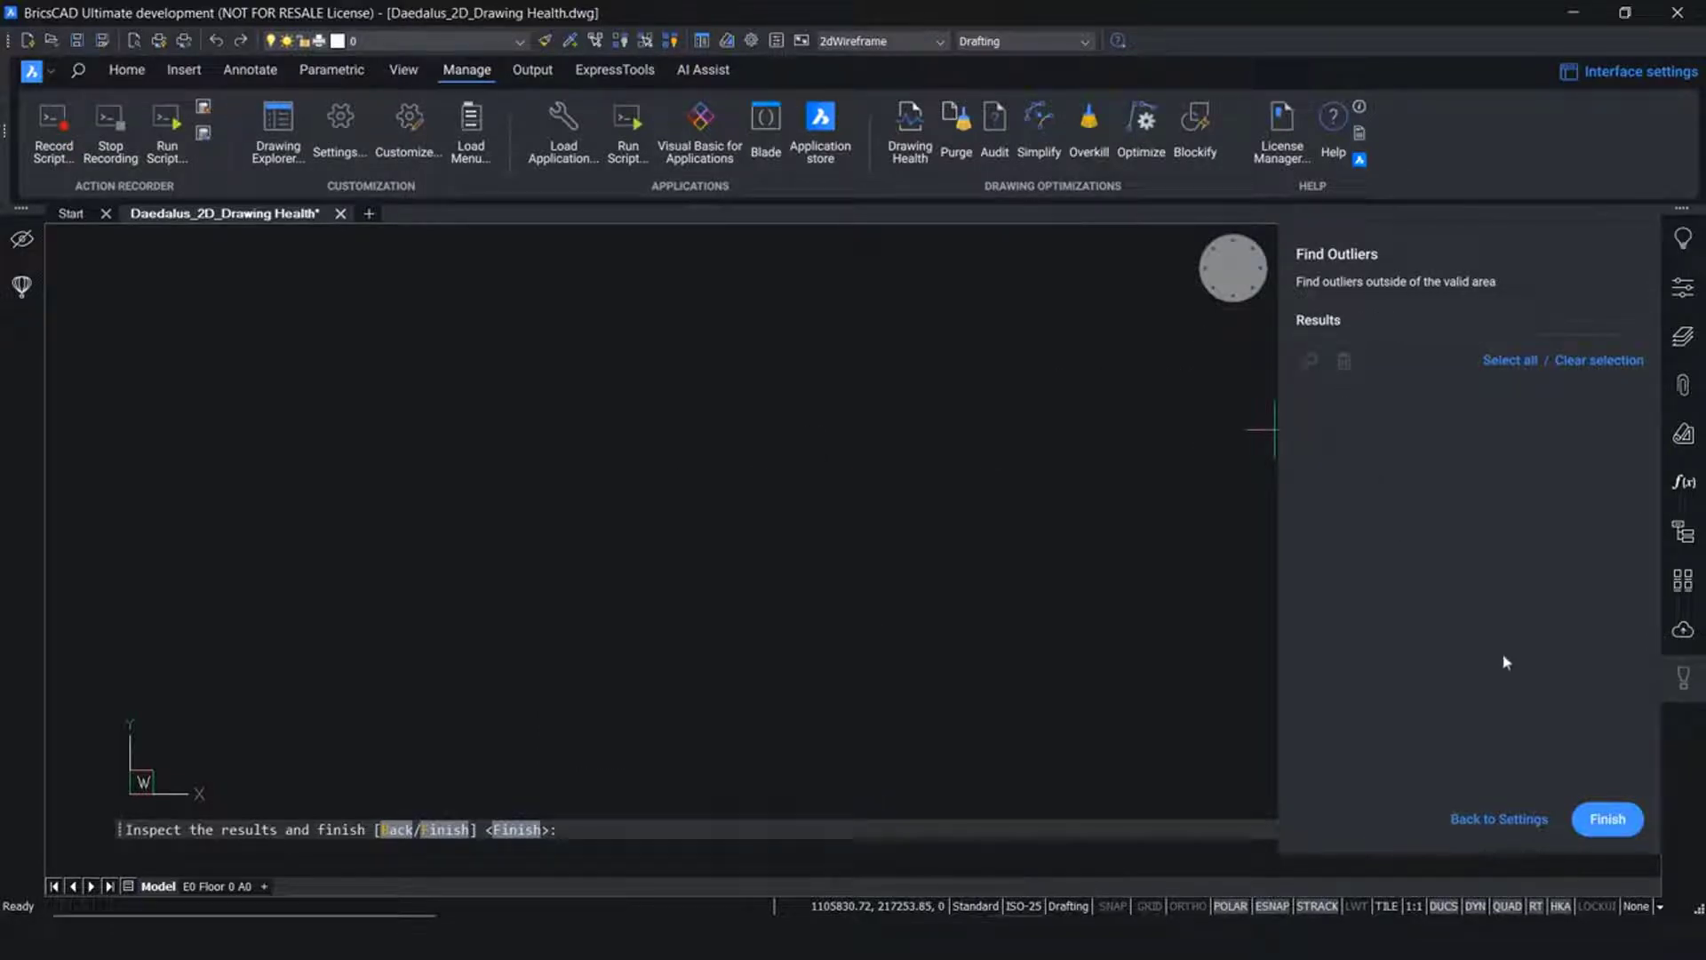
pyautogui.click(1595, 810)
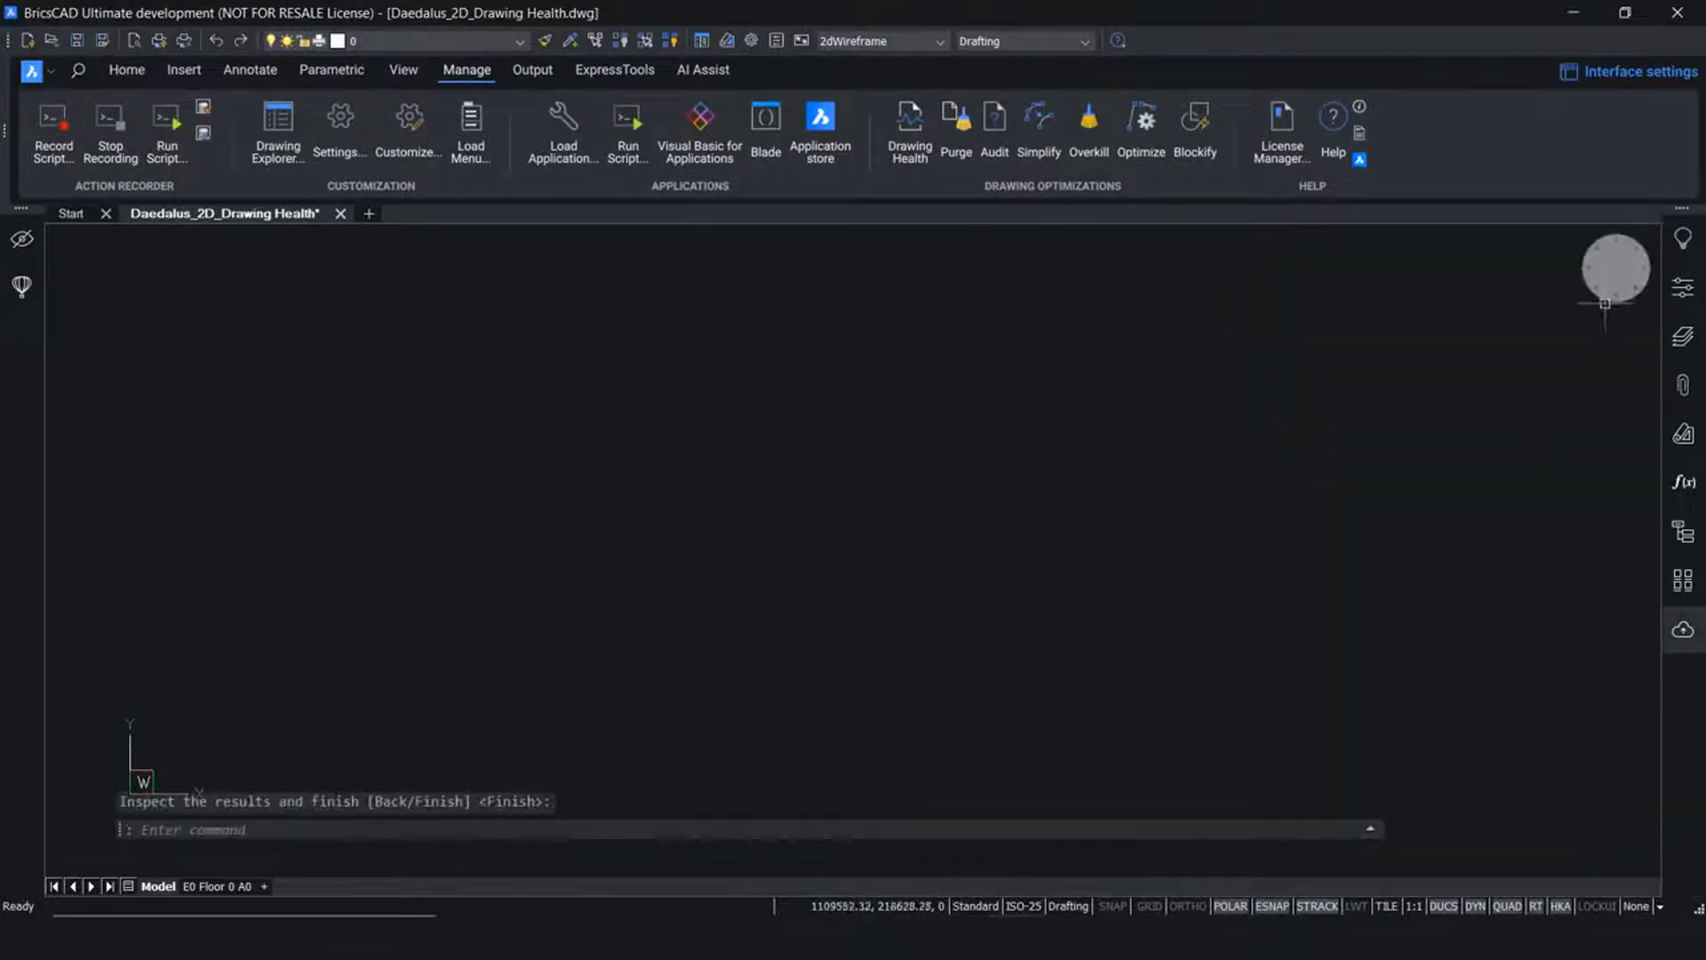
# Zoom to the drawing's extents and inspect the floor plan left after the outlier removal
pyautogui.middleClick(1349, 471)
pyautogui.middleClick(1349, 471)
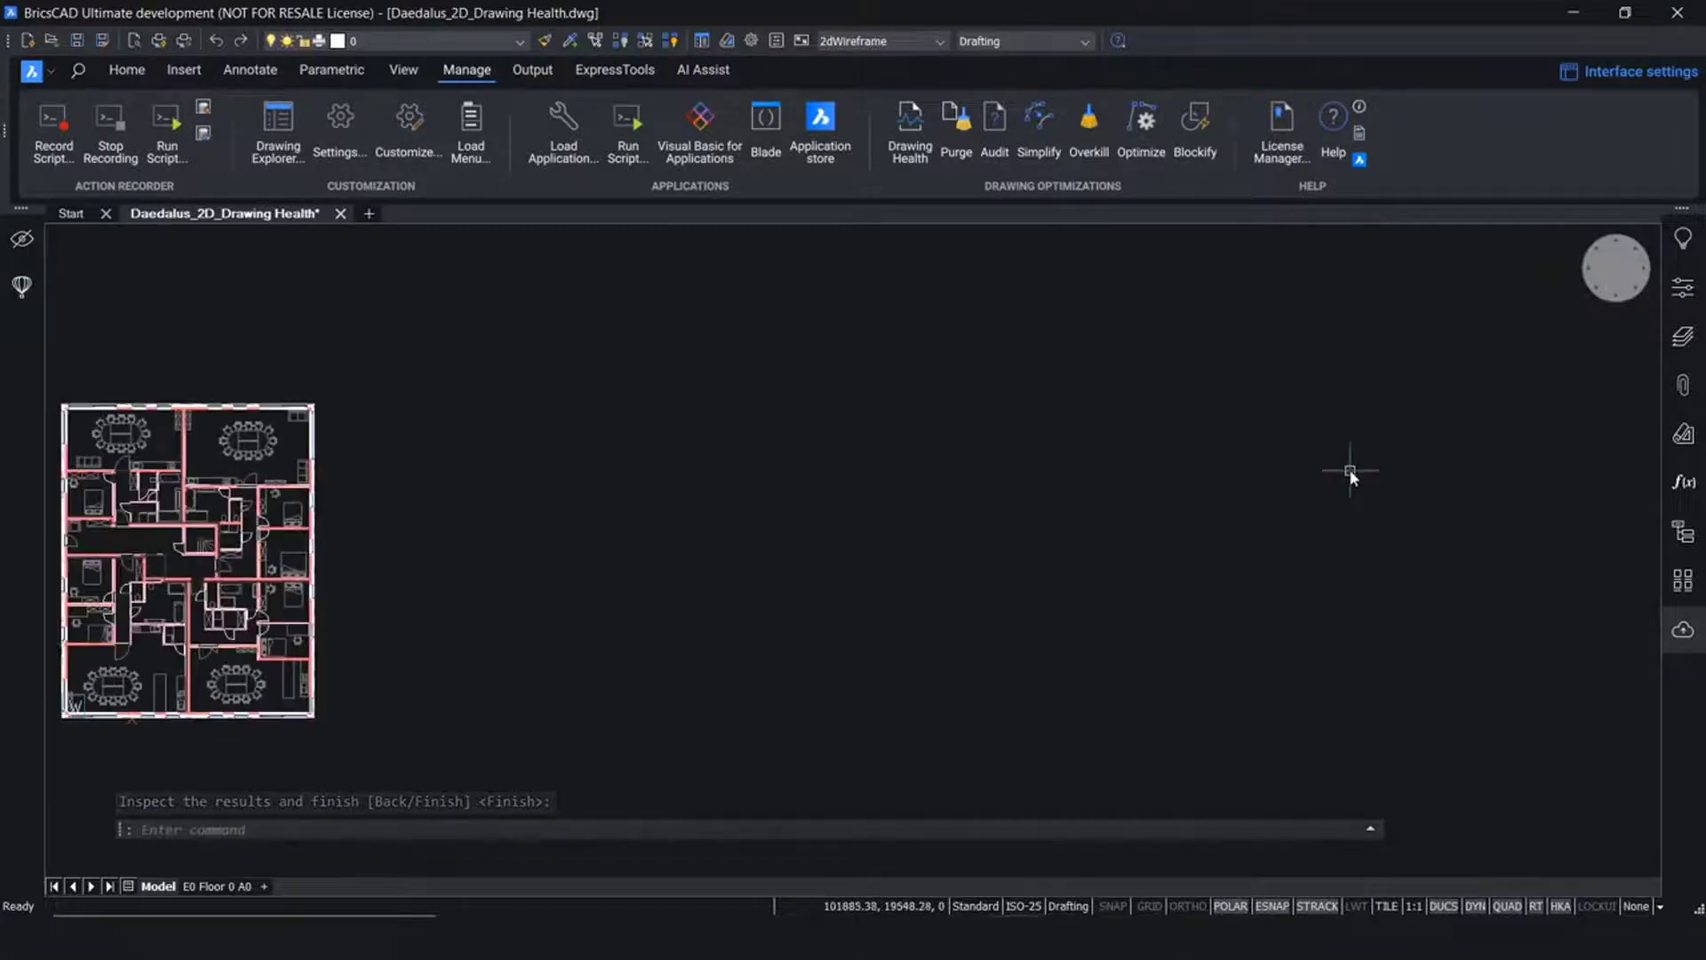
pyautogui.moveTo(915, 557); pyautogui.dragTo(1220, 523, button='middle')
pyautogui.scroll(3, 423, 569)
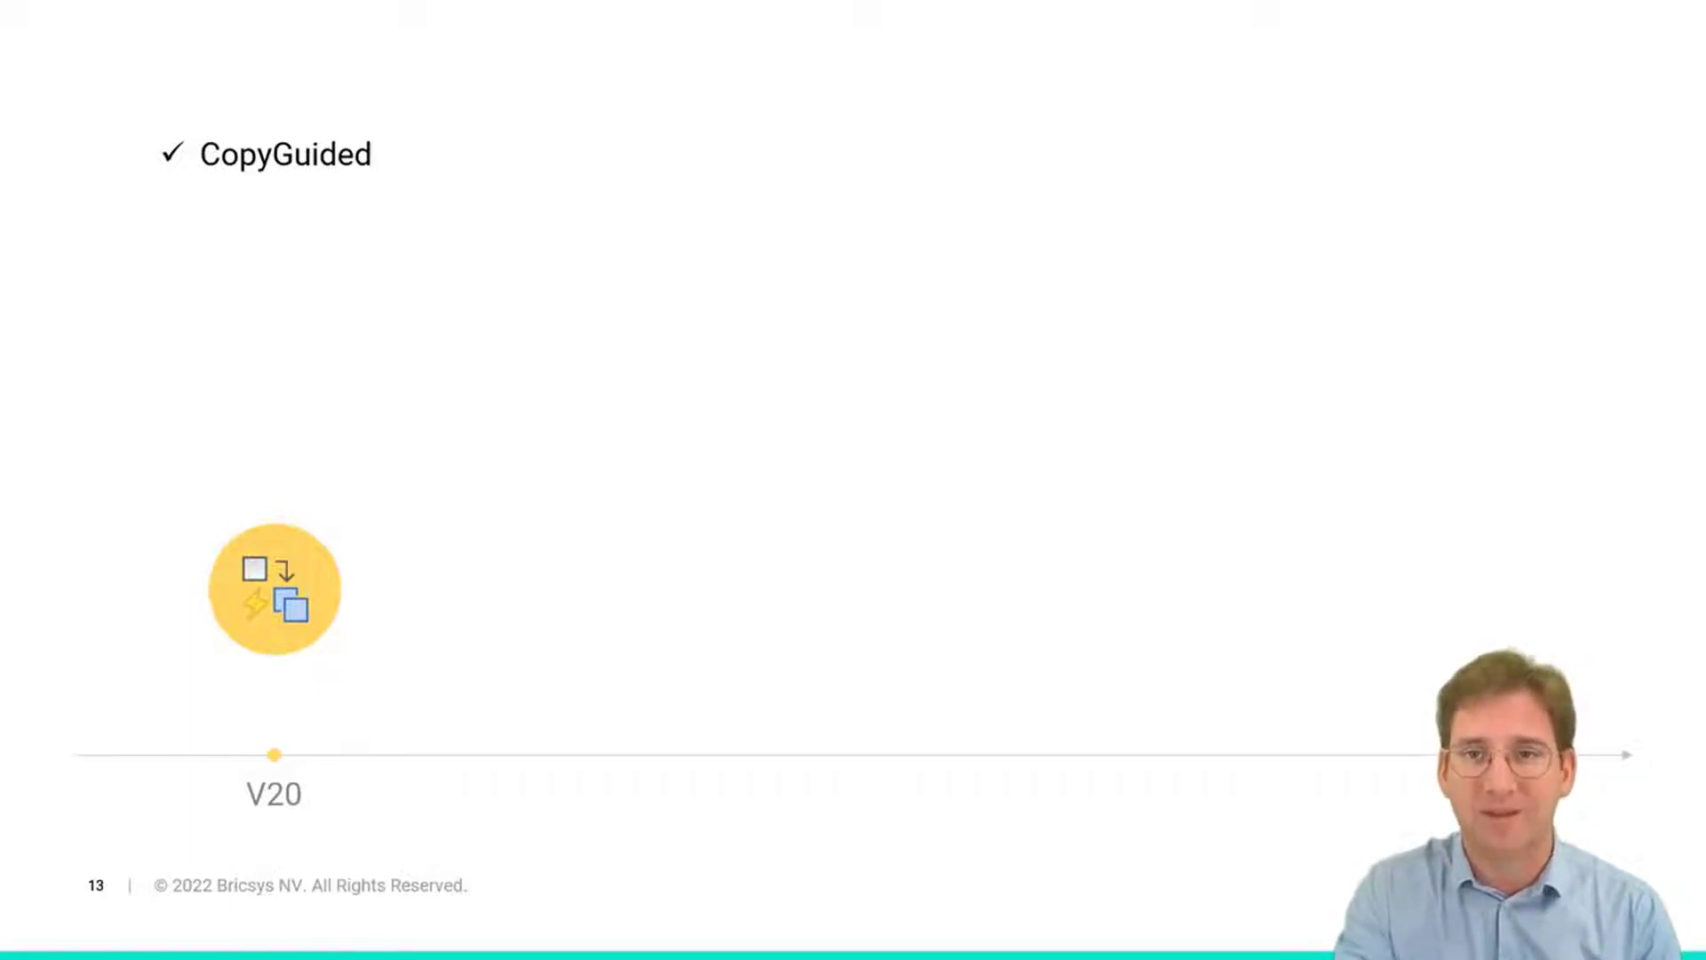
pyautogui.press('Right')
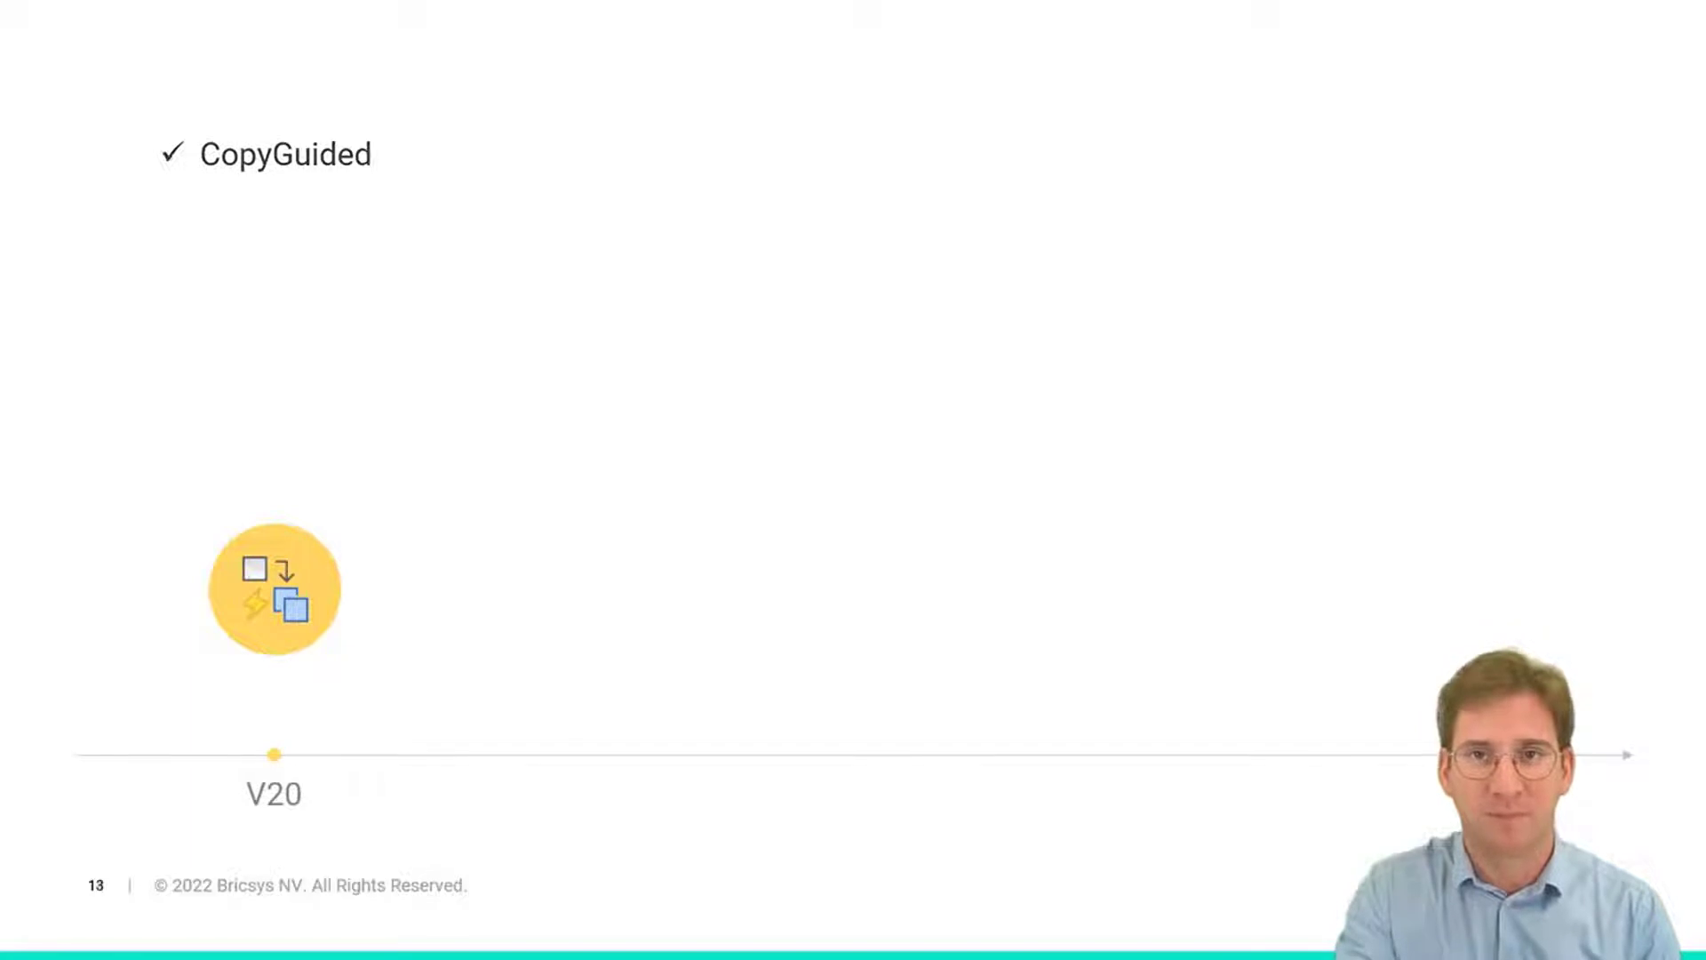
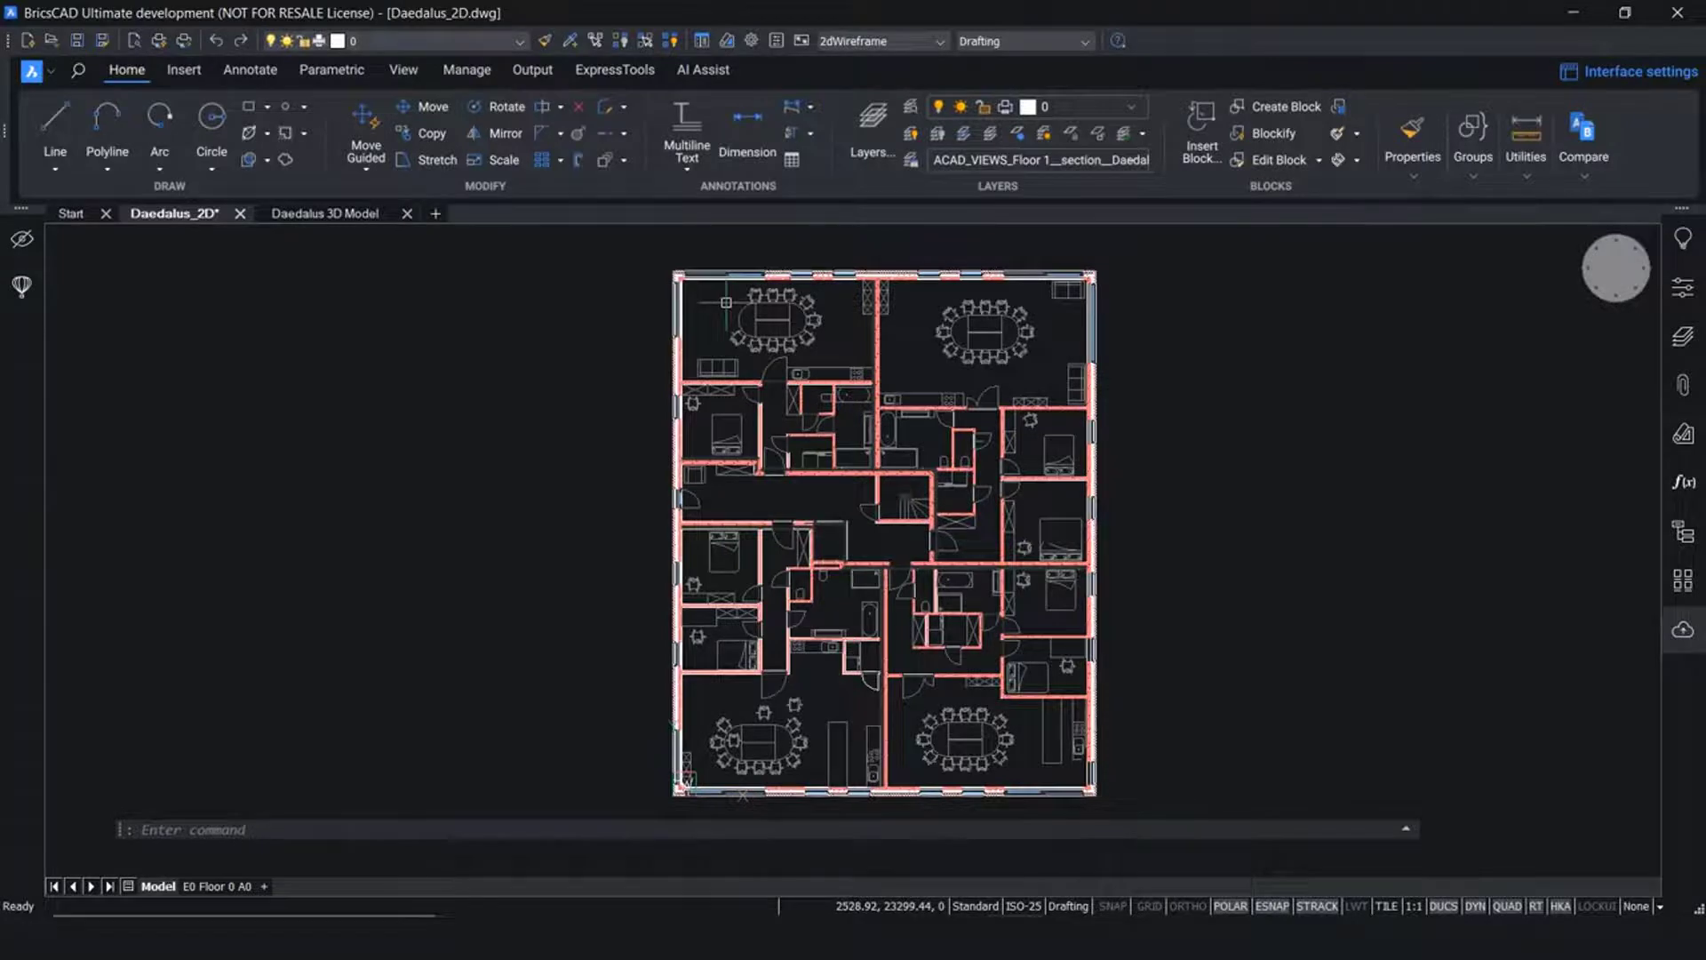
# In the upper-left apartment, fill the gaps around the rounded left end of the dining table with copies of its lower-left chair using Copy Guided
pyautogui.scroll(8, 726, 302)
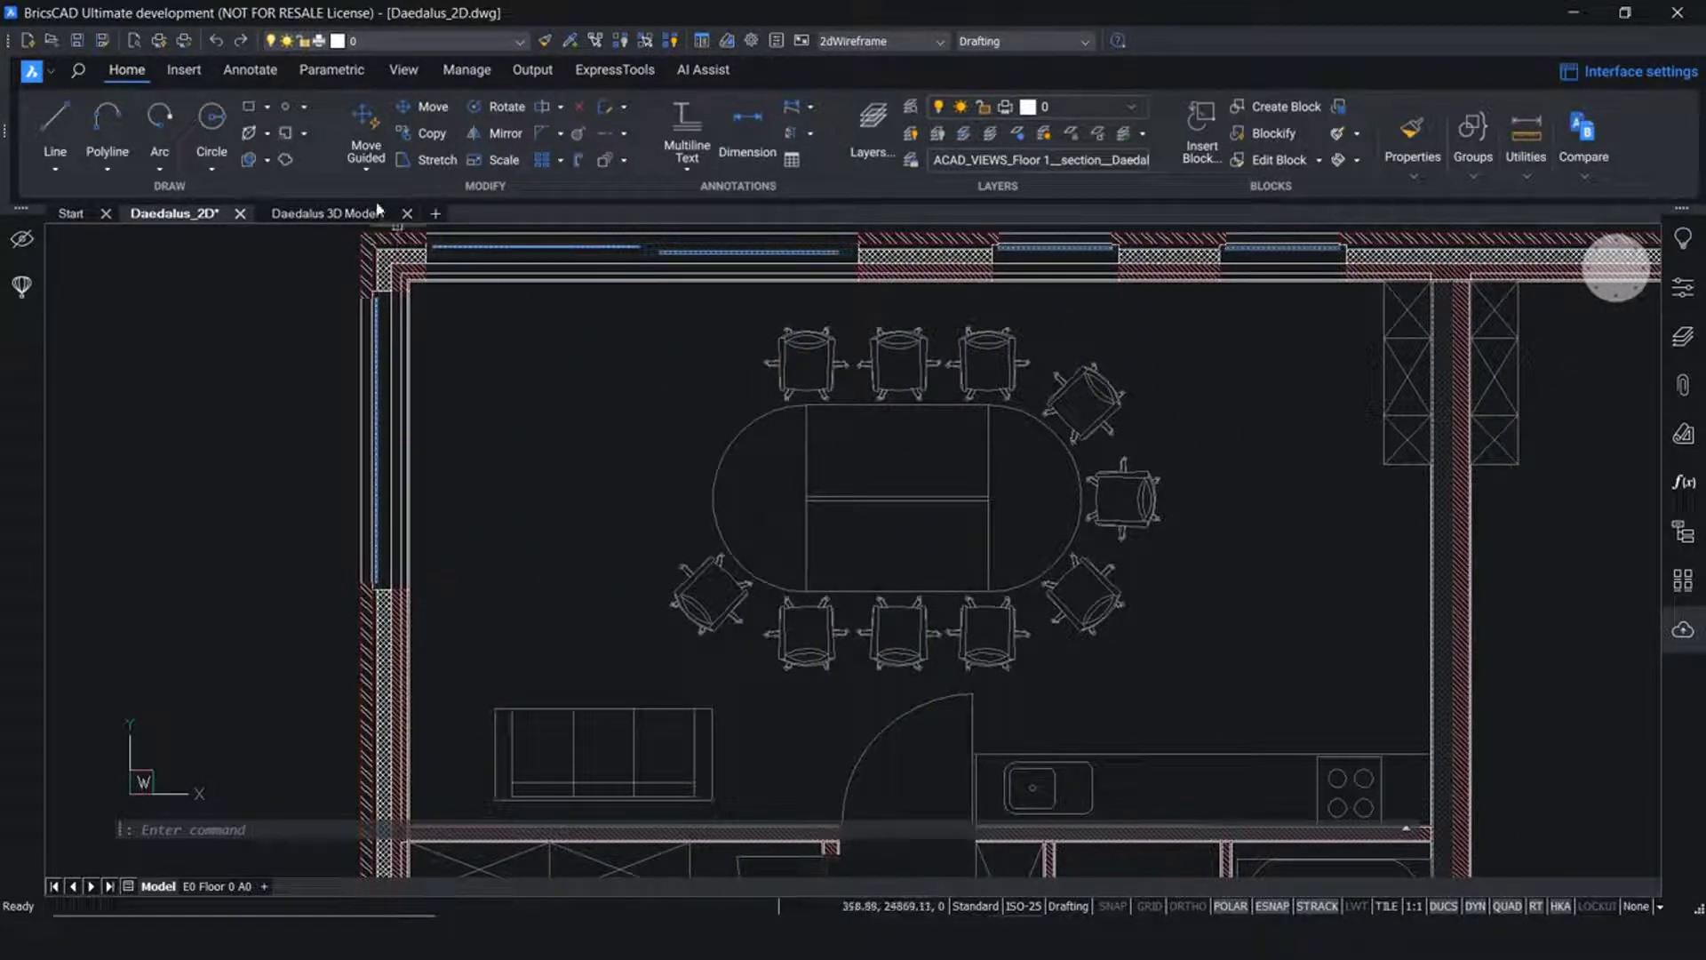
pyautogui.click(366, 169)
pyautogui.click(404, 202)
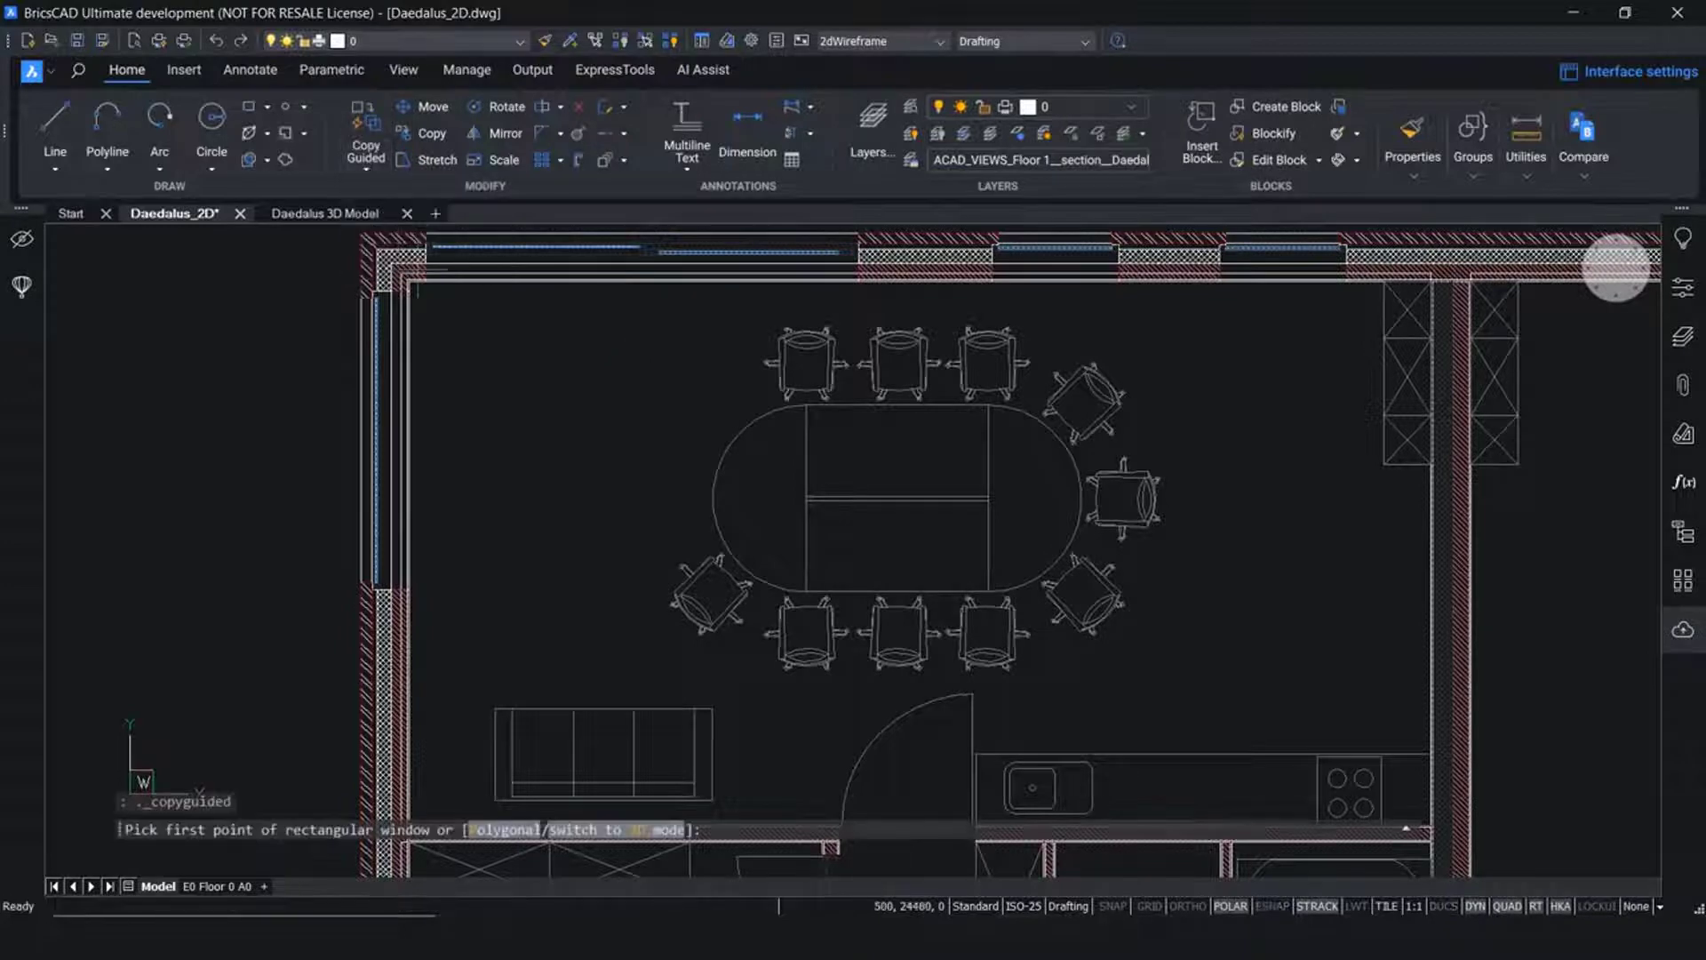
pyautogui.moveTo(644, 591); pyautogui.dragTo(643, 491, button='middle')
pyautogui.click(636, 435)
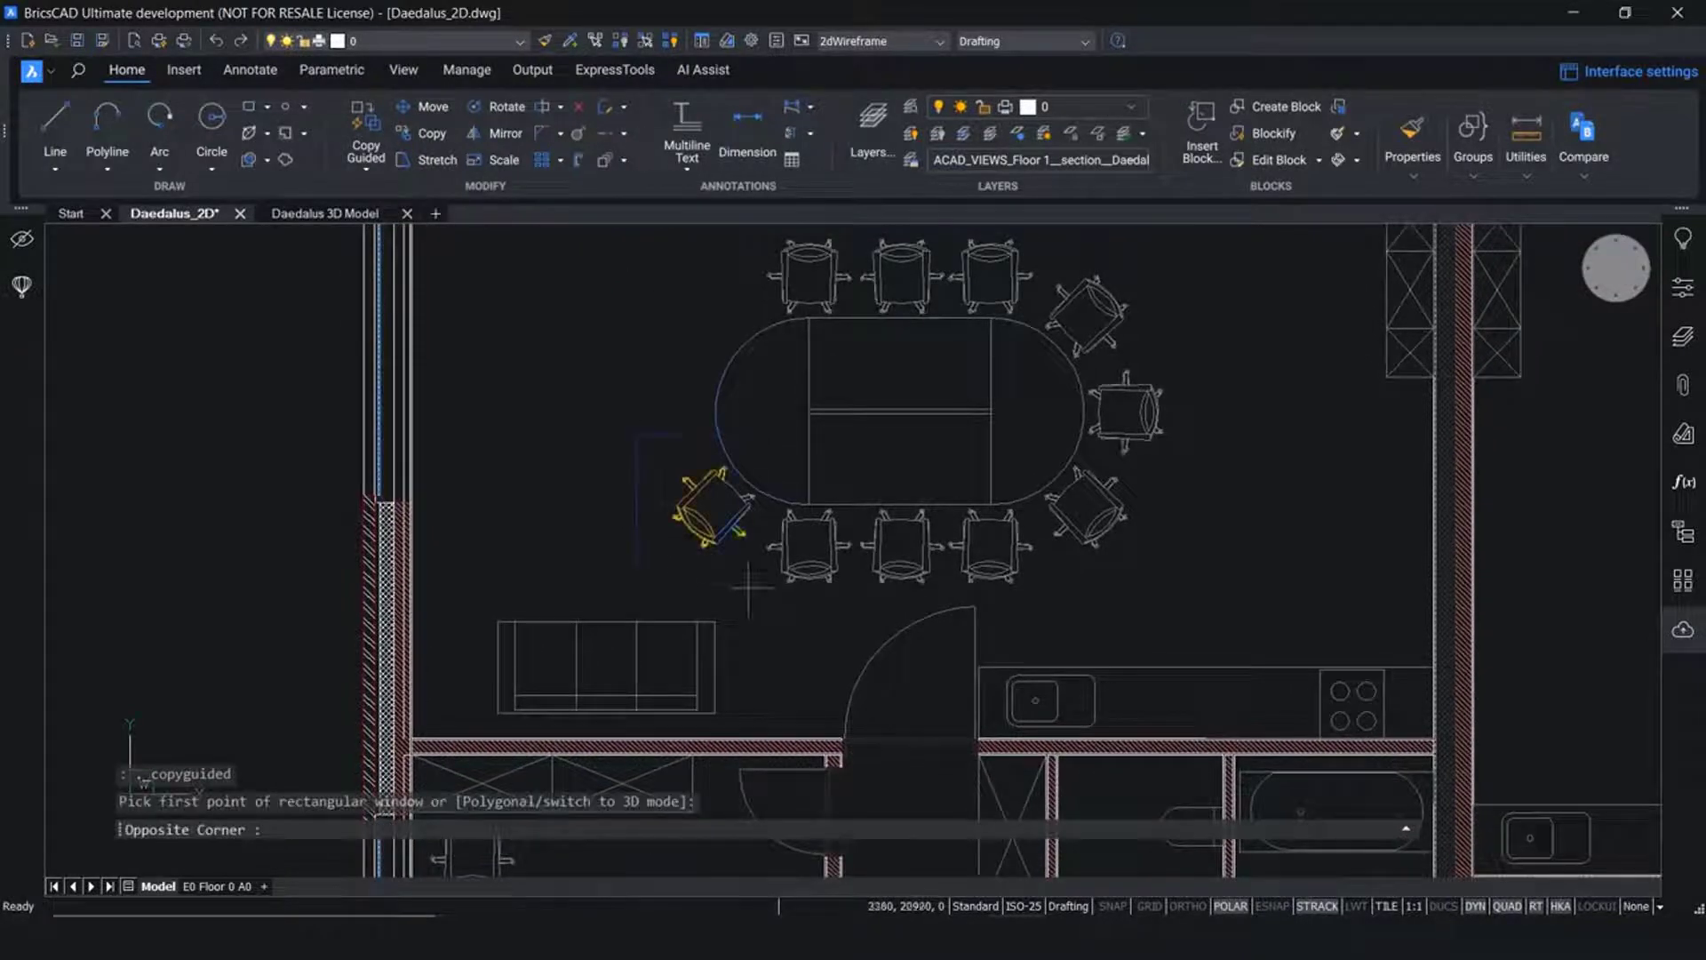
pyautogui.click(760, 577)
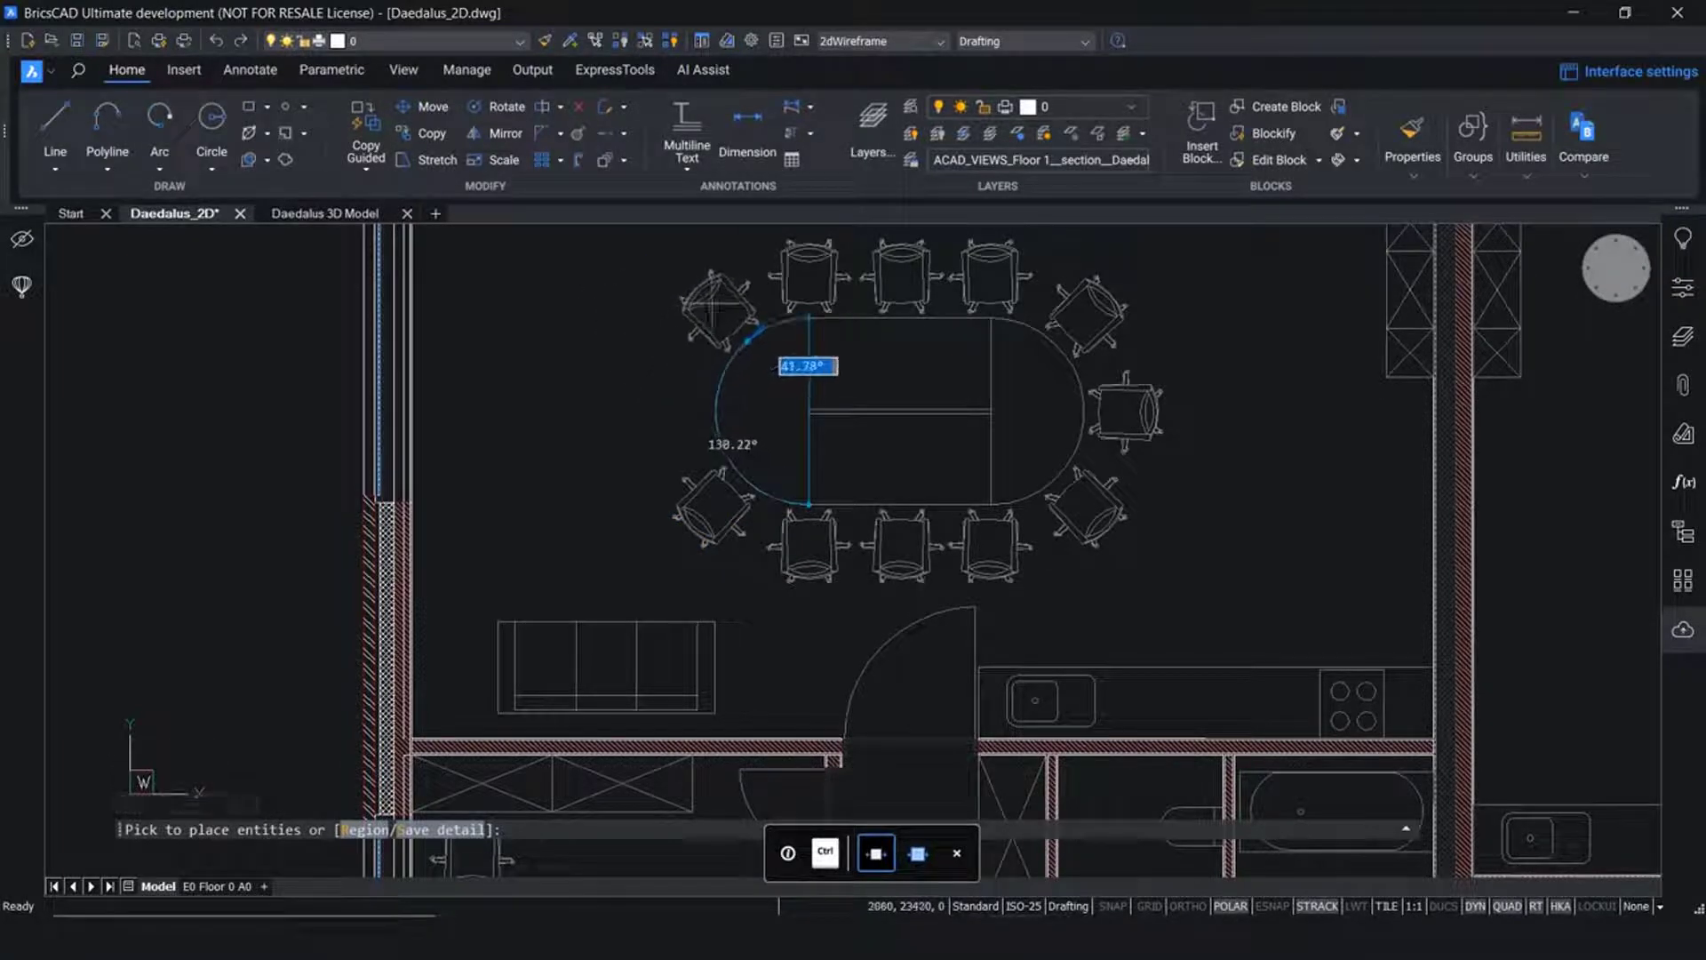
pyautogui.scroll(5, 684, 417)
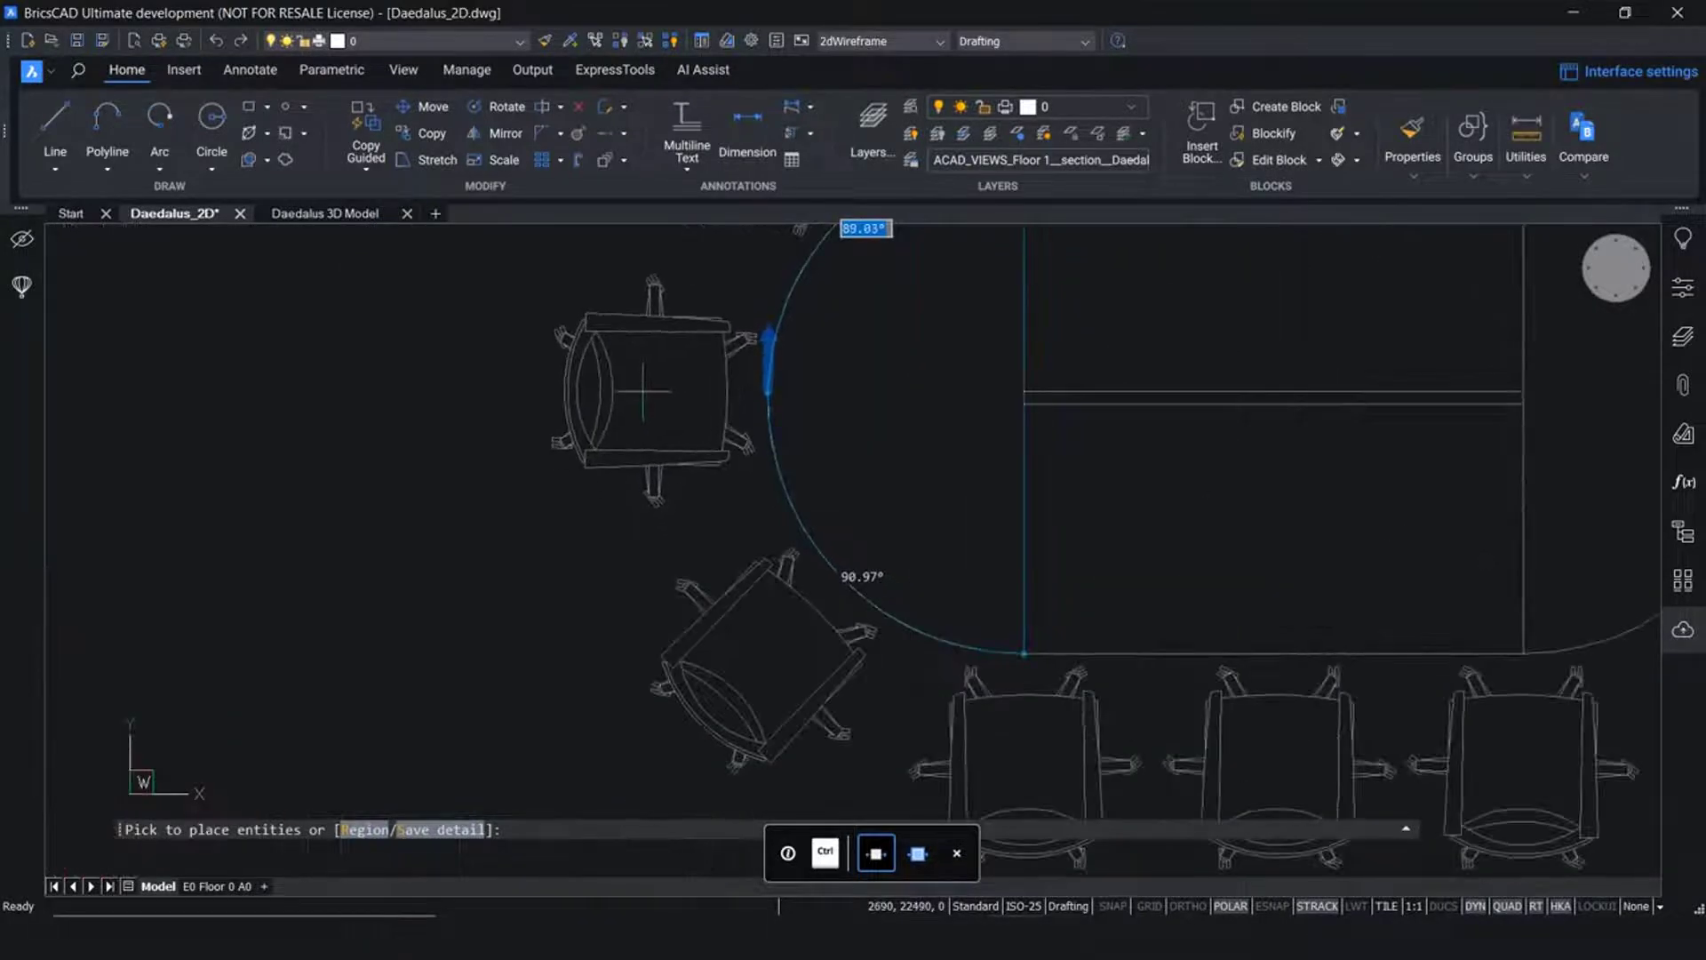
pyautogui.click(649, 396)
pyautogui.scroll(-5, 455, 432)
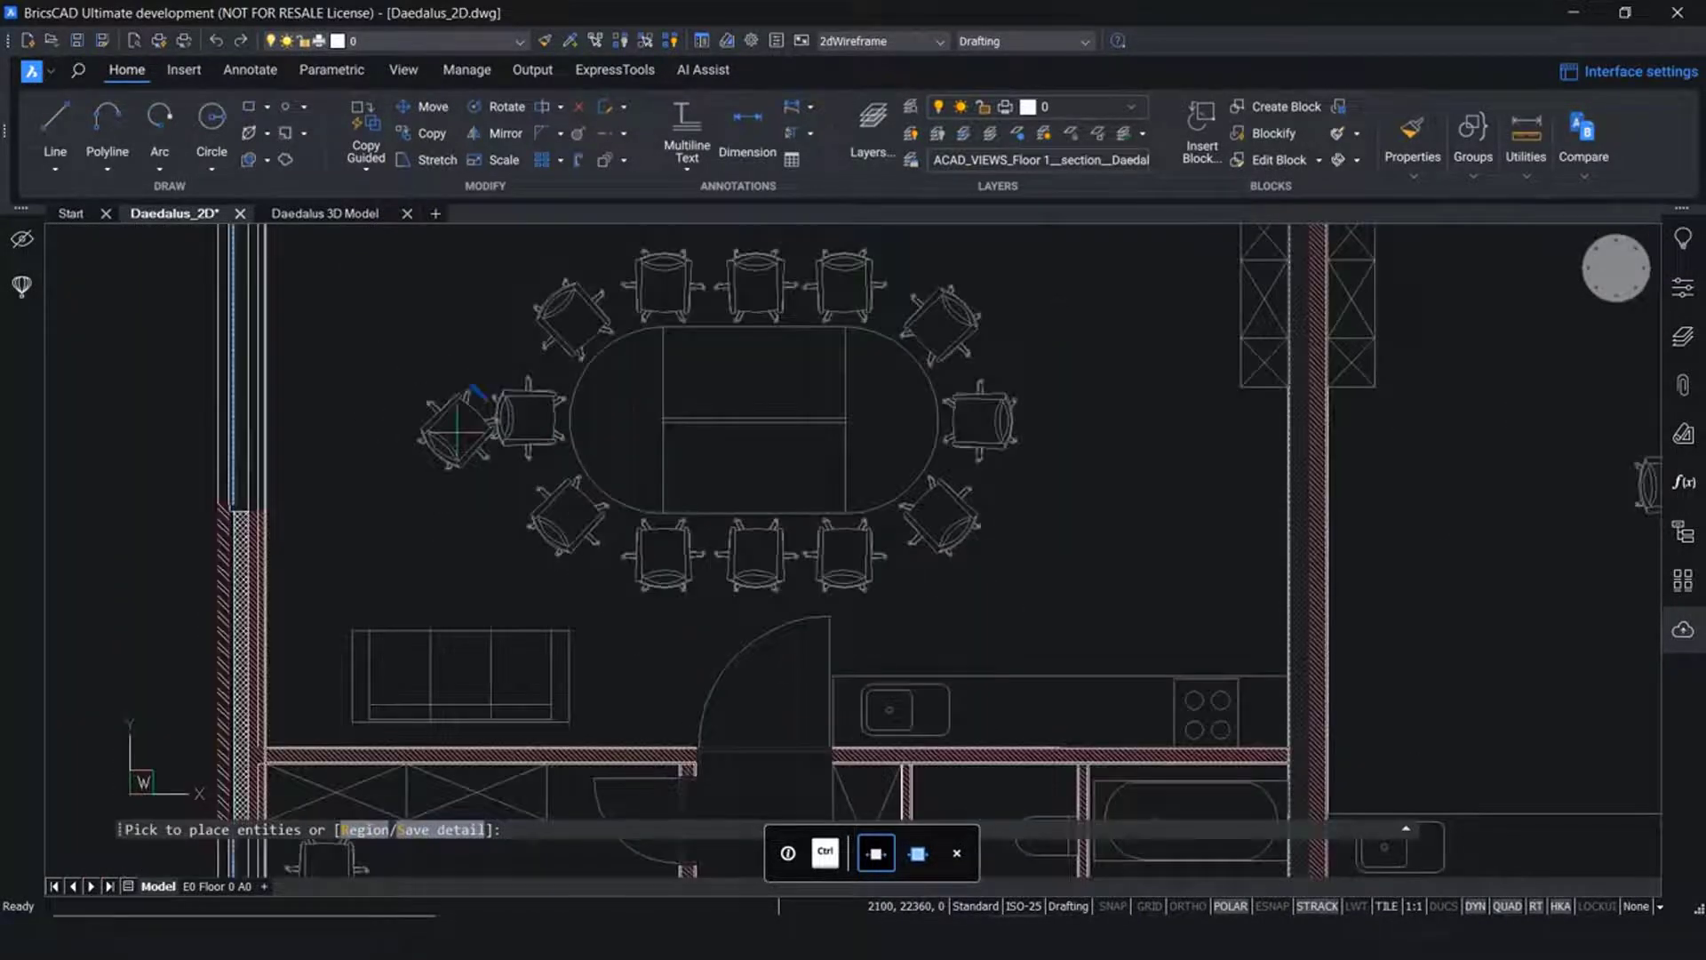
pyautogui.press('Escape')
pyautogui.scroll(-3, 373, 399)
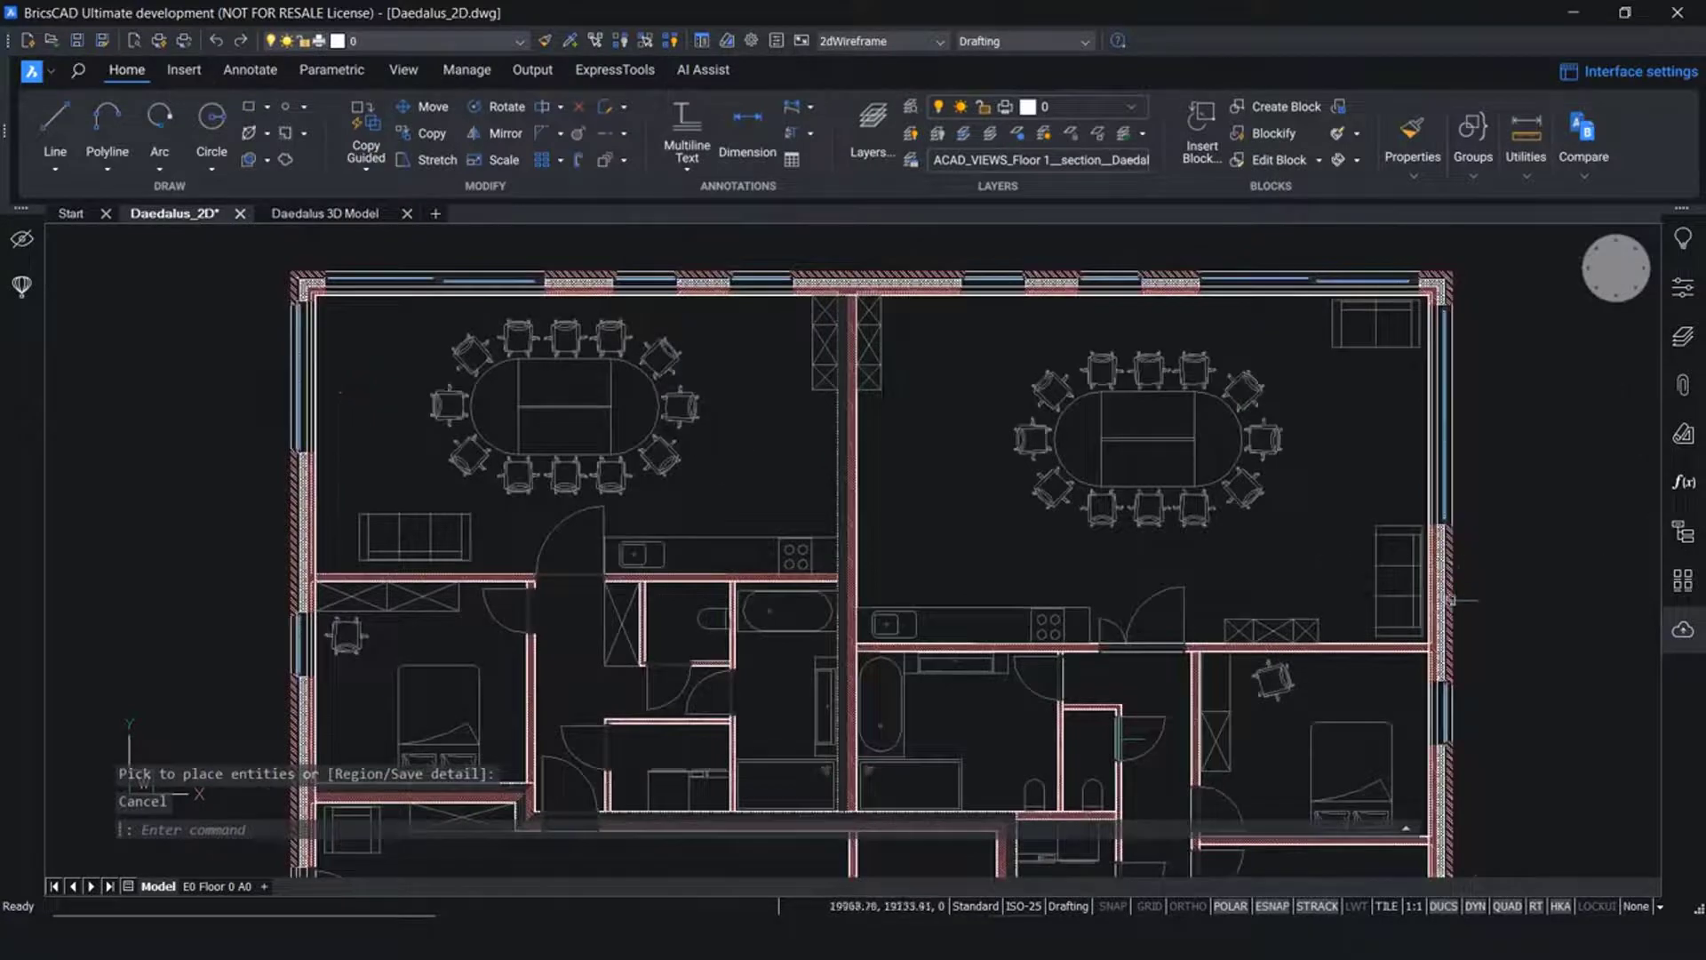
# Move the row of three cabinets beside the upper-right apartment's double door with Move Guided, aligning it against the dividing wall left of the dining table
pyautogui.scroll(3, 1346, 633)
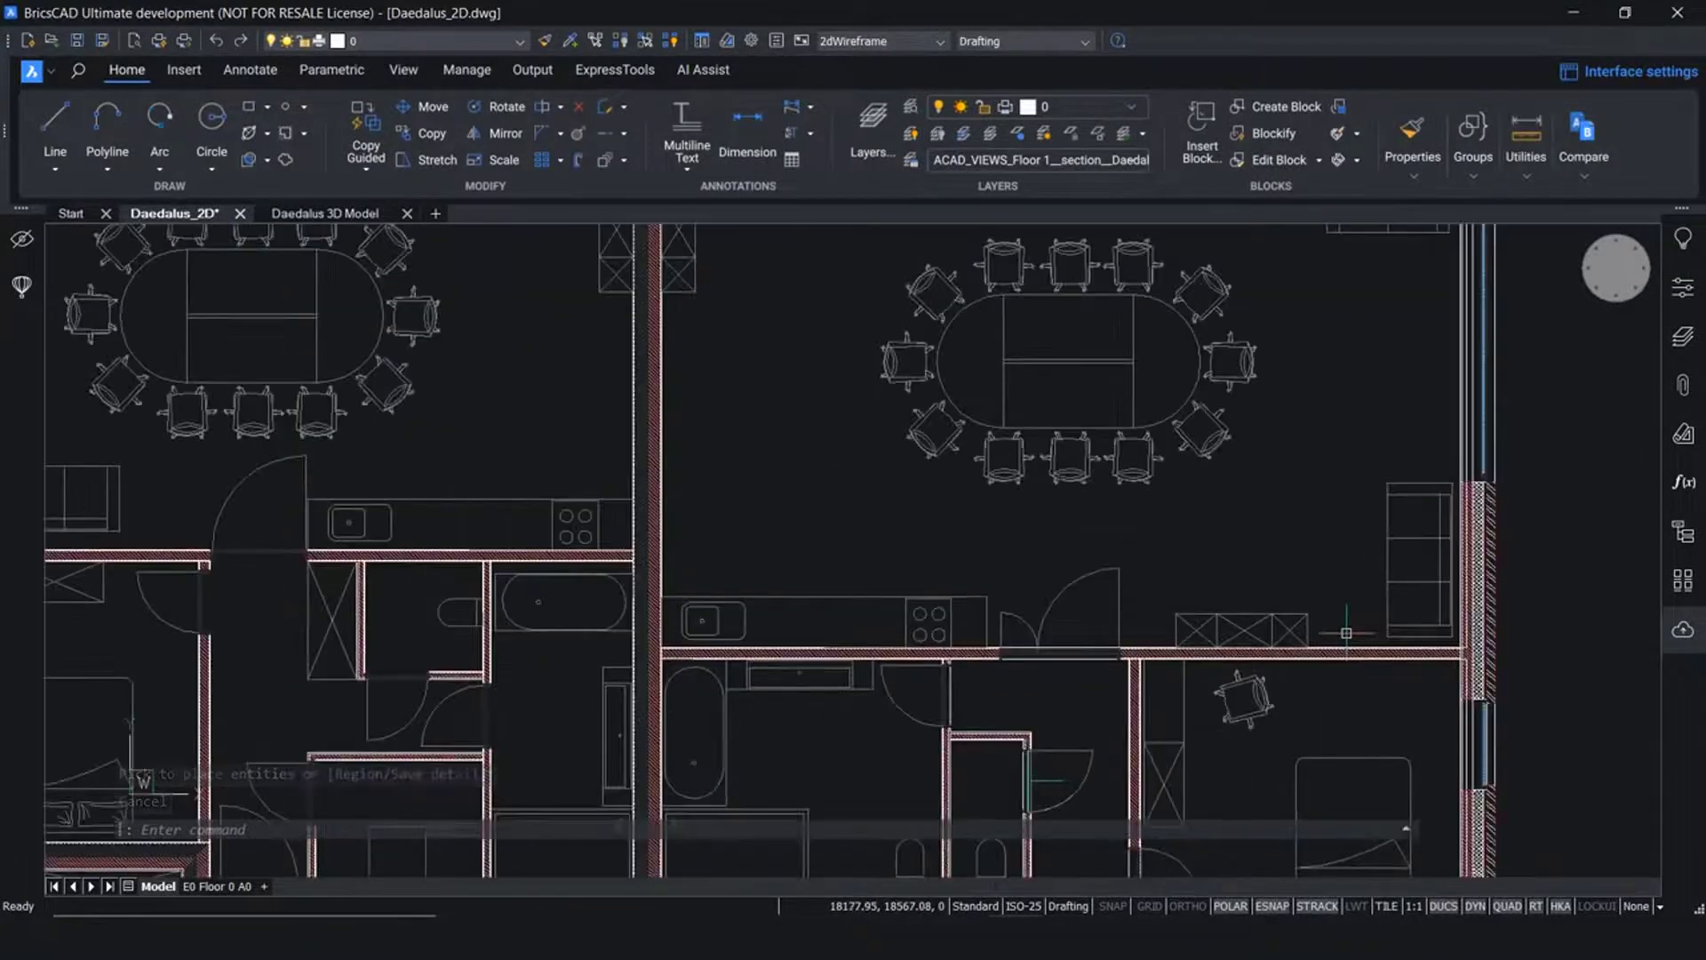
pyautogui.click(366, 165)
pyautogui.click(386, 245)
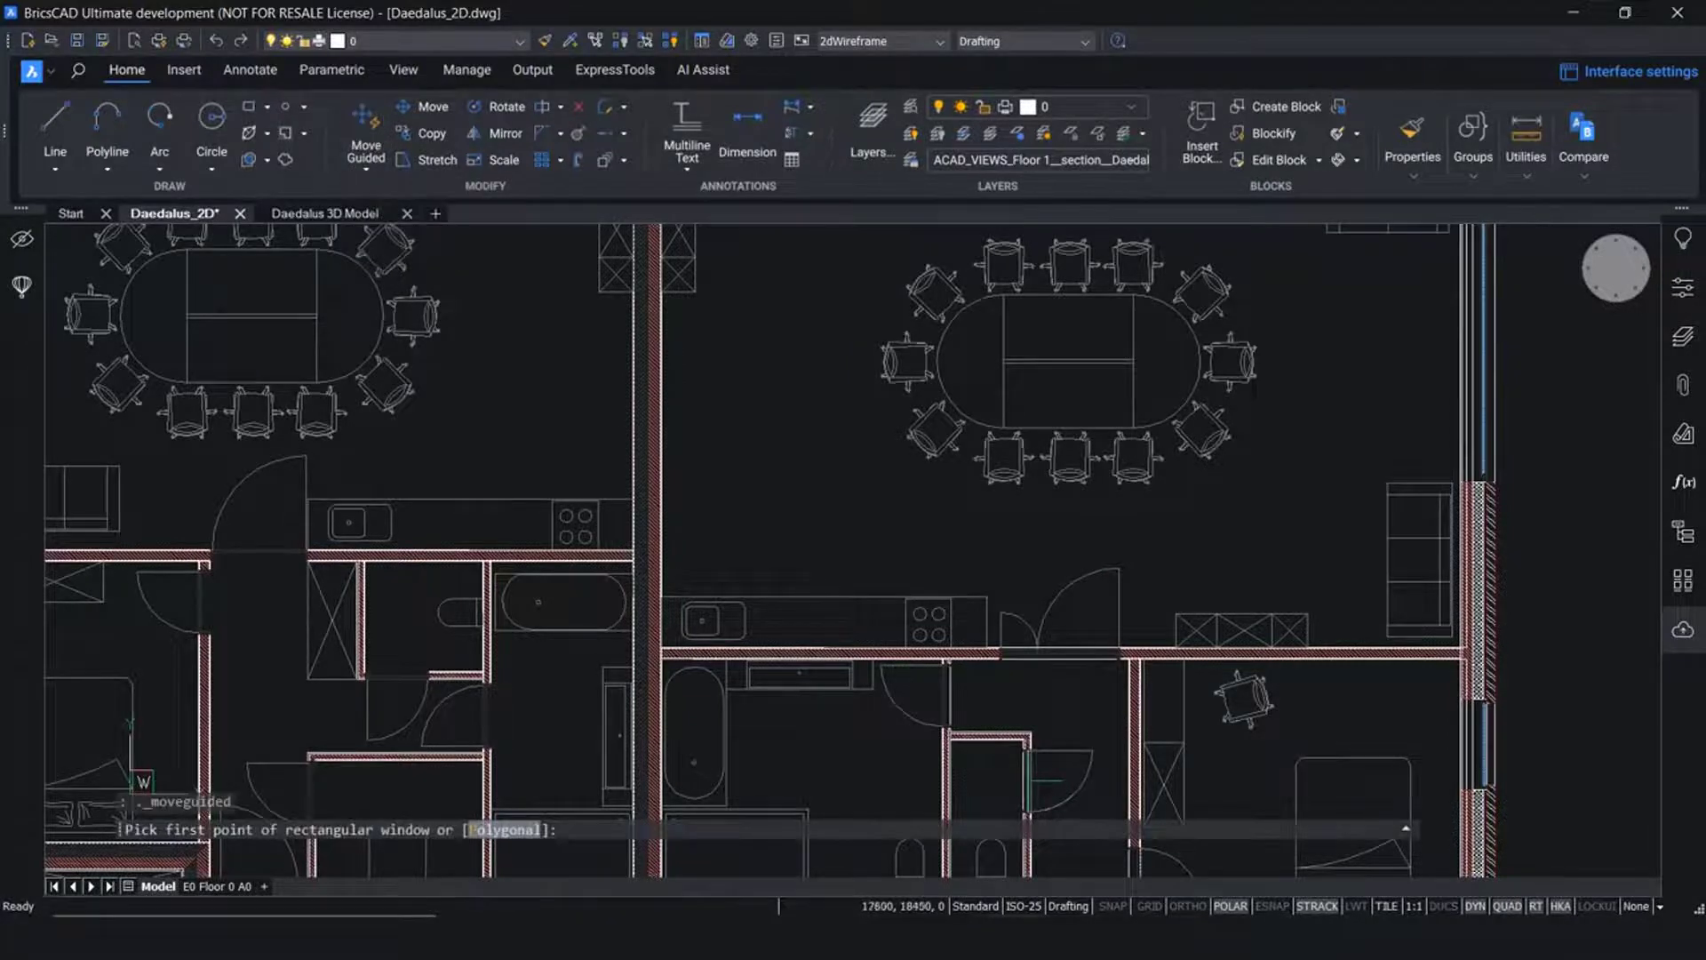
pyautogui.scroll(5, 1280, 641)
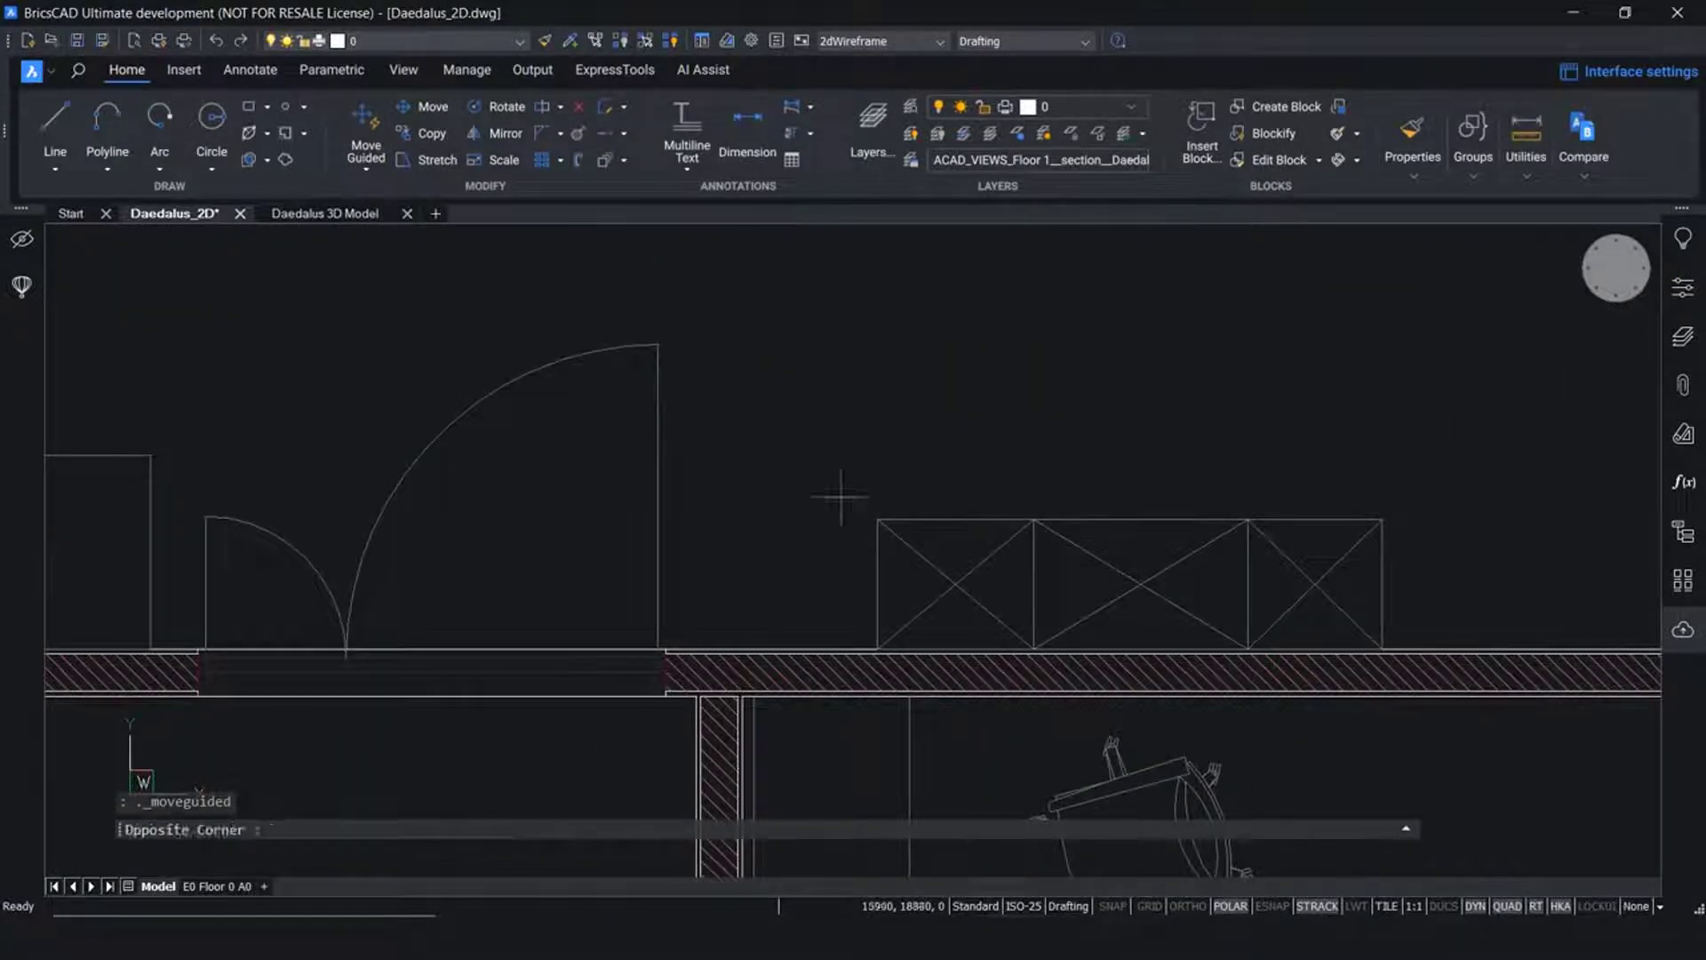
pyautogui.click(840, 495)
pyautogui.scroll(4, 1440, 622)
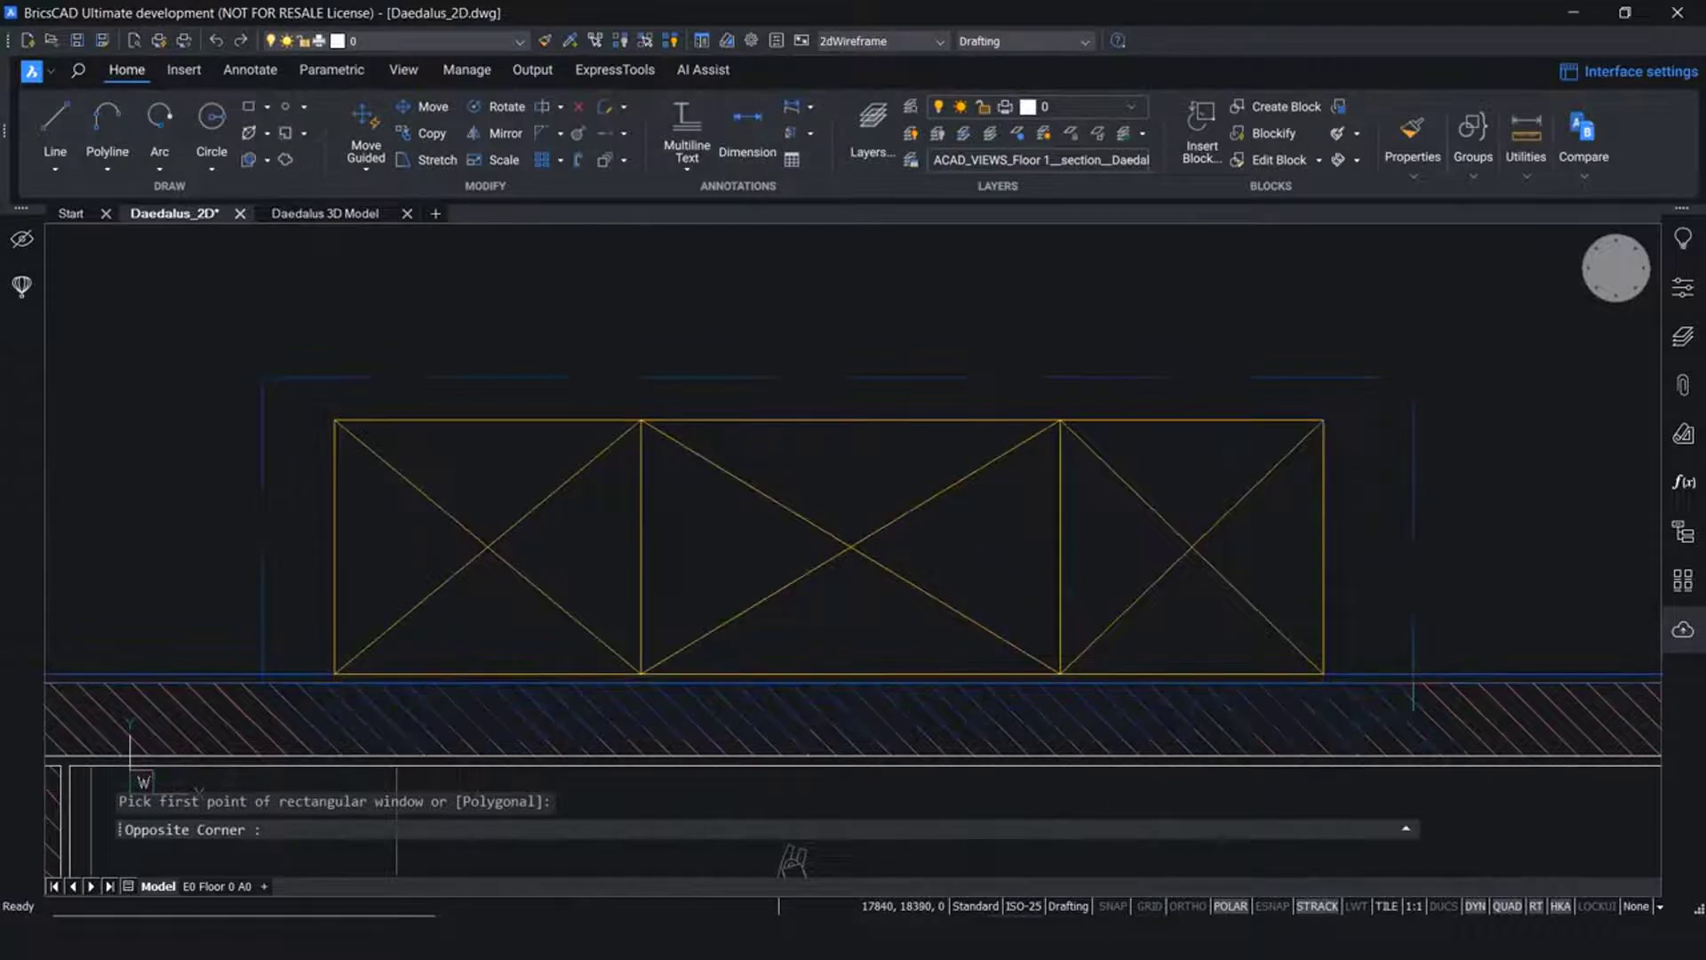
pyautogui.click(1412, 675)
pyautogui.scroll(-4, 1448, 621)
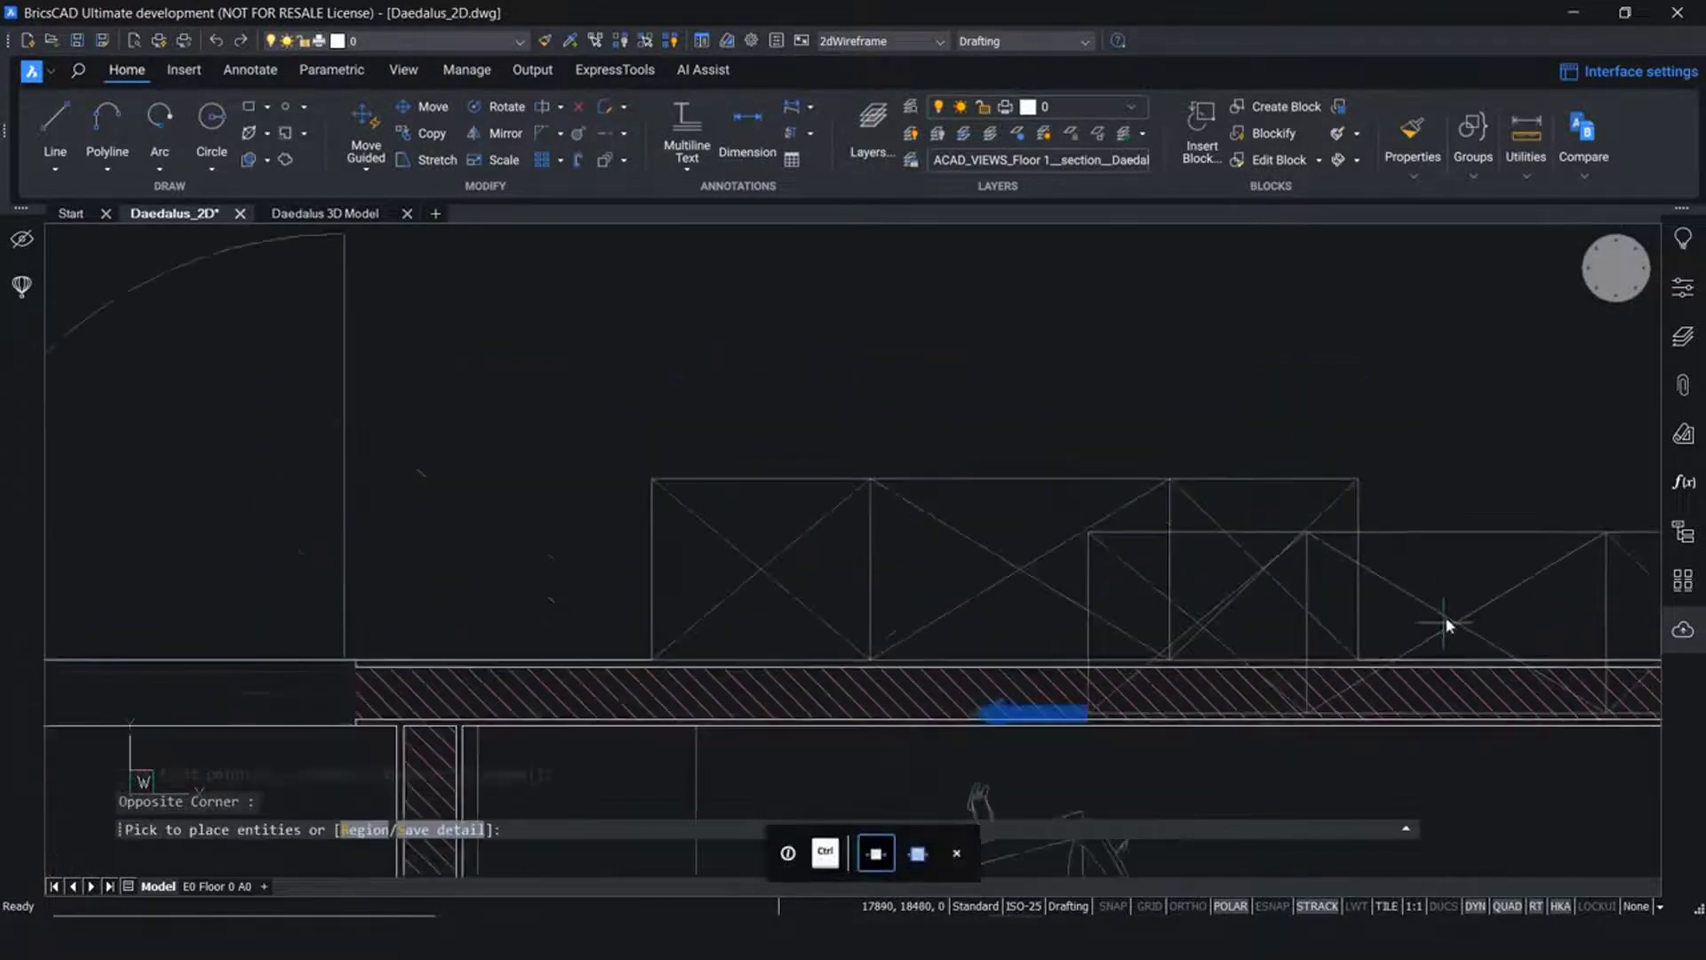
pyautogui.scroll(4, 1416, 529)
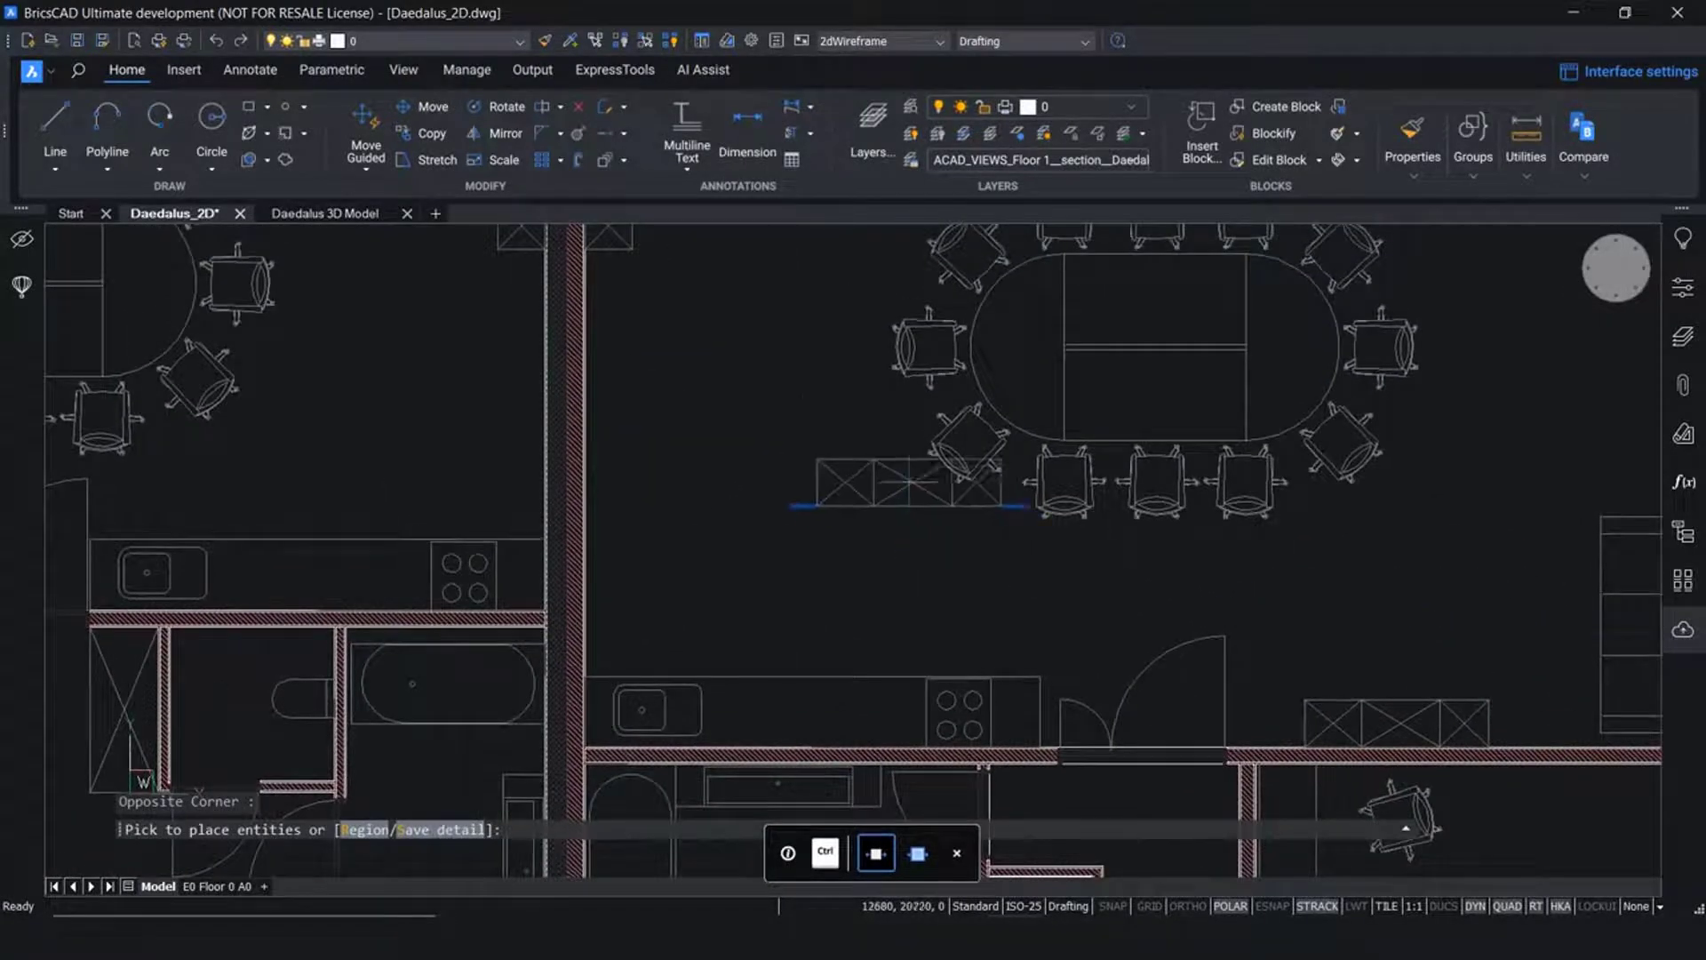
pyautogui.moveTo(804, 426); pyautogui.dragTo(905, 496, button='middle')
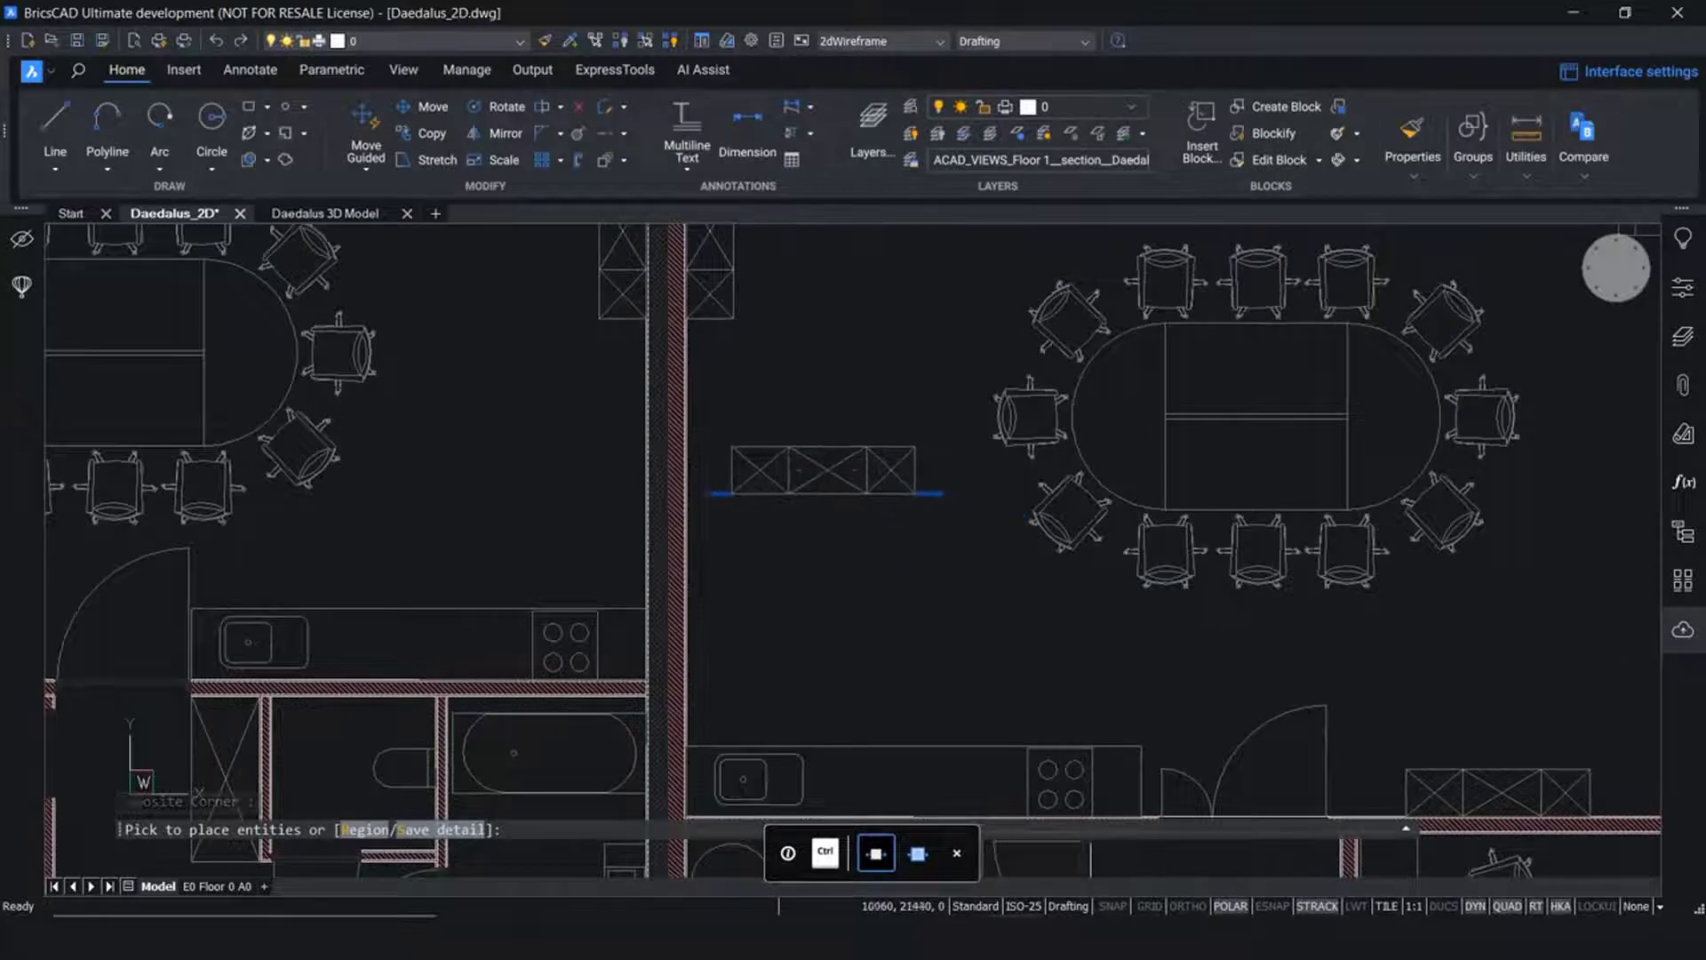
pyautogui.click(783, 470)
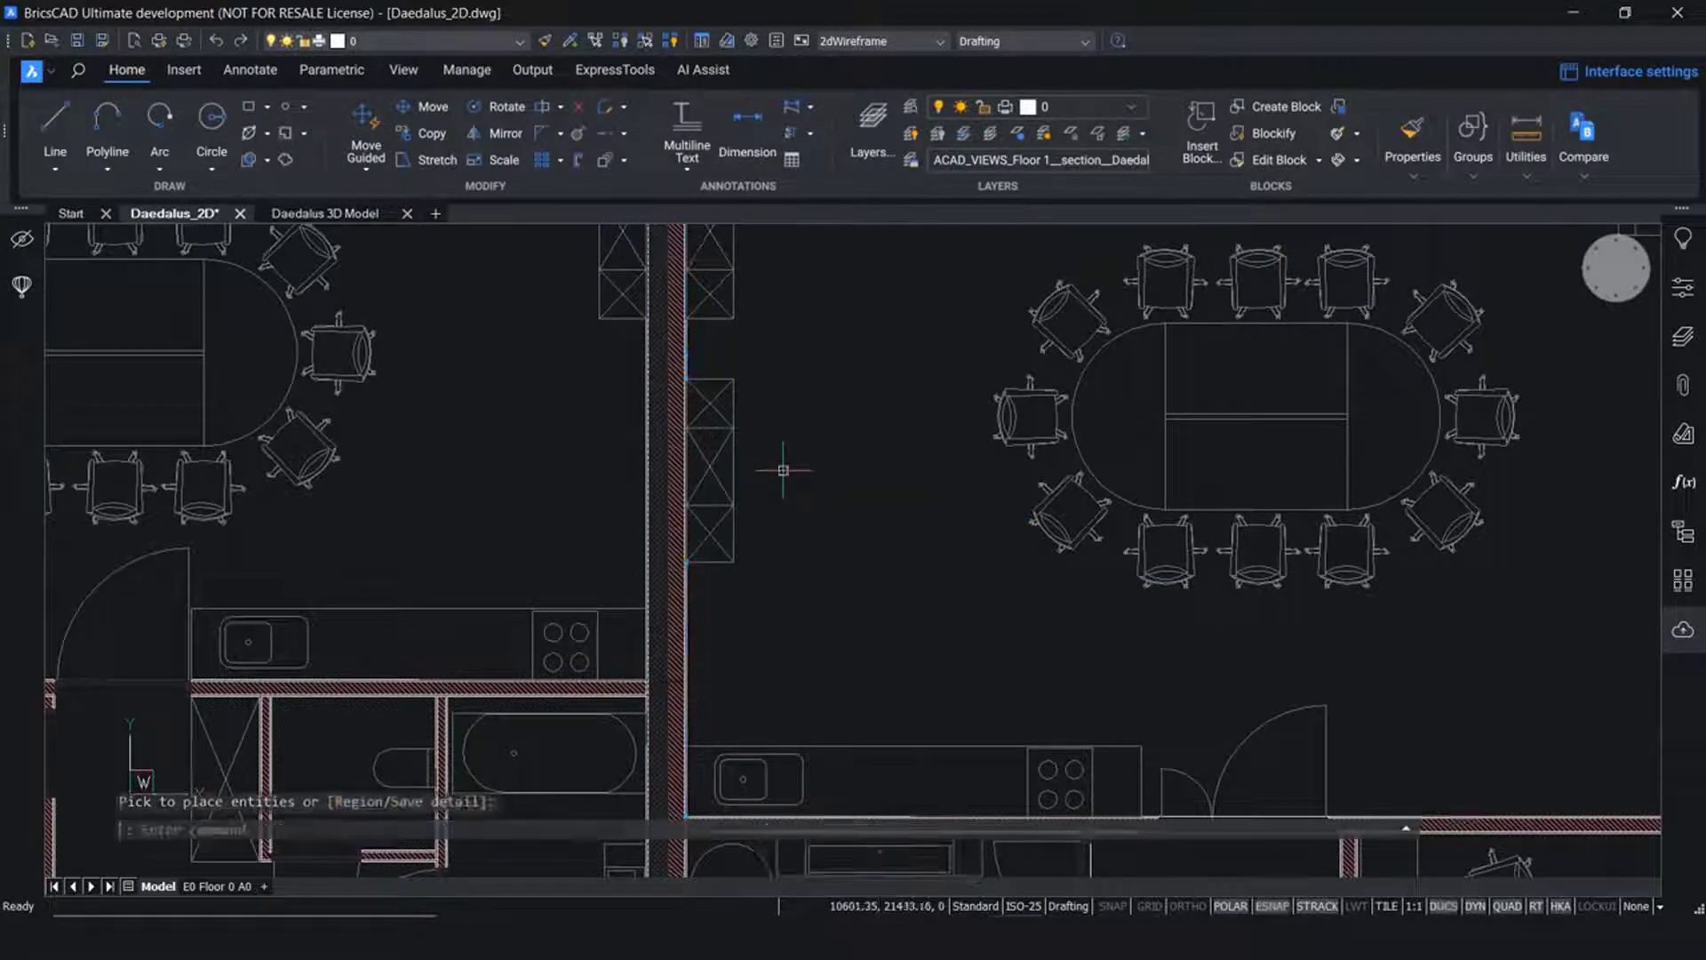
# Move the upper-right apartment's kitchen sink along the counter with Move Guided, setting its distance from the dividing wall to 2000
pyautogui.scroll(-2, 982, 491)
pyautogui.scroll(1, 982, 485)
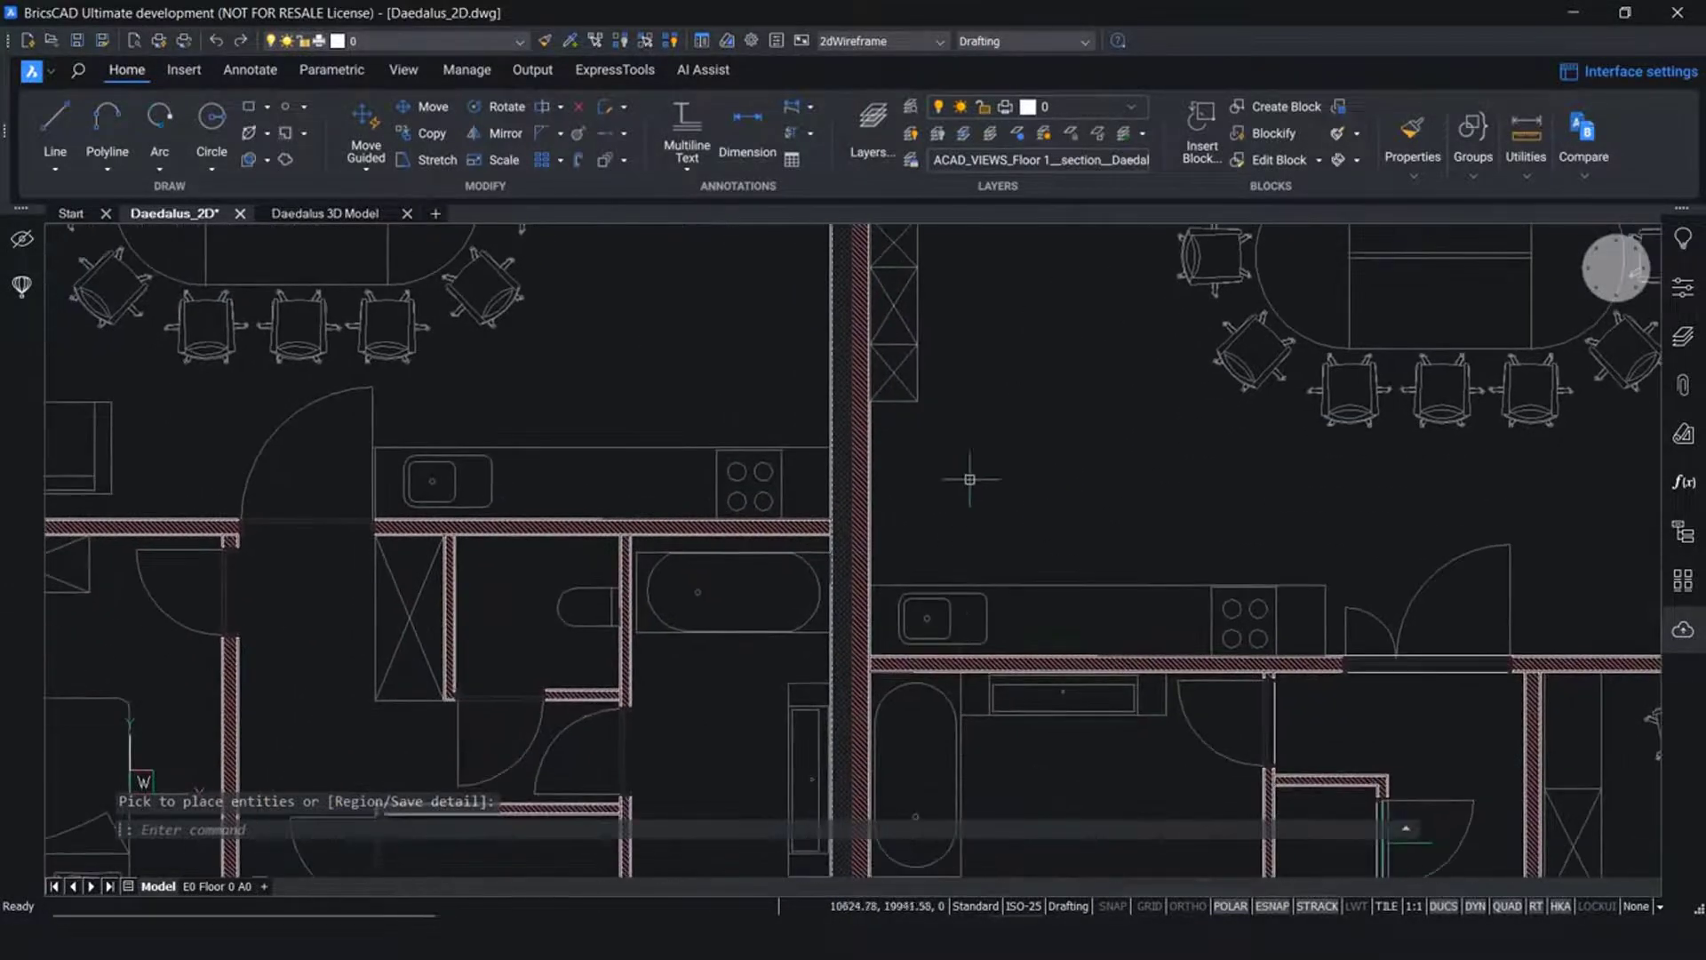
pyautogui.scroll(3, 939, 595)
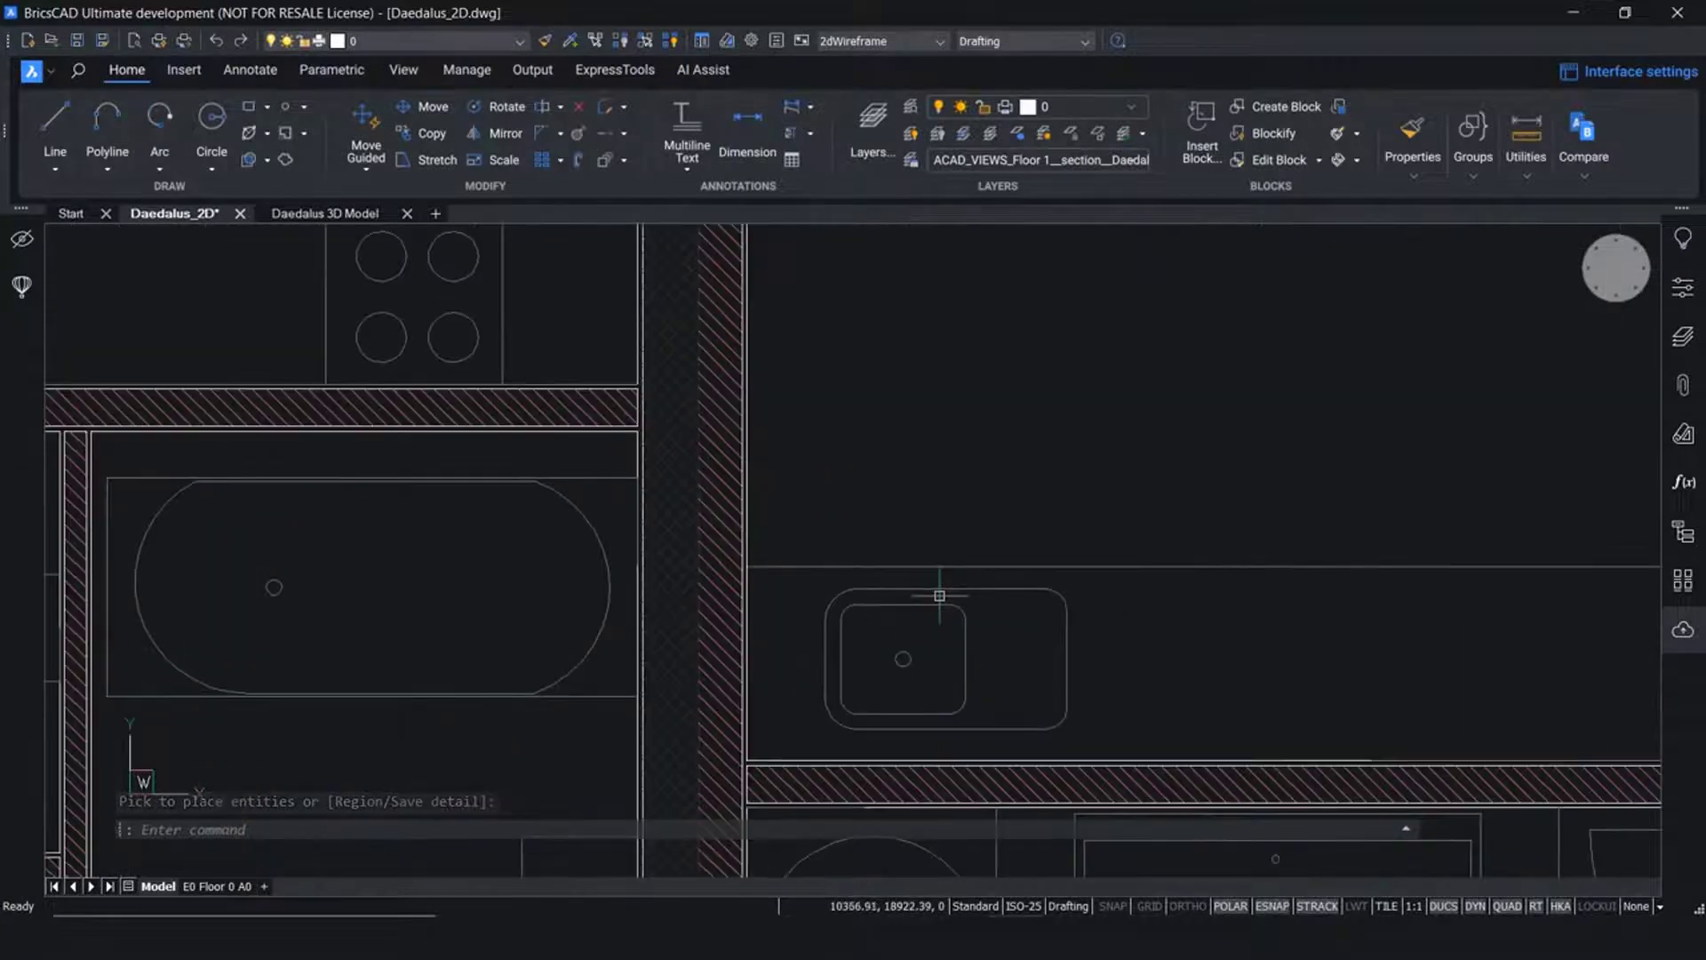
pyautogui.click(365, 129)
pyautogui.click(816, 530)
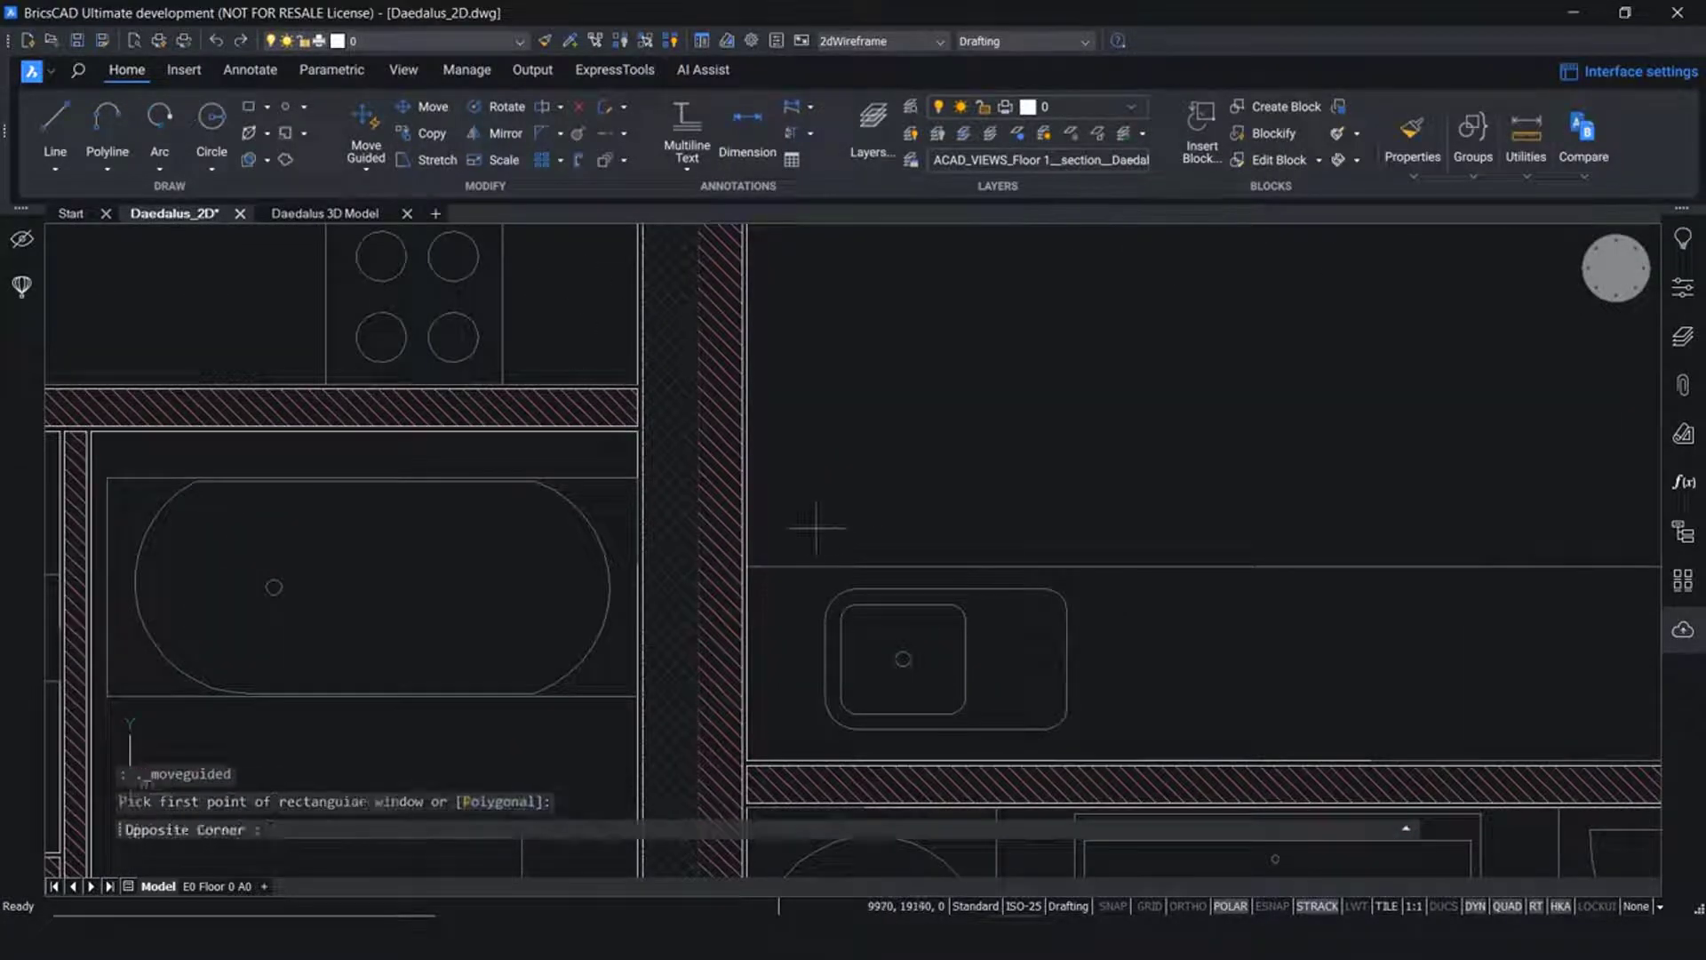
pyautogui.click(1089, 746)
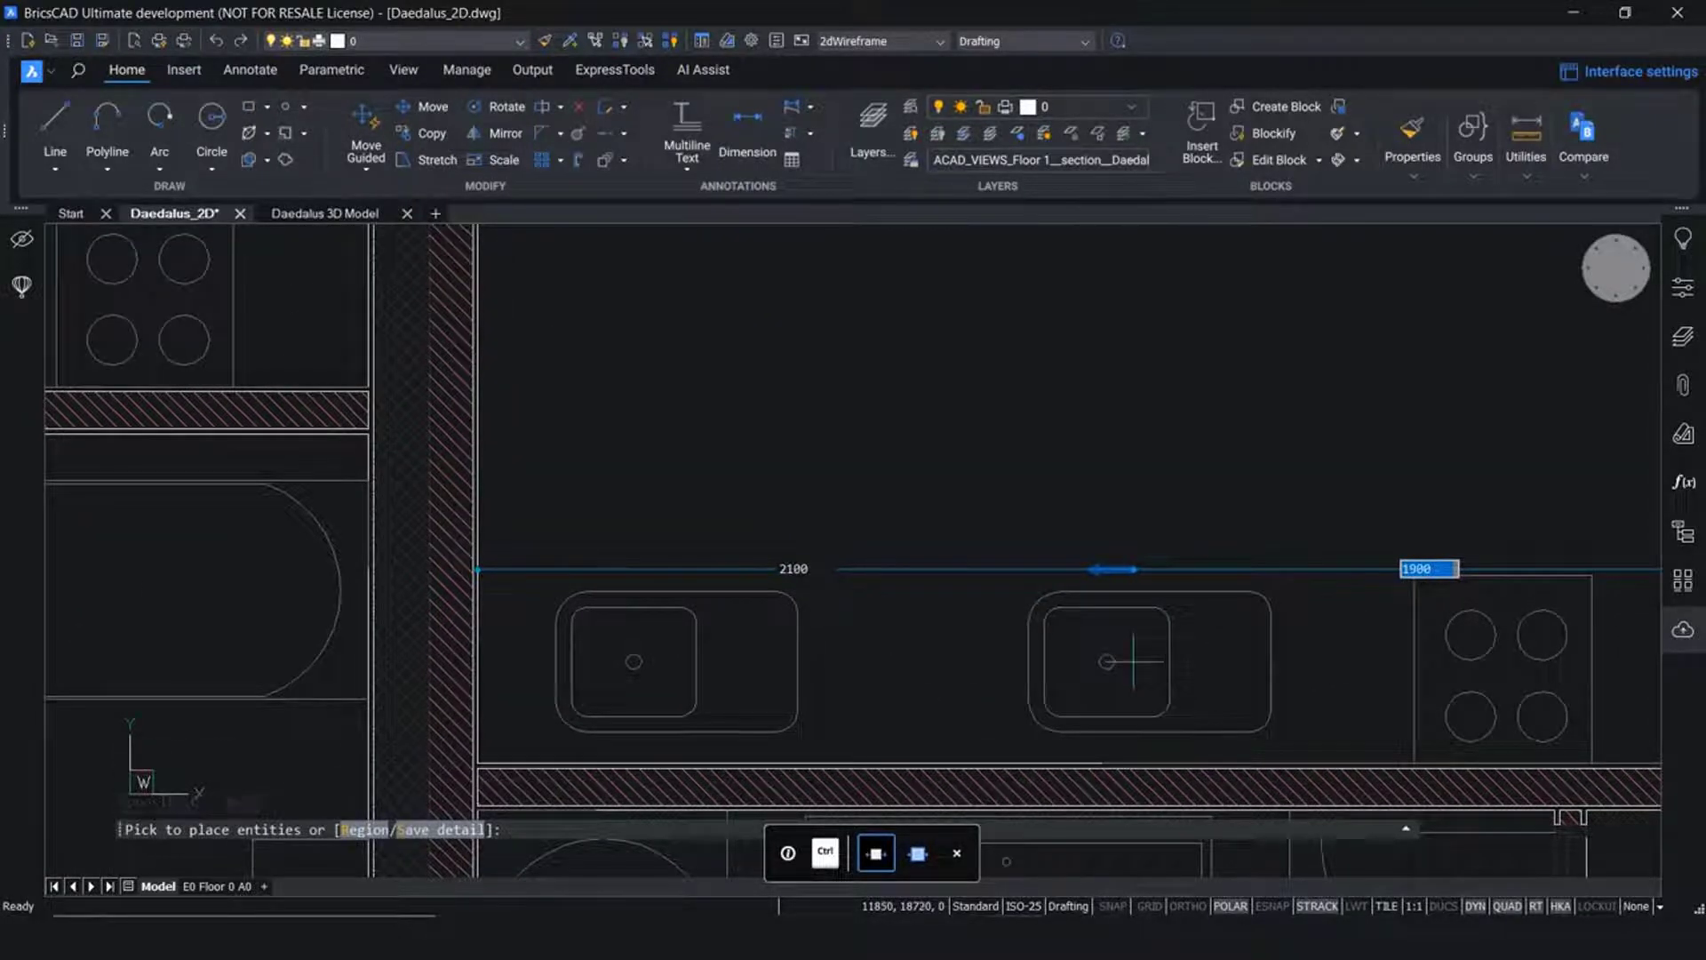
pyautogui.press('Tab')
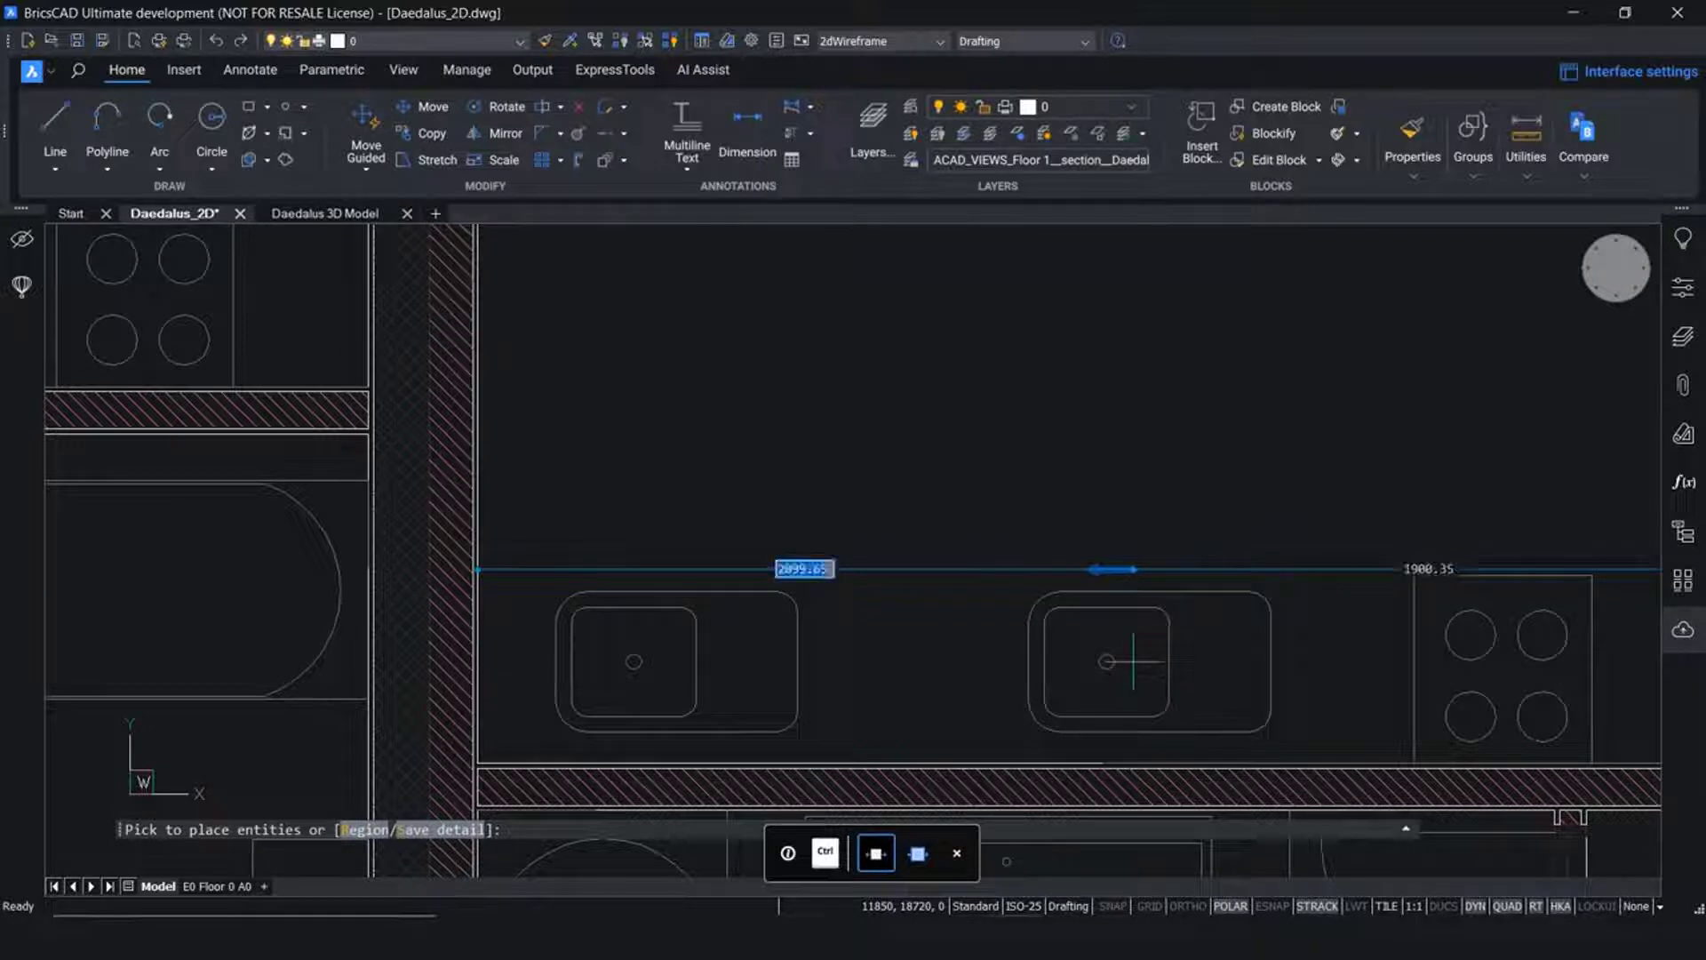
pyautogui.write('2000')
pyautogui.press('Tab')
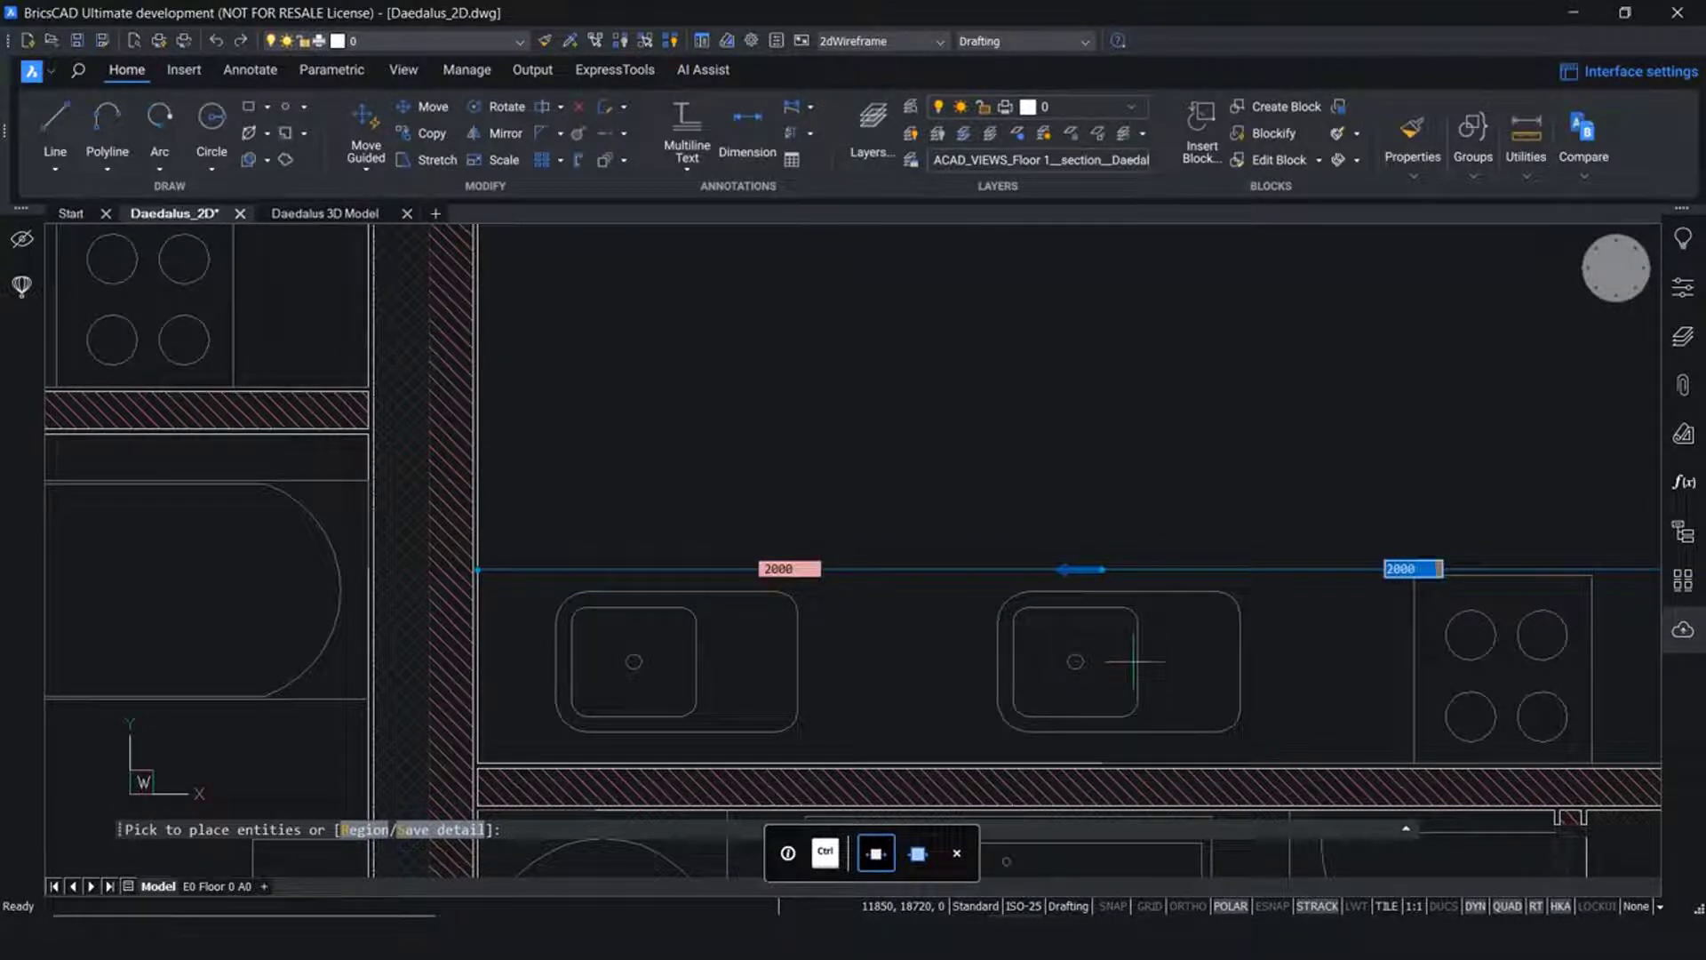
pyautogui.press('Return')
pyautogui.scroll(-3, 1010, 488)
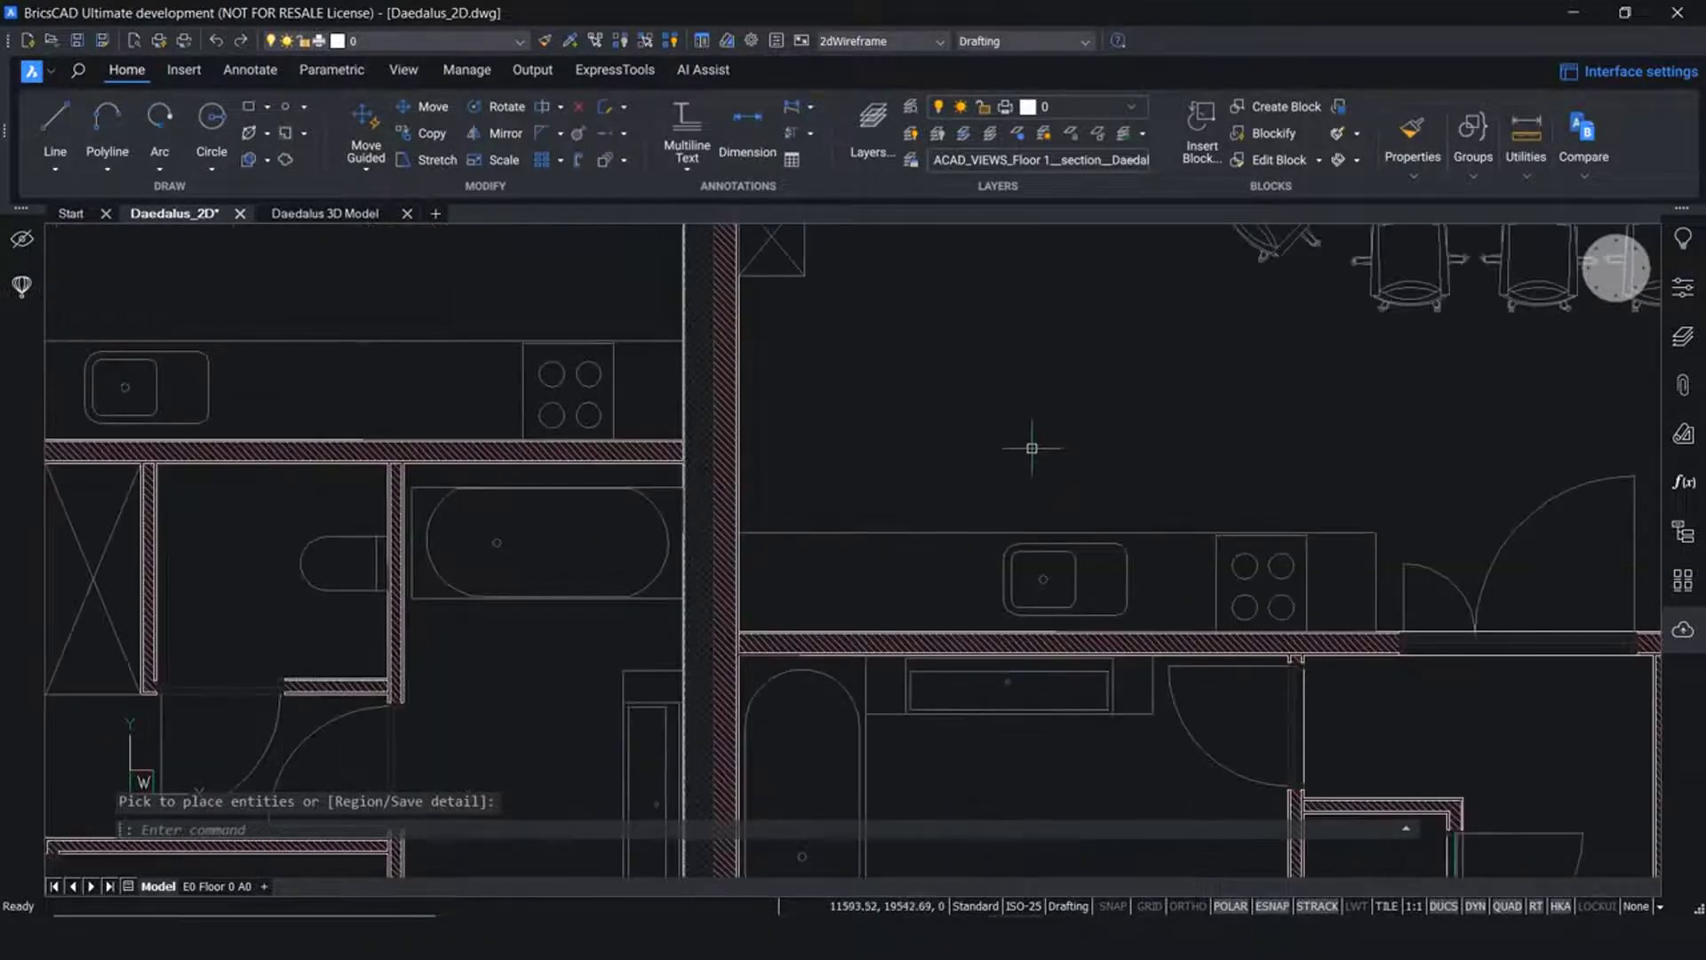
pyautogui.scroll(-5, 1032, 448)
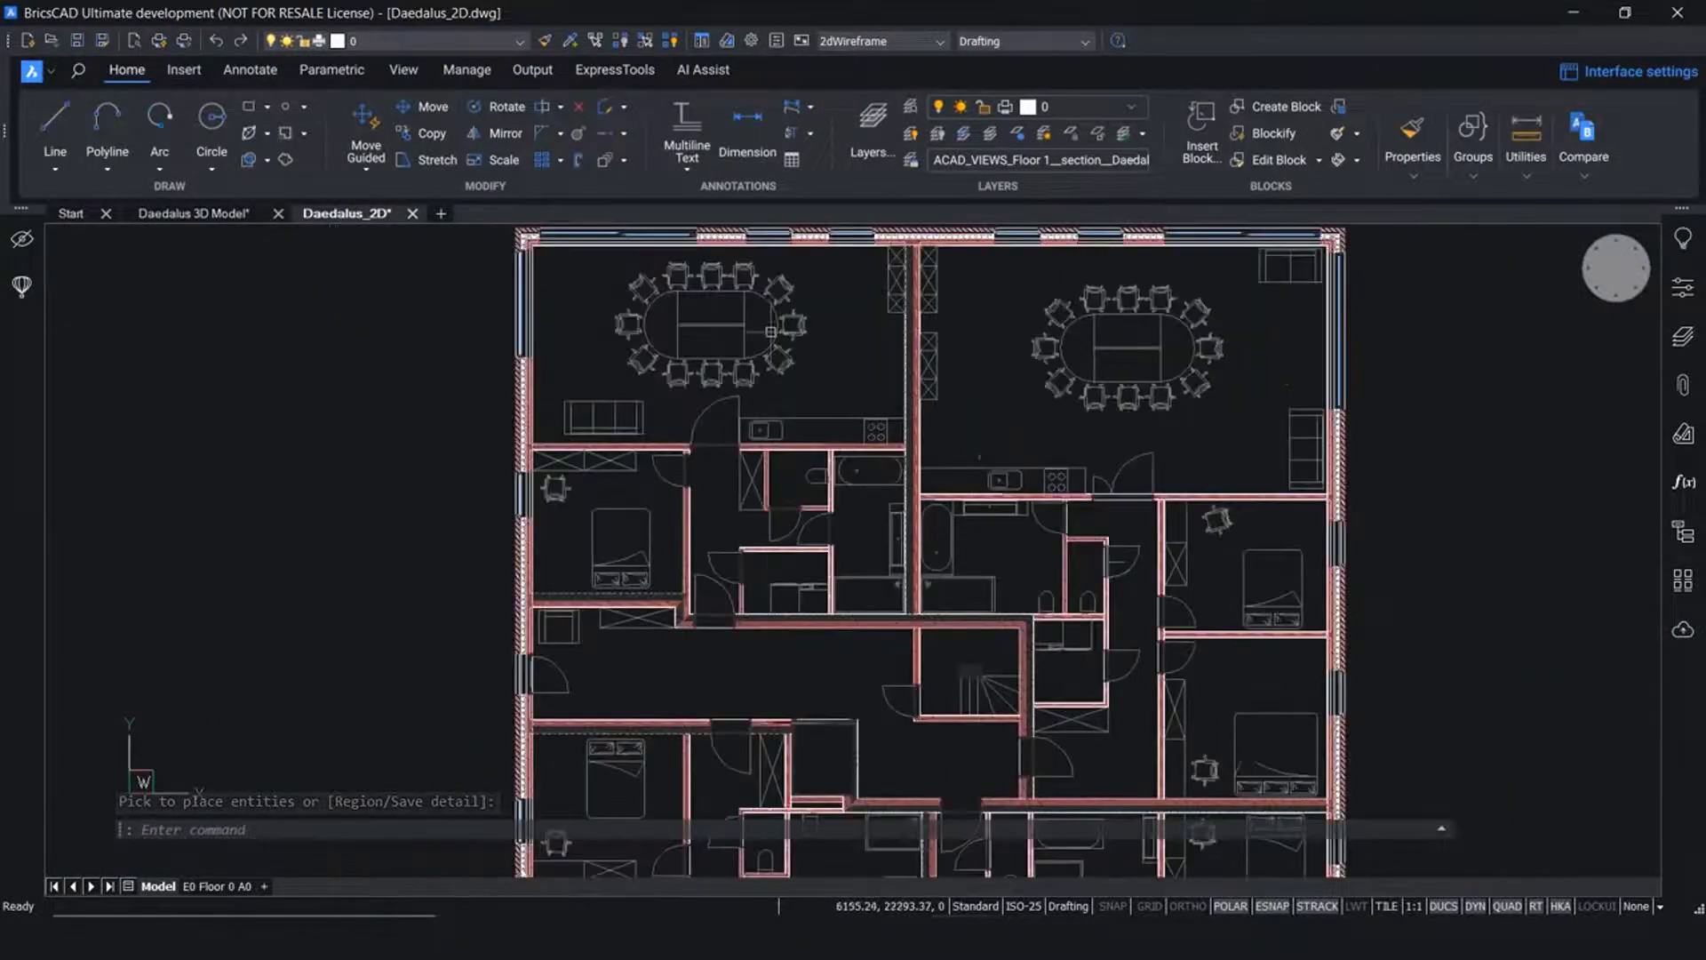
# Switch to the Daedalus 3D Model drawing and bring the grey element at the balcony's outer corner into close view
pyautogui.click(189, 211)
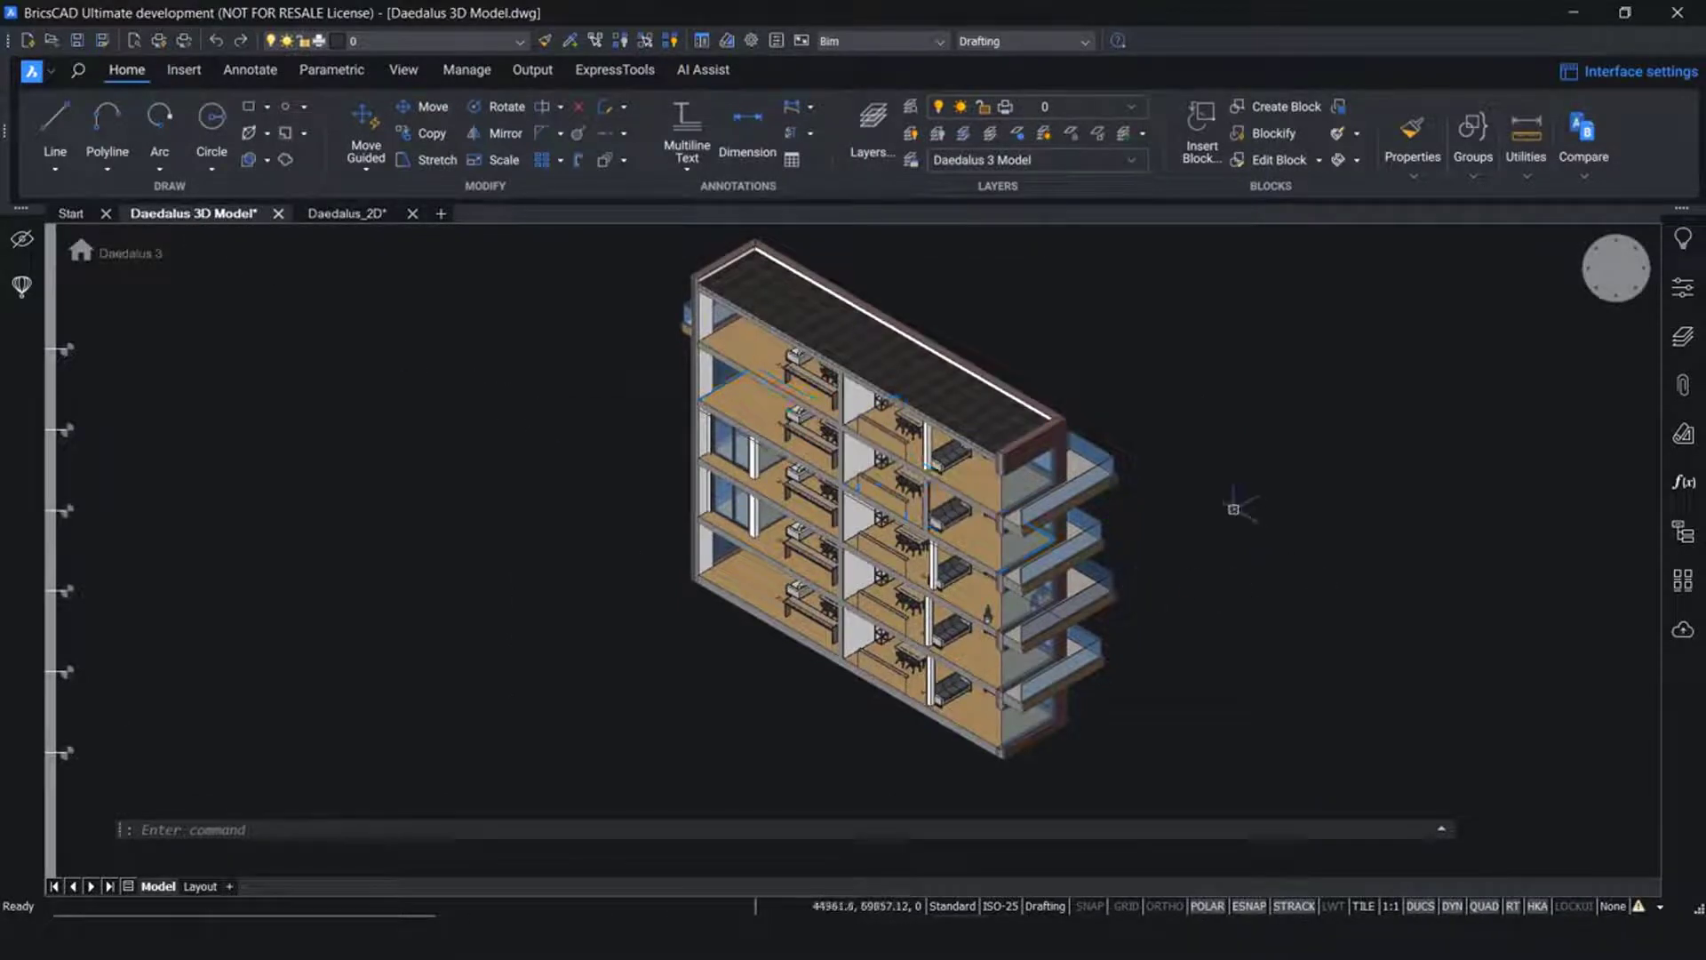
pyautogui.keyDown('shift'); pyautogui.moveTo(1206, 527); pyautogui.dragTo(712, 538, button='middle'); pyautogui.keyUp('shift')
pyautogui.scroll(3, 1077, 472)
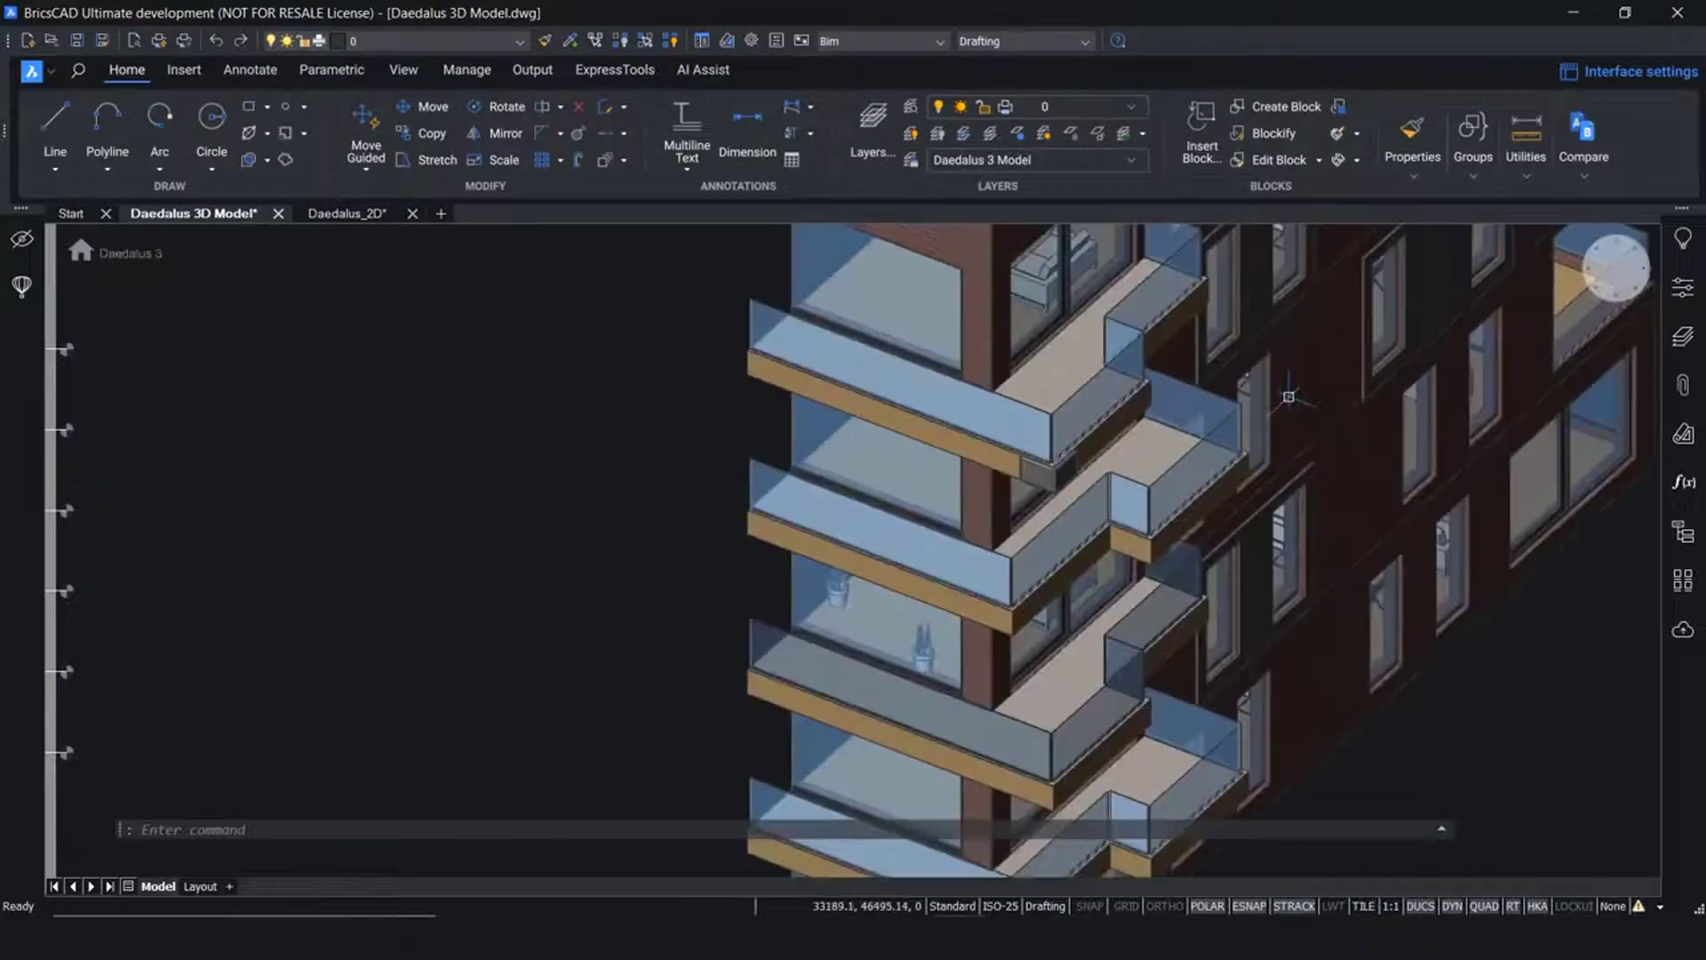
pyautogui.scroll(3, 1033, 503)
pyautogui.moveTo(1082, 417)
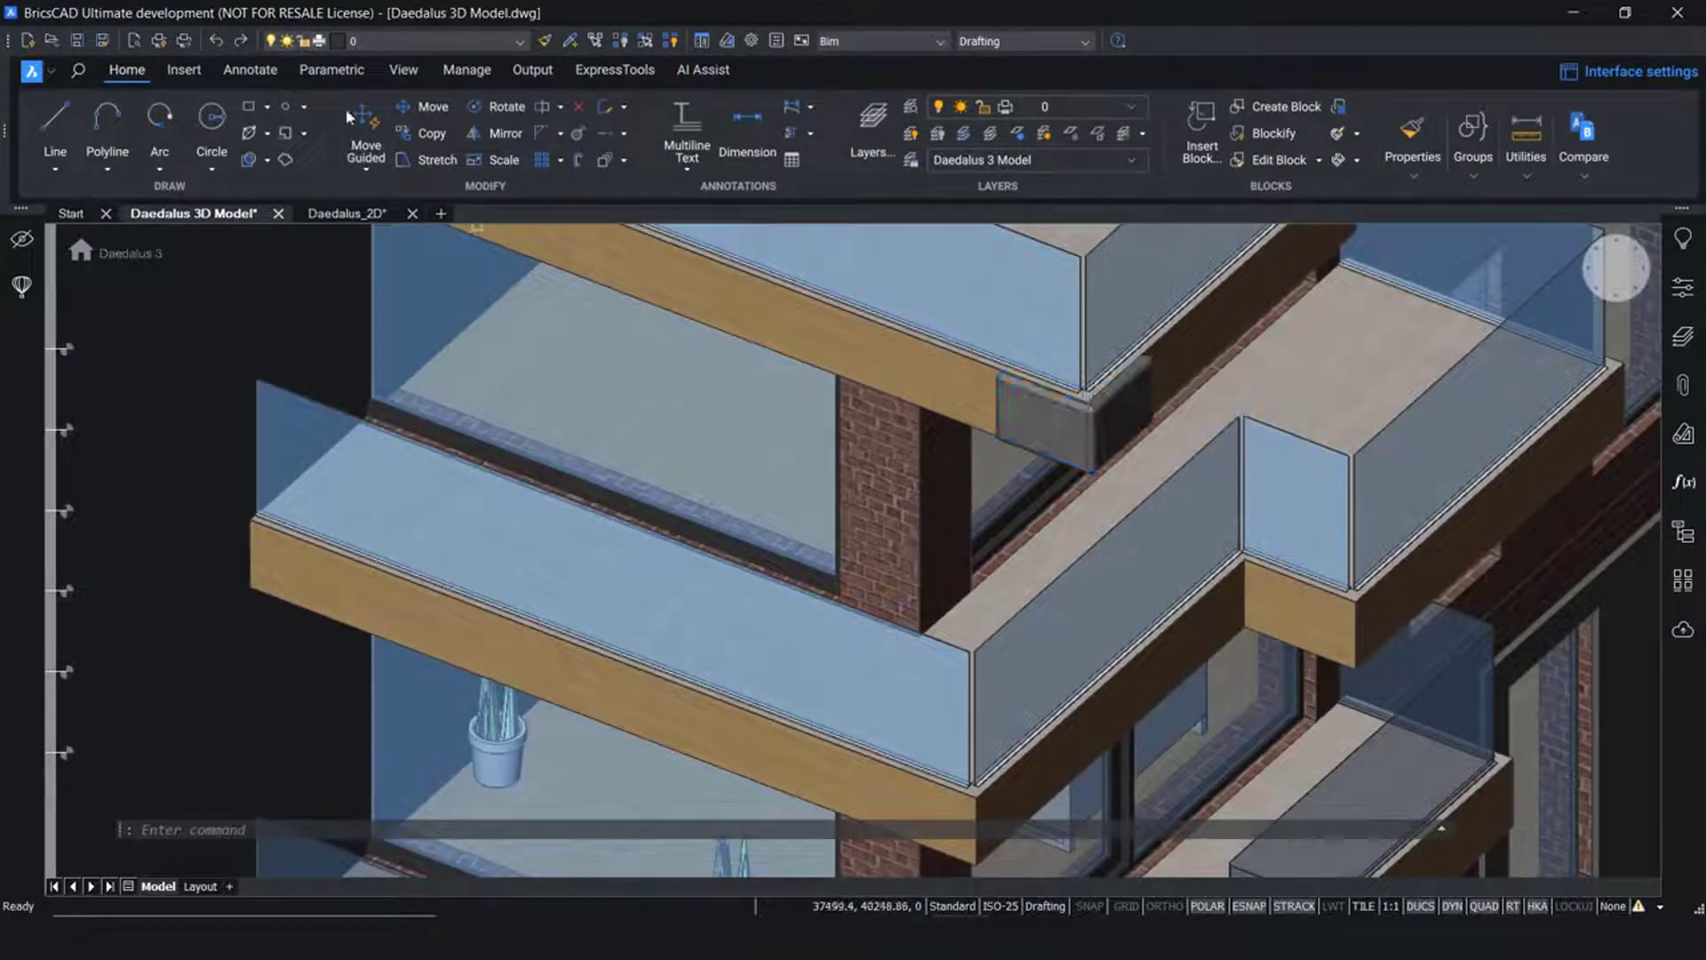
# Copy the grey element at the balcony's outer corner onto the matching corner of the balcony directly below, using Copy Guided in 3D mode
pyautogui.click(366, 168)
pyautogui.click(385, 214)
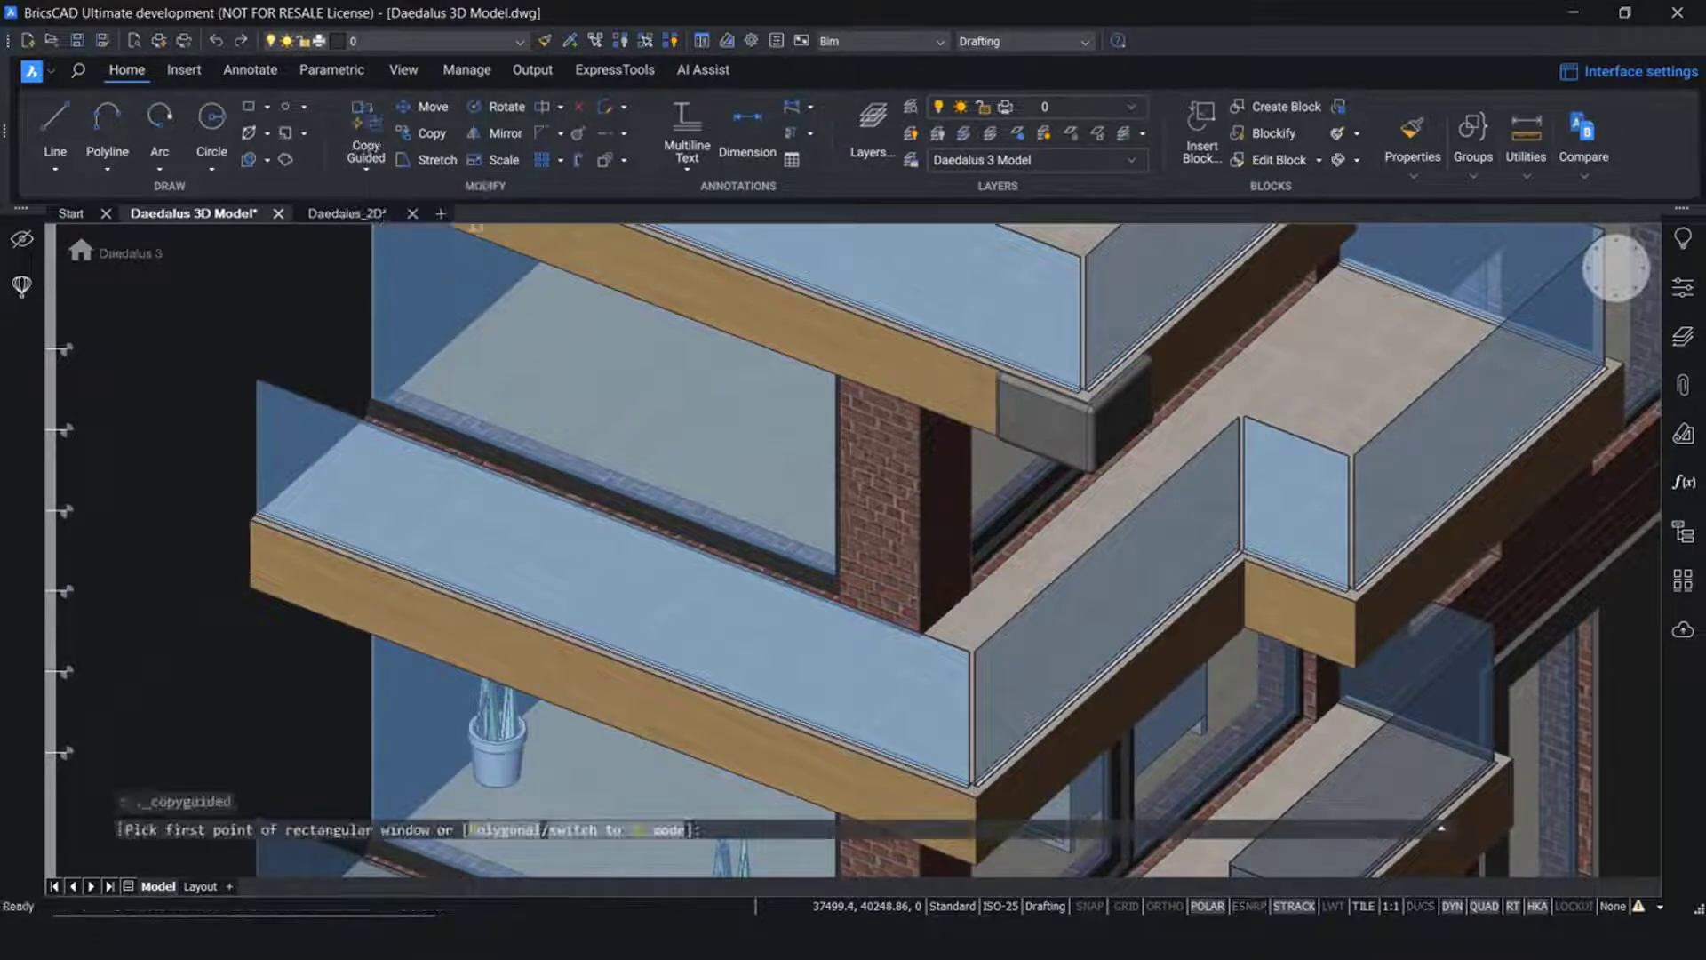
pyautogui.click(634, 830)
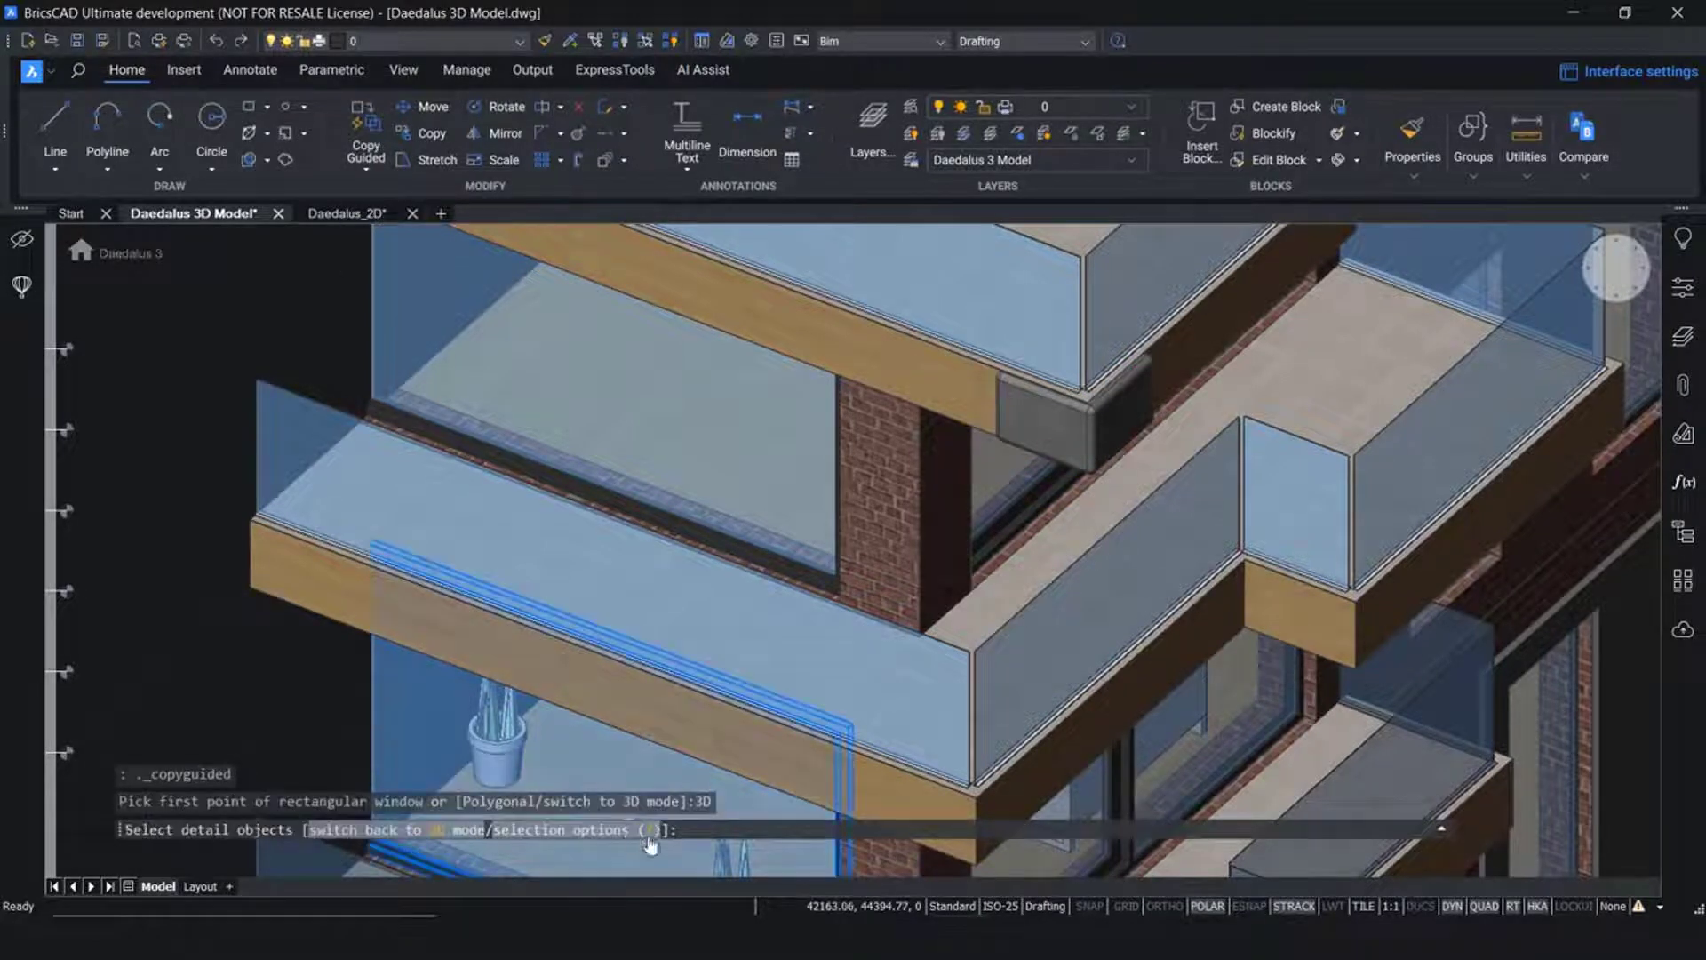
pyautogui.click(1046, 424)
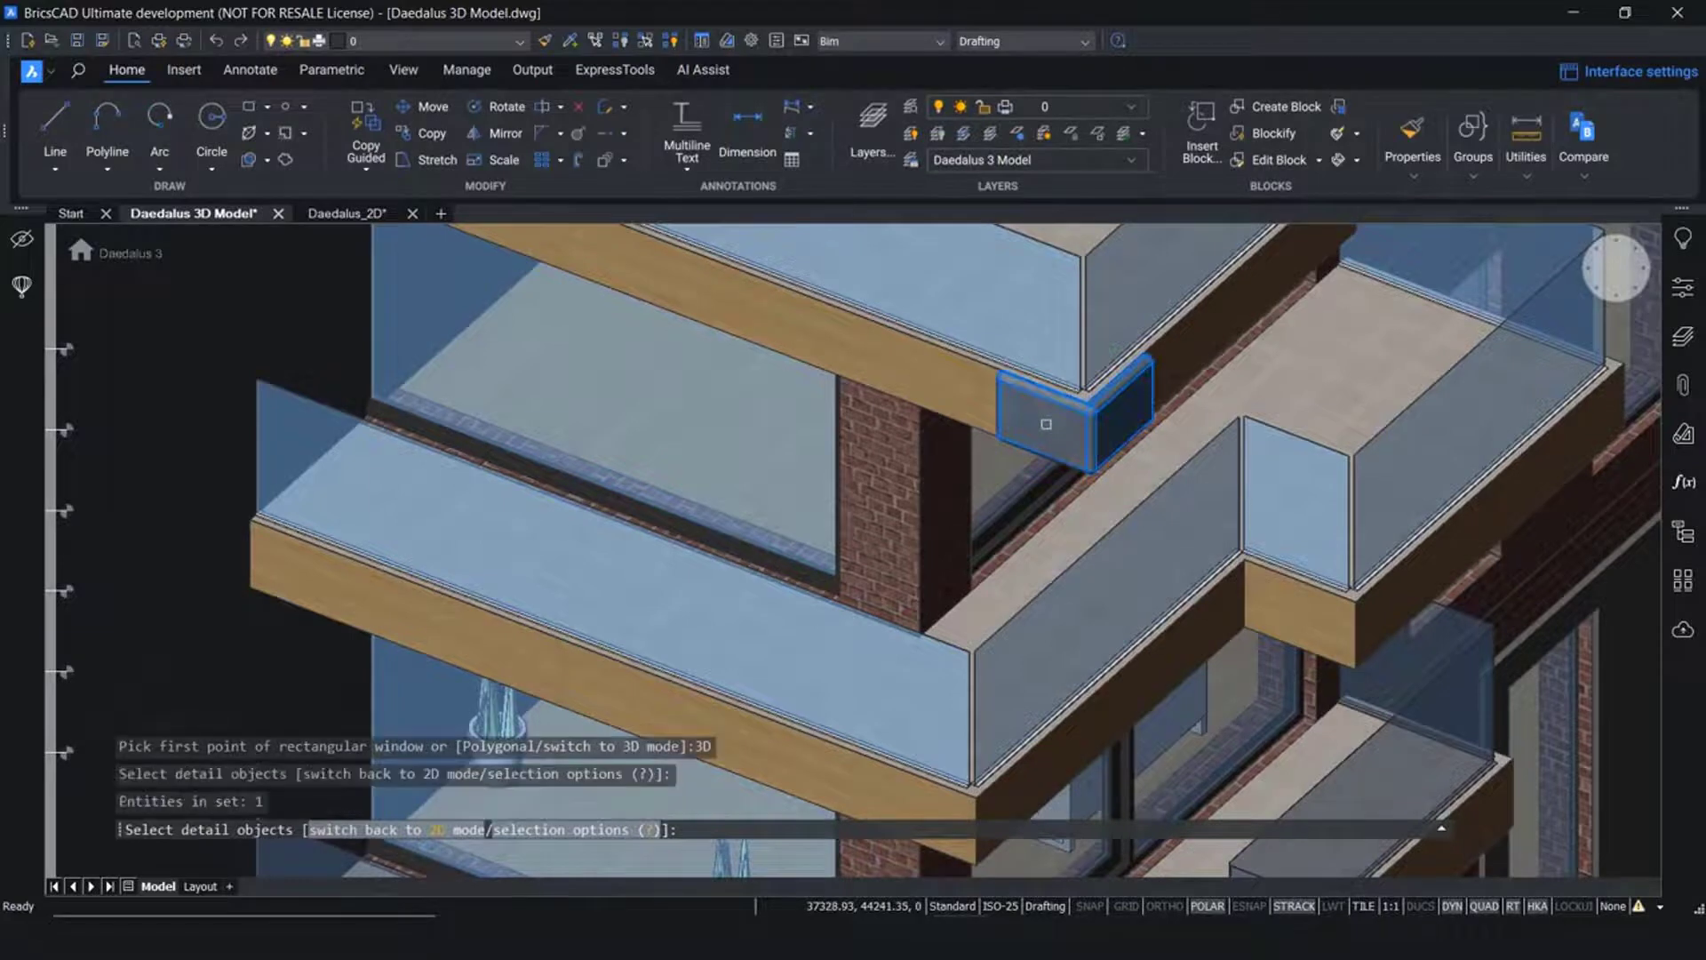
pyautogui.press('Return')
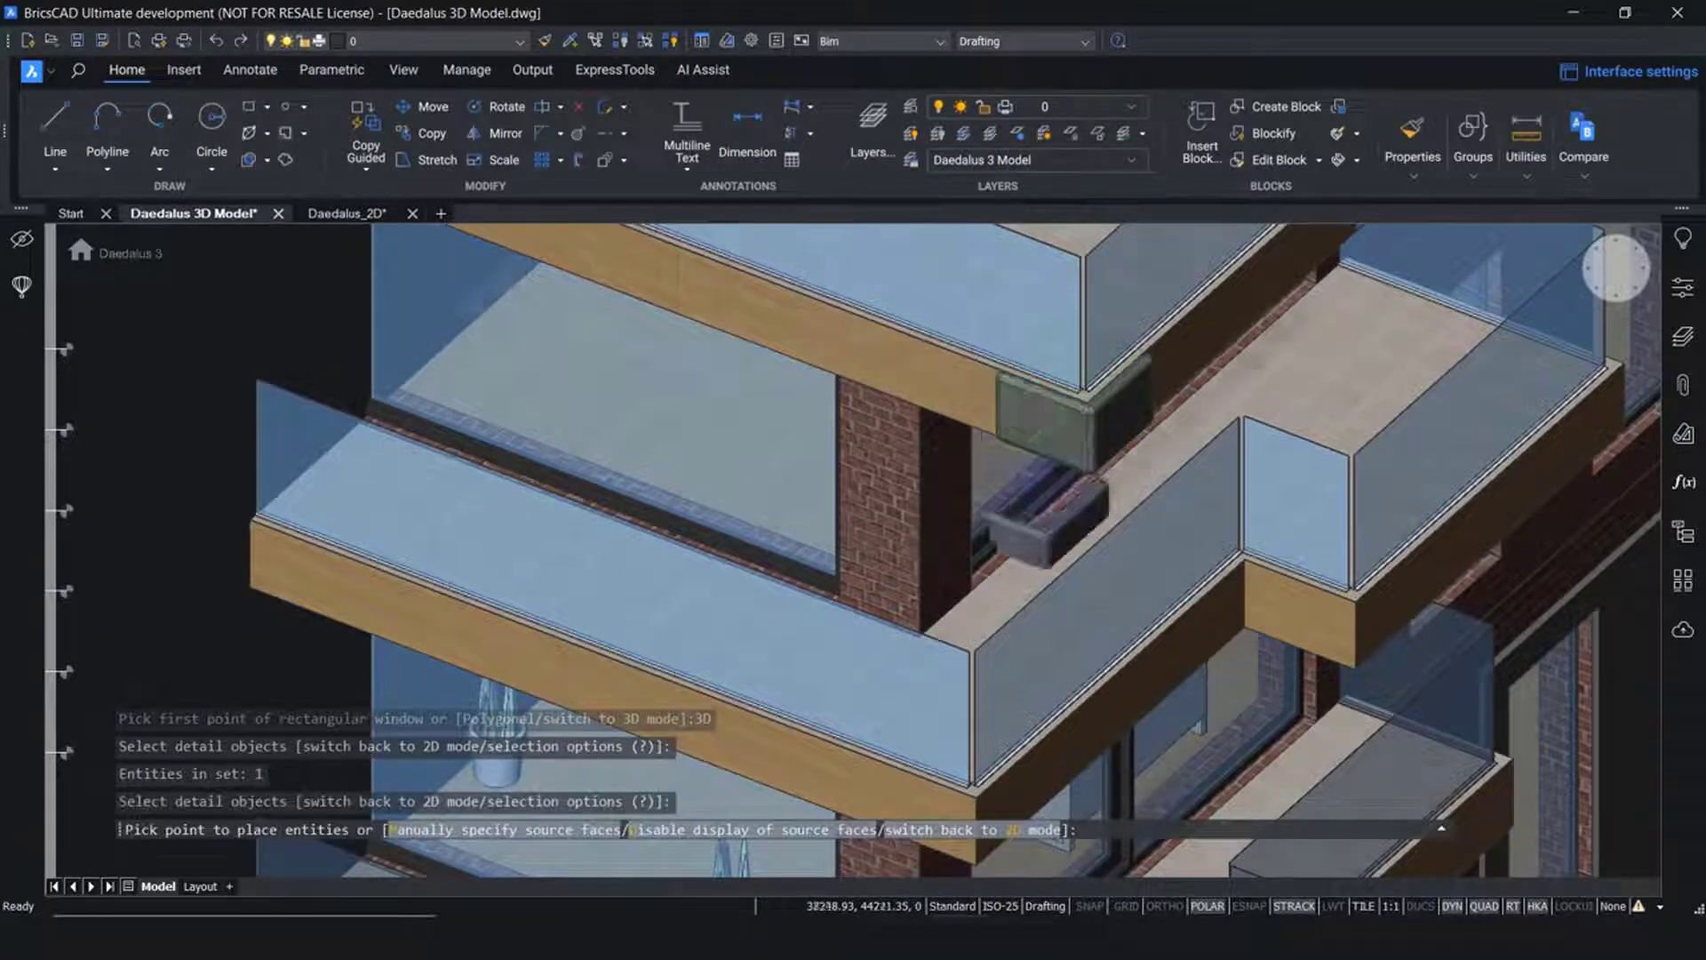
pyautogui.scroll(-1, 1031, 524)
pyautogui.scroll(-1, 1102, 636)
pyautogui.keyDown('shift'); pyautogui.moveTo(1024, 526); pyautogui.dragTo(1188, 613, button='middle'); pyautogui.keyUp('shift')
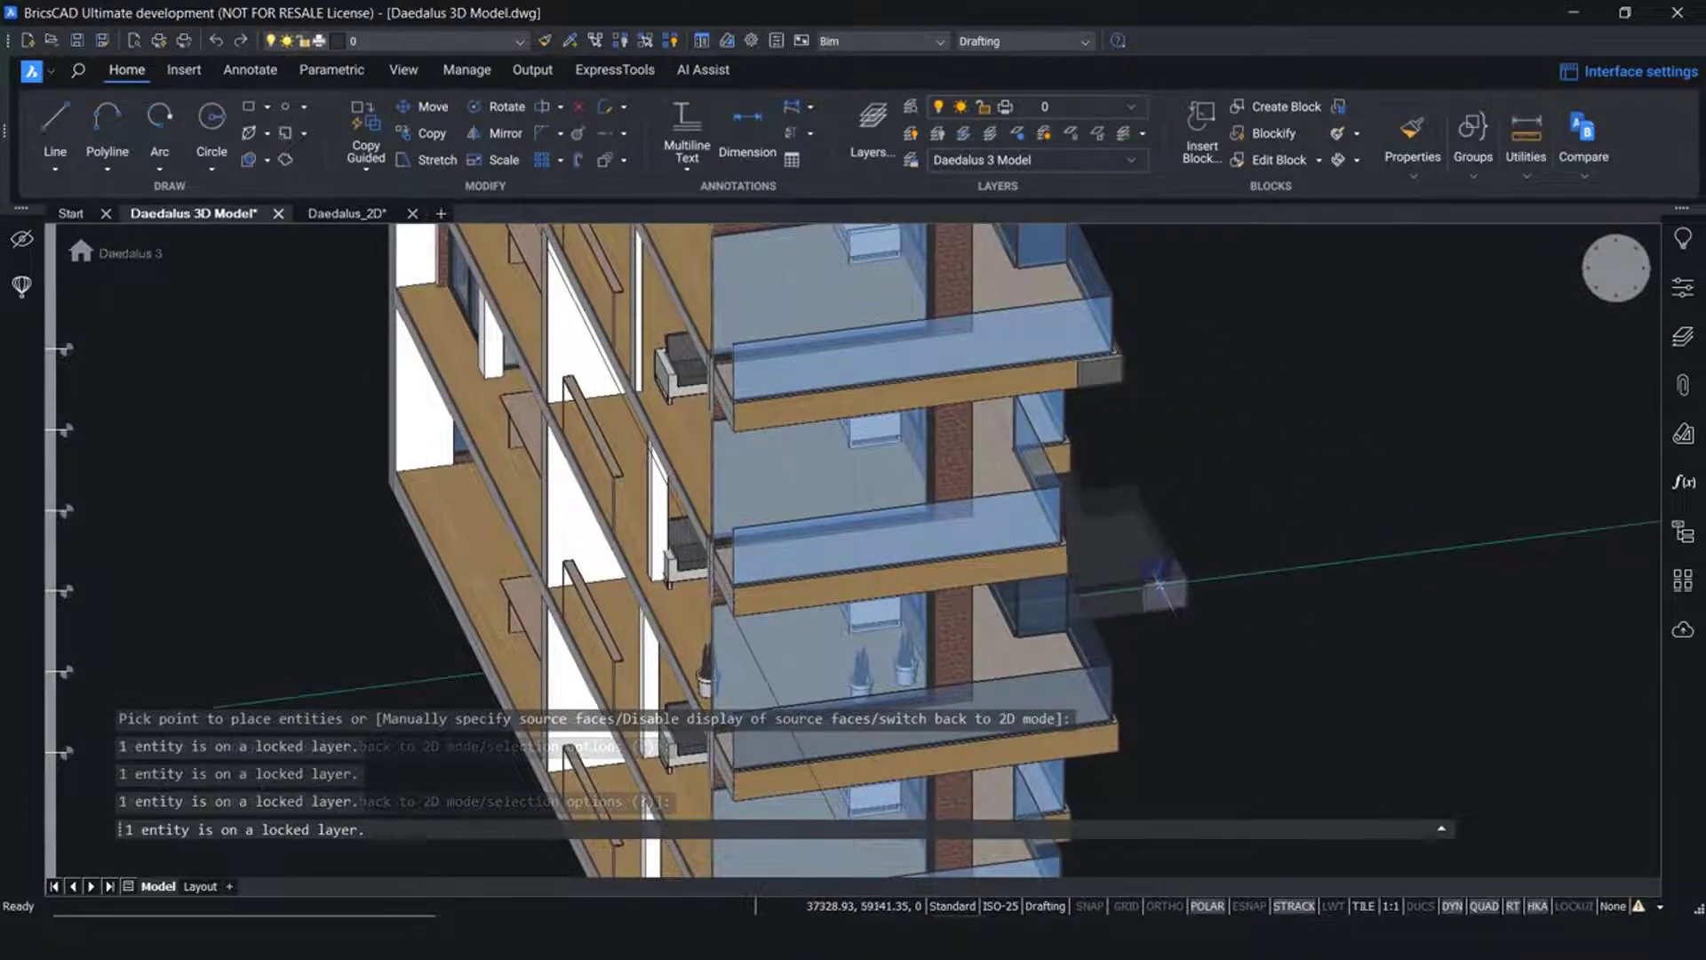
pyautogui.click(1056, 562)
# Place further copies of the grey element on the outer corners of the next two lower balconies and finish Copy Guided
pyautogui.moveTo(1195, 622); pyautogui.dragTo(1224, 391, button='middle')
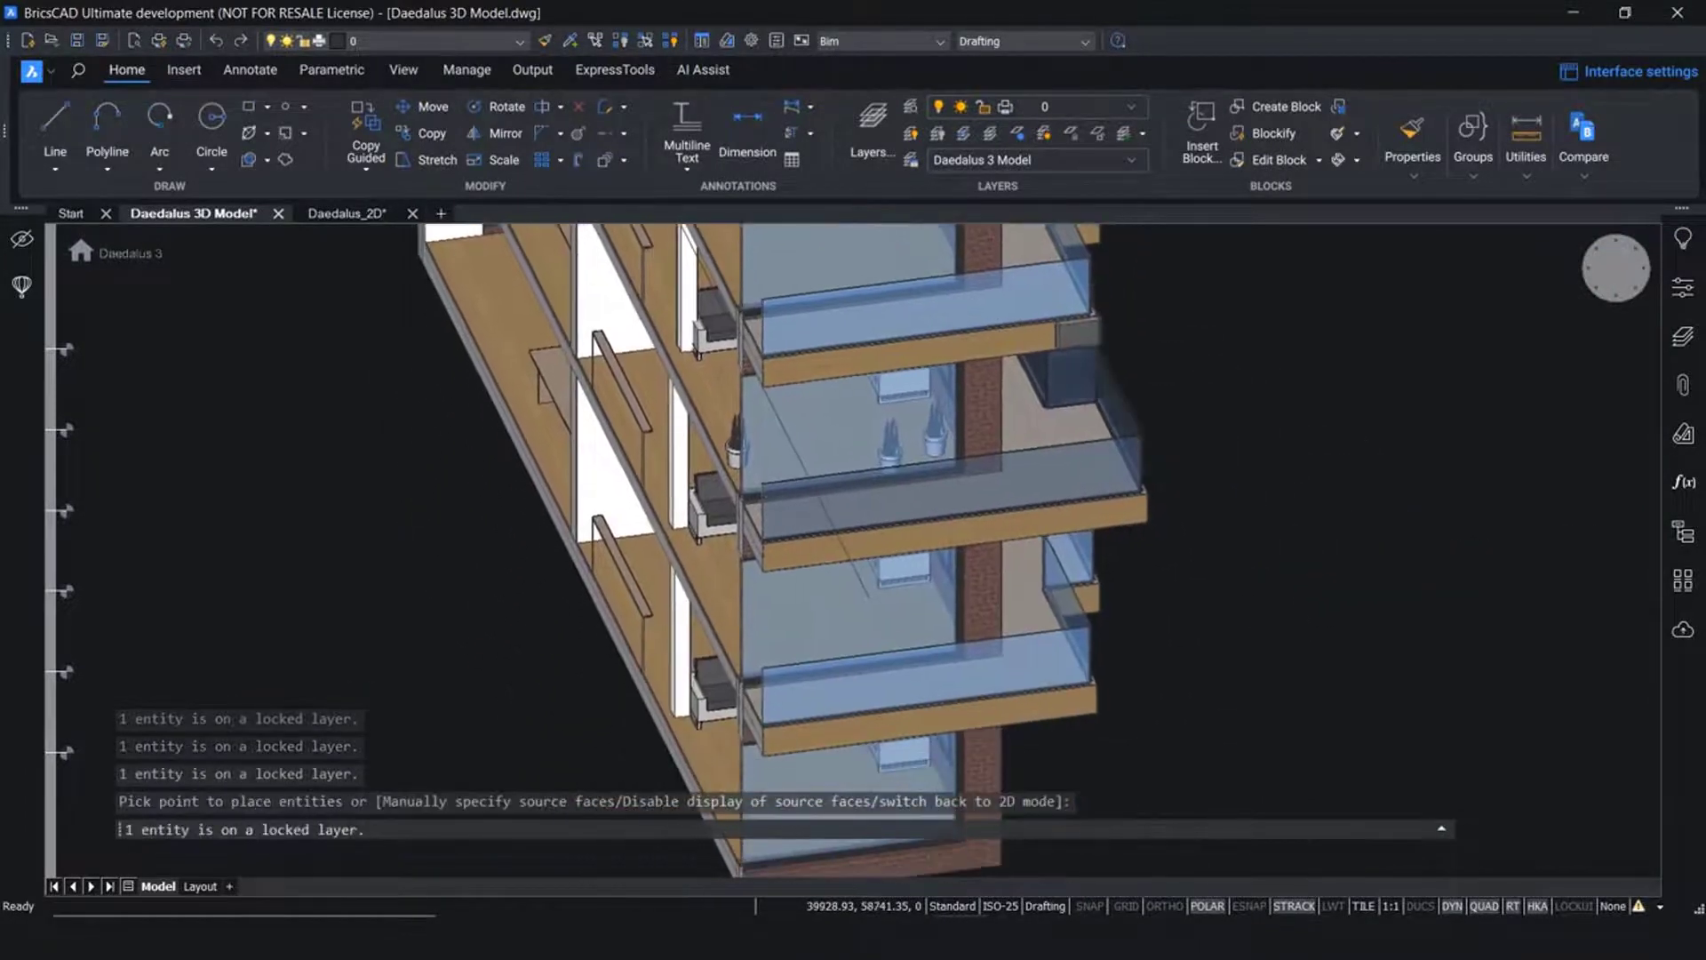
pyautogui.click(1142, 509)
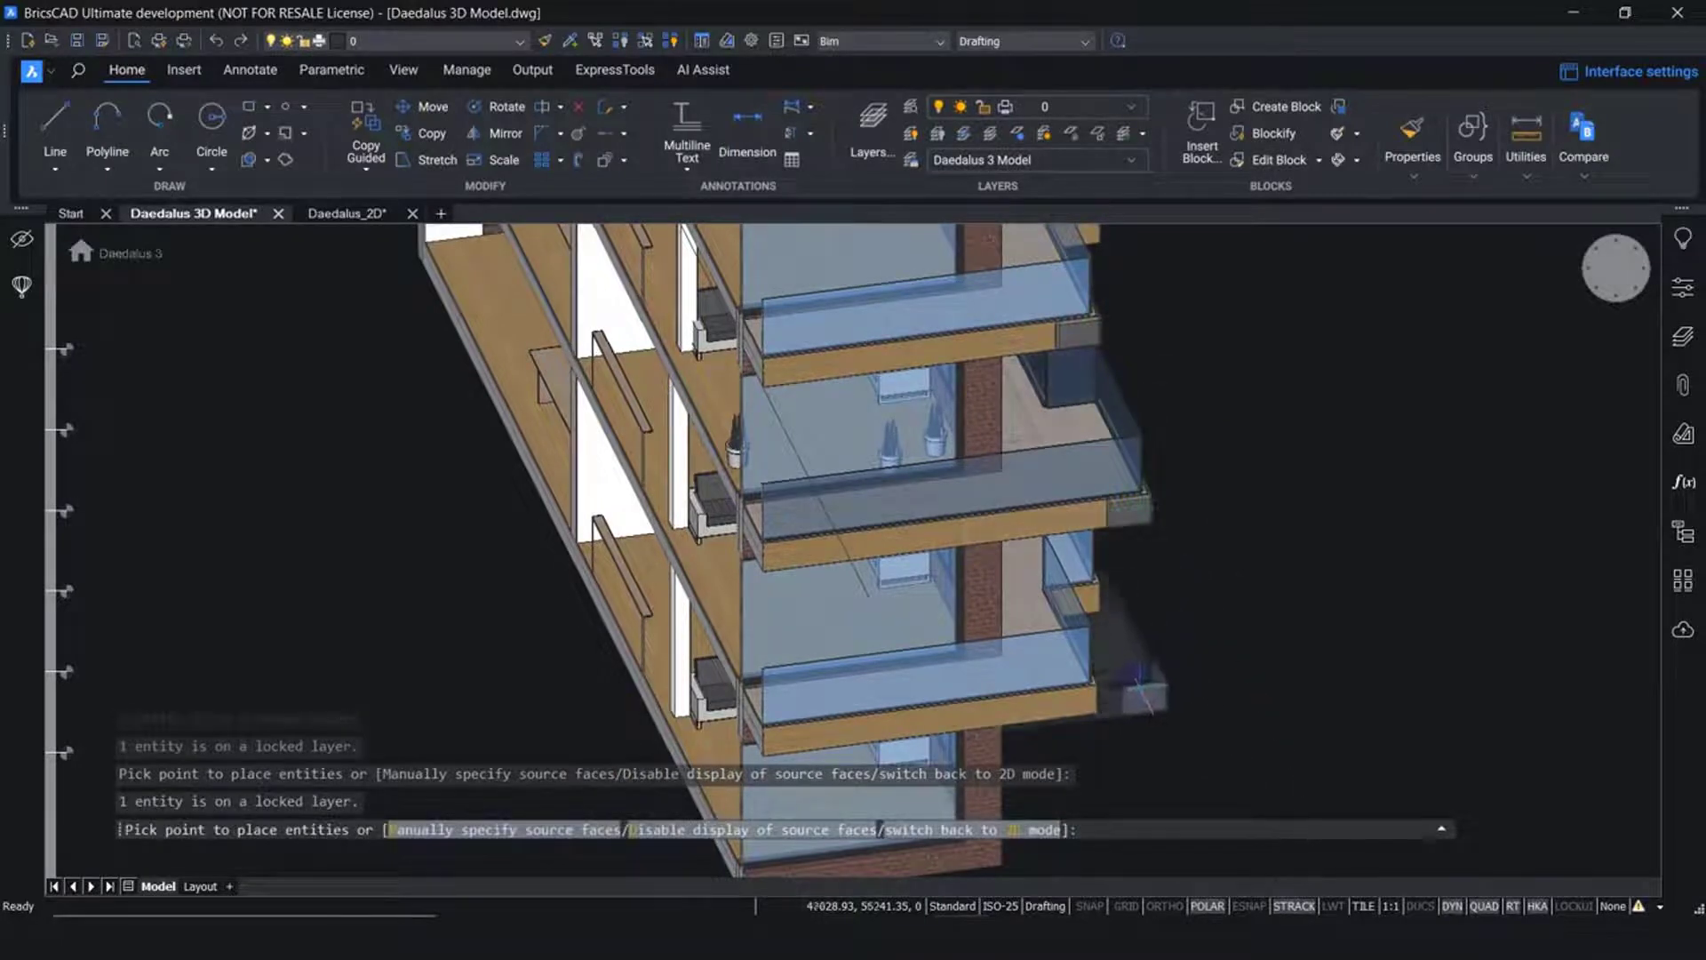
pyautogui.click(1086, 726)
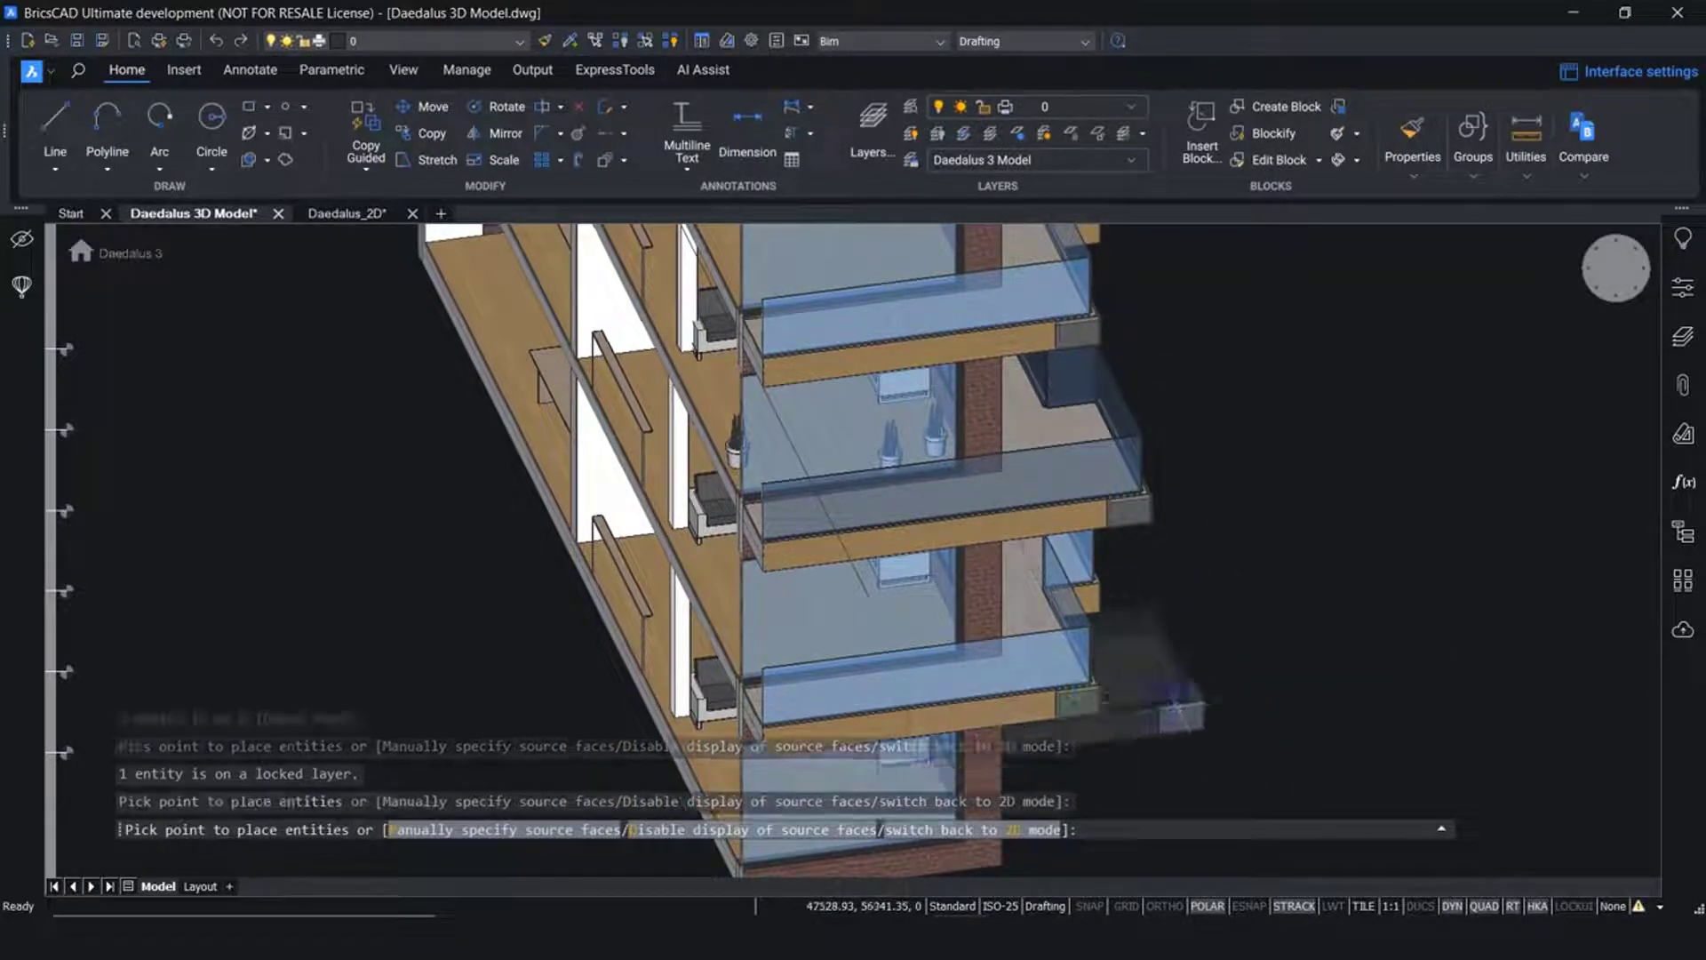
pyautogui.press('Return')
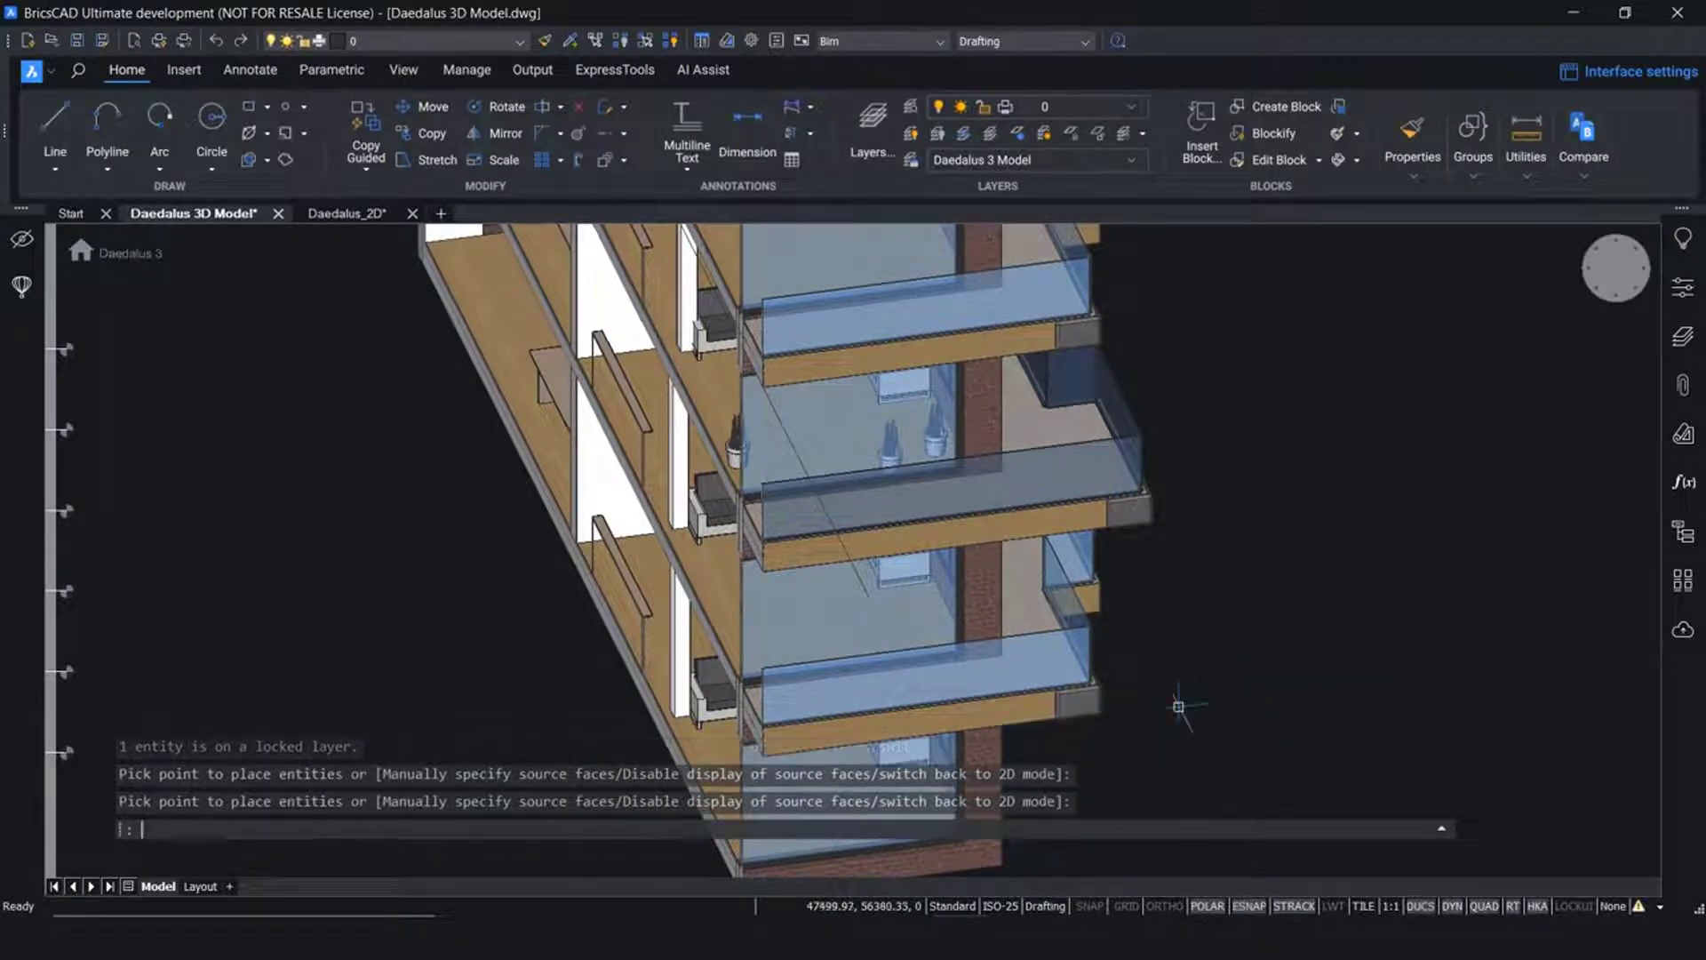
# Switch to the Daedalus_2D drawing and bring the lower-left apartment's dining table with its stray chairs into close view
pyautogui.click(321, 215)
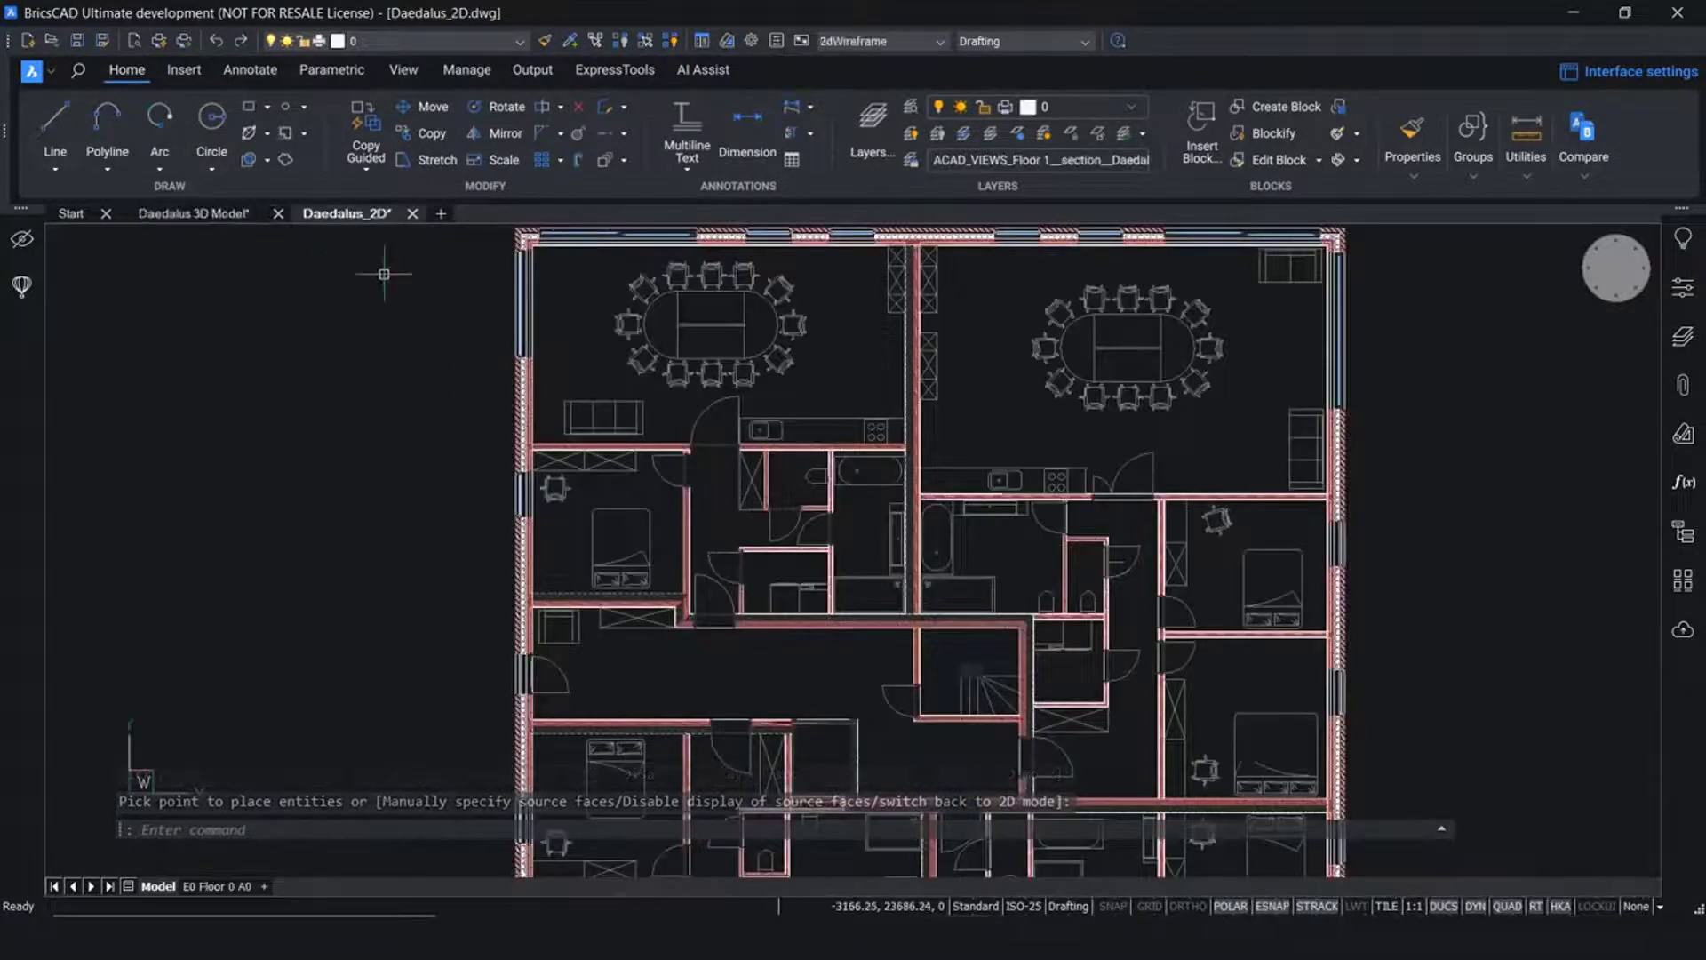
pyautogui.scroll(-4, 384, 274)
pyautogui.scroll(3, 423, 602)
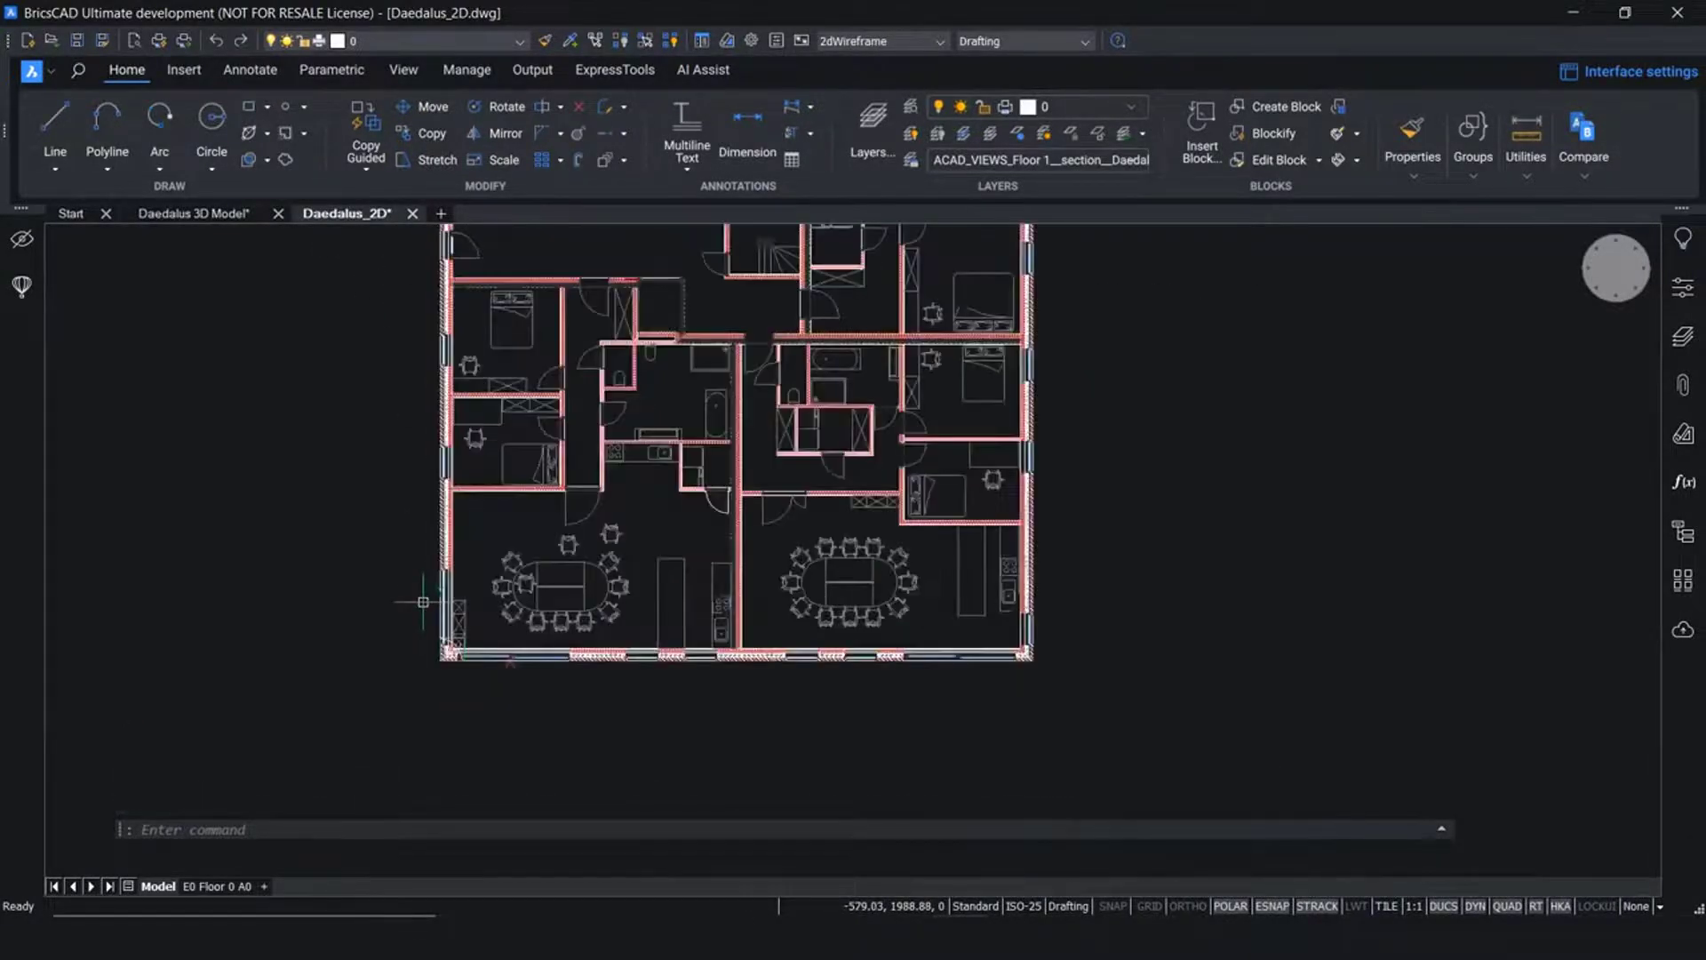
pyautogui.scroll(4, 423, 602)
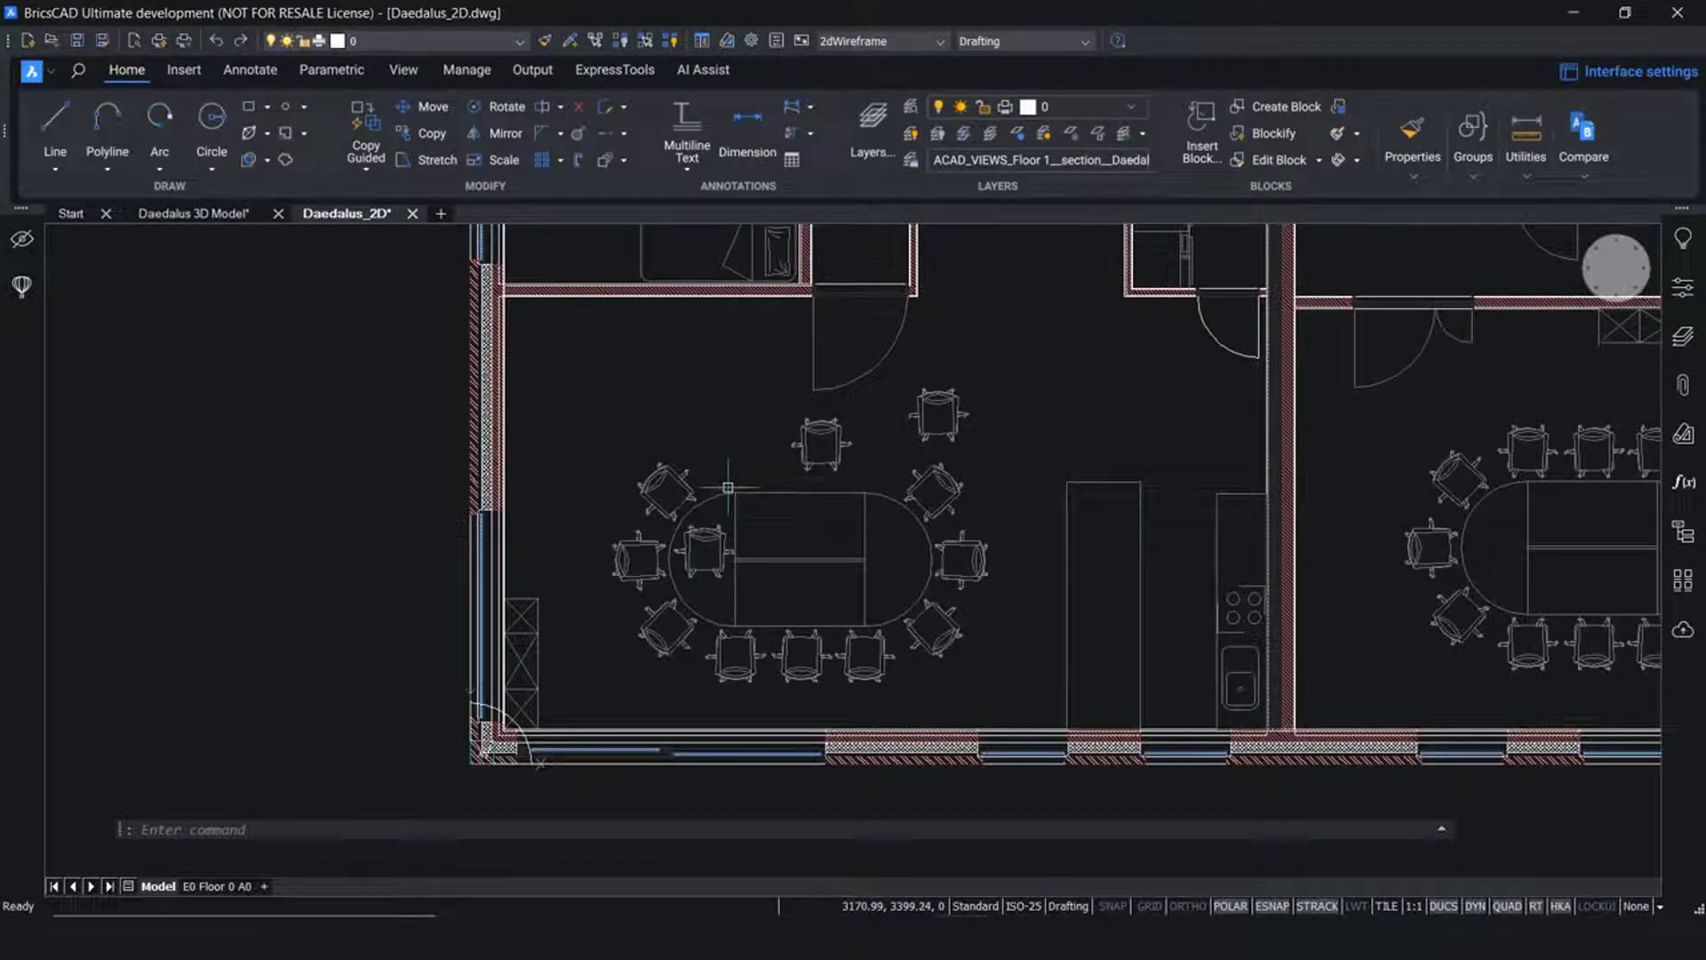
pyautogui.moveTo(721, 500)
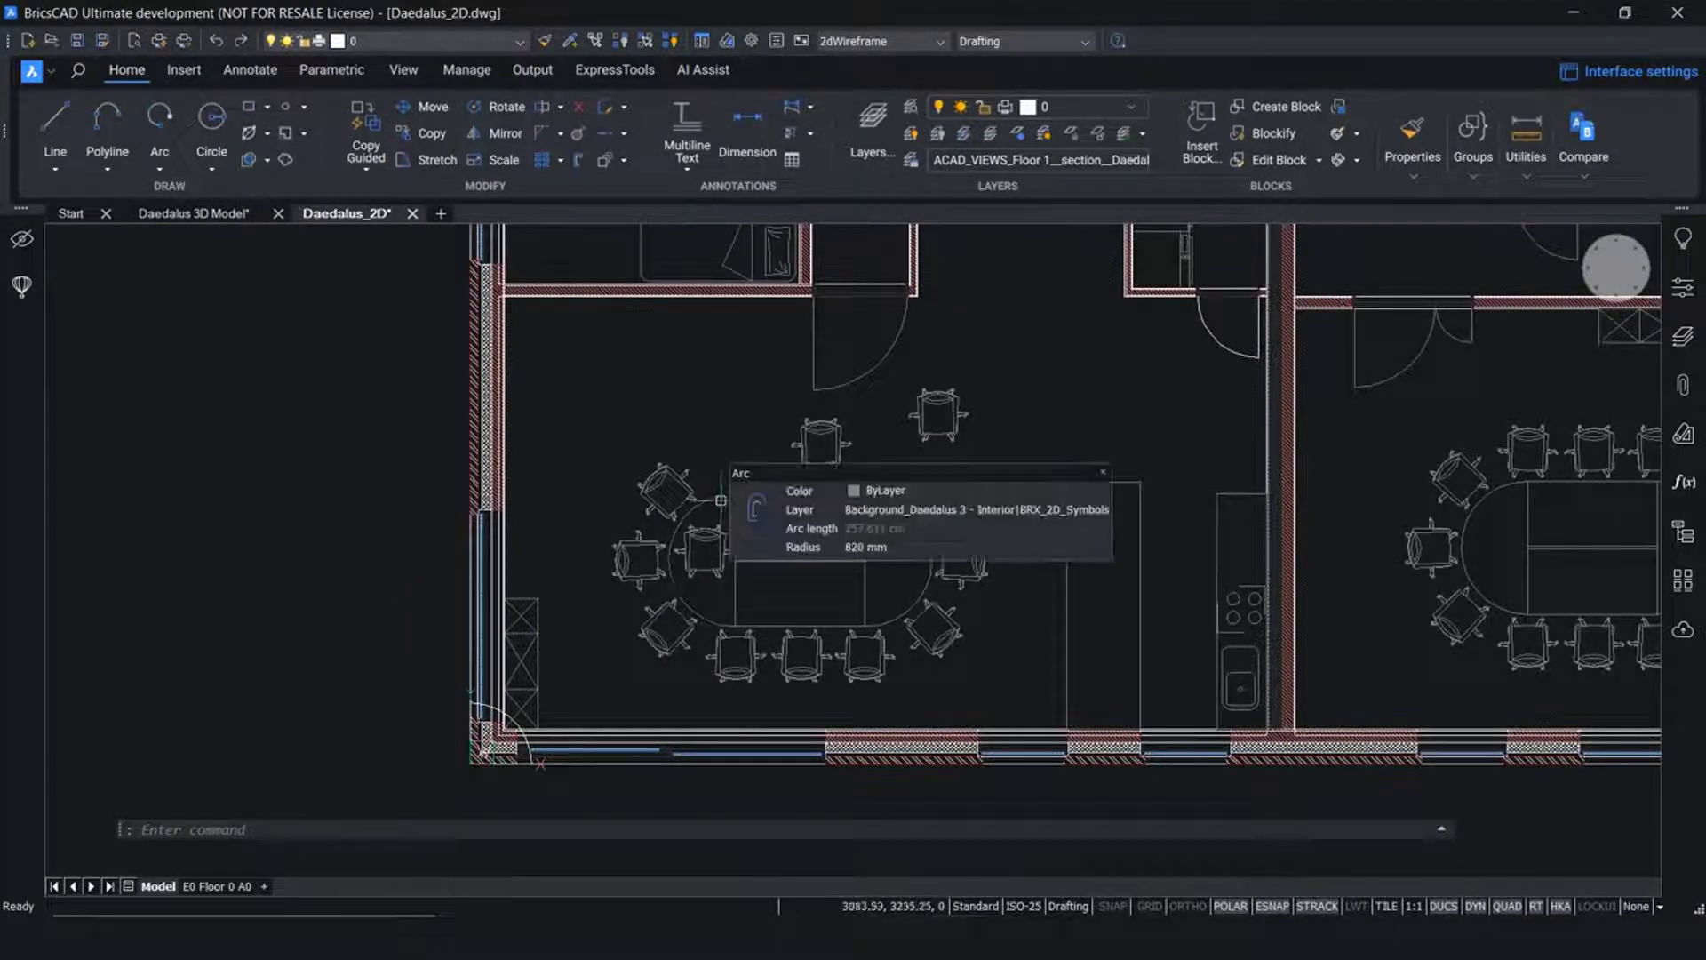
pyautogui.scroll(3, 702, 561)
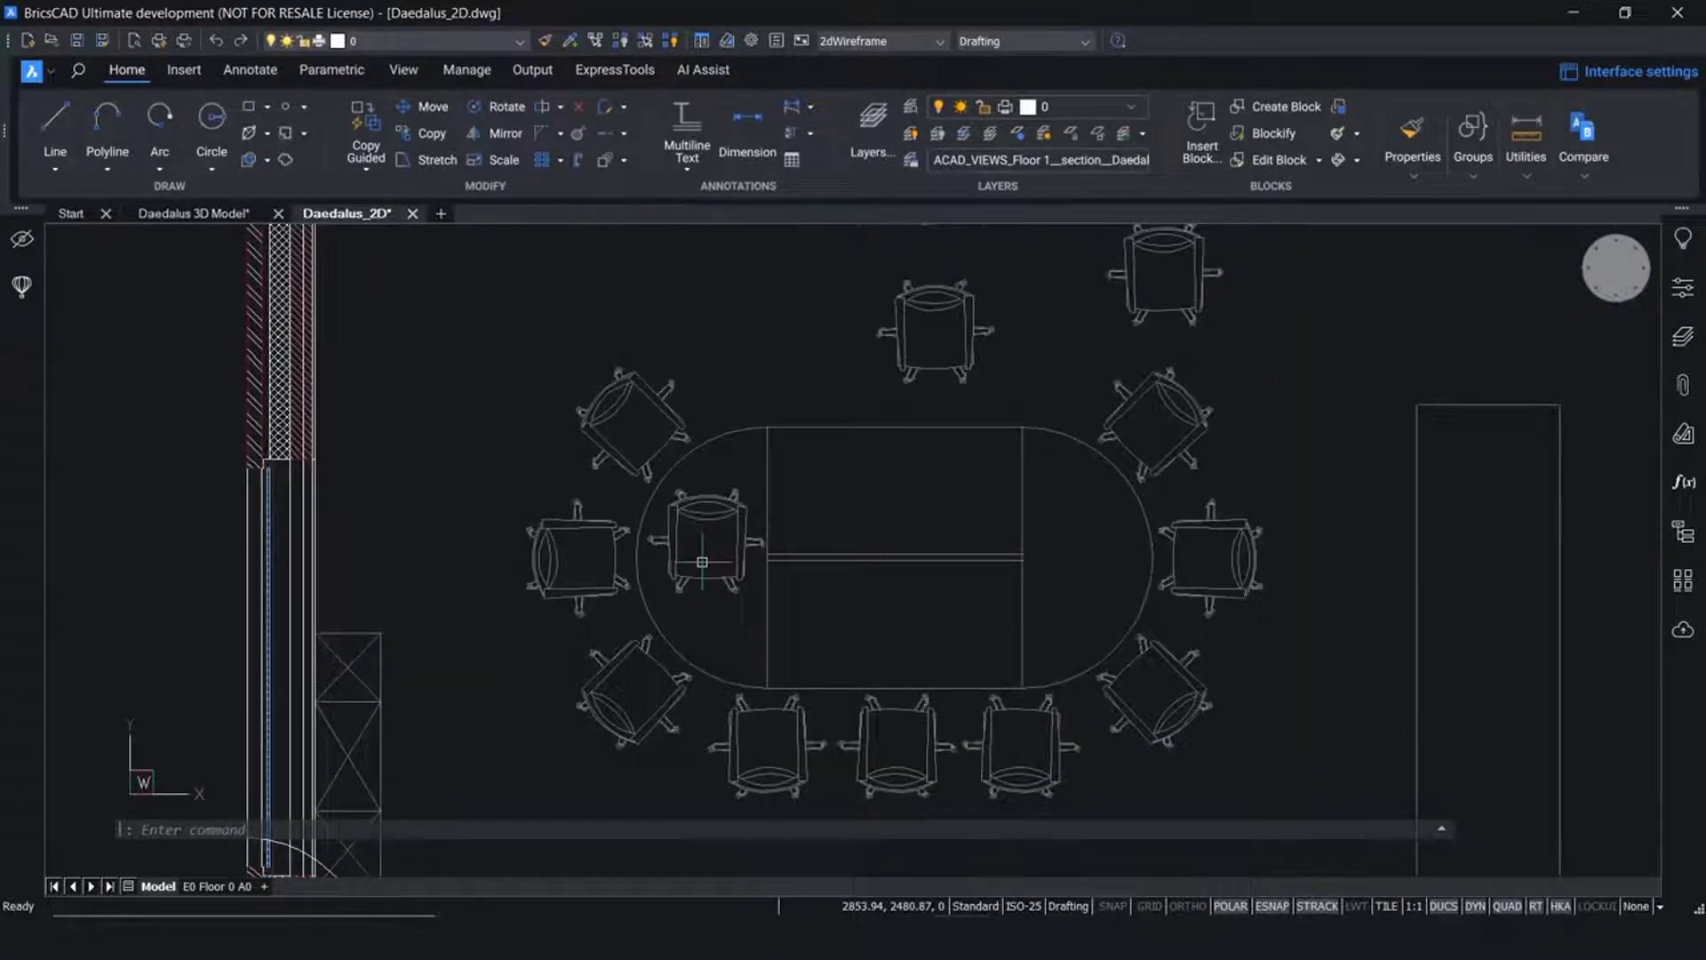
pyautogui.scroll(-2, 702, 561)
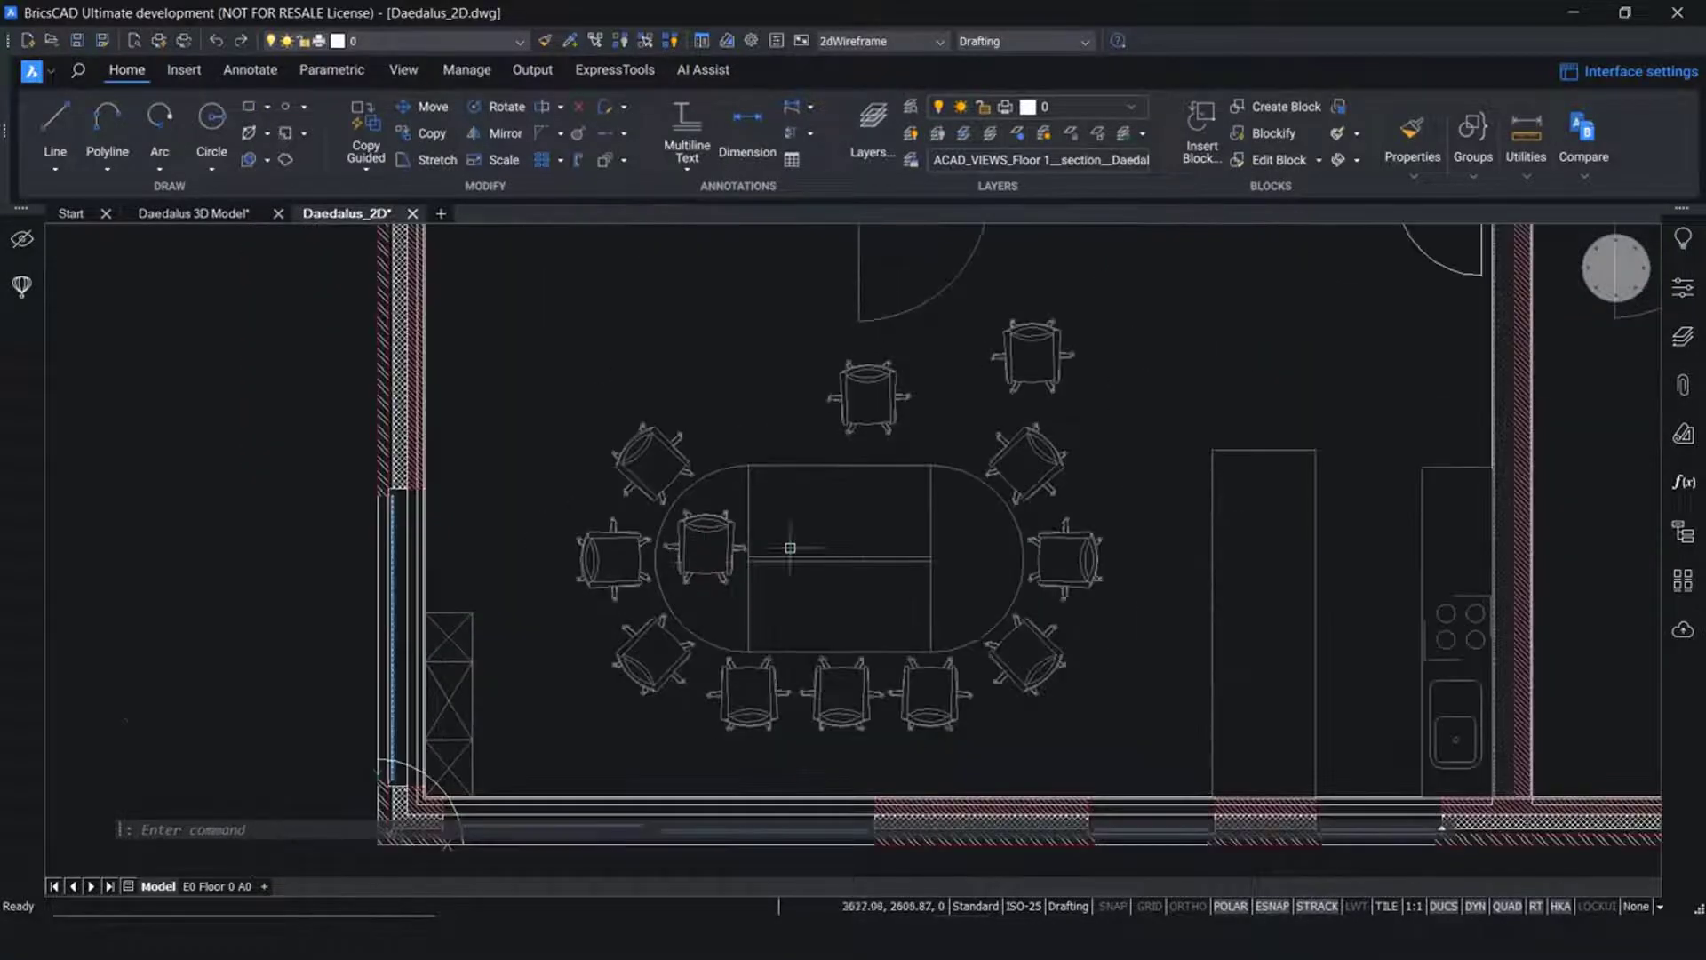
# Align the two loose chairs above the dining table and the chair lying on it by their lower edges along Y with Arrange
pyautogui.click(1691, 587)
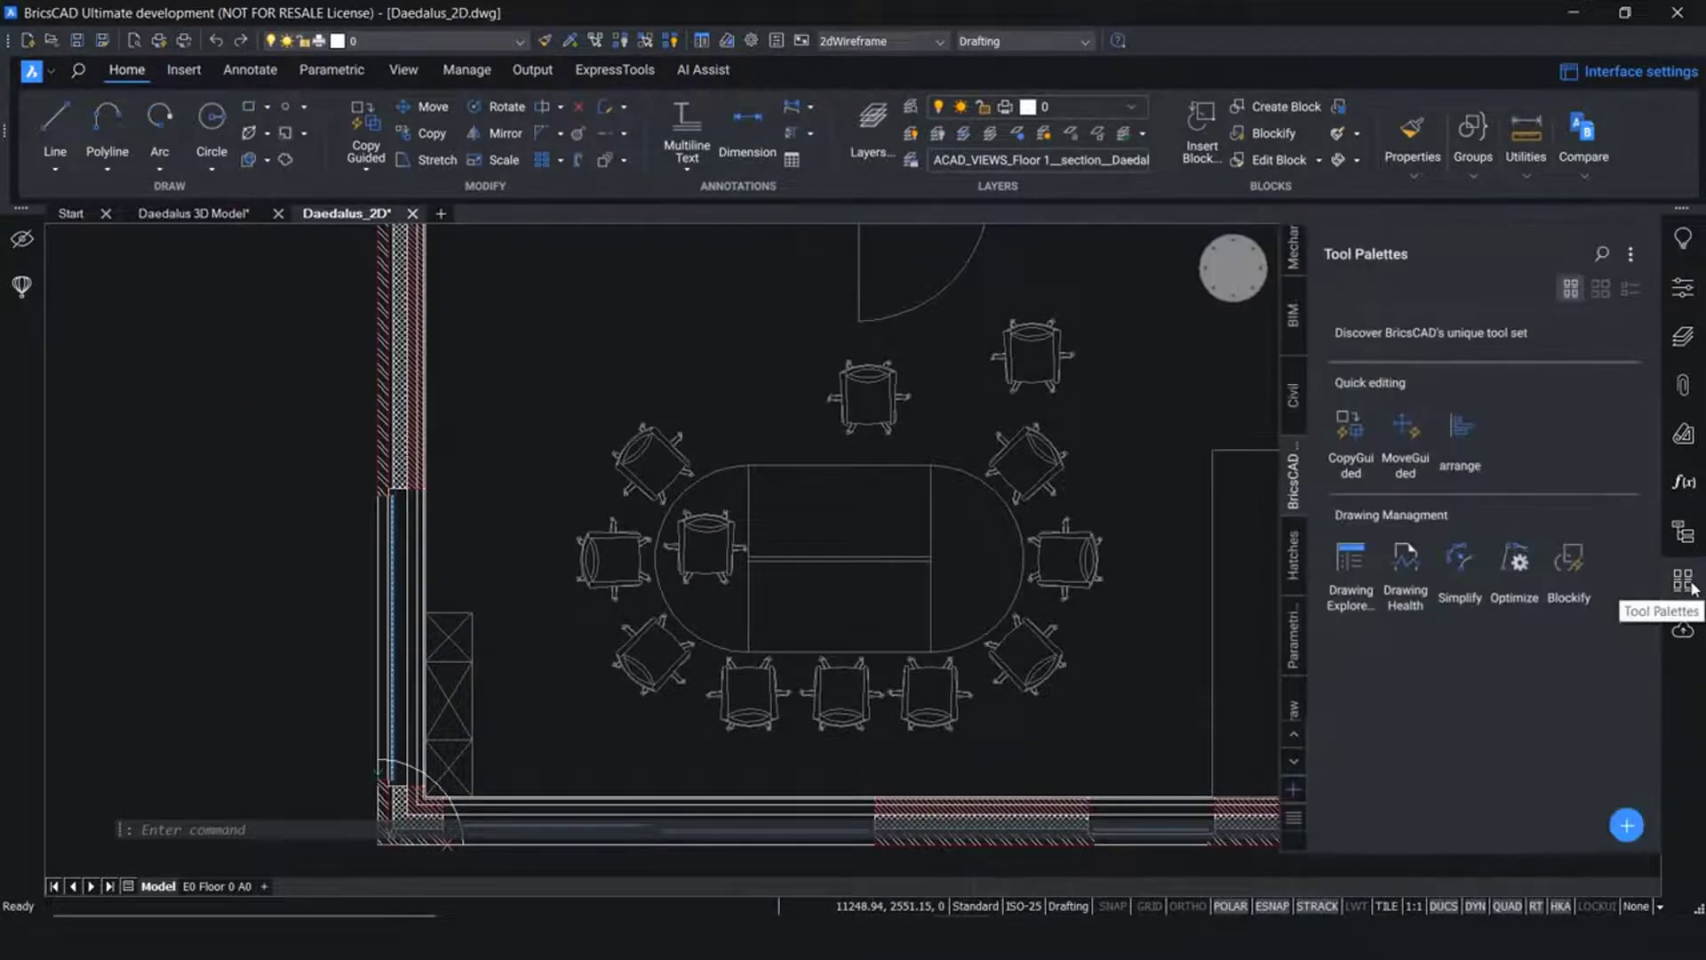
pyautogui.click(1462, 432)
pyautogui.click(1032, 392)
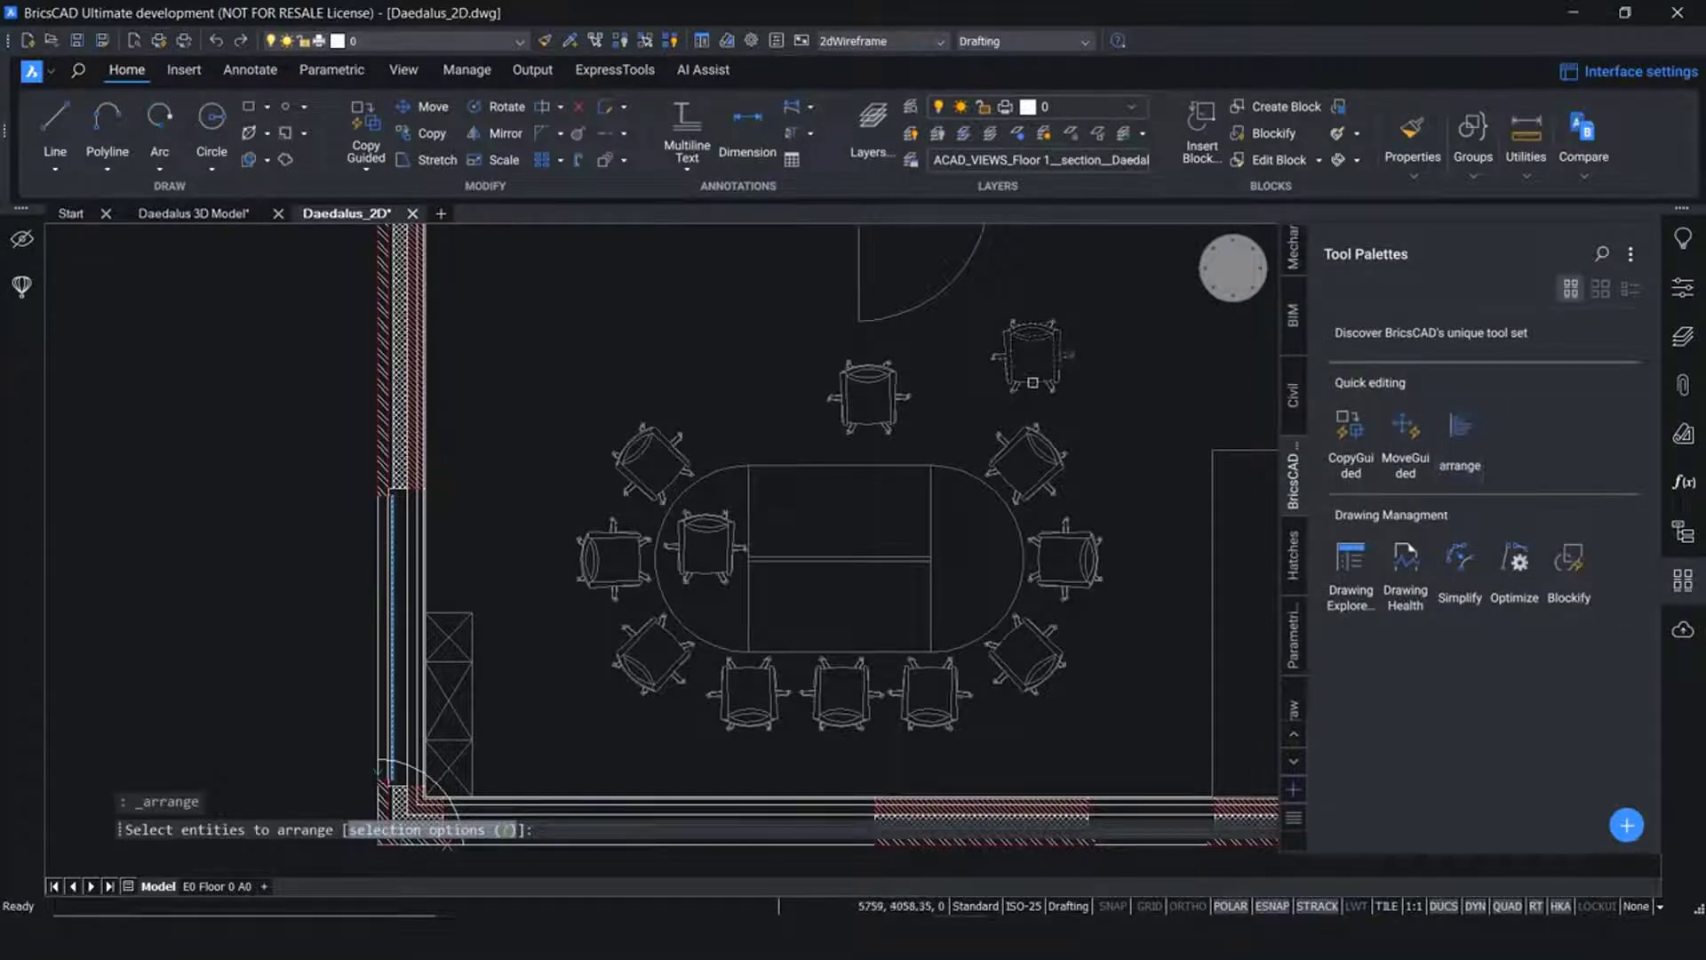
pyautogui.click(899, 402)
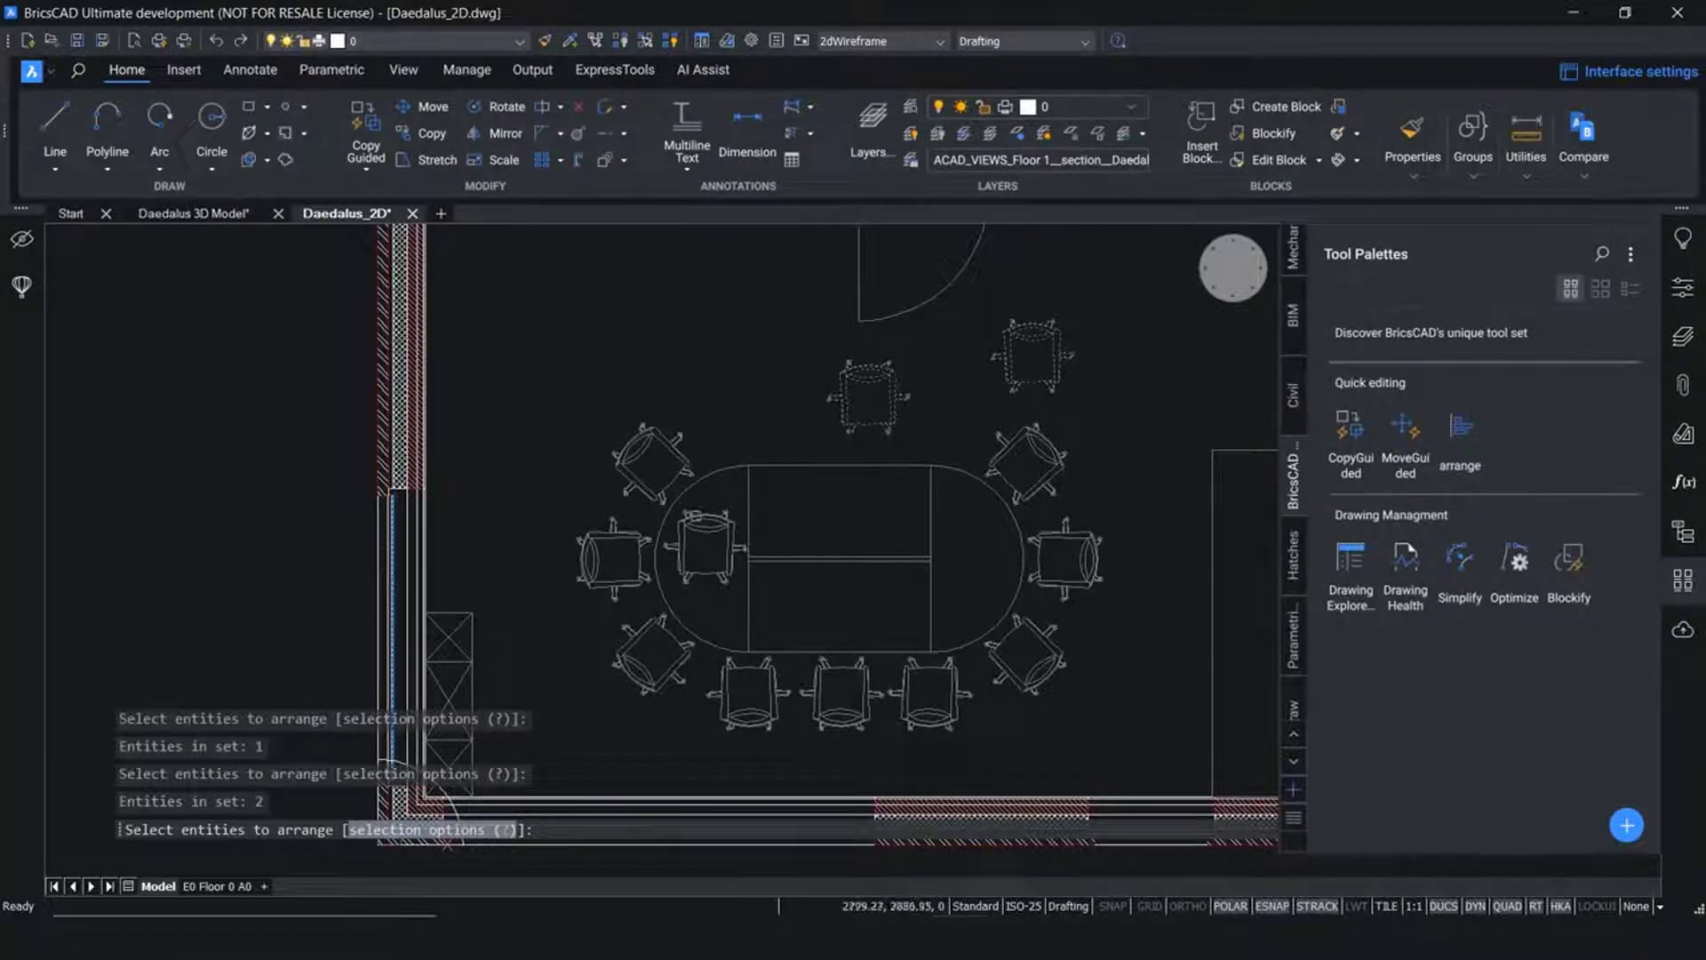
pyautogui.press('Return')
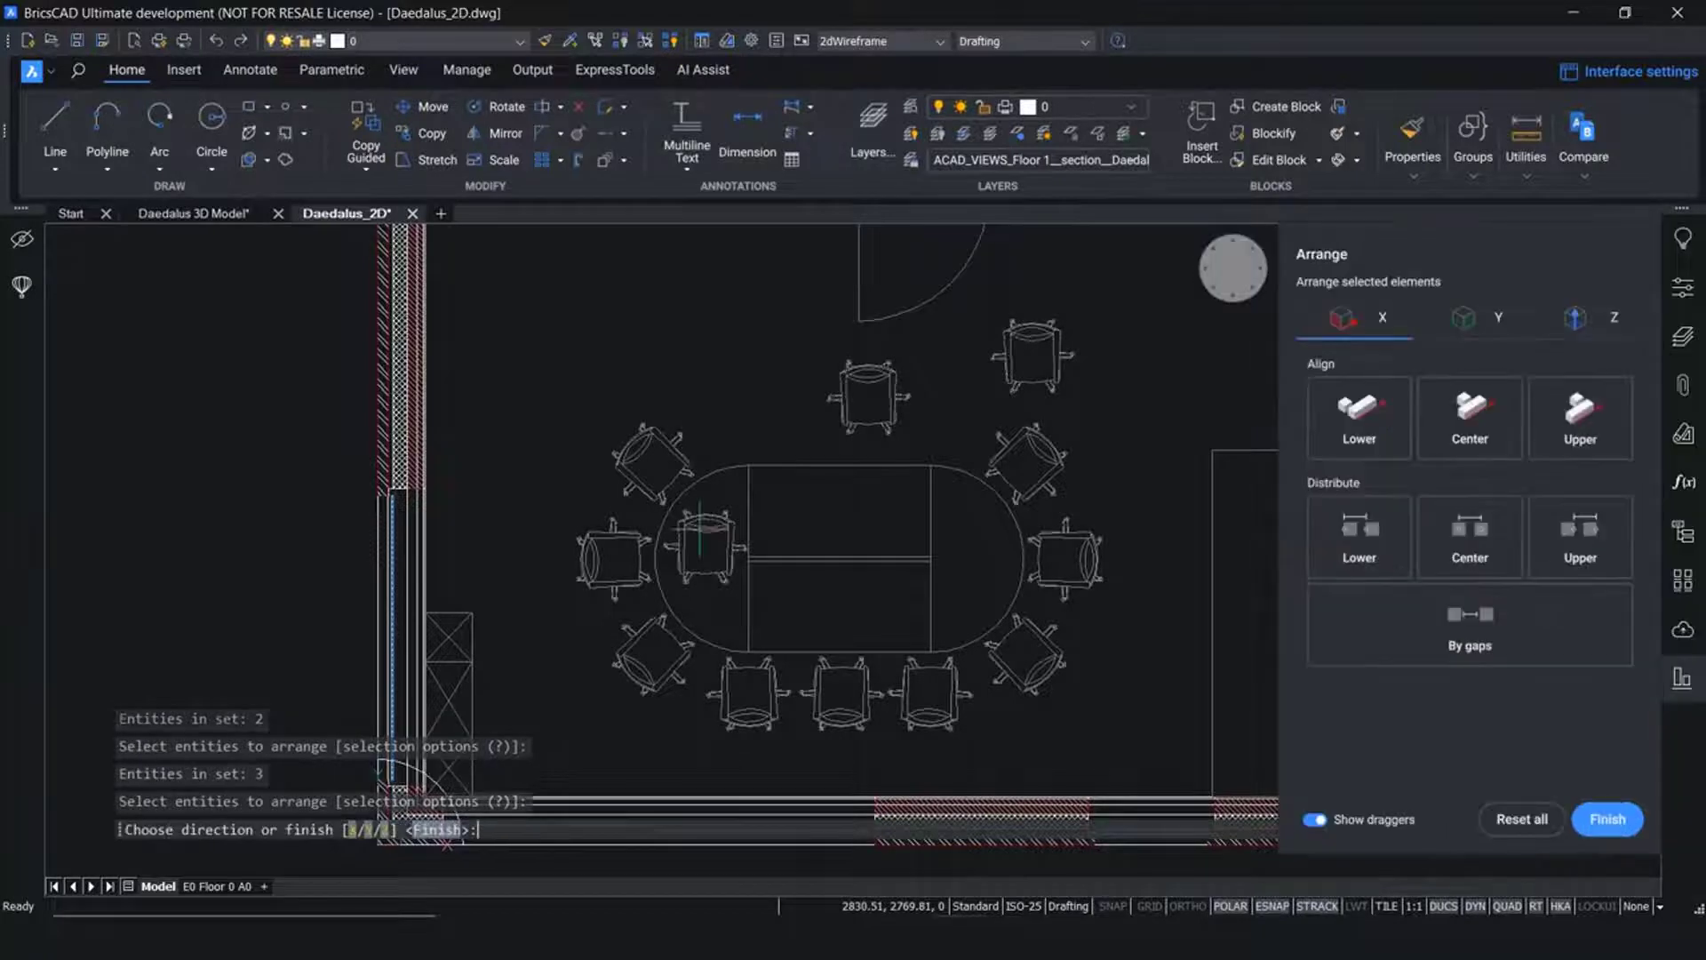
pyautogui.click(1462, 325)
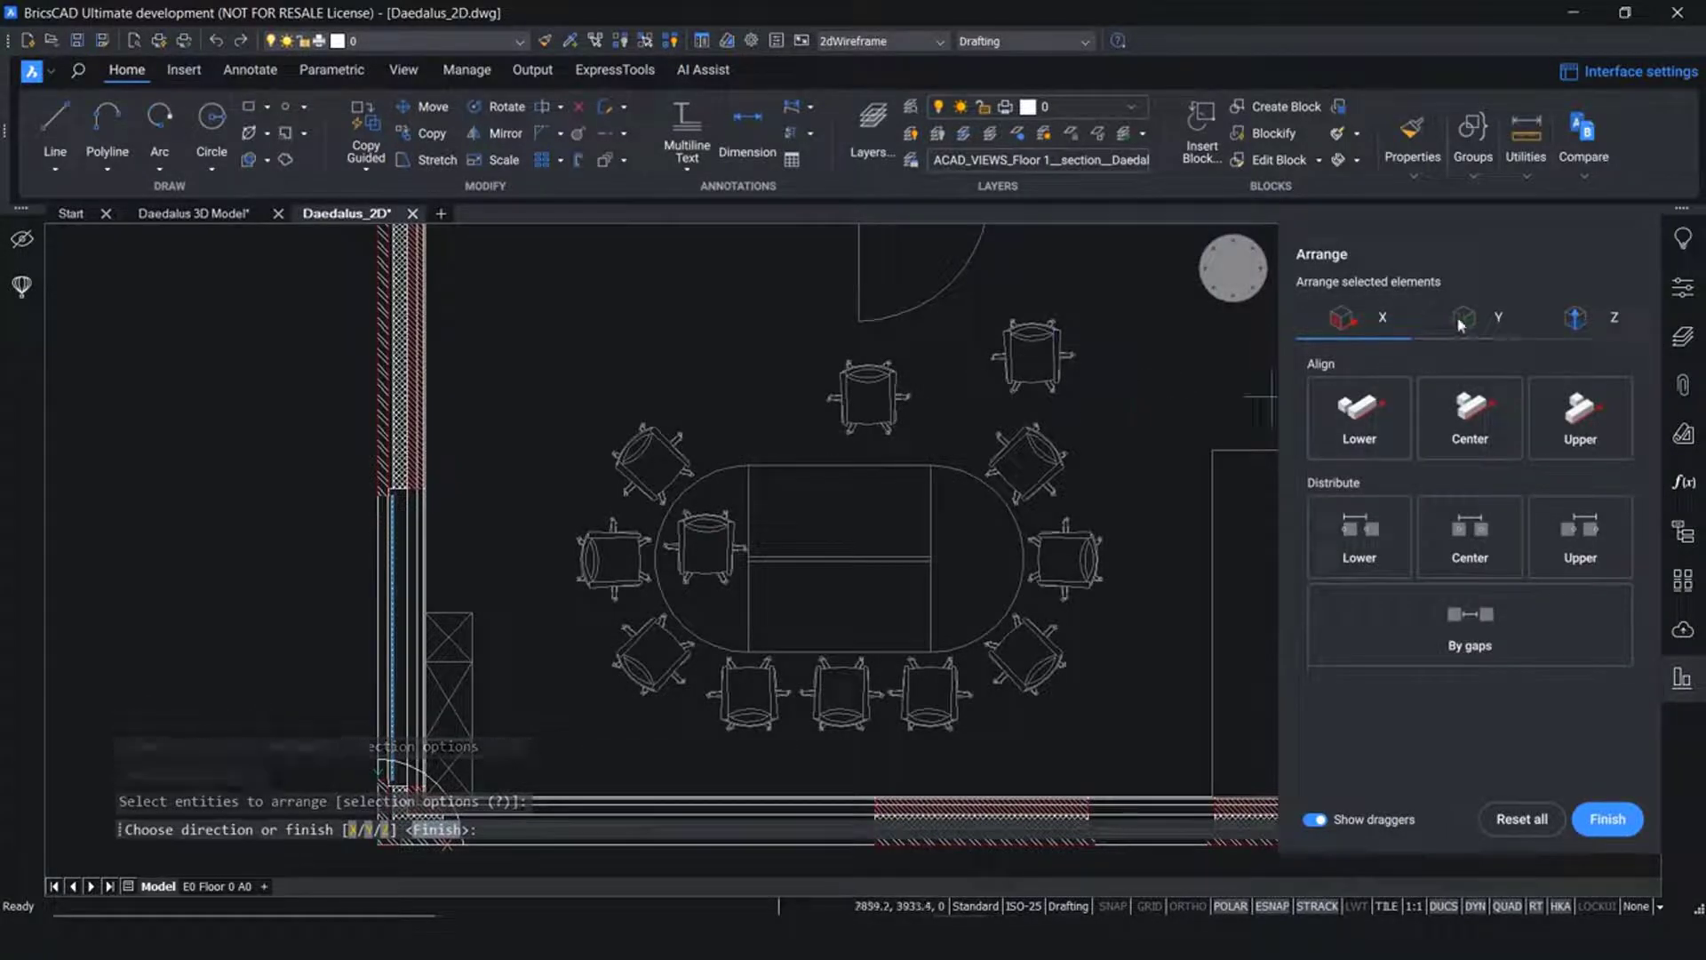
pyautogui.click(1322, 412)
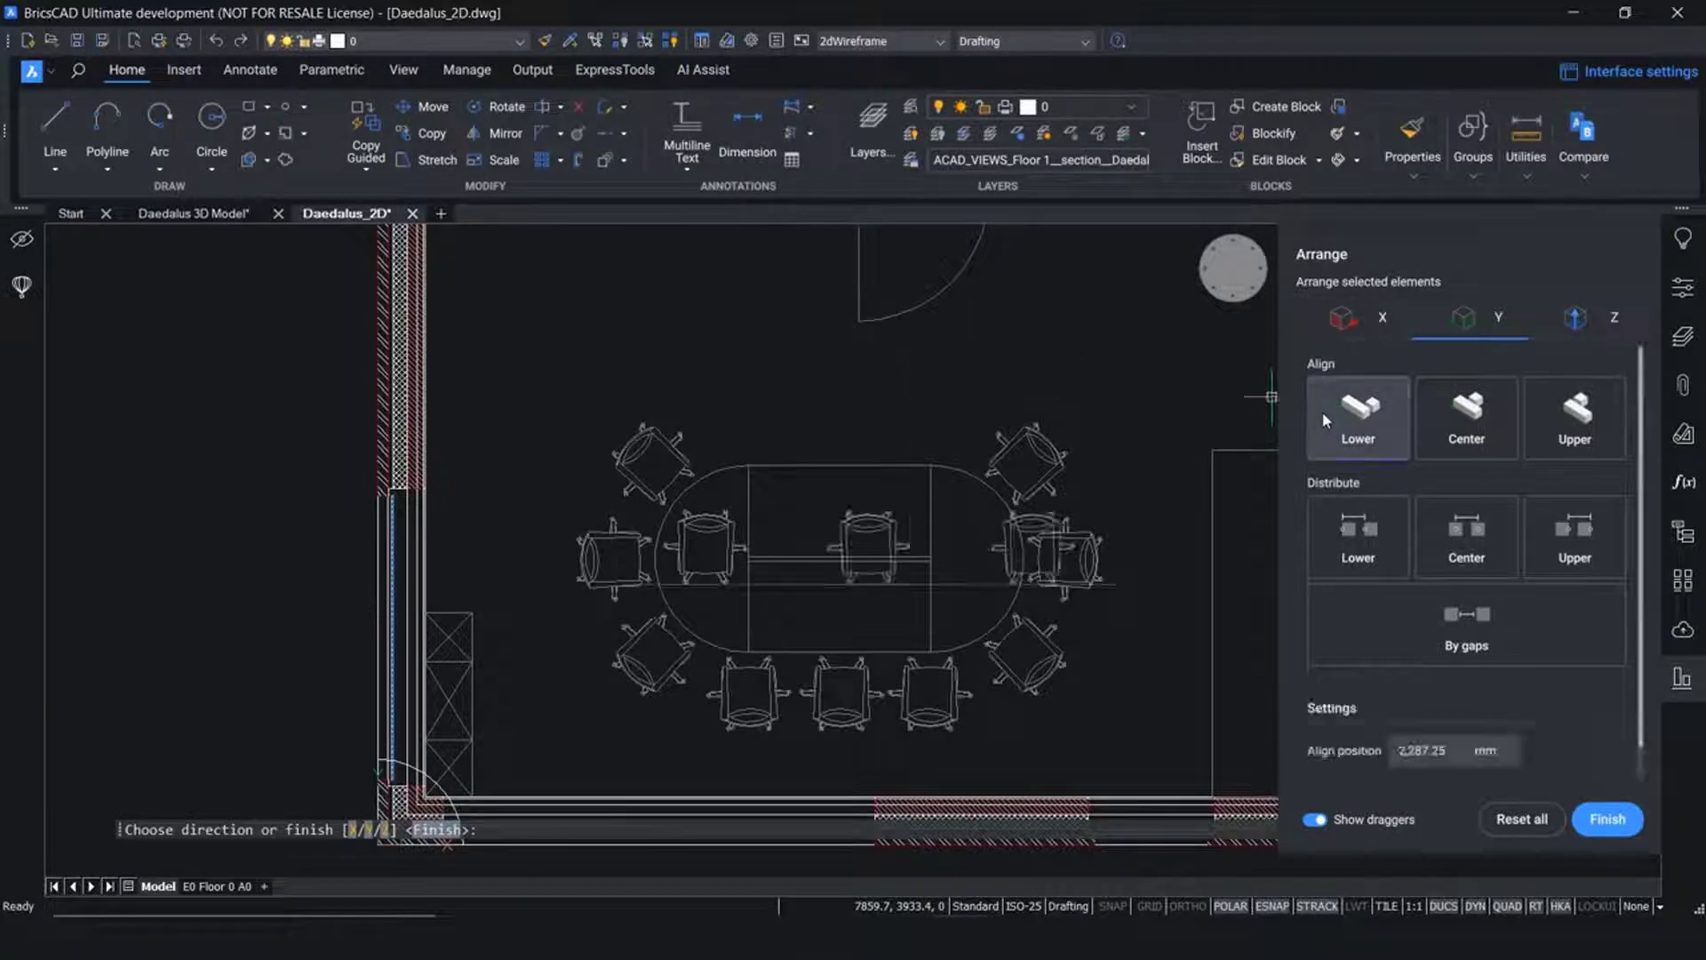
# Move the aligned row of three chairs level with the feet of the neighbouring dining table's upper chairs, at align position 3,520.71 mm
pyautogui.click(962, 585)
pyautogui.scroll(-3, 889, 498)
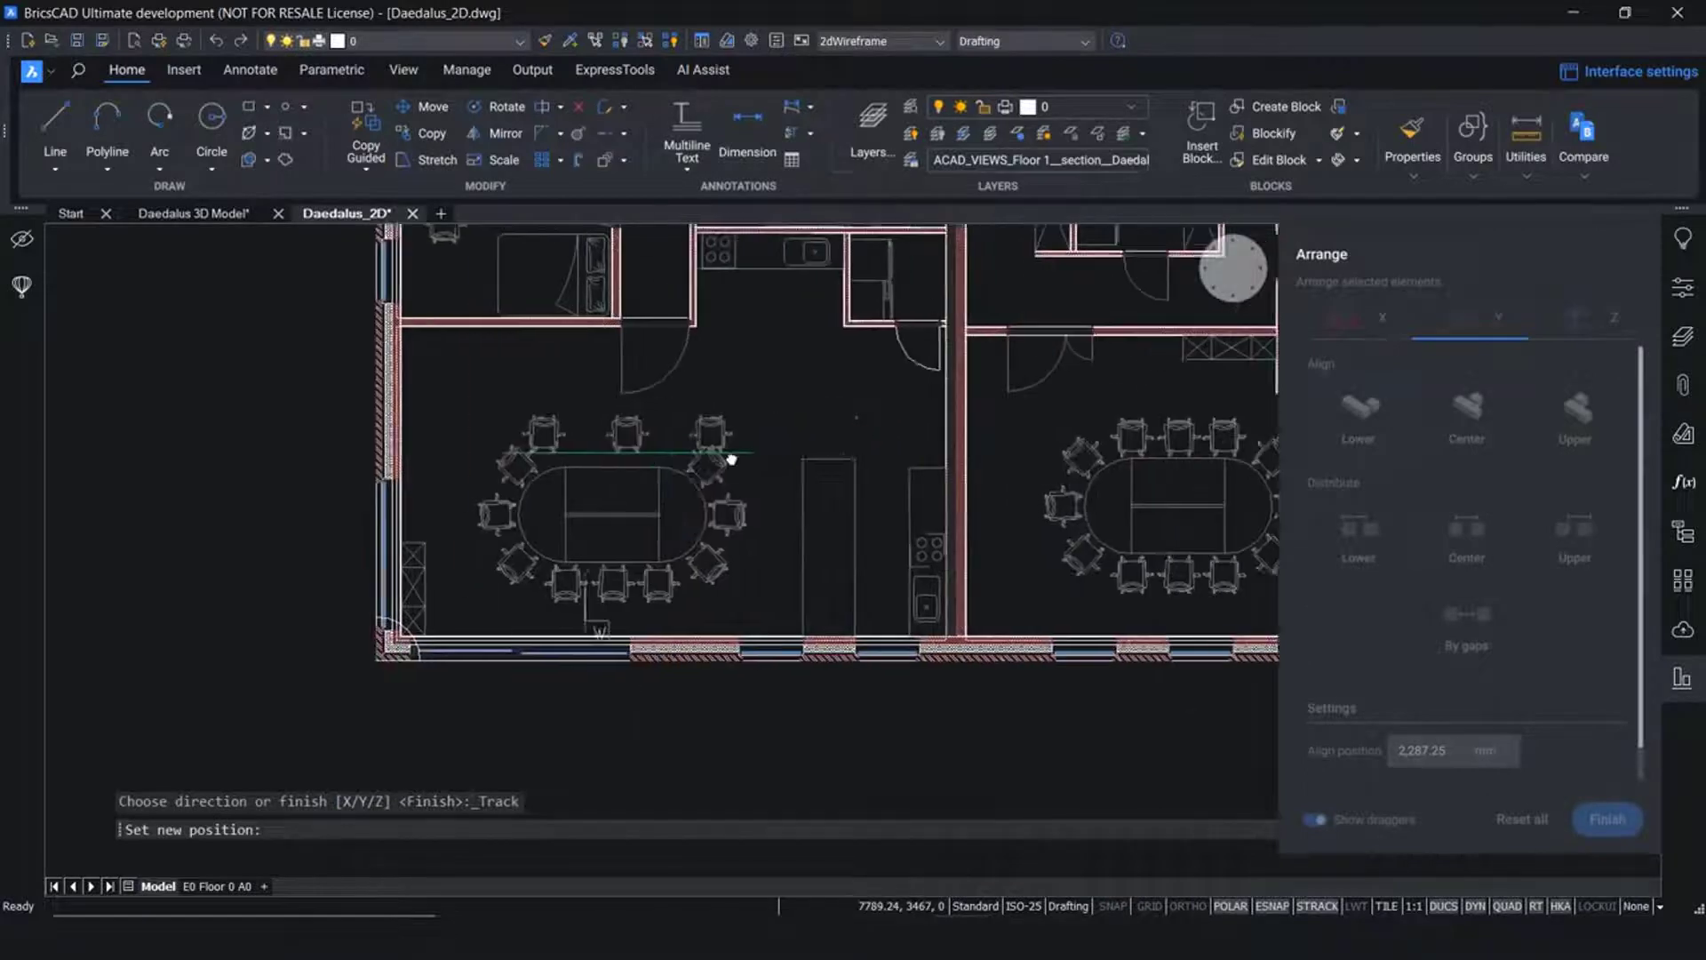
pyautogui.scroll(6, 998, 450)
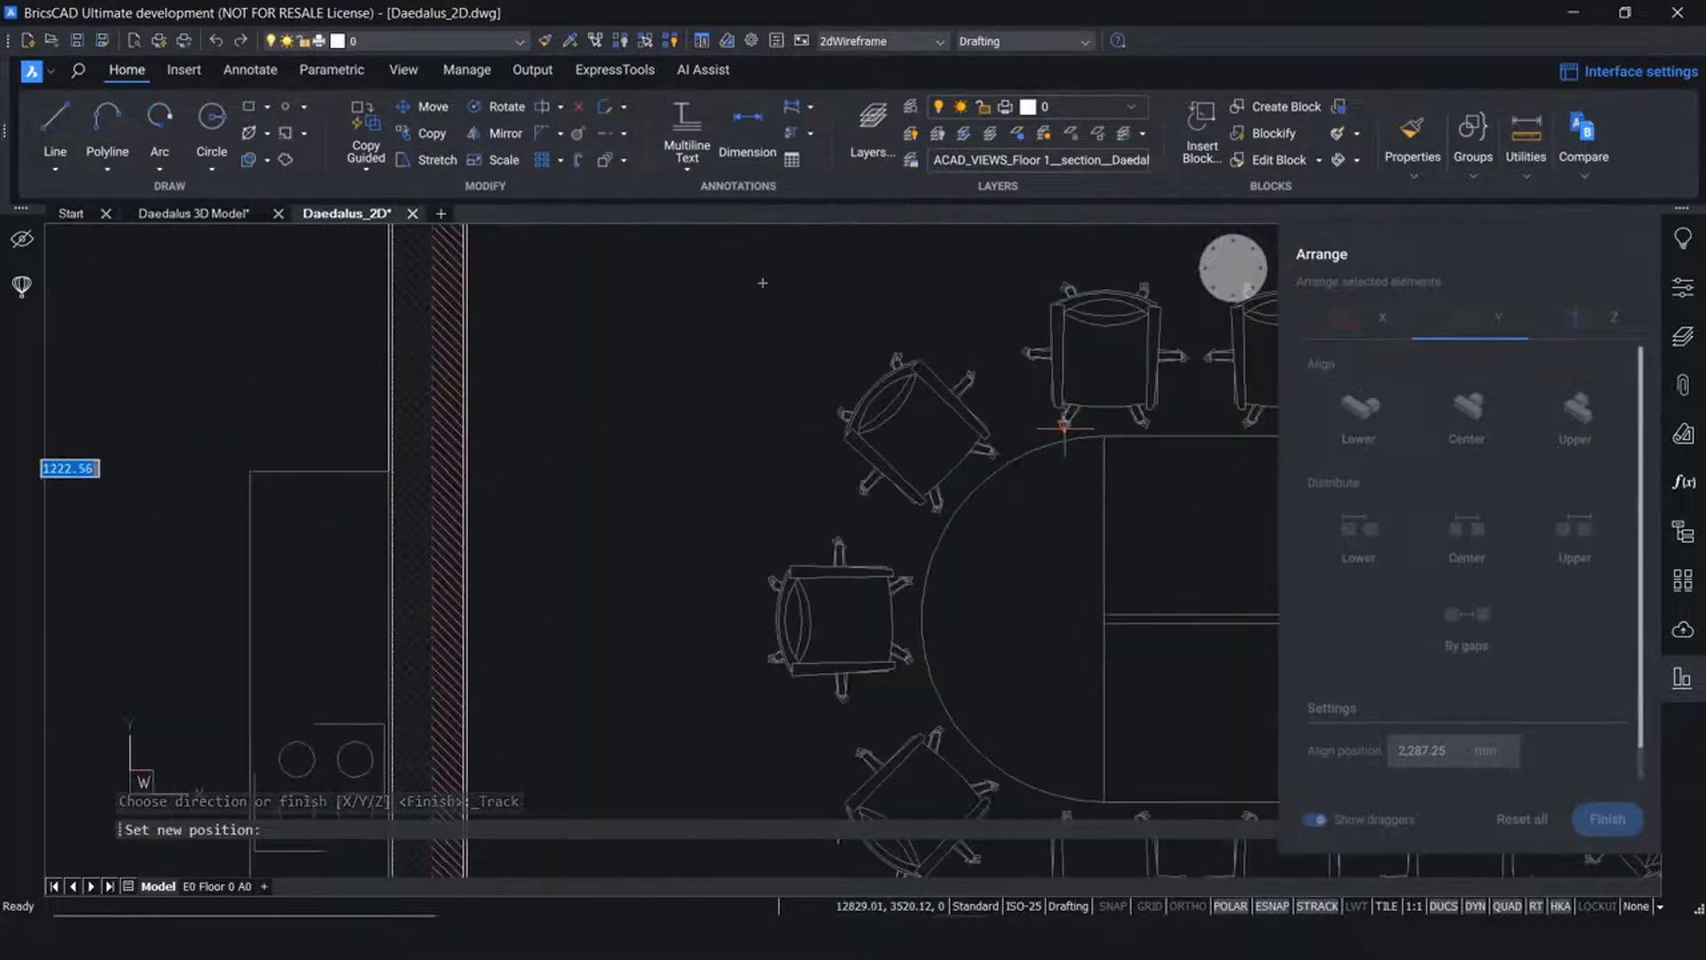
pyautogui.scroll(3, 1070, 440)
pyautogui.click(1086, 446)
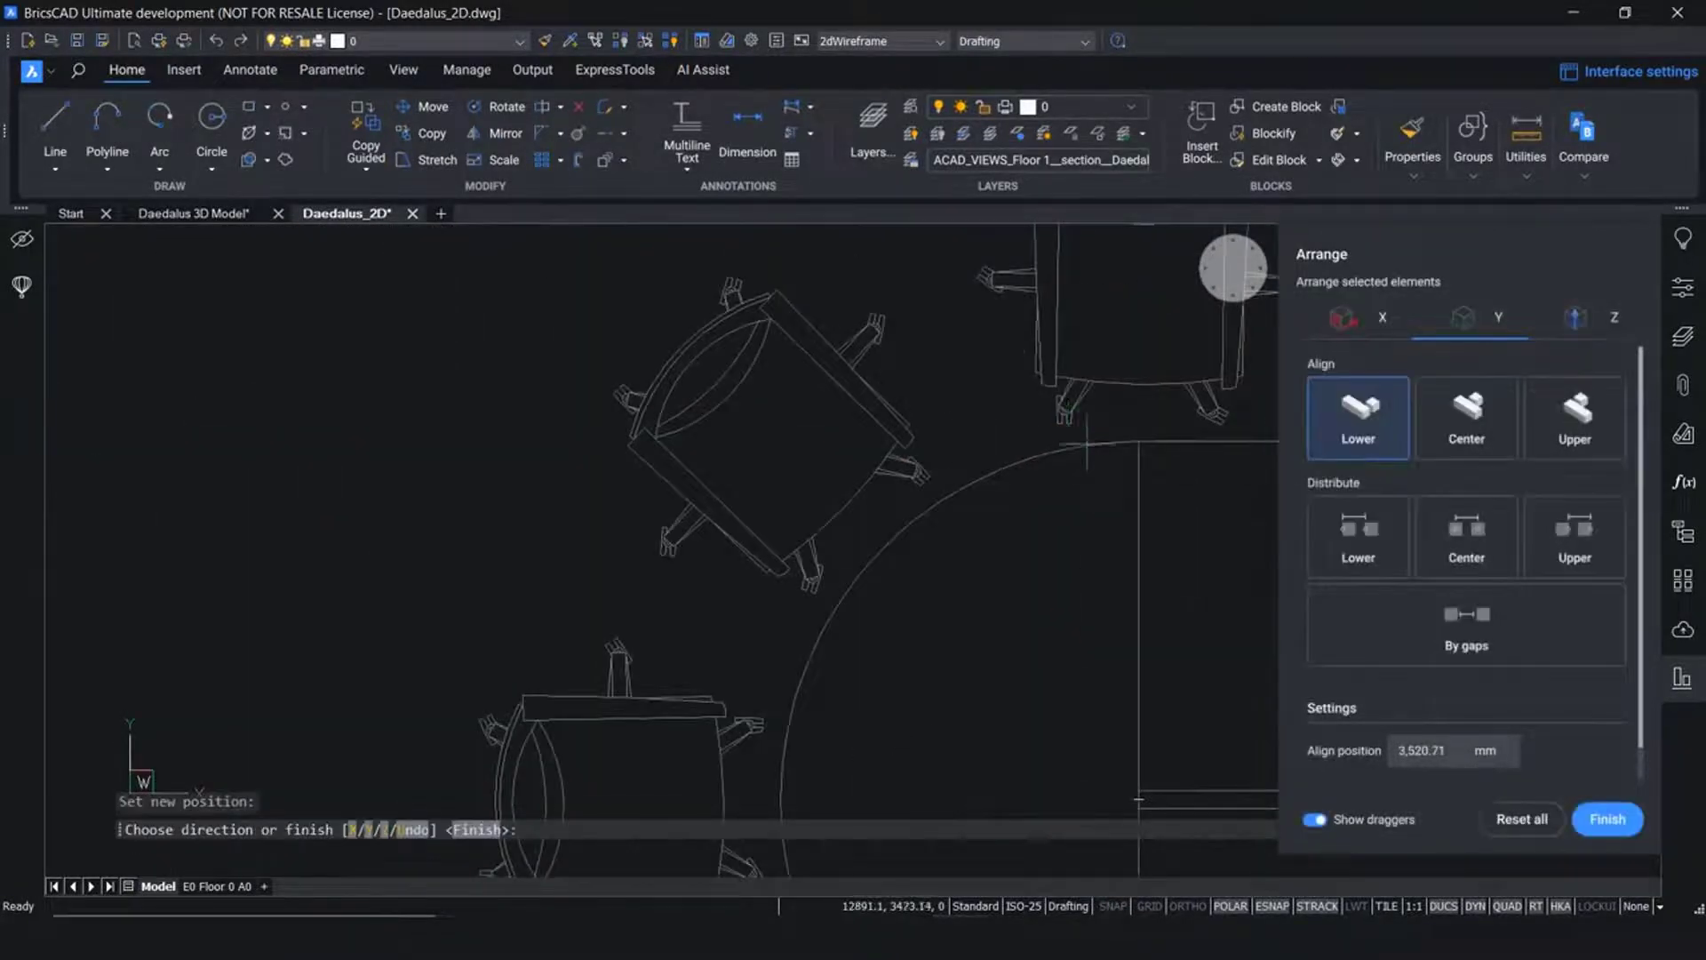
# Distribute the three chairs by gaps along X, narrow the row from both ends with first position 2,849.99 mm, and finish Arrange
pyautogui.scroll(-6, 1086, 446)
pyautogui.scroll(2, 668, 422)
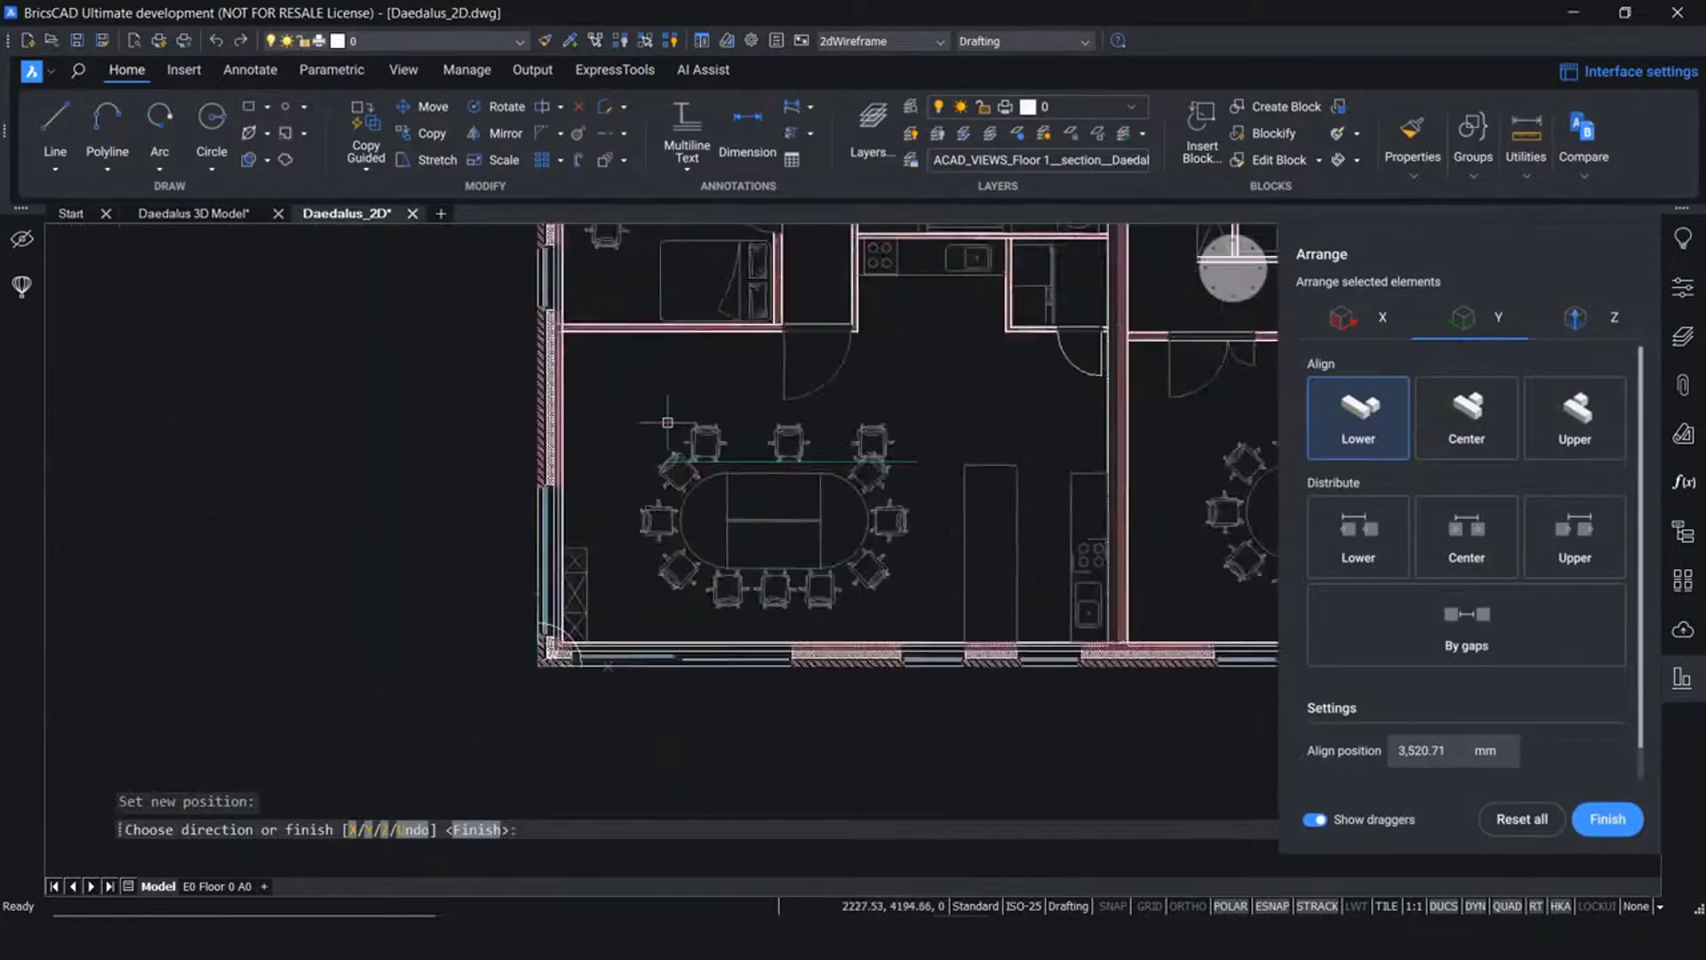
pyautogui.scroll(3, 668, 422)
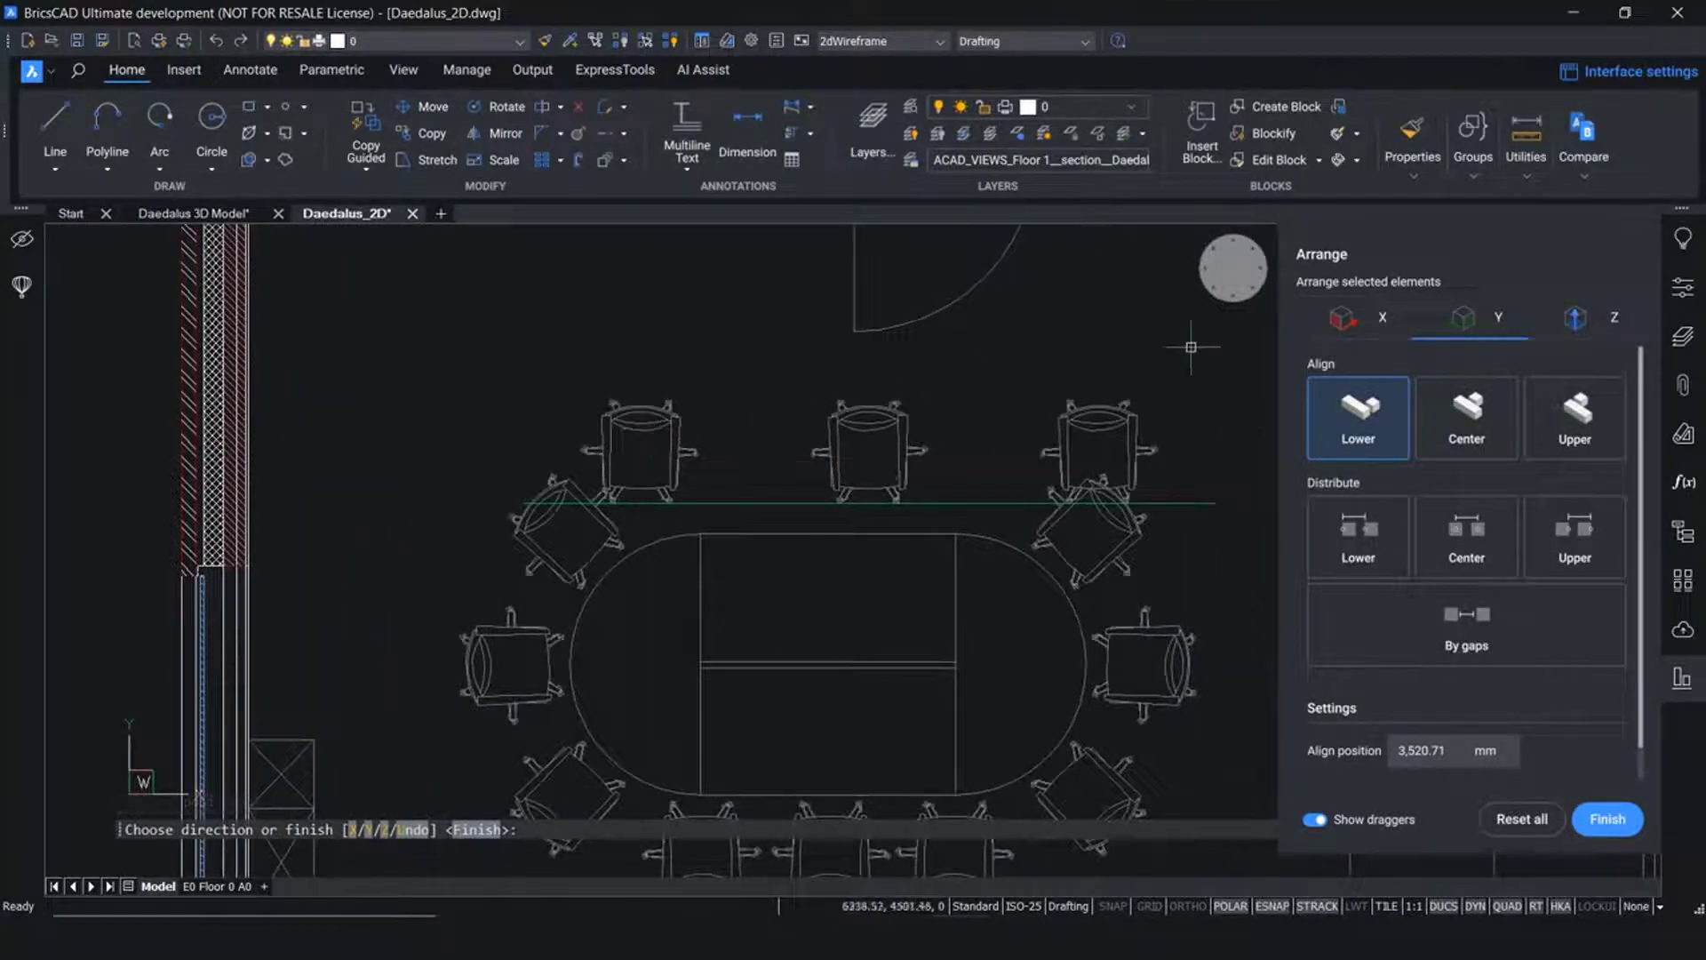
pyautogui.click(1347, 322)
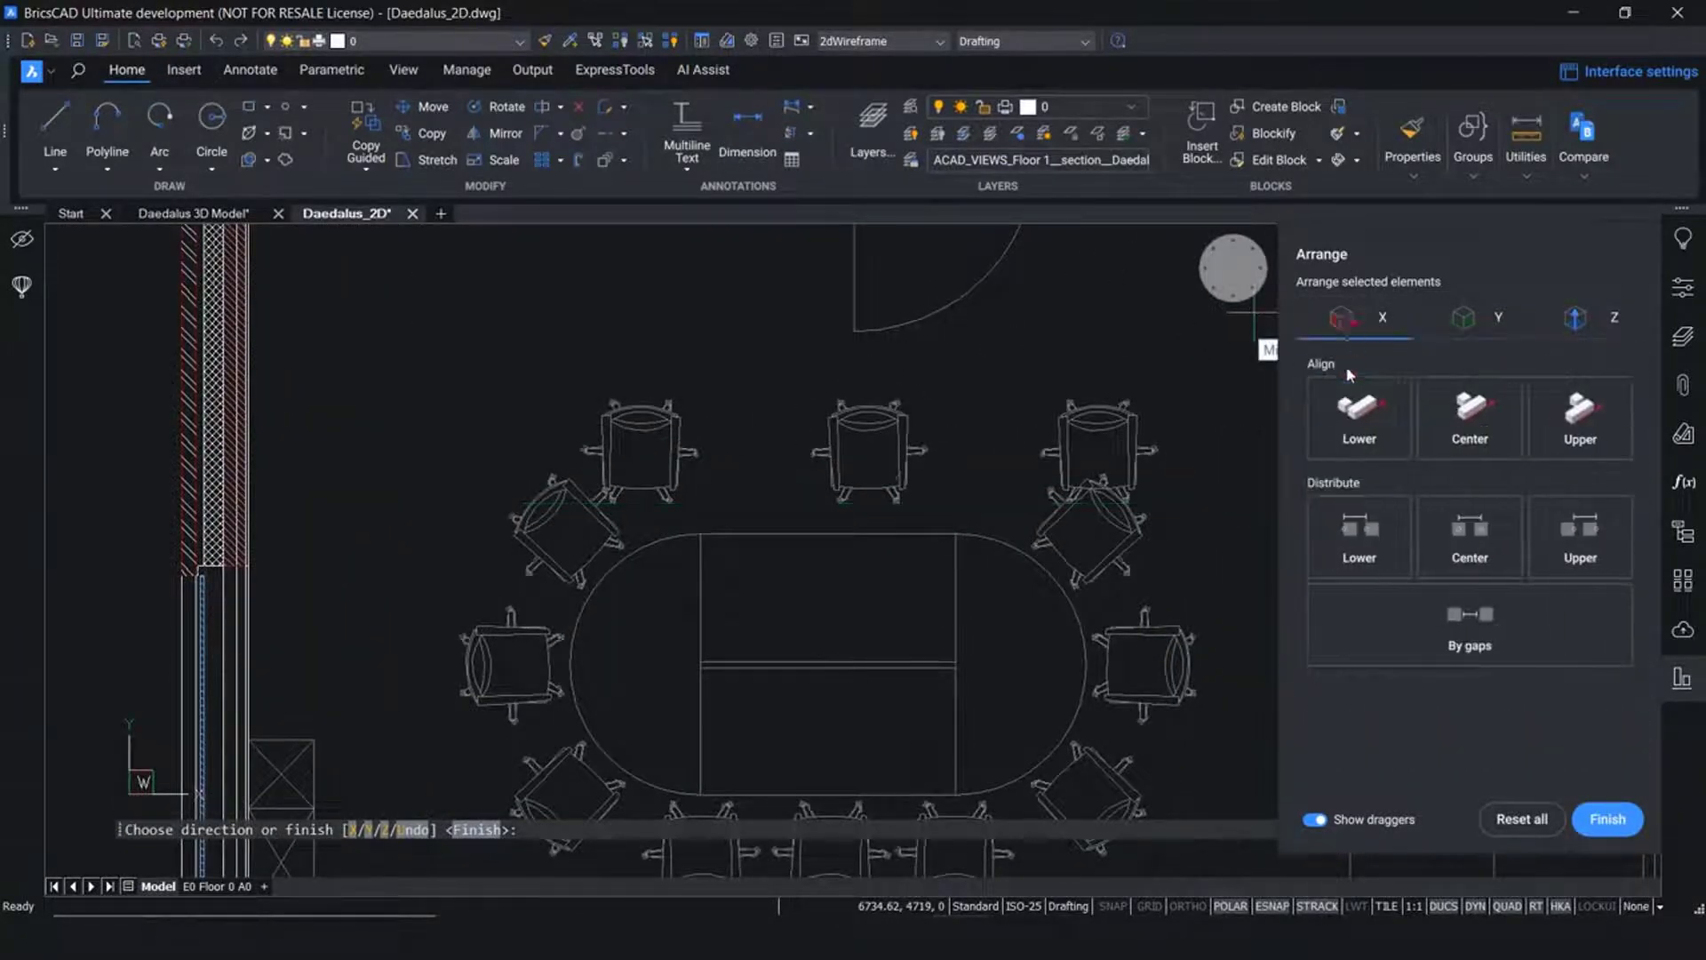
pyautogui.click(1437, 610)
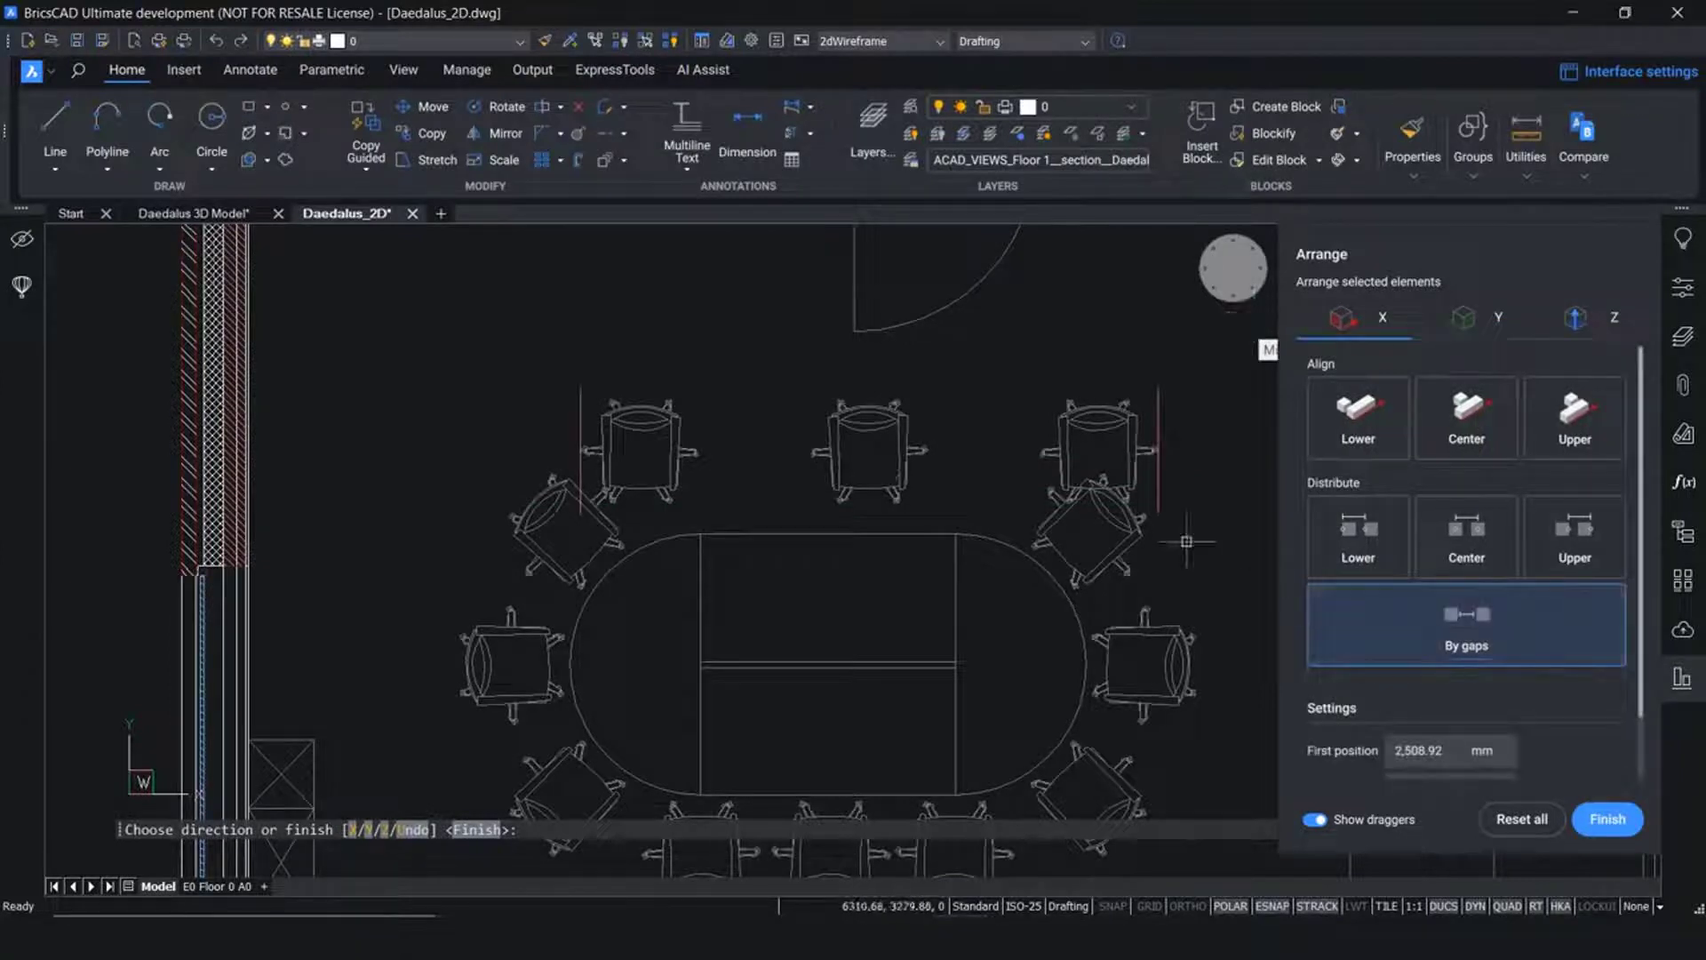
pyautogui.click(1158, 431)
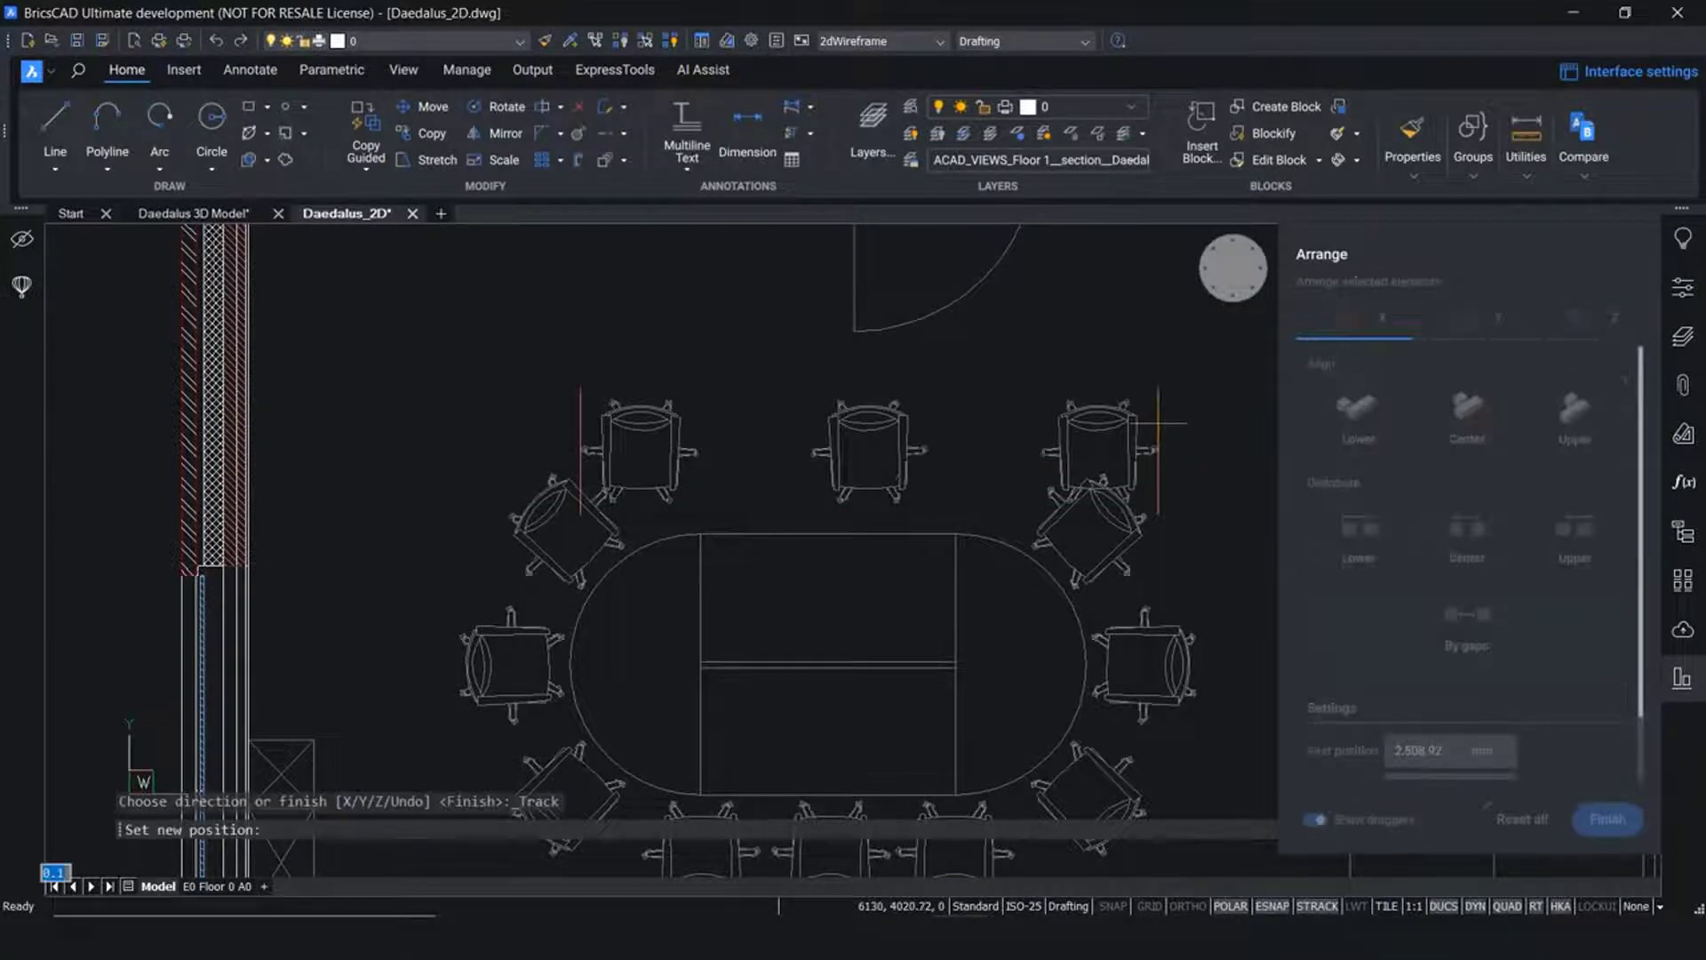
pyautogui.click(1028, 433)
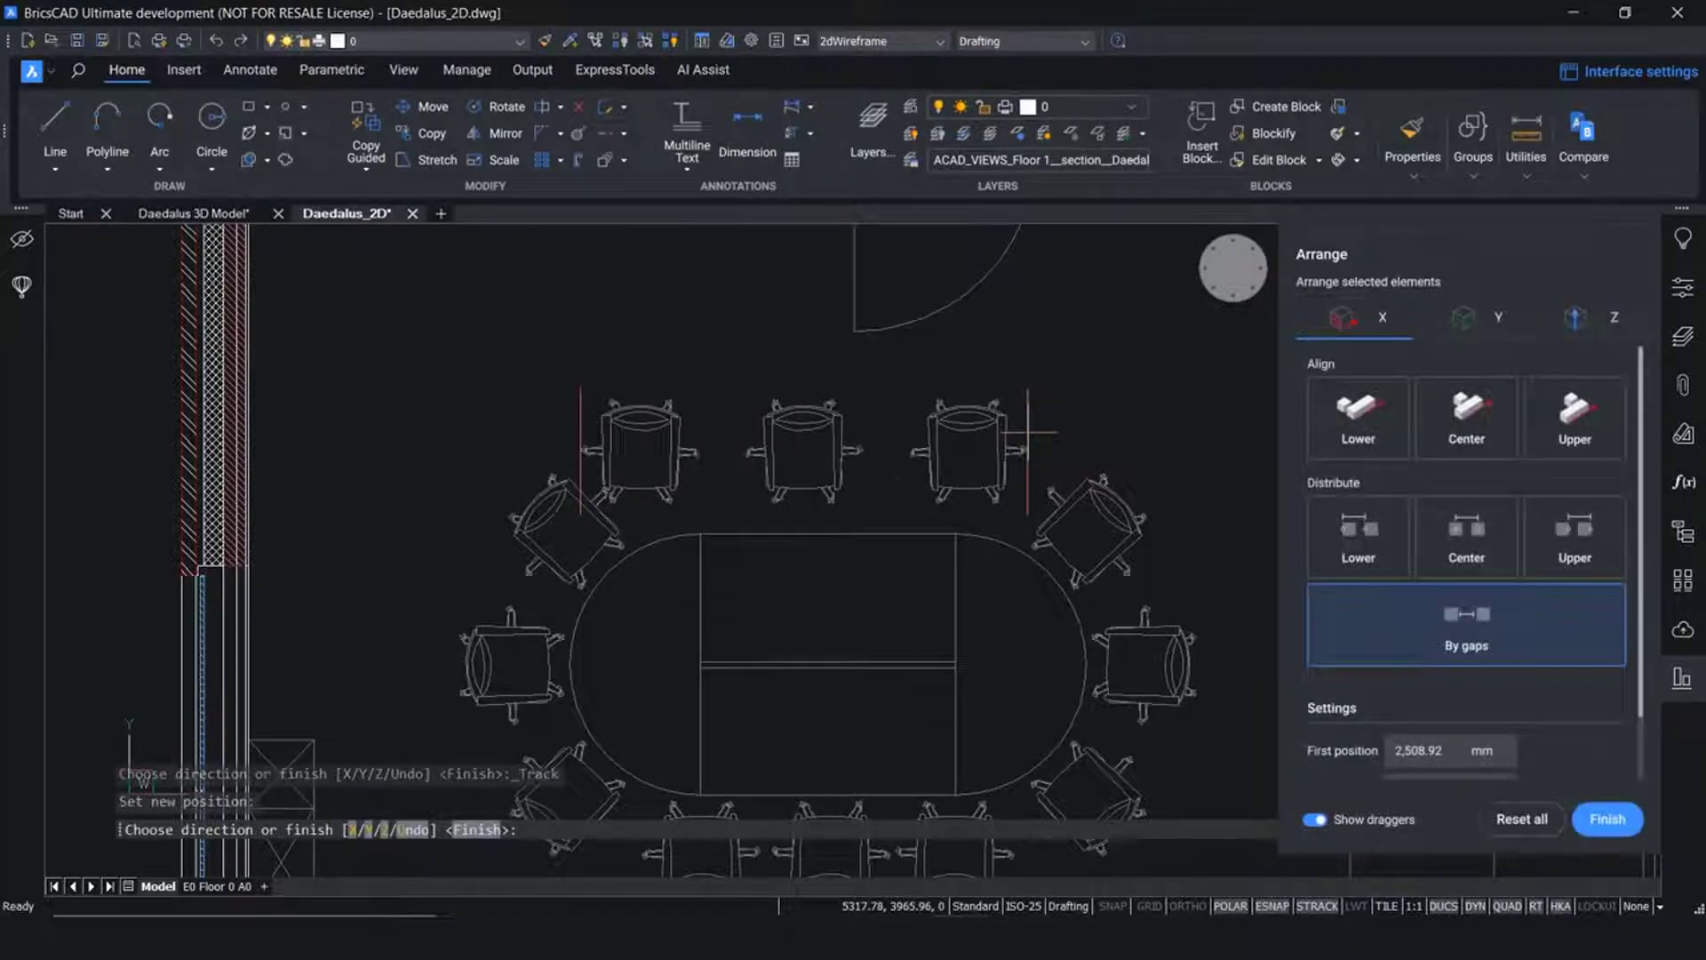
pyautogui.click(578, 418)
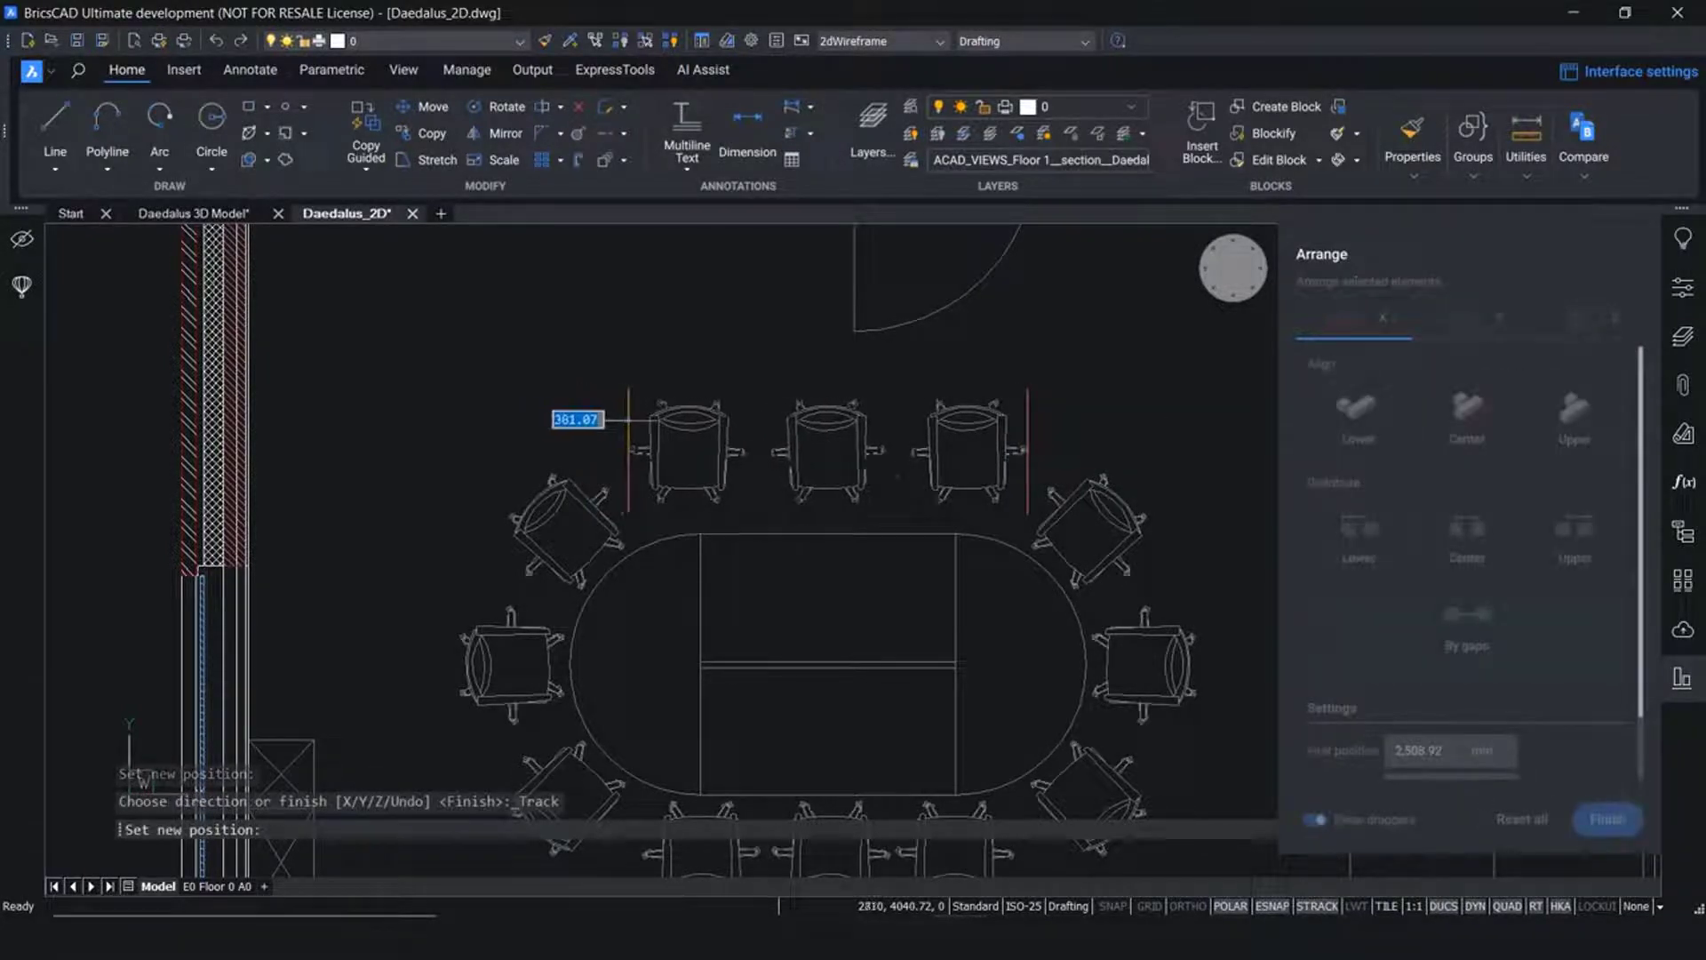
pyautogui.click(635, 419)
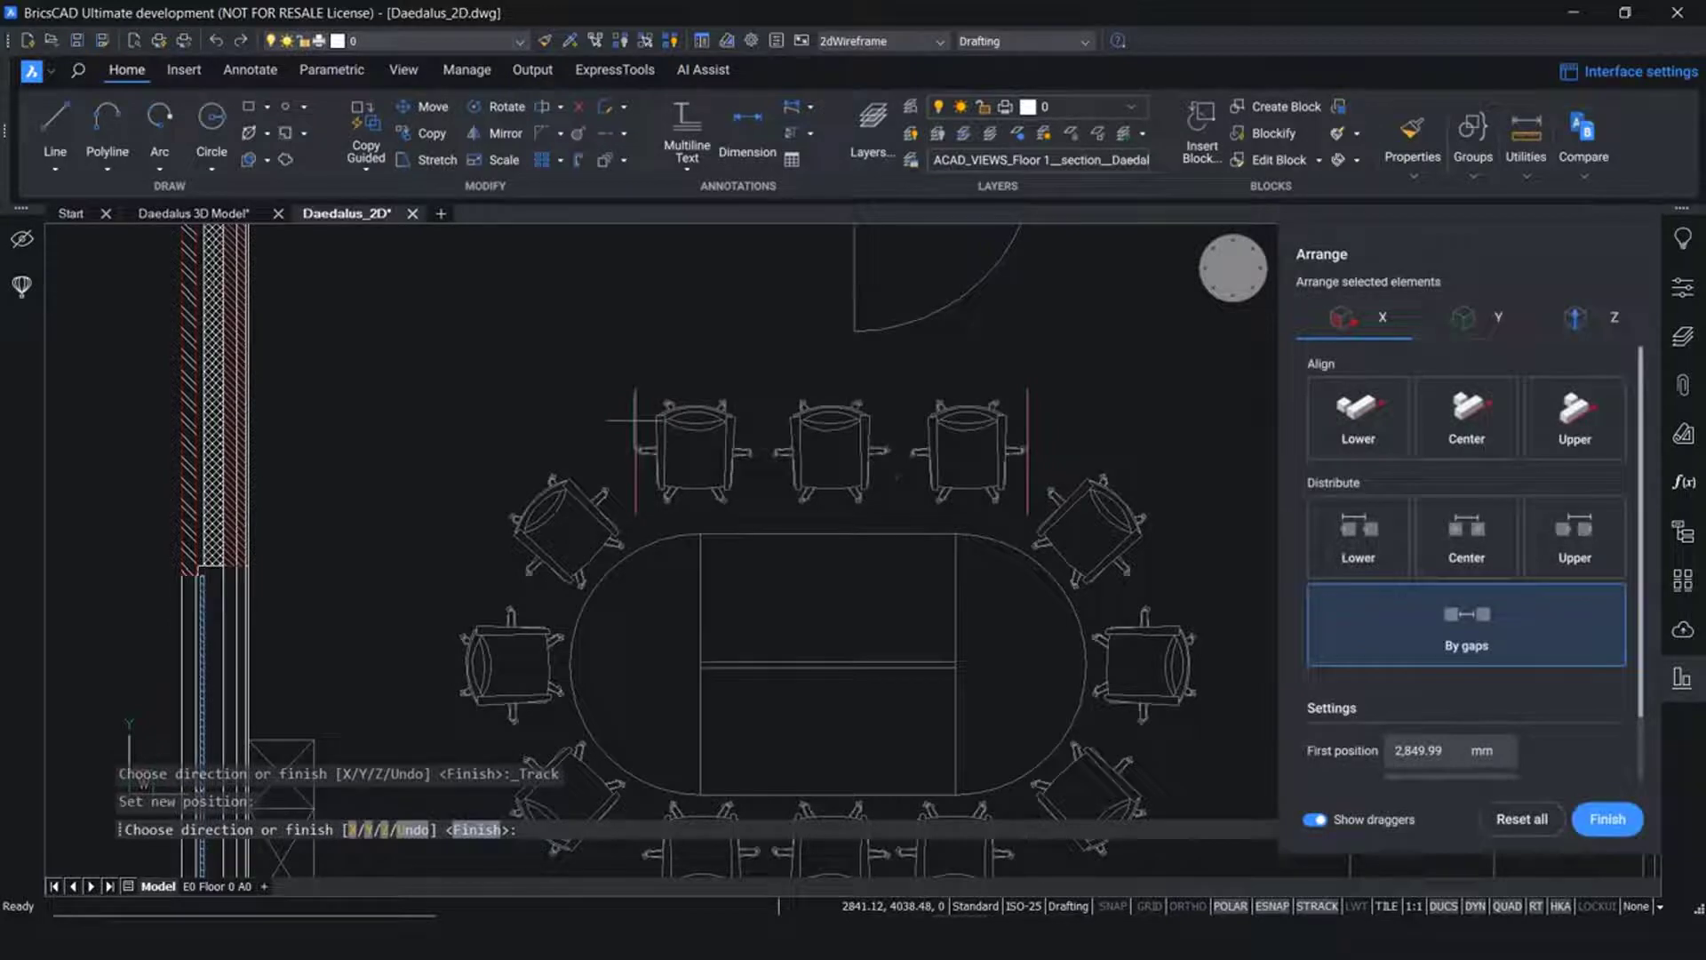
pyautogui.click(1606, 819)
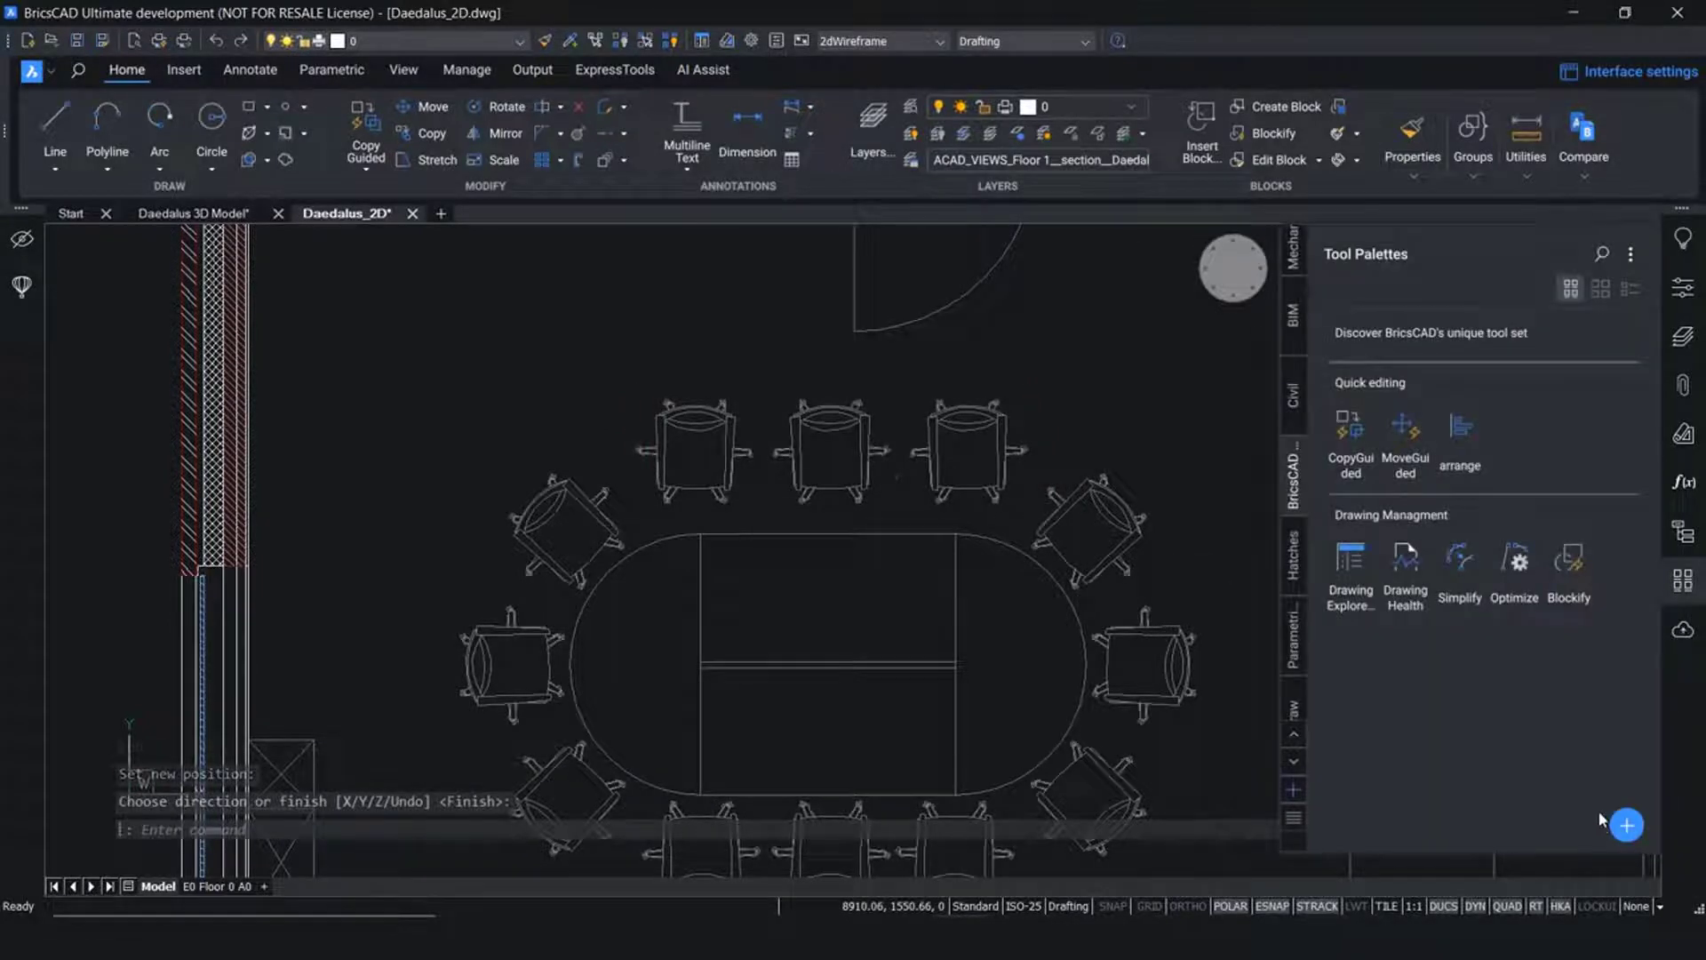
# Switch to the Daedalus 3D Model drawing and orbit the building to show its sectioned floors and balconies
pyautogui.click(212, 215)
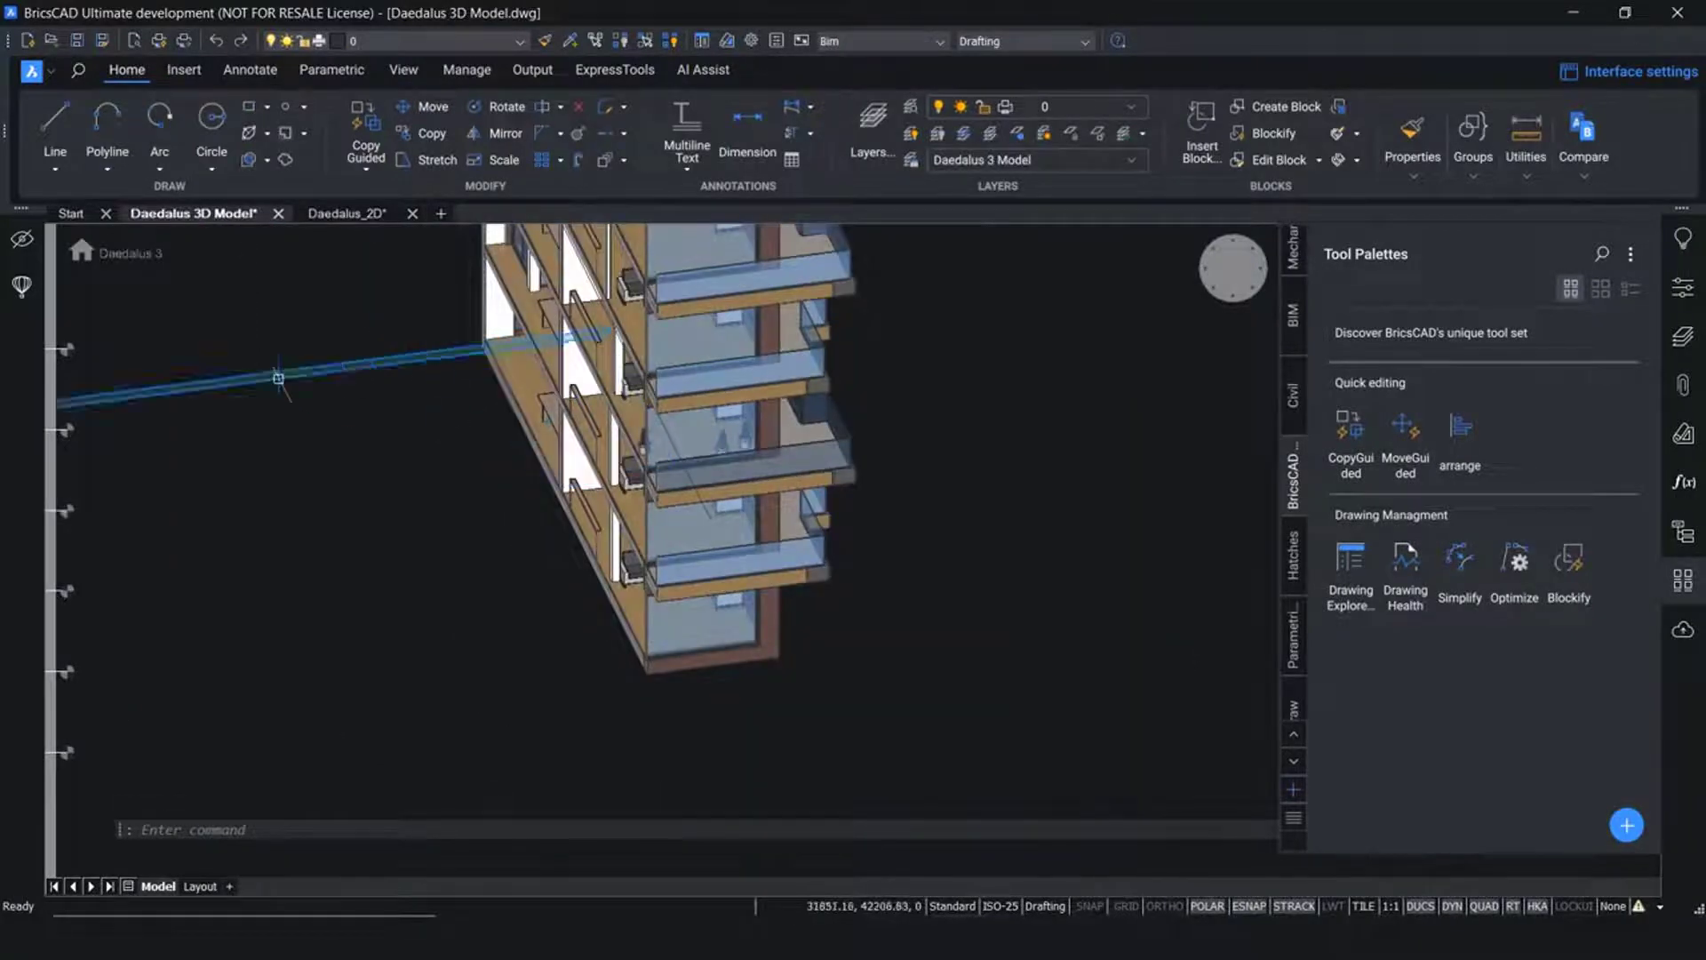
pyautogui.keyDown('shift'); pyautogui.moveTo(317, 397); pyautogui.dragTo(633, 588, button='middle'); pyautogui.keyUp('shift')
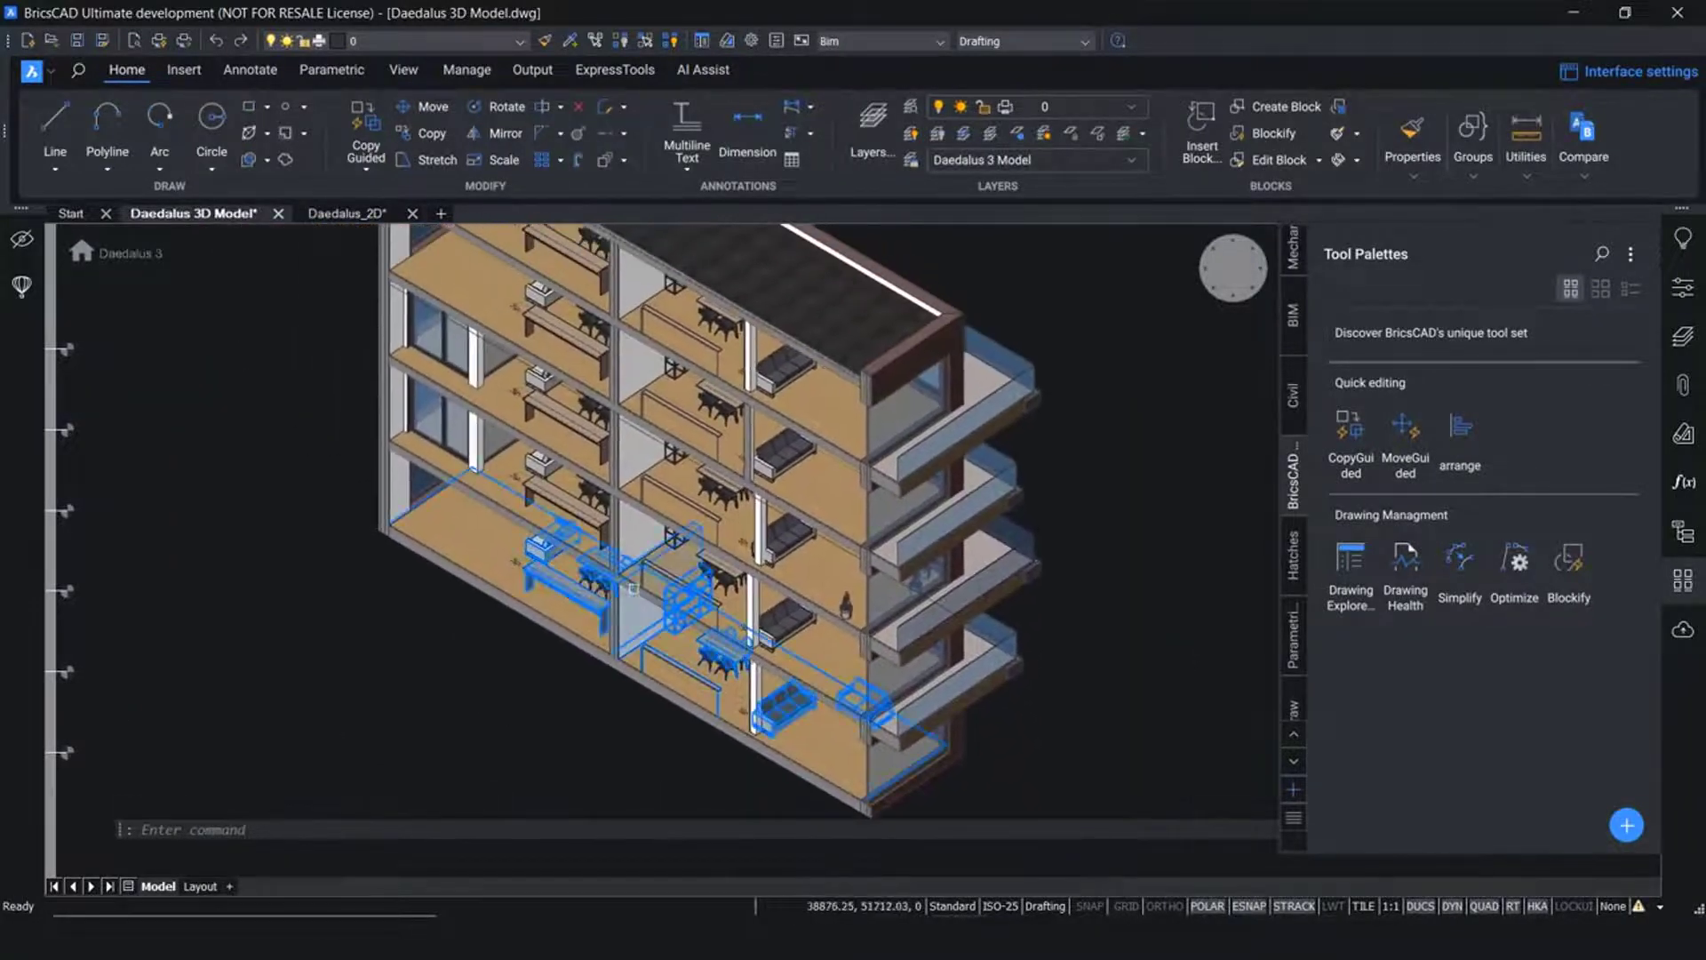
pyautogui.scroll(2, 947, 398)
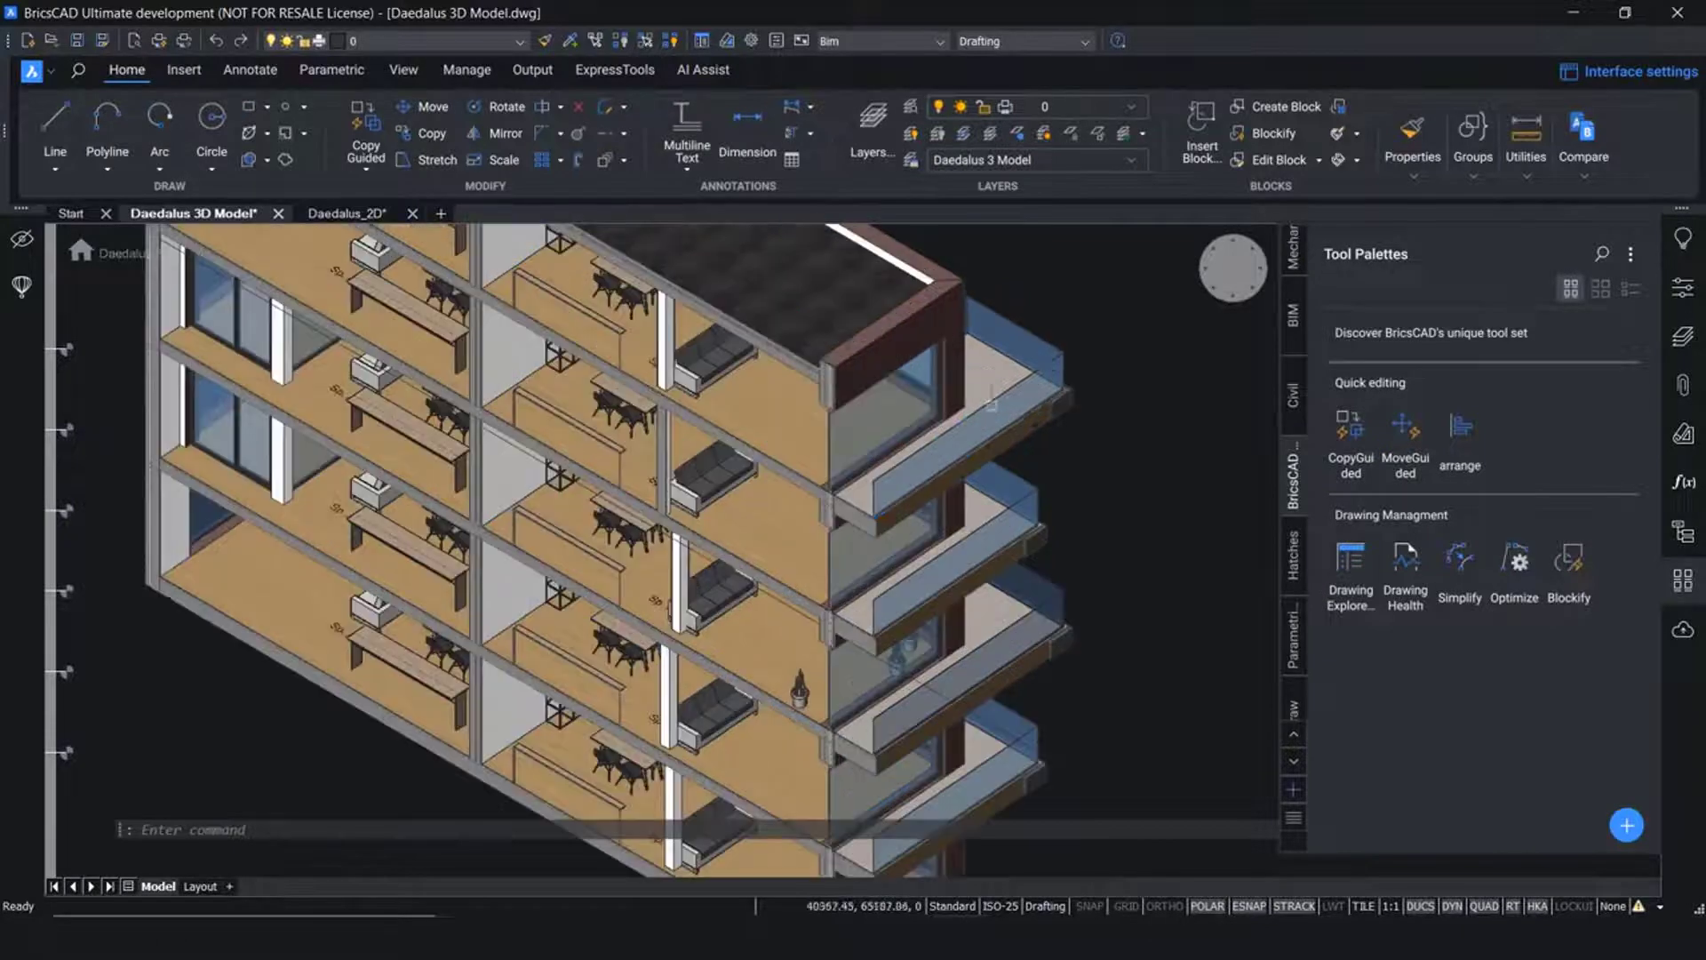
pyautogui.scroll(-2, 1150, 420)
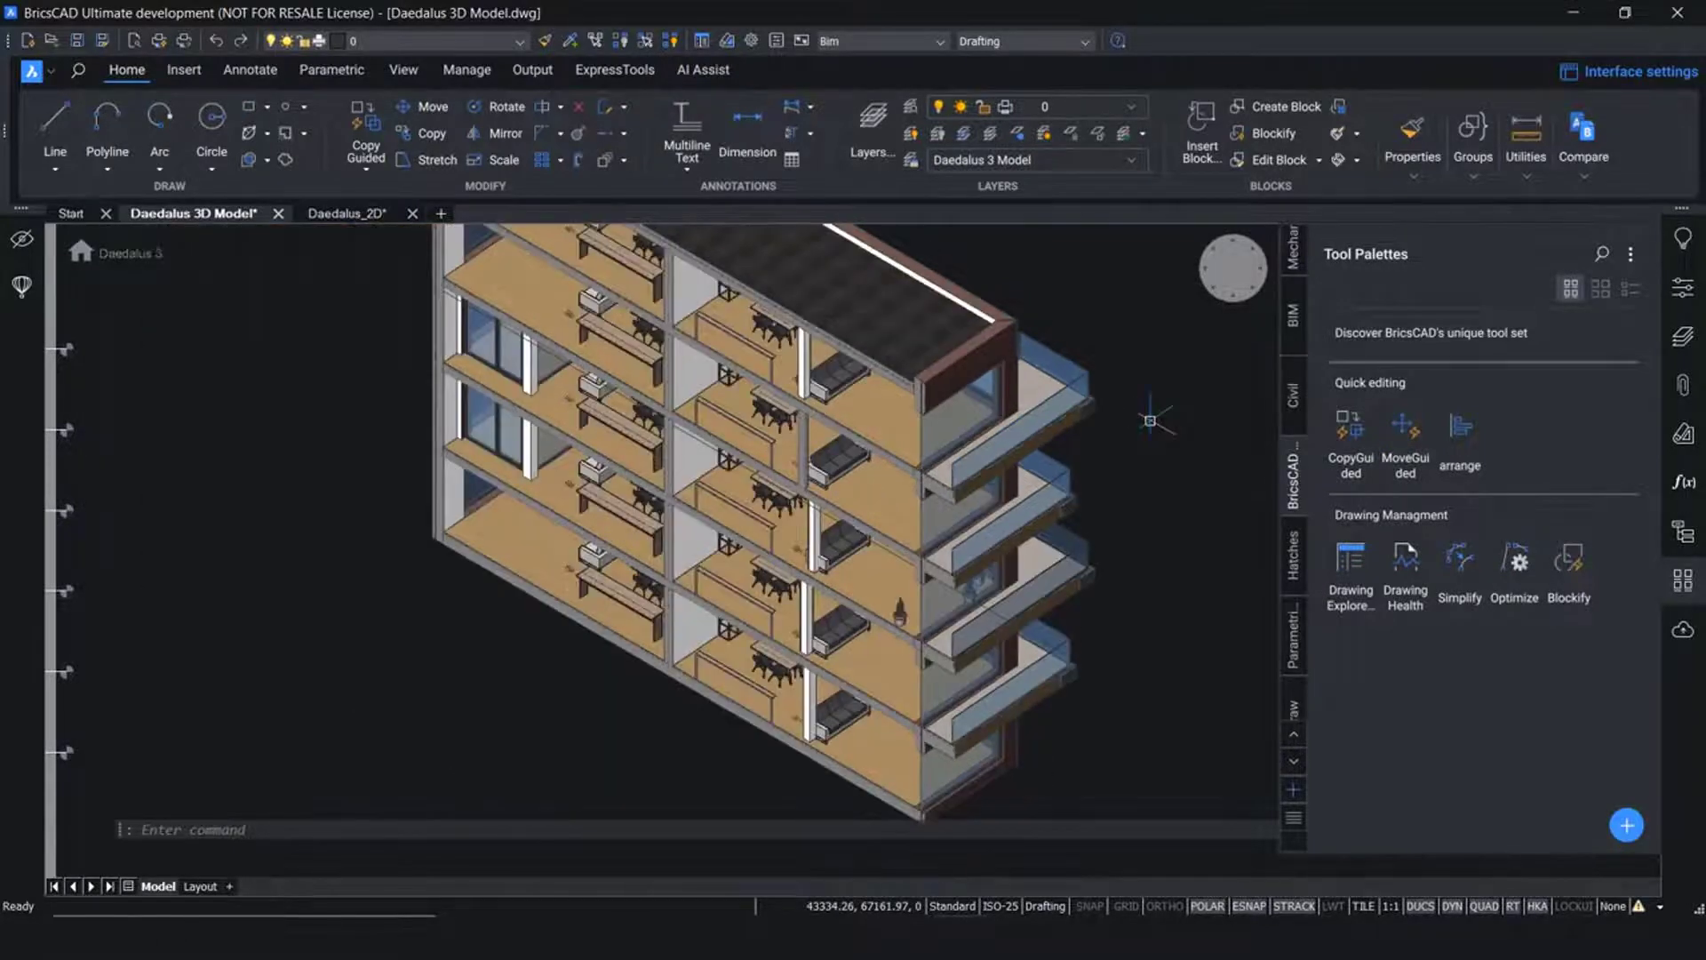
# Align the five stacked columns beside the sofas, one per floor, by their centers along Y with Arrange
pyautogui.click(1460, 428)
pyautogui.scroll(2, 817, 354)
pyautogui.click(794, 355)
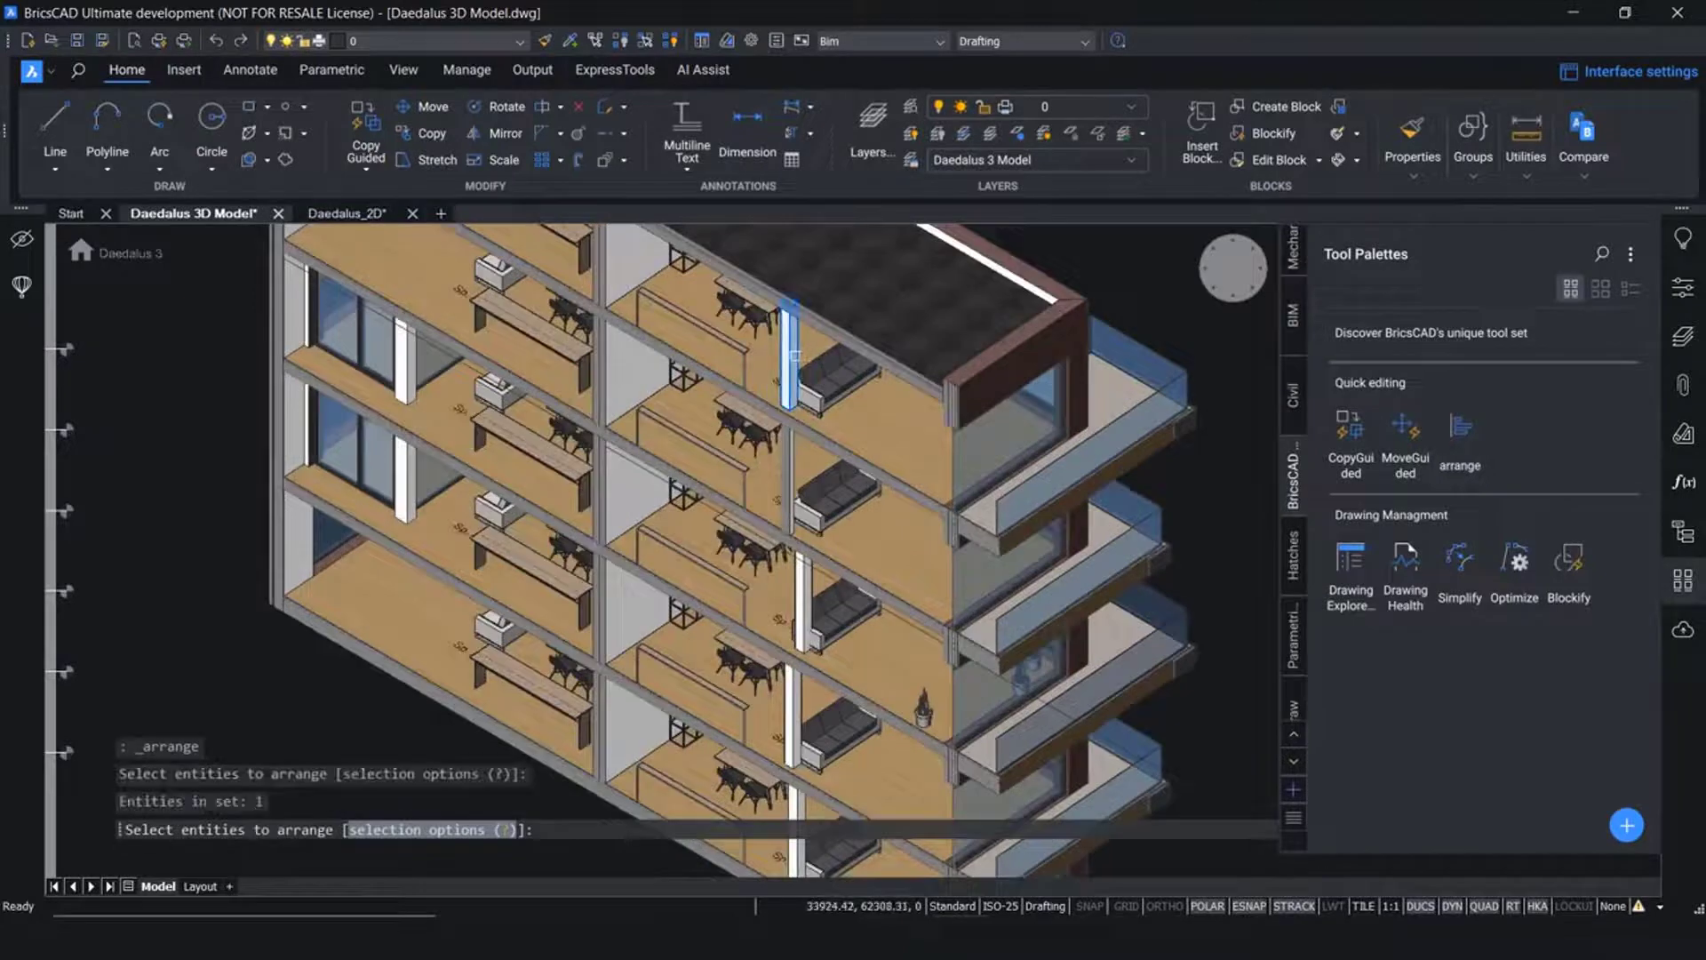
pyautogui.click(790, 480)
pyautogui.click(804, 597)
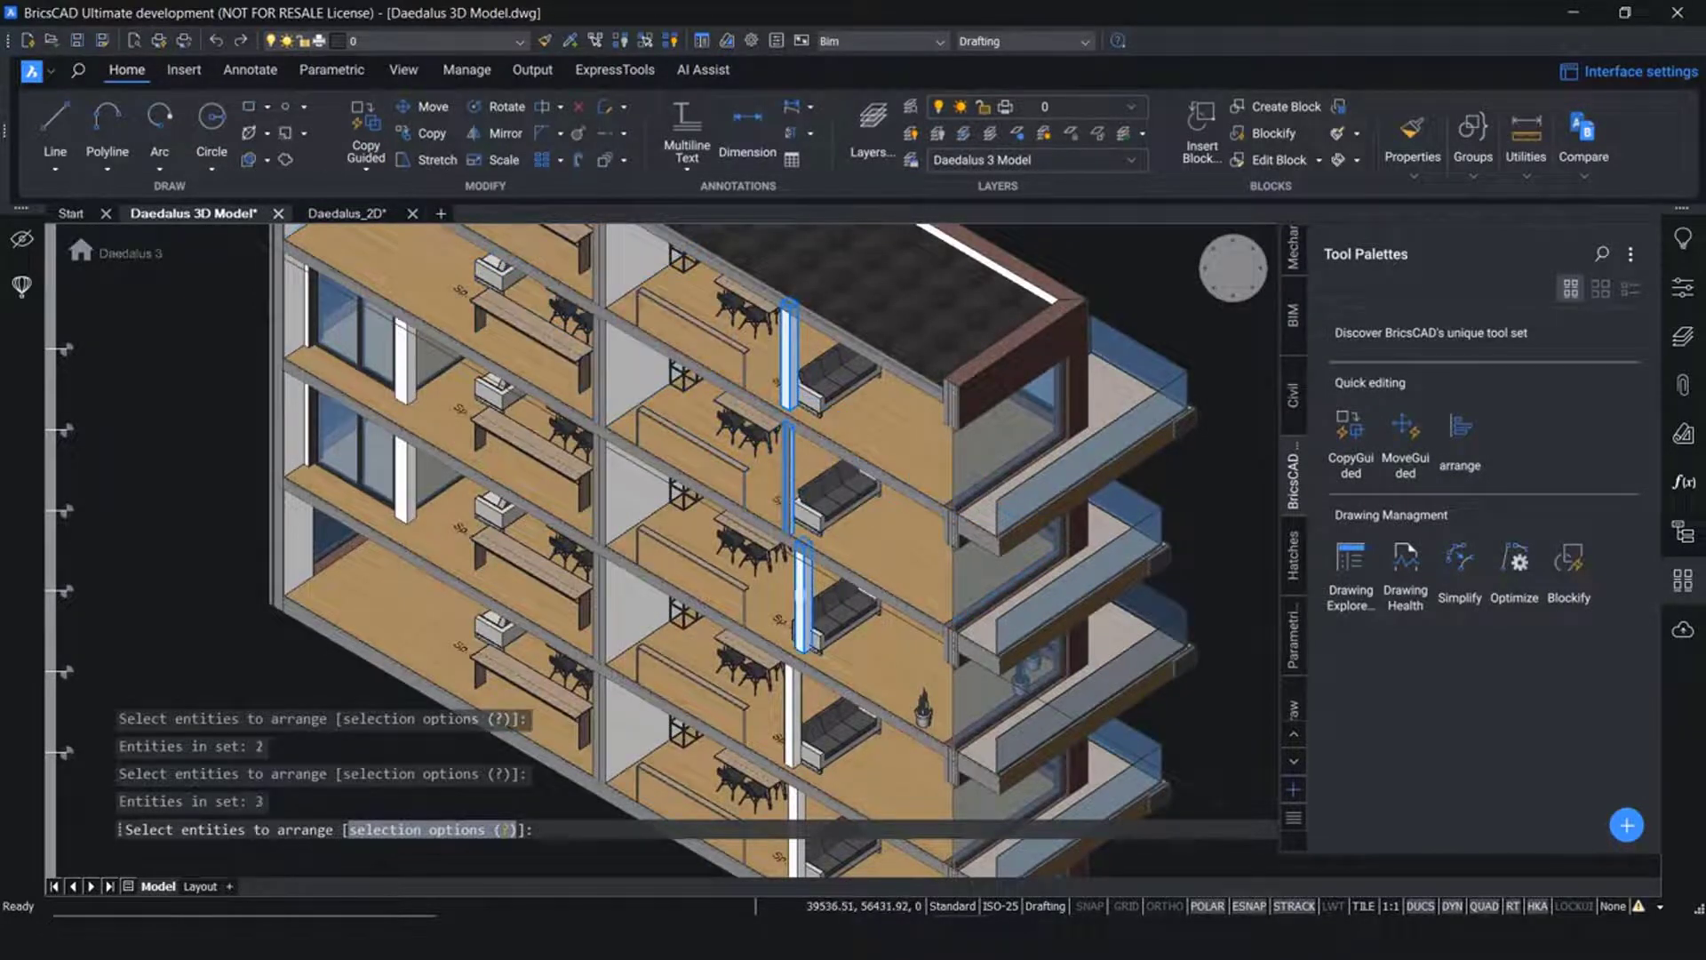
pyautogui.moveTo(804, 598); pyautogui.dragTo(813, 311, button='middle')
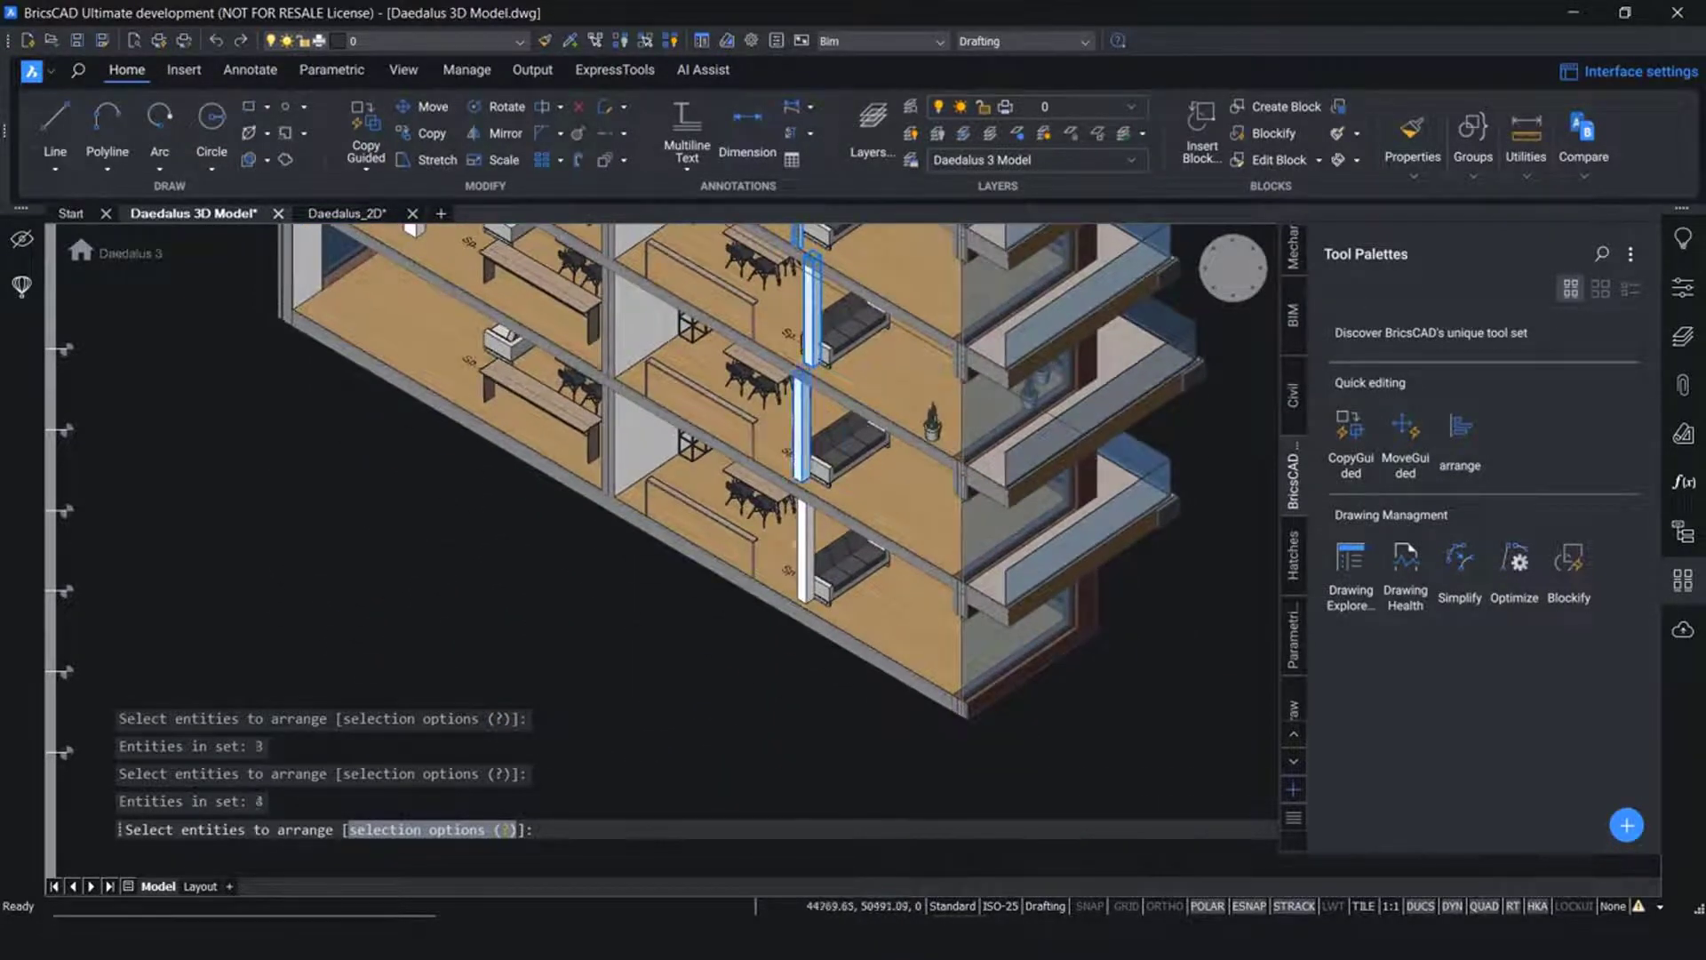
pyautogui.click(797, 549)
pyautogui.press('Return')
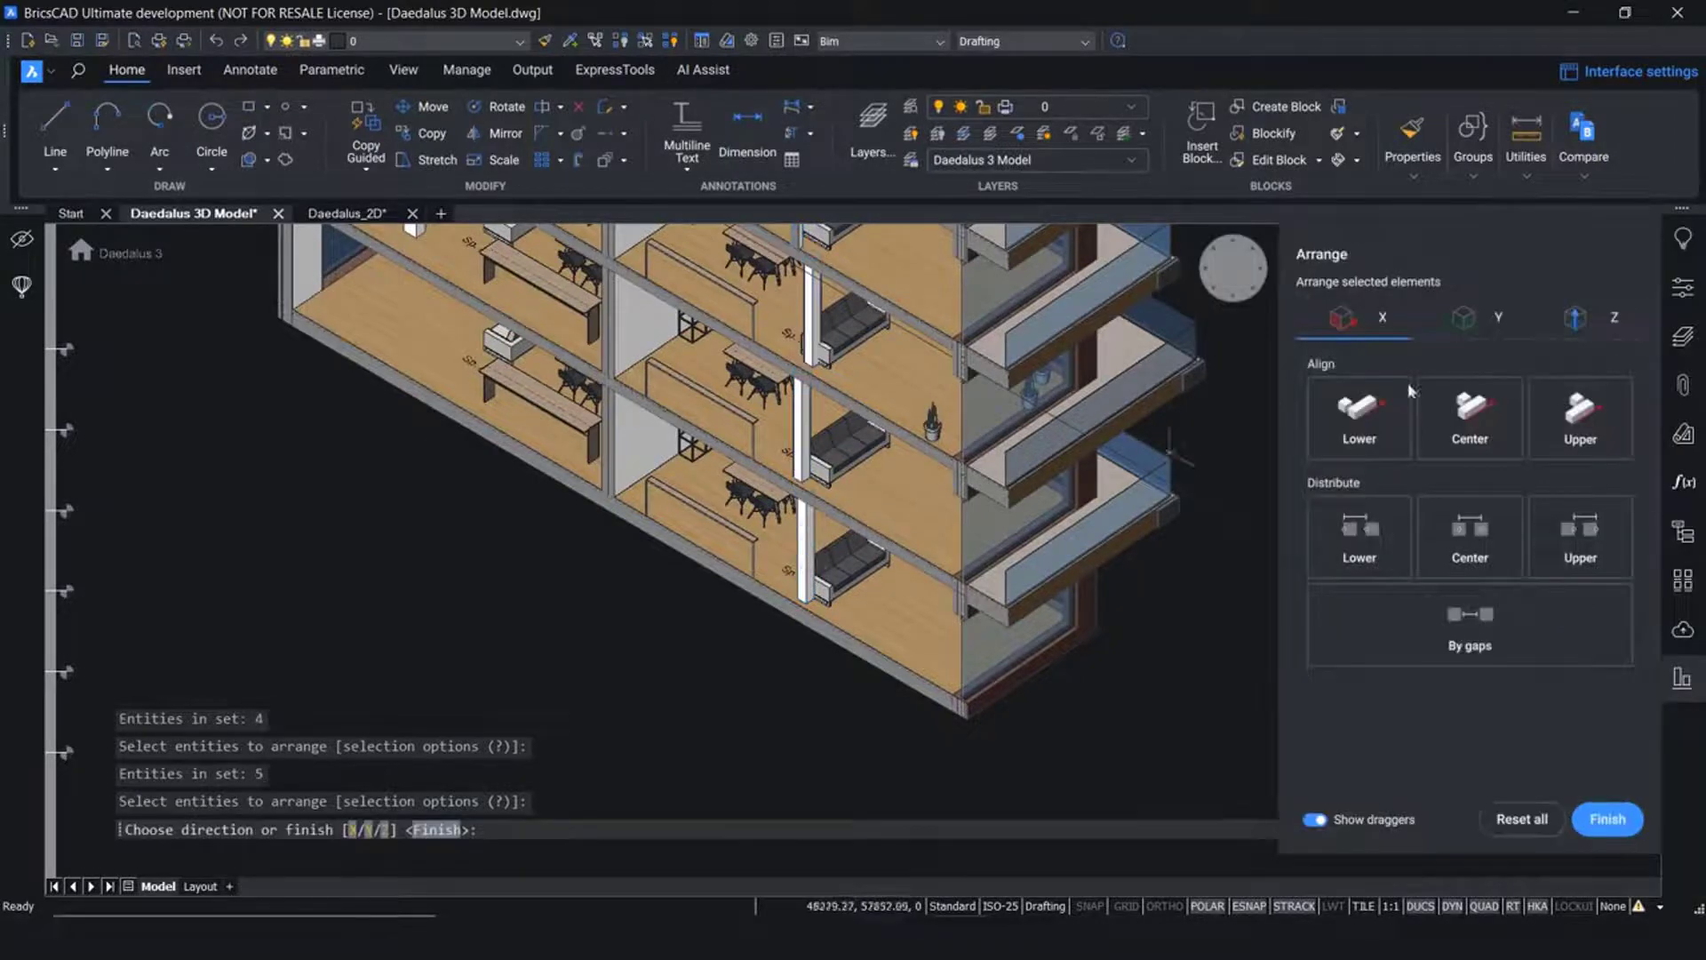
pyautogui.click(1480, 320)
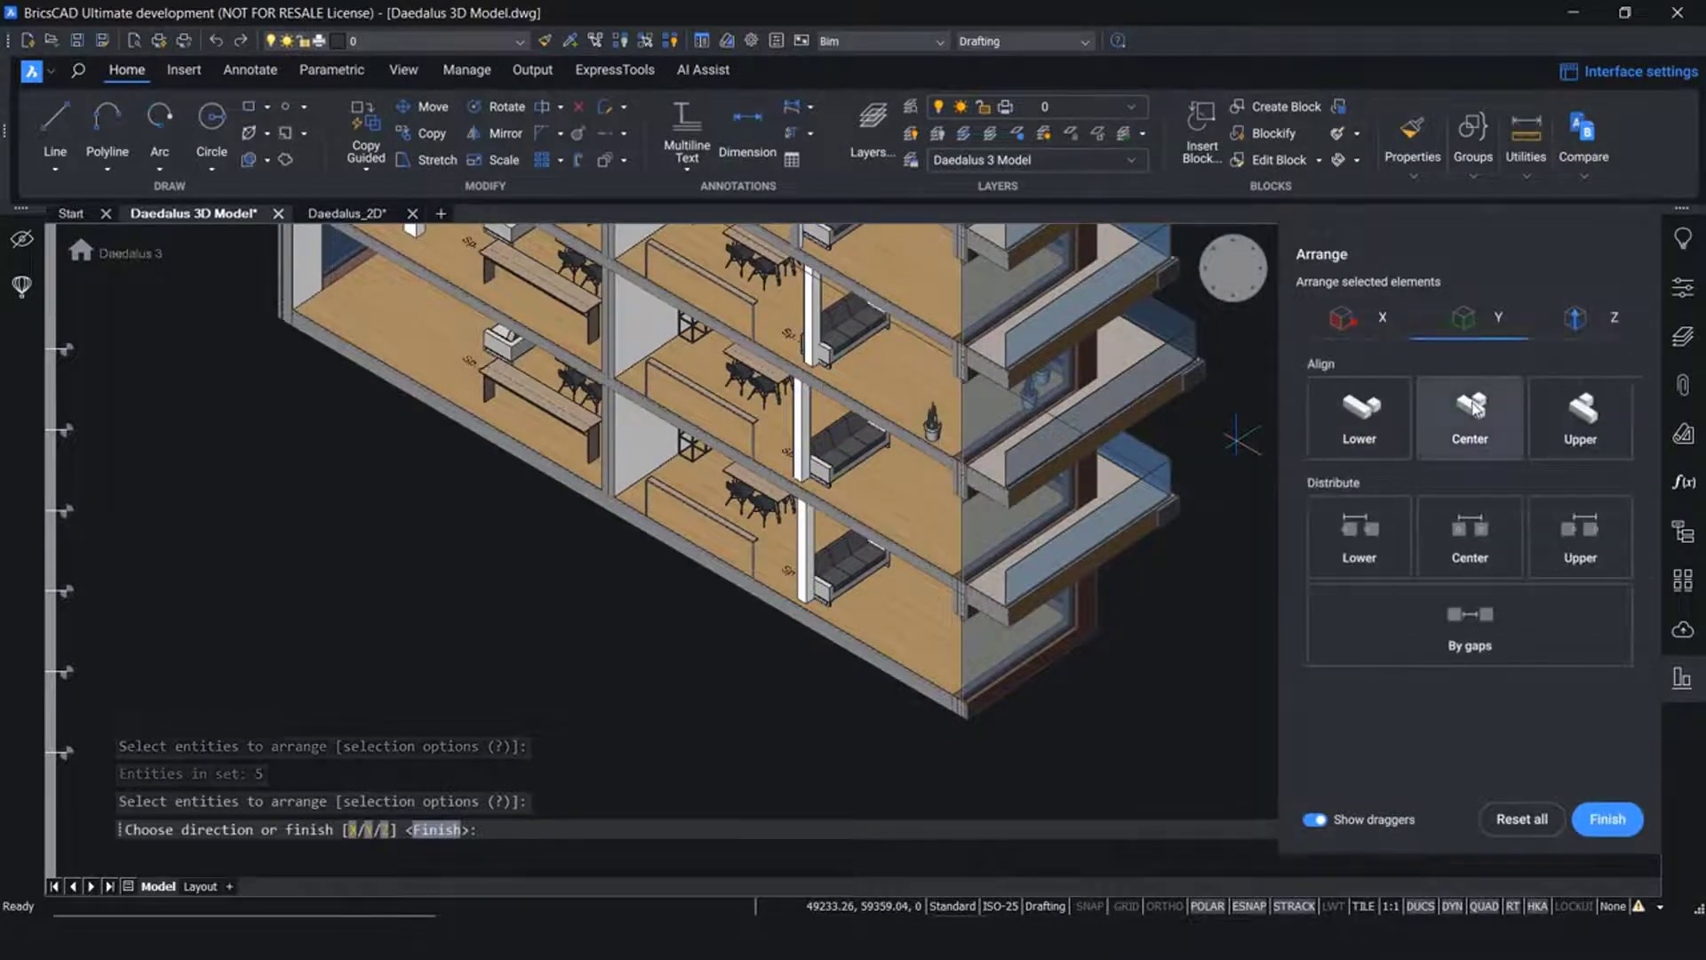
pyautogui.click(1477, 409)
pyautogui.moveTo(1104, 436); pyautogui.dragTo(1118, 487, button='middle')
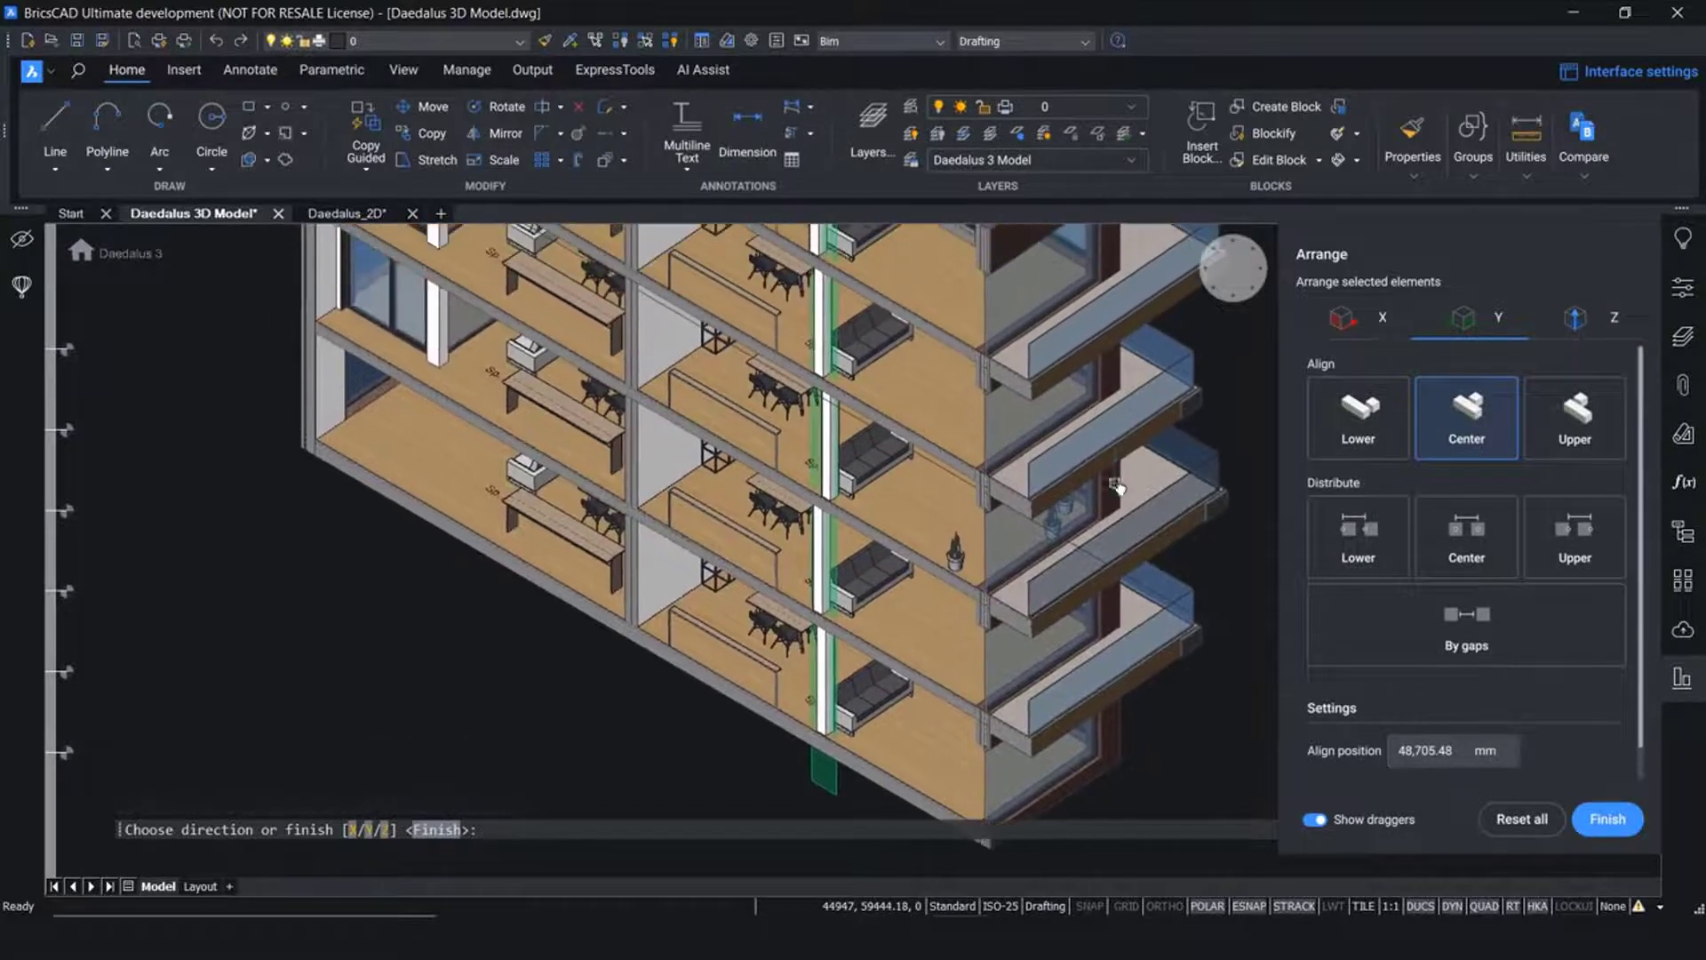
# Align the five columns by their centers along X, move them to align position 47,841.69 mm, and finish Arrange
pyautogui.click(1357, 320)
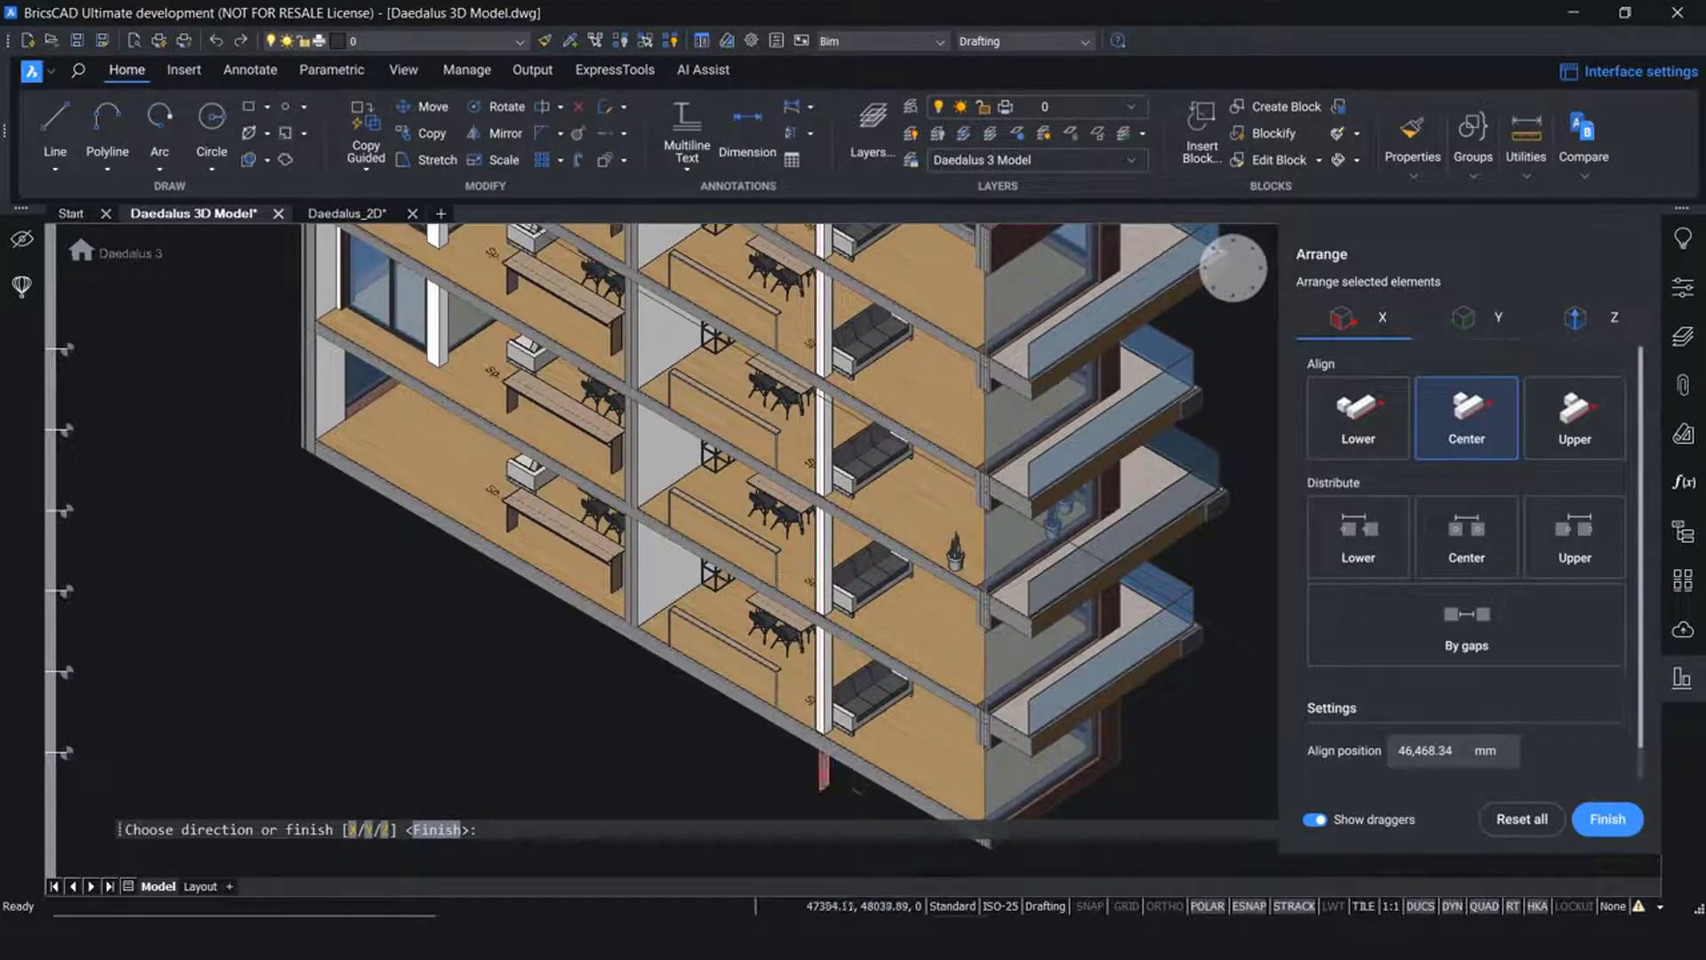
pyautogui.click(824, 782)
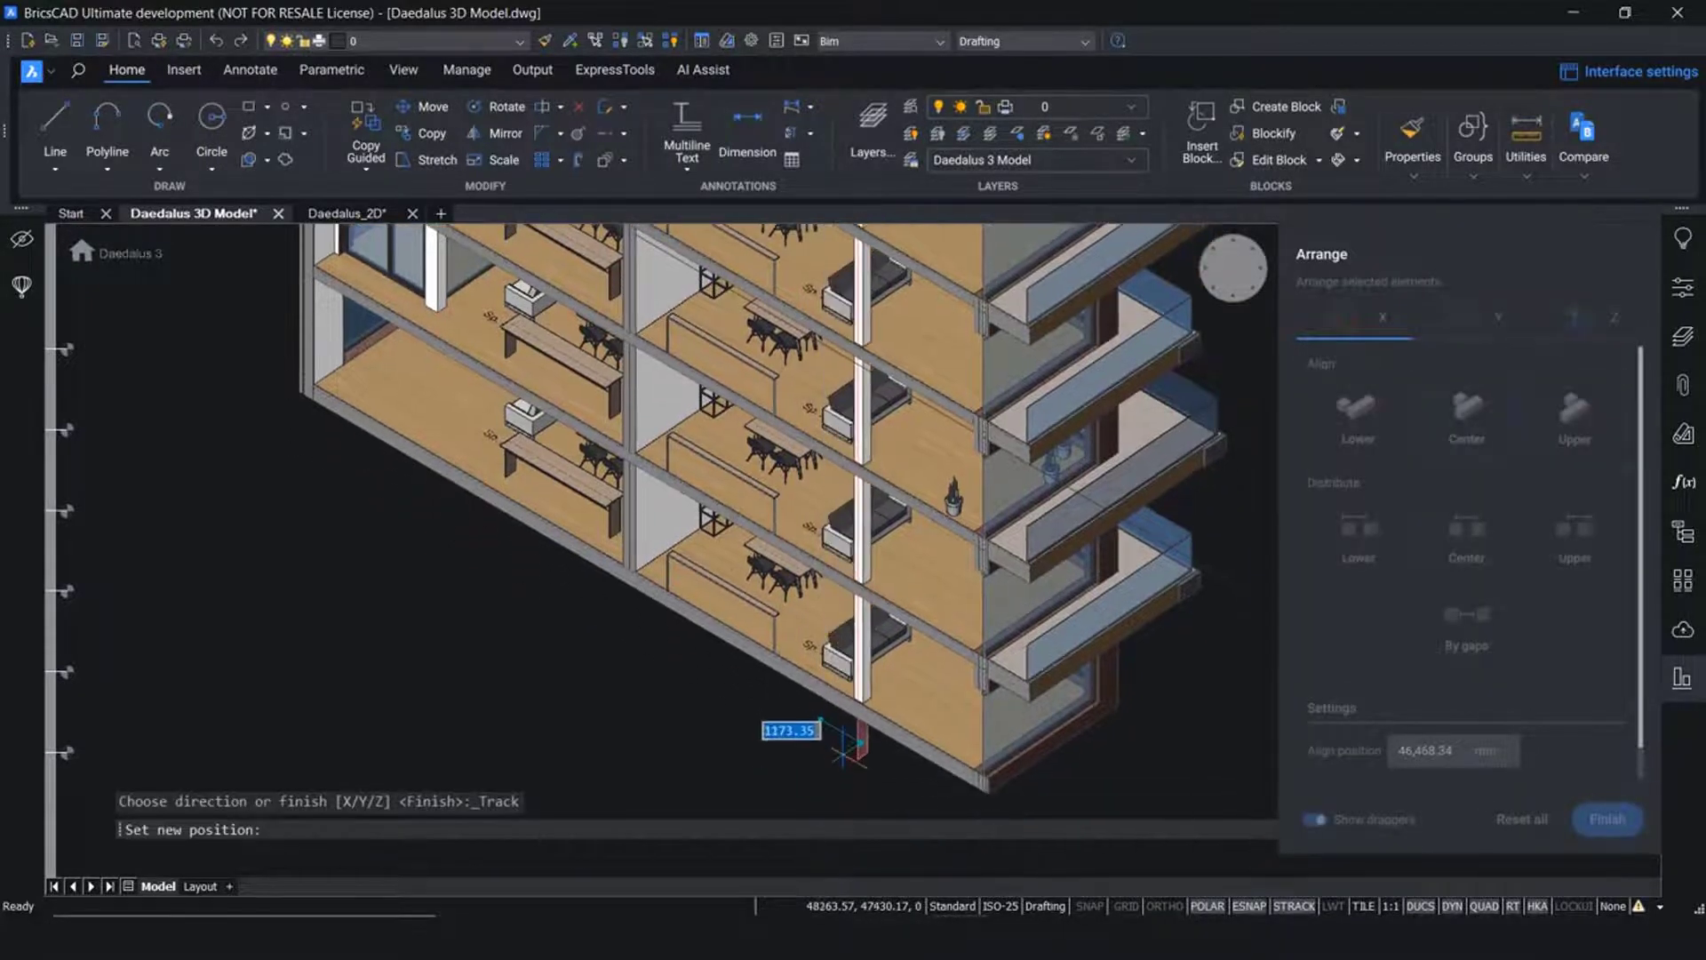
pyautogui.click(842, 749)
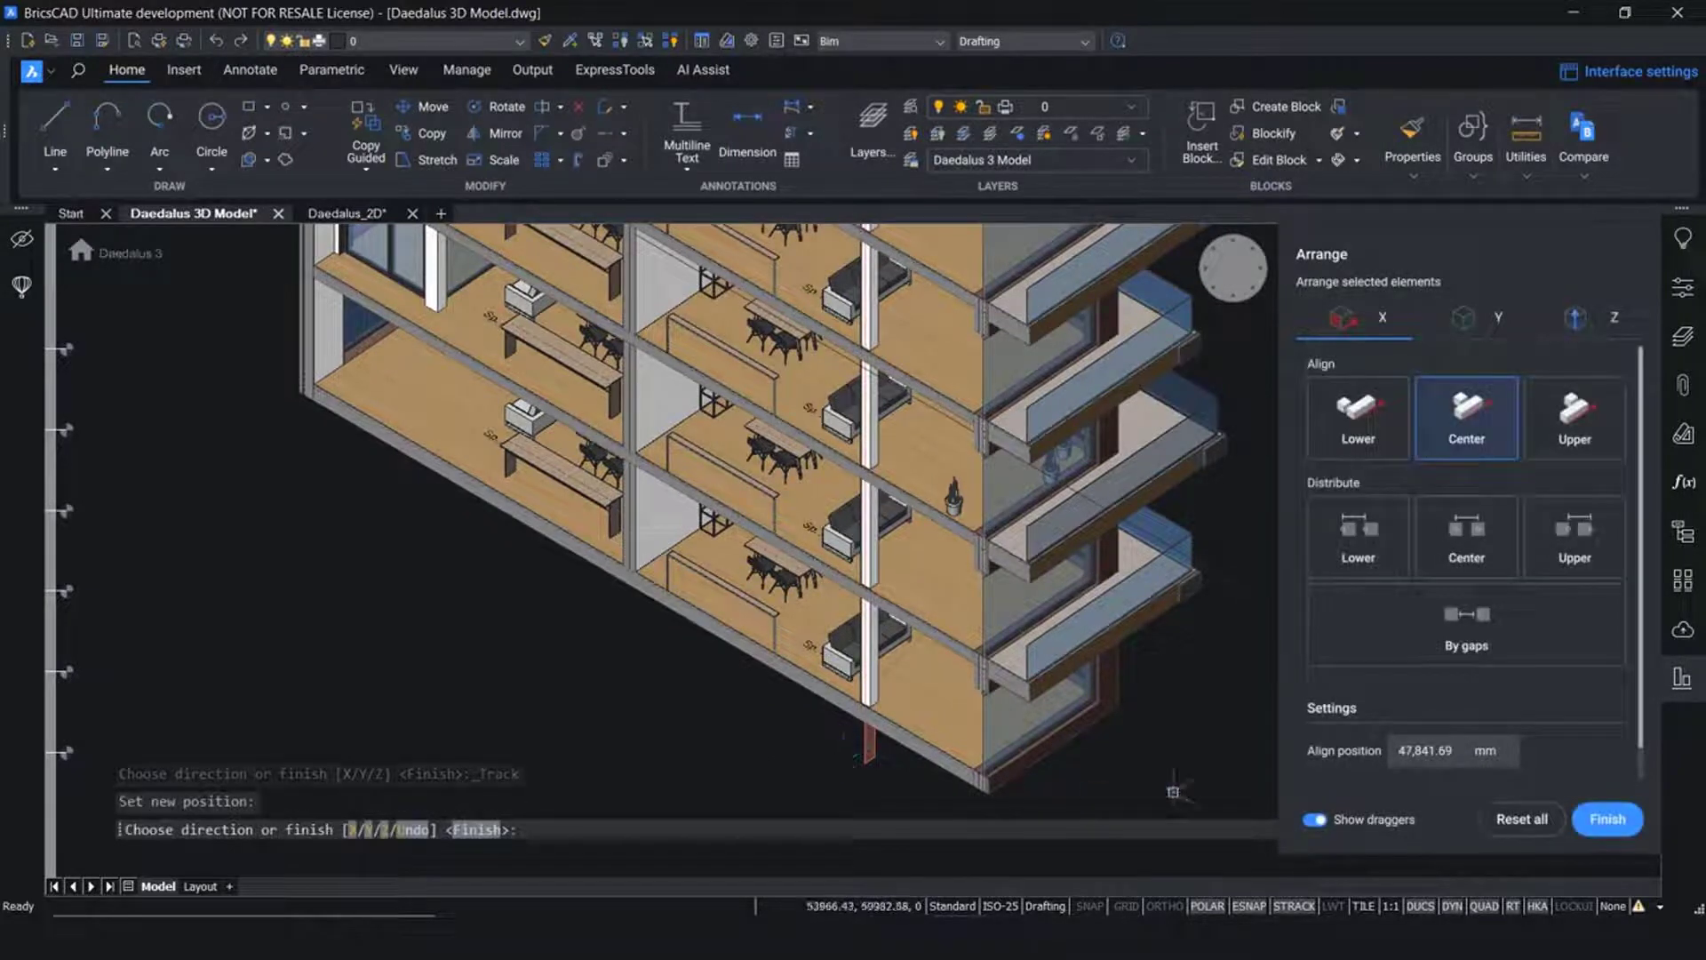
pyautogui.click(1606, 819)
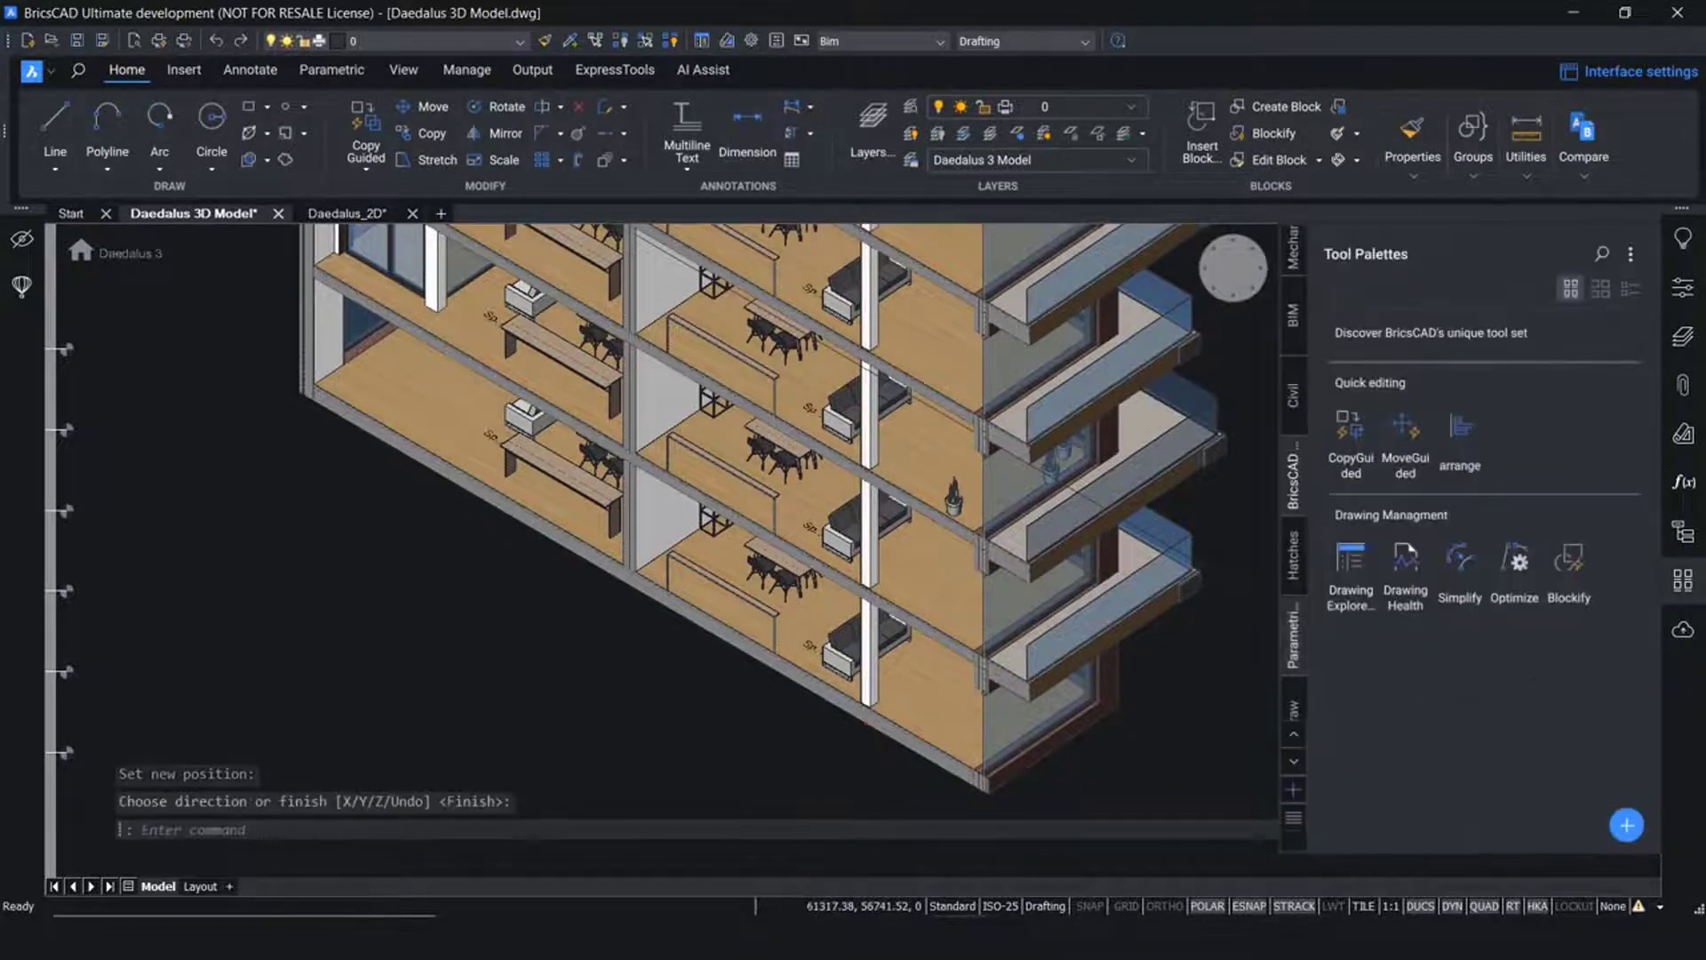
# Switch to the Daedalus_2D drawing and bring the lower-left apartment's cooktop into close view
pyautogui.click(341, 214)
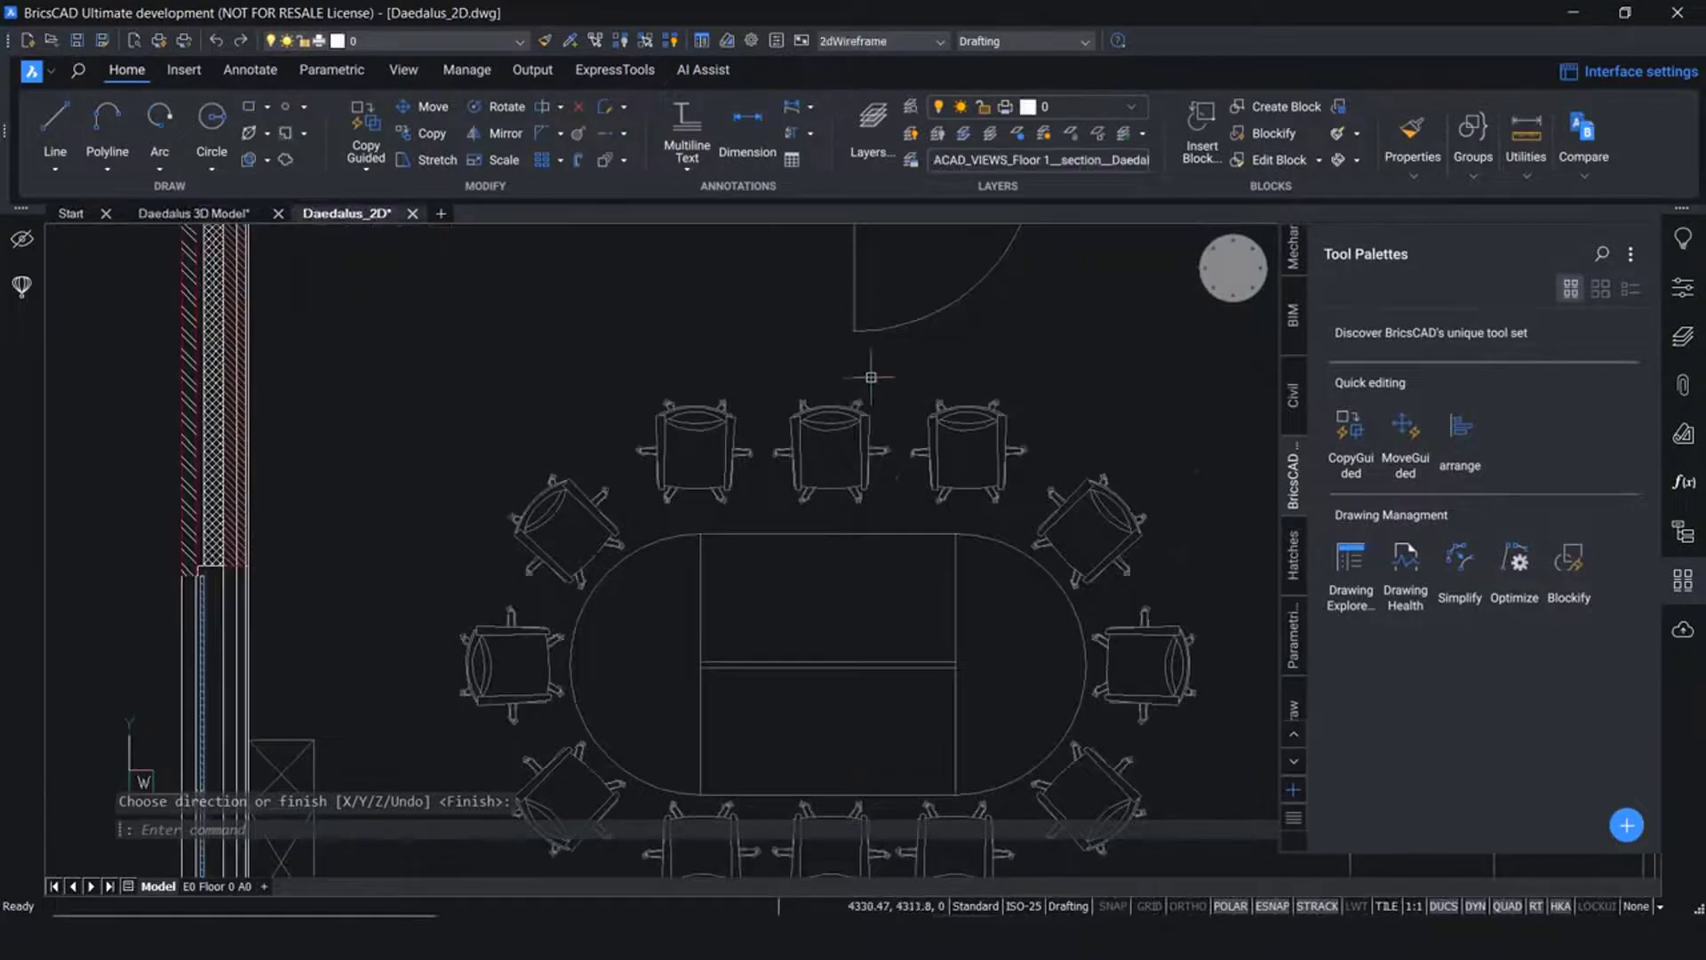
pyautogui.scroll(-4, 843, 373)
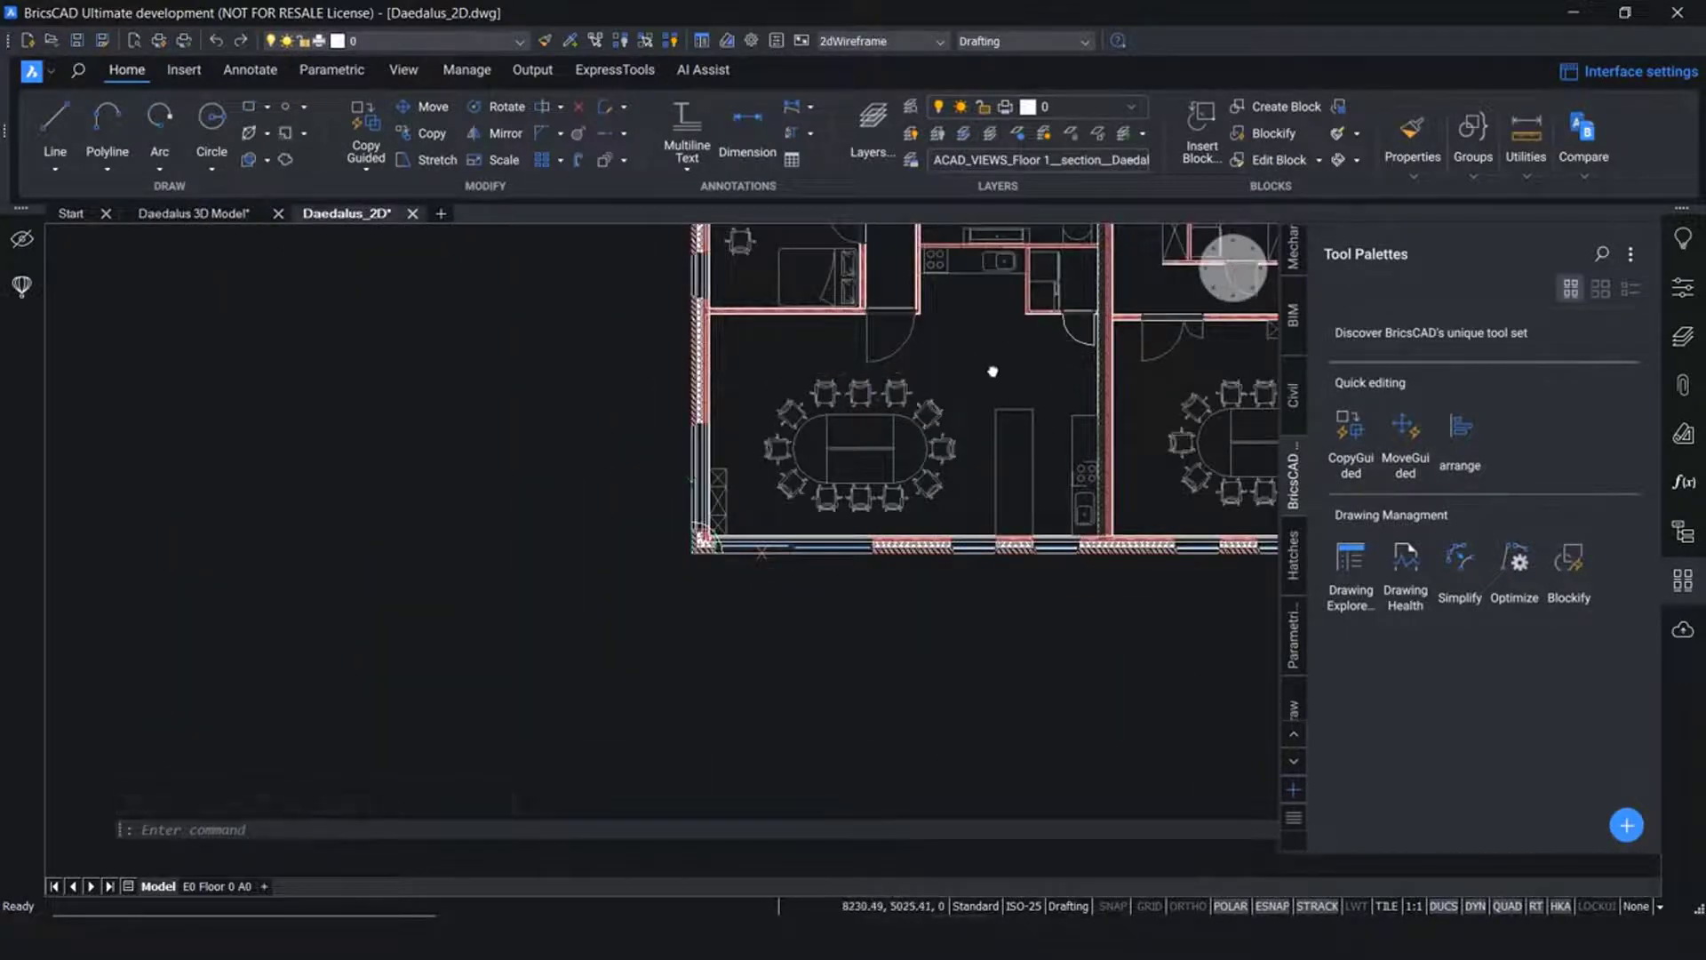
pyautogui.moveTo(1004, 356); pyautogui.dragTo(808, 393, button='middle')
pyautogui.scroll(10, 897, 495)
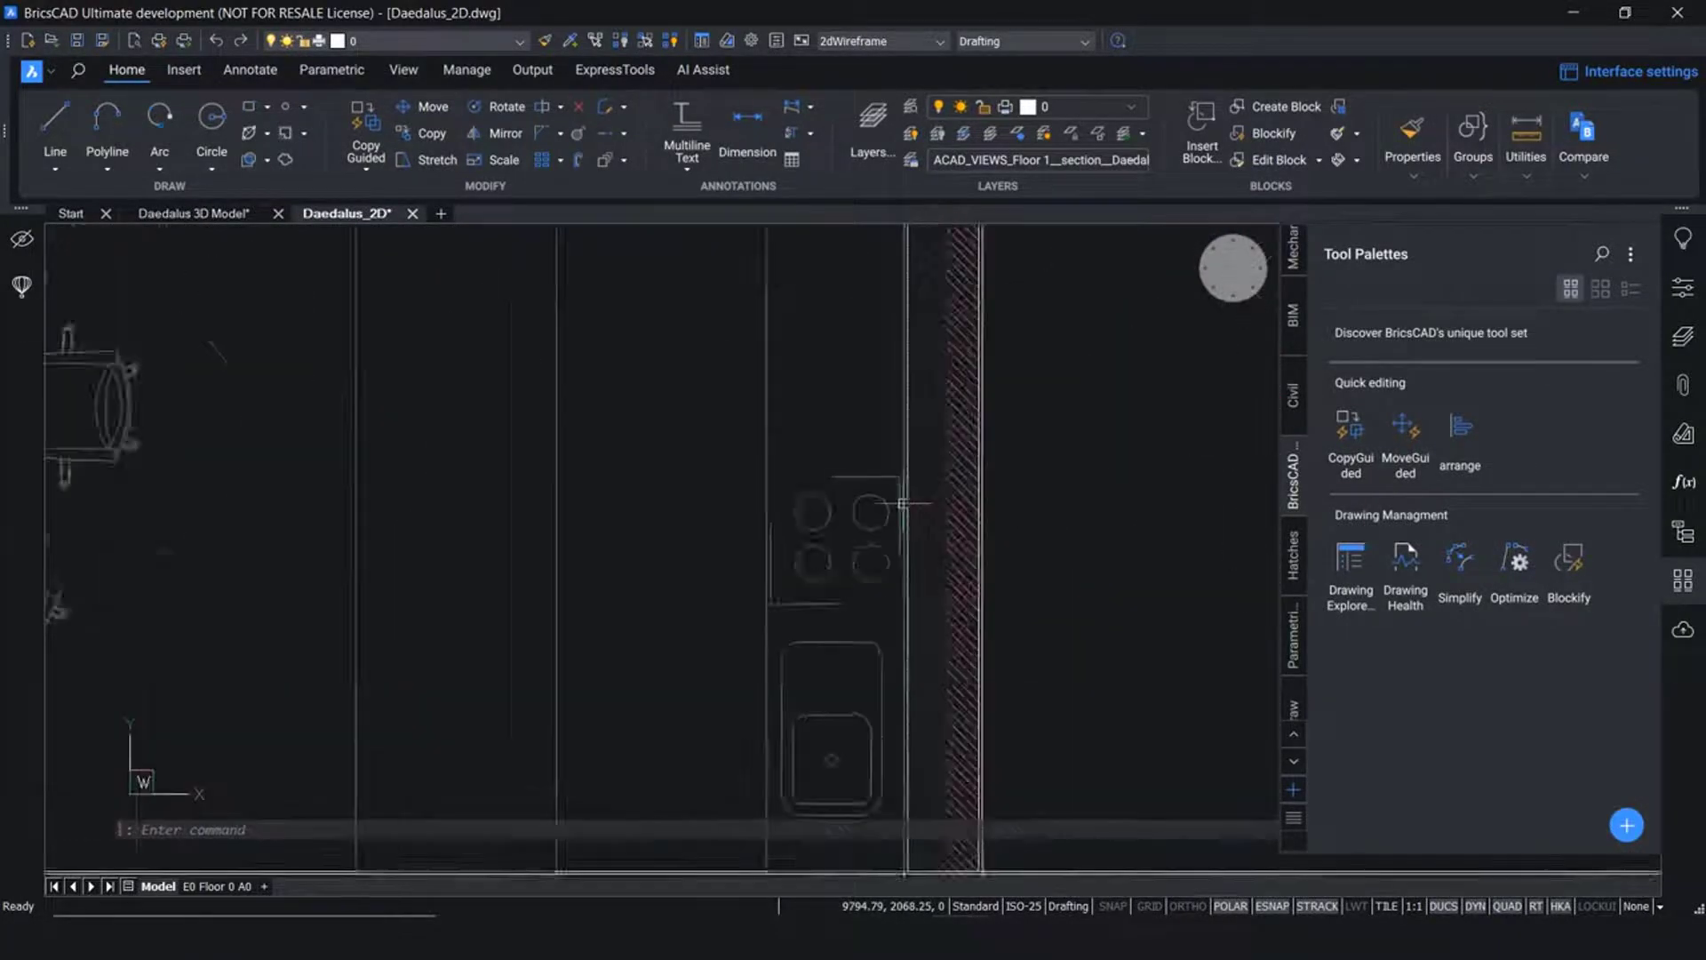
pyautogui.moveTo(767, 375); pyautogui.dragTo(766, 253, button='middle')
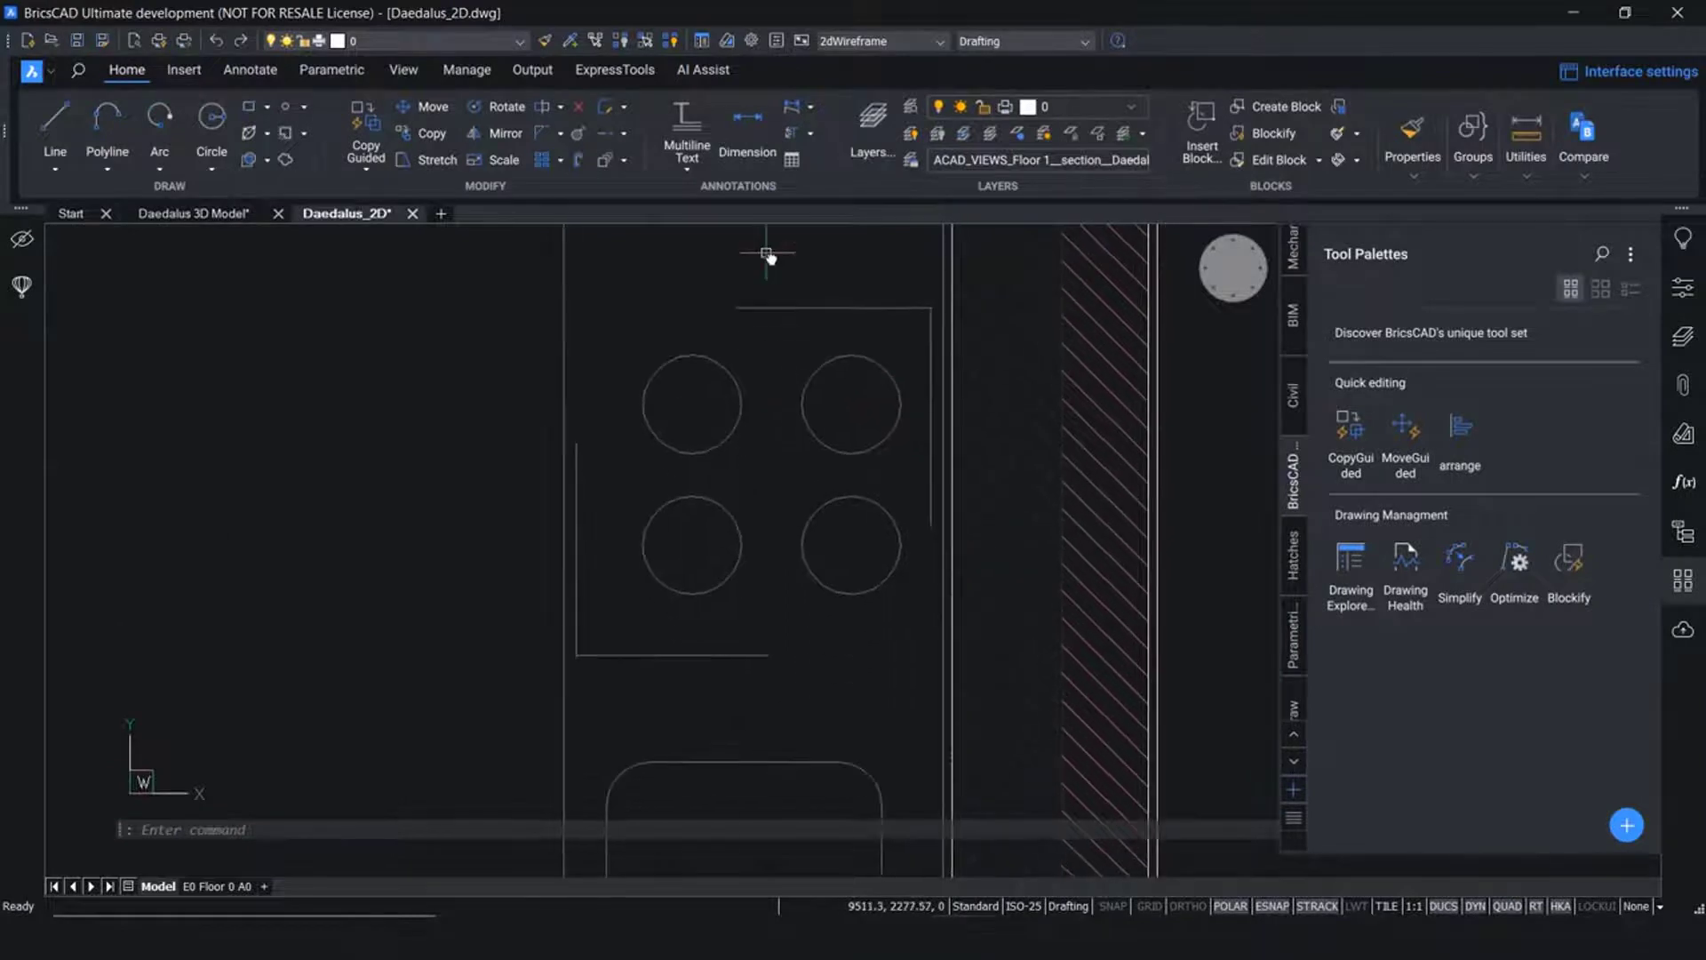
# Join the four open outline lines around the cooktop's burners into one closed rectangle with Connect
pyautogui.click(777, 309)
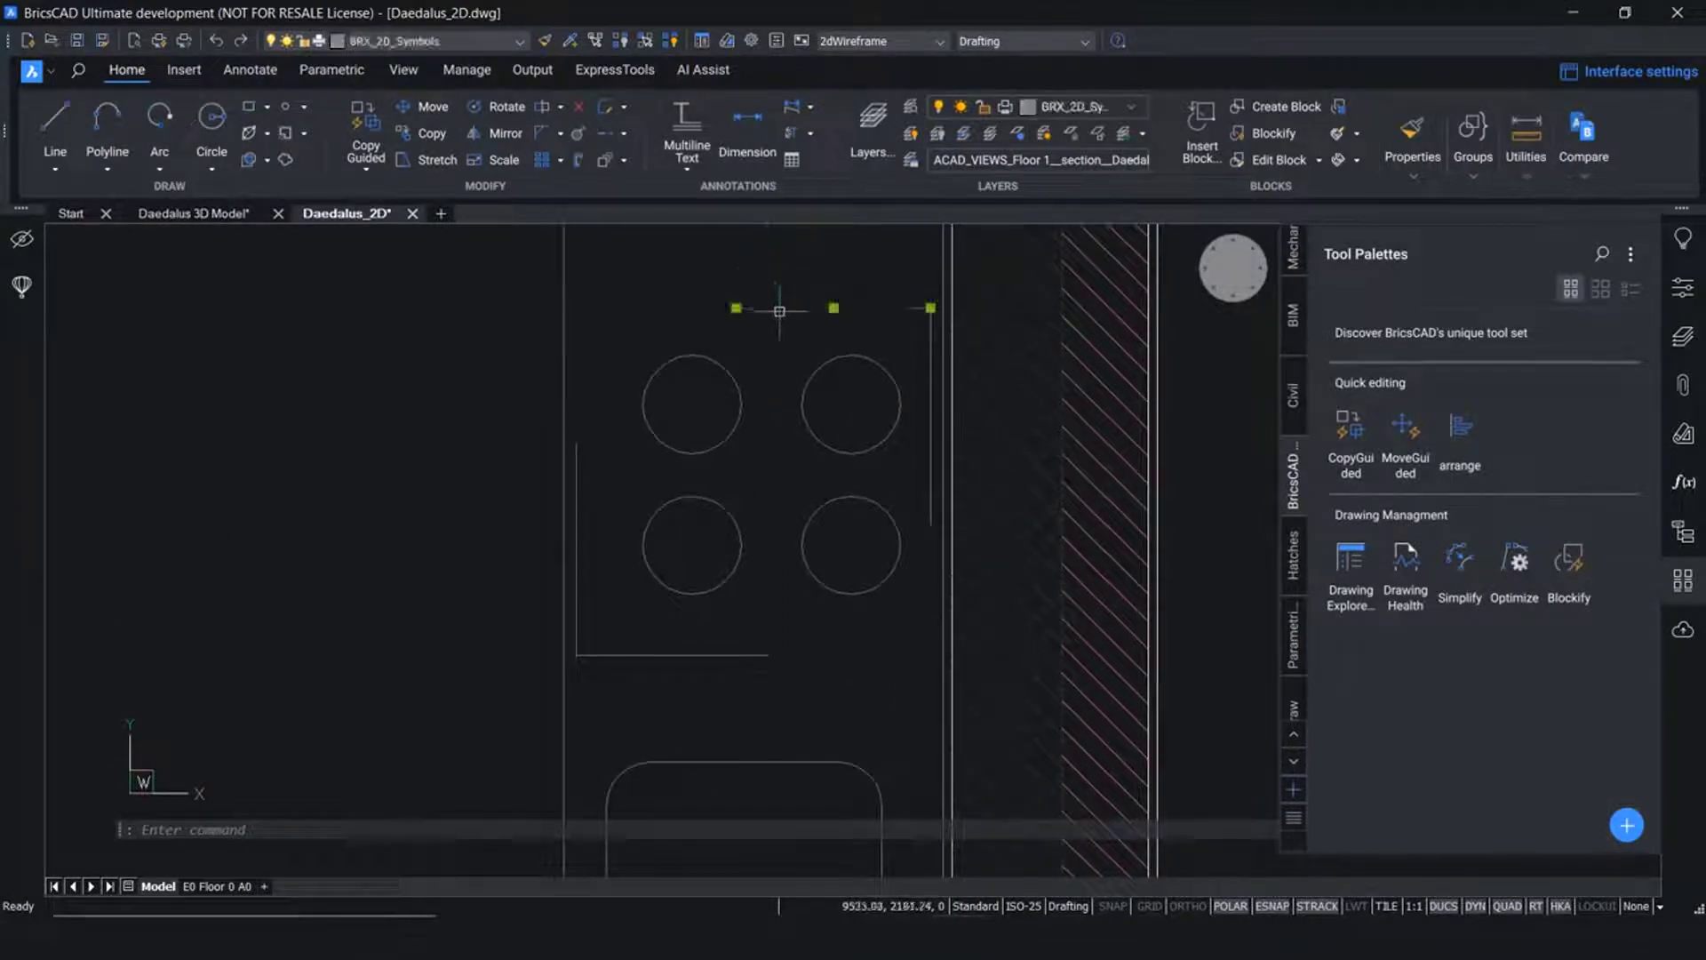
pyautogui.click(929, 400)
pyautogui.click(719, 652)
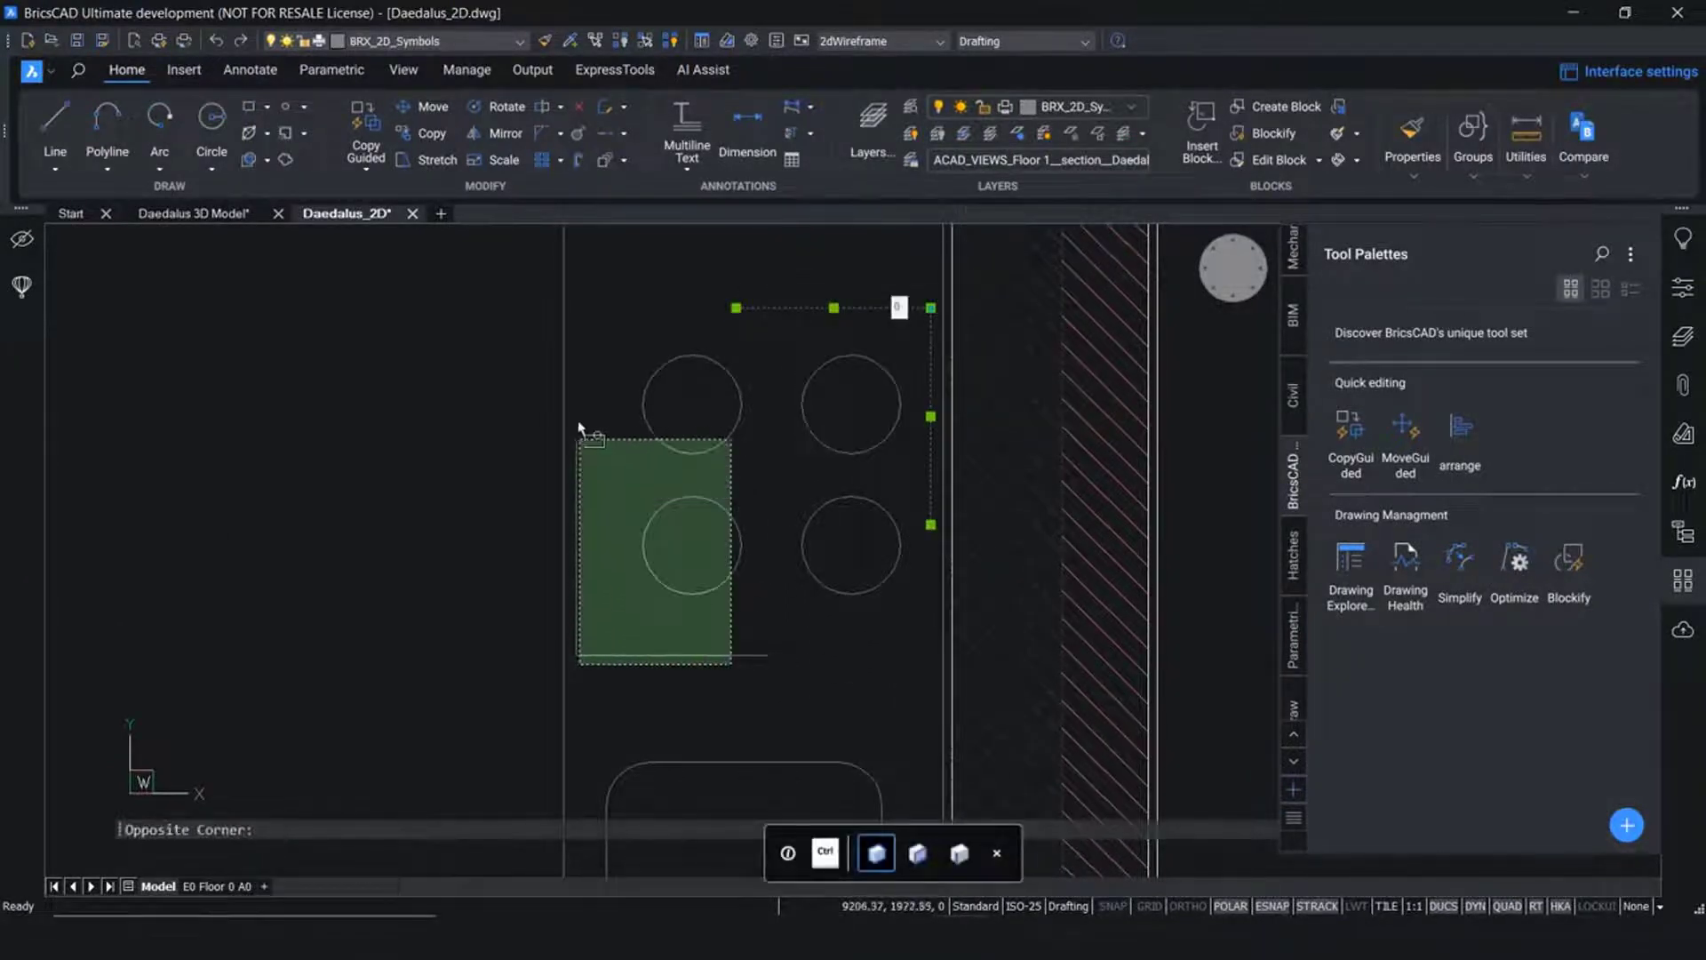
pyautogui.click(571, 603)
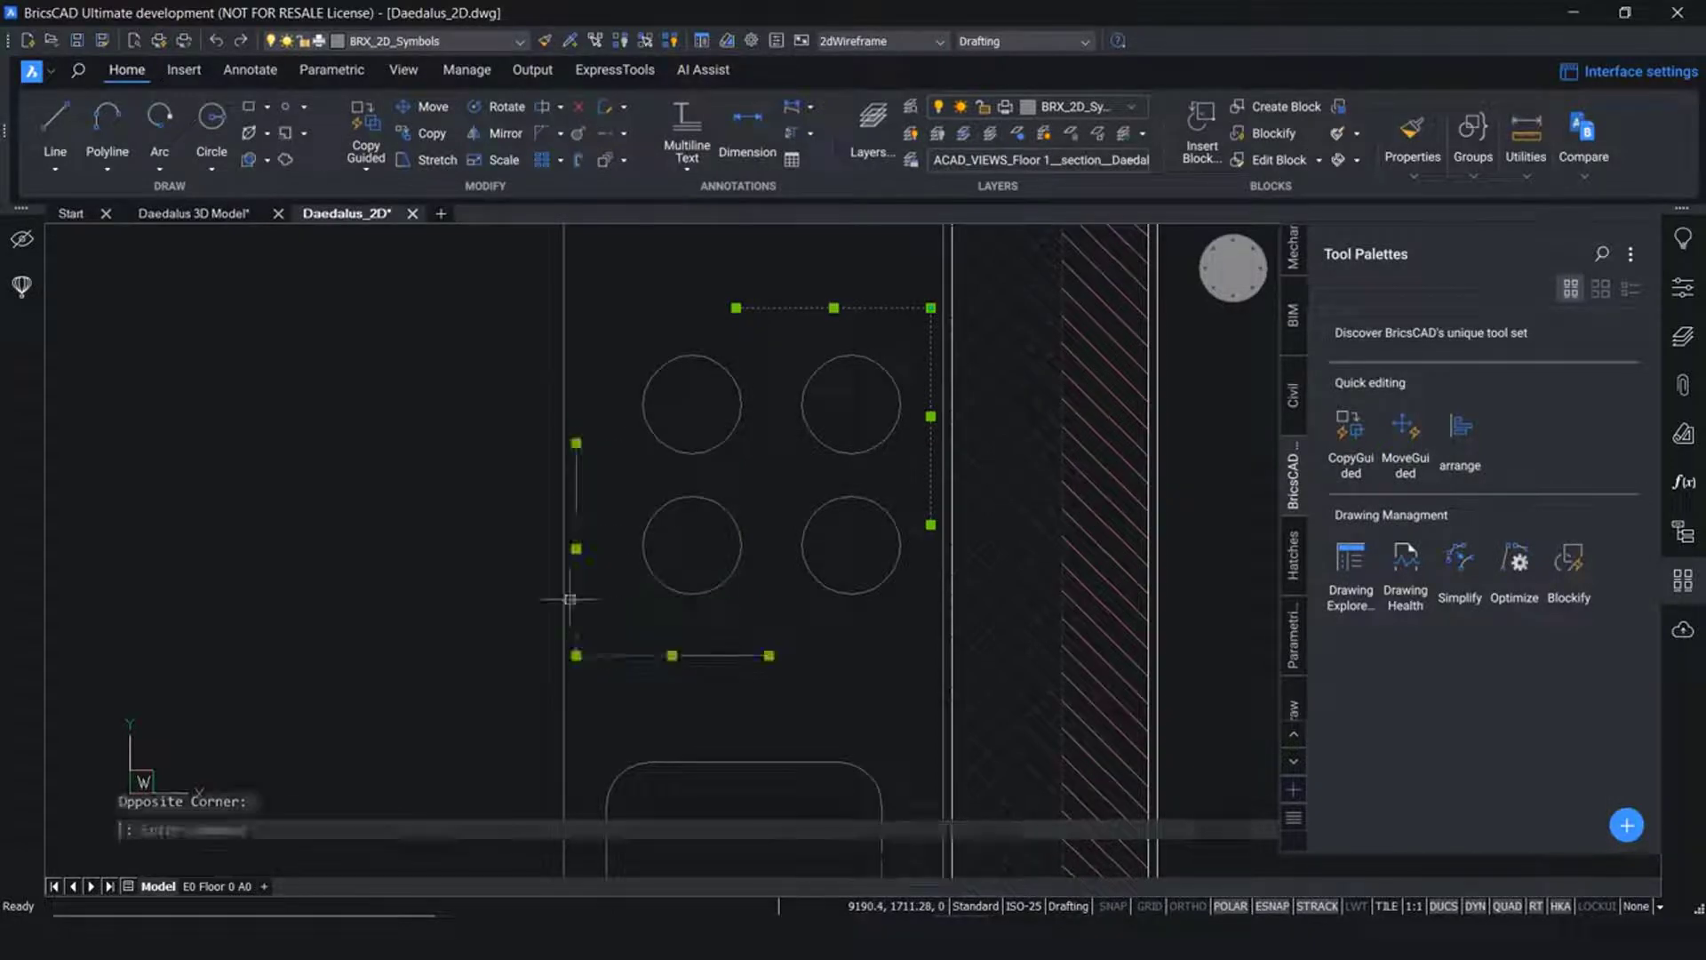
pyautogui.write('co')
pyautogui.press('Return')
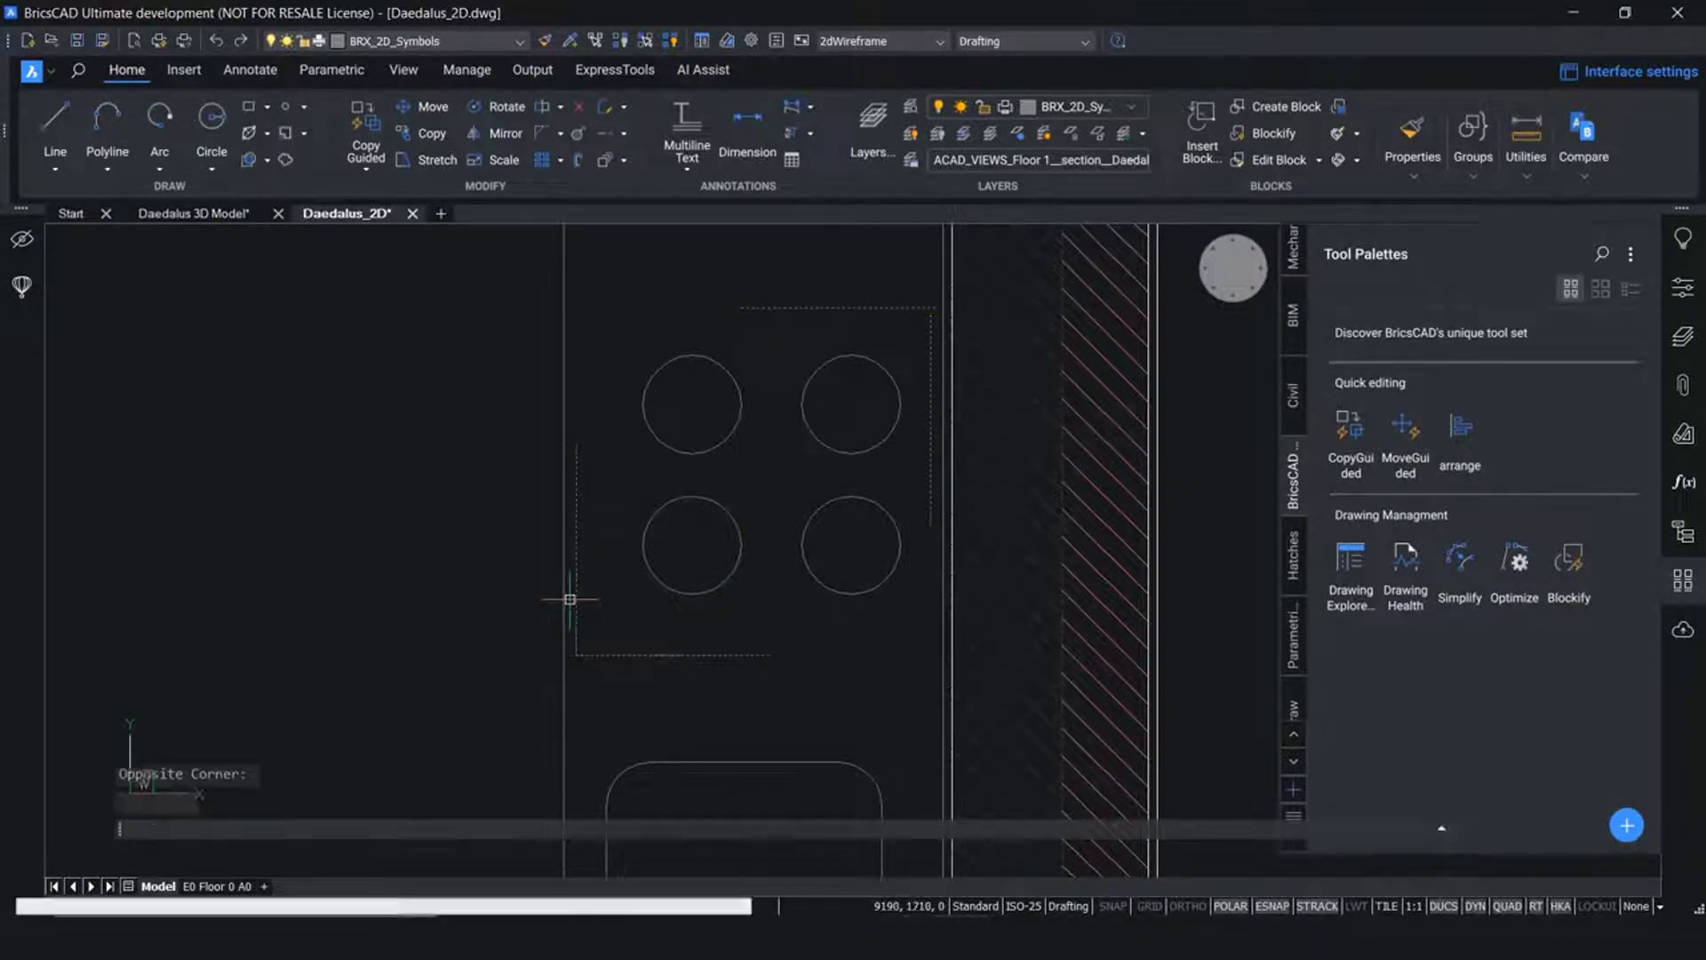
pyautogui.scroll(-2, 498, 595)
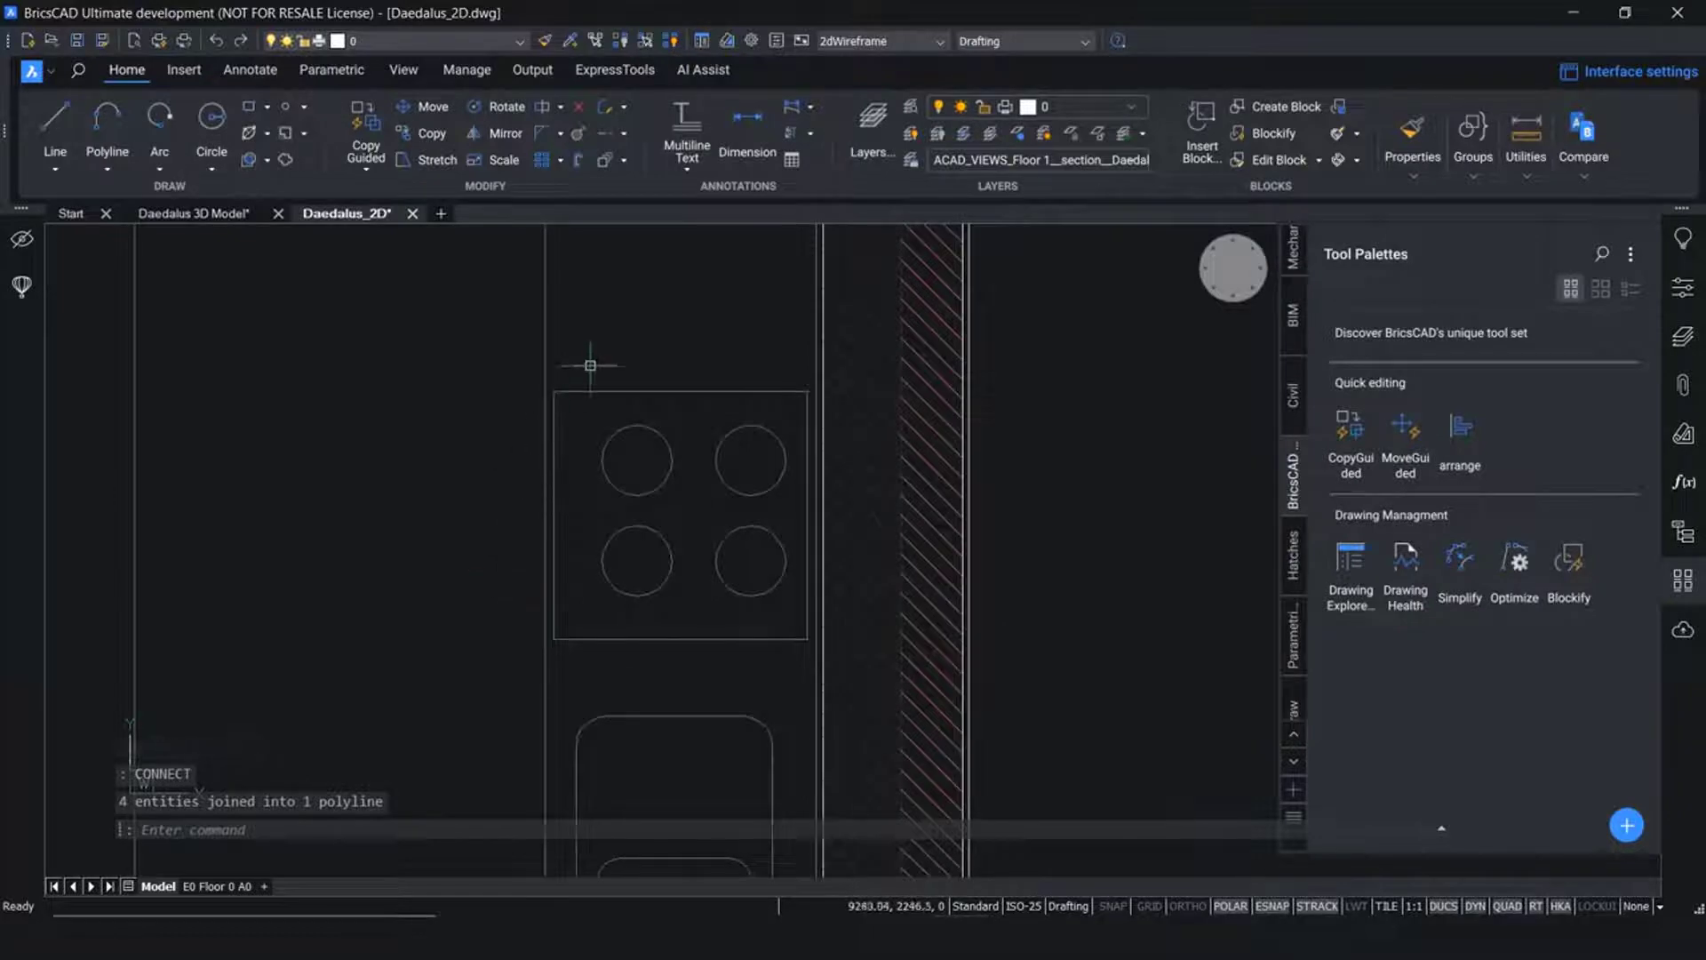
pyautogui.moveTo(592, 393)
# Connect the open corner of the lower-right apartment's wall cabinets, selecting the end line, front line and adjoining diagonal together
pyautogui.scroll(-6, 389, 476)
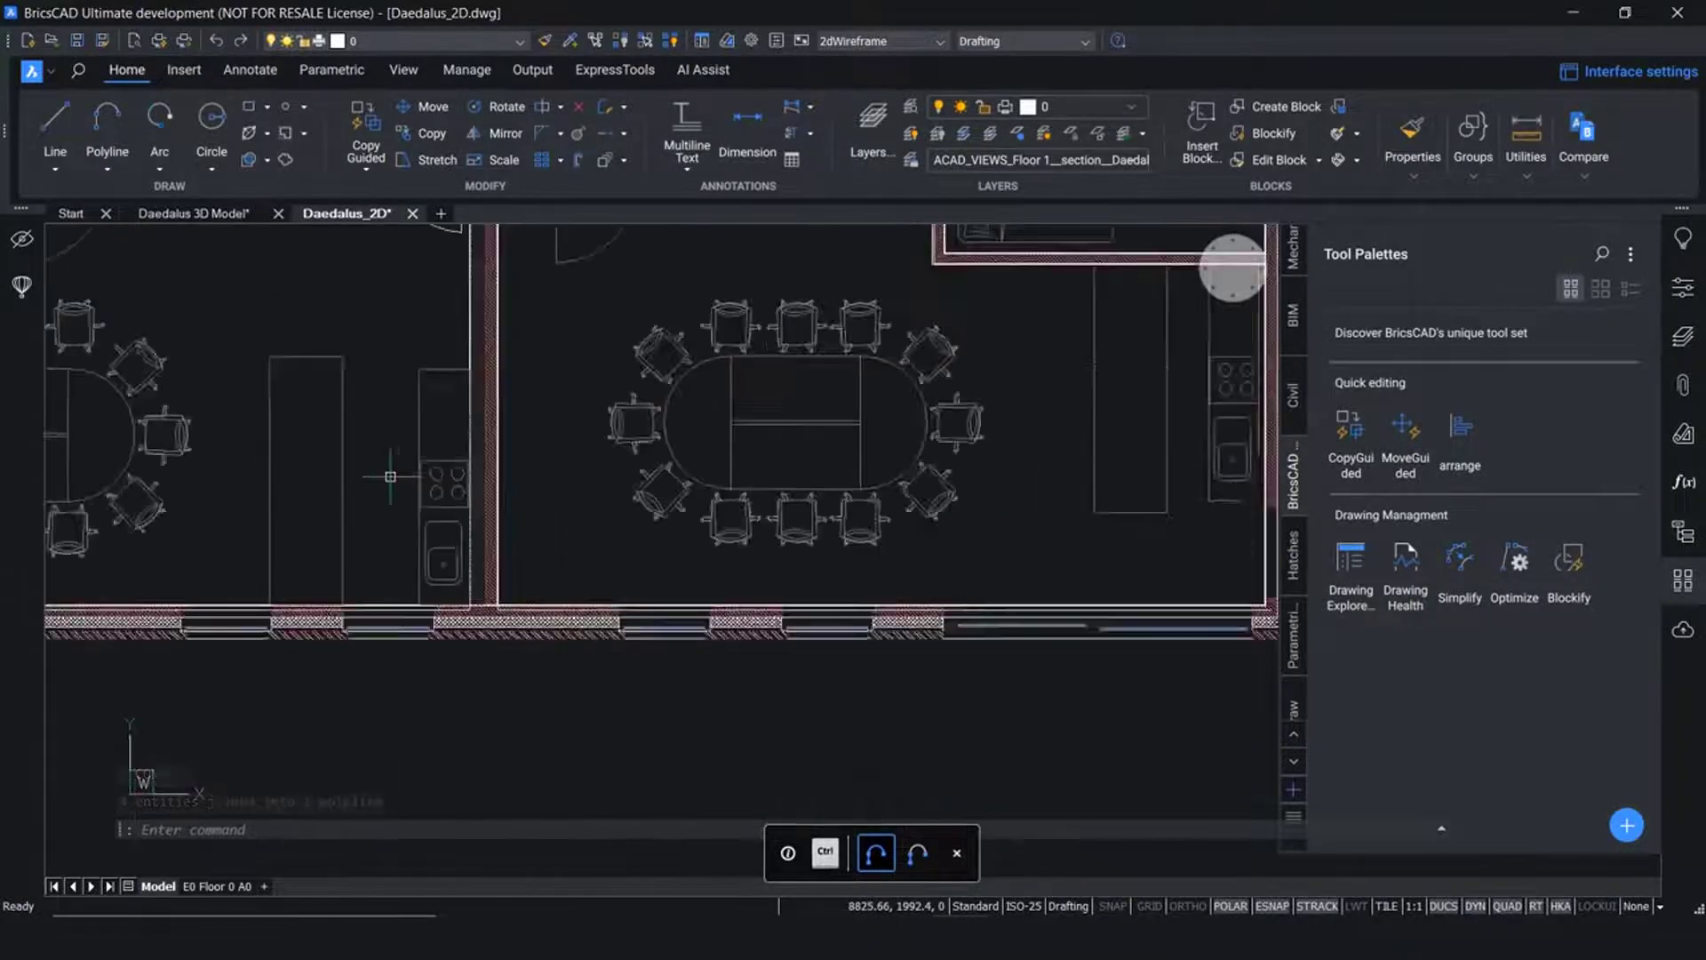
pyautogui.scroll(1, 724, 256)
pyautogui.scroll(4, 722, 256)
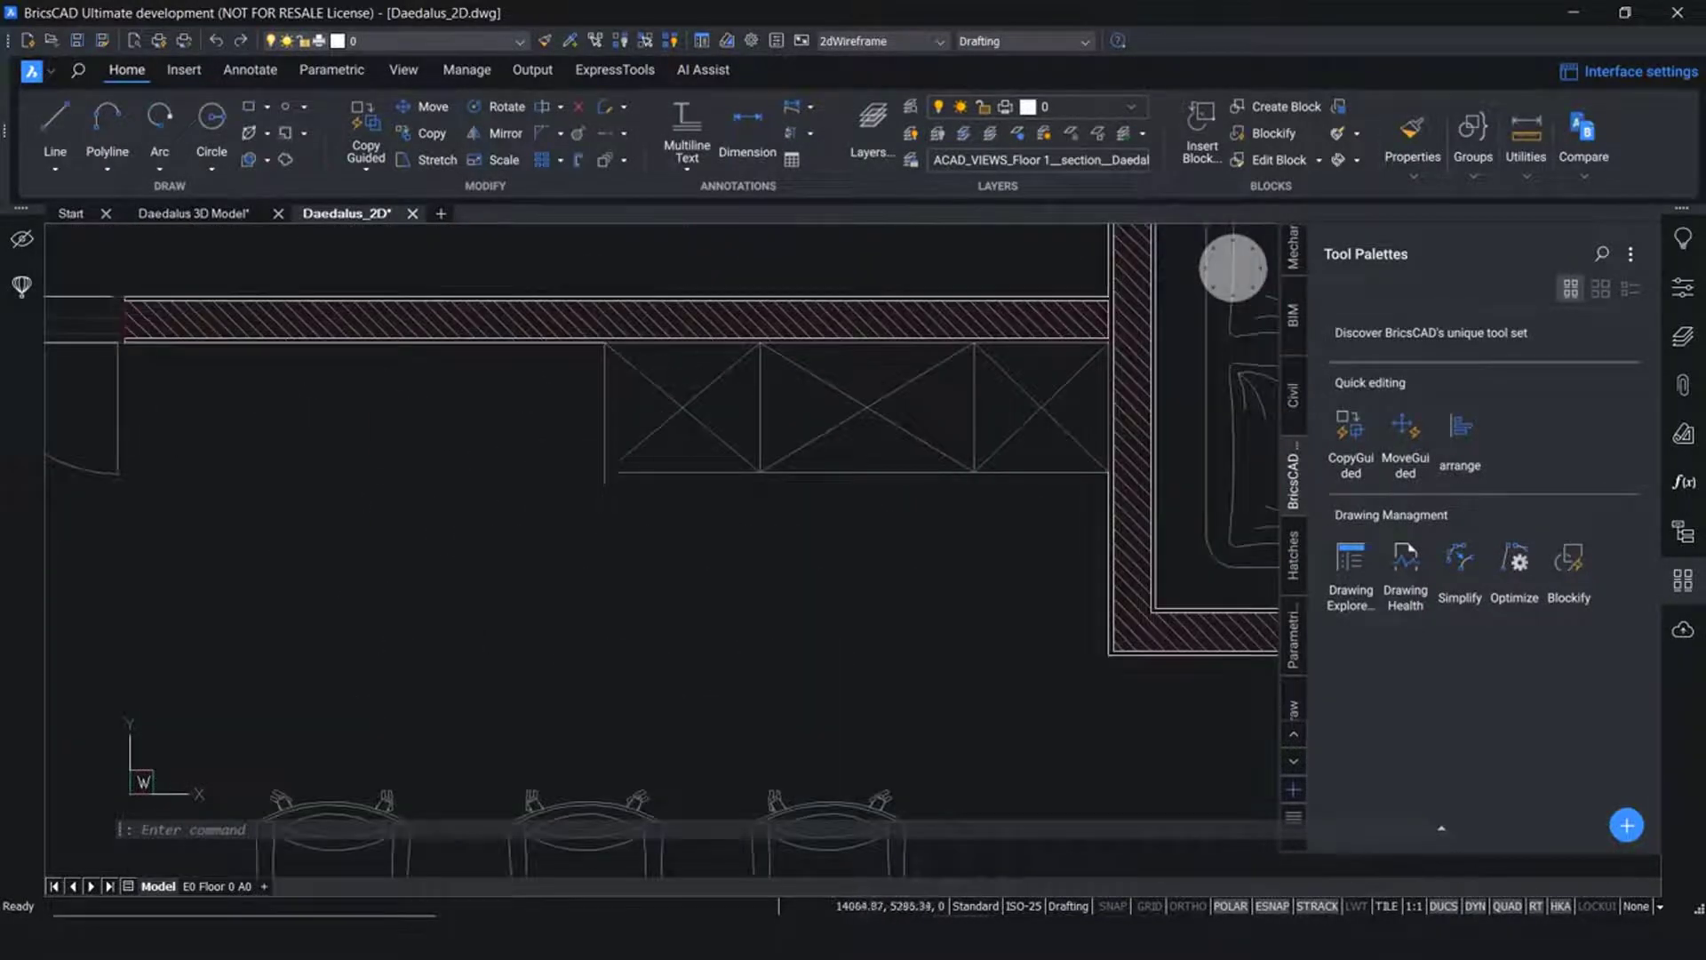
pyautogui.click(662, 514)
pyautogui.click(526, 440)
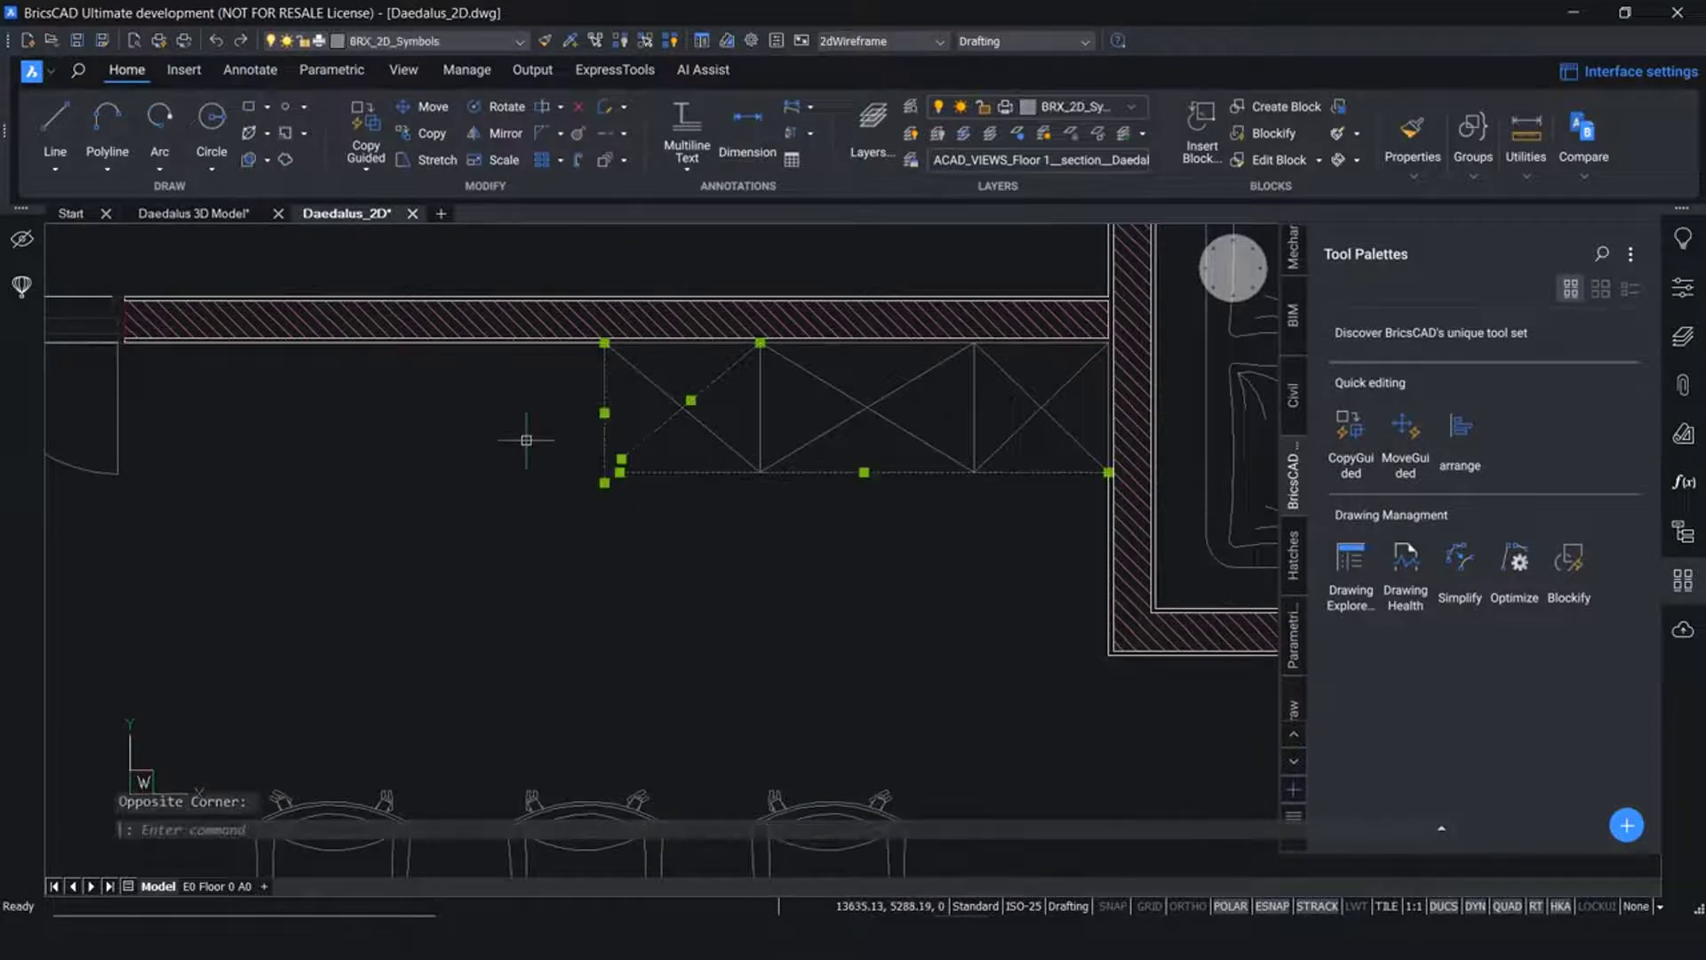
pyautogui.write('CONNECT')
pyautogui.press('Return')
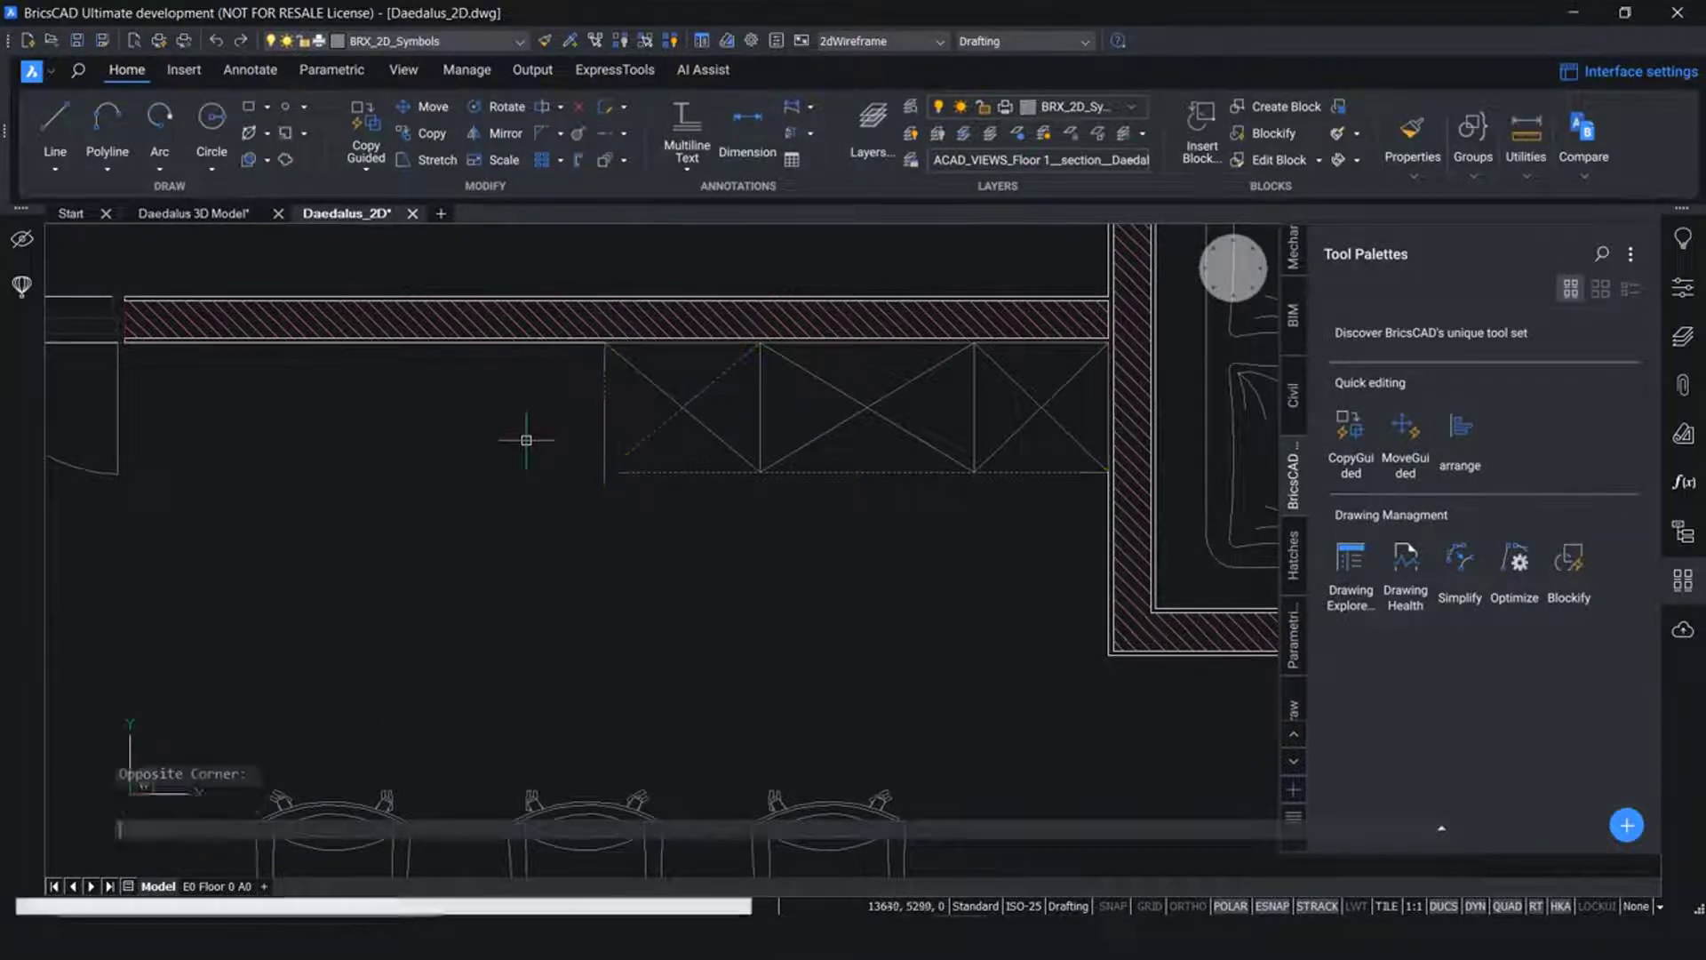
# Connect the counter's wall-side line and its lower edge beneath the sink in the lower-right apartment's kitchen
pyautogui.scroll(-4, 388, 447)
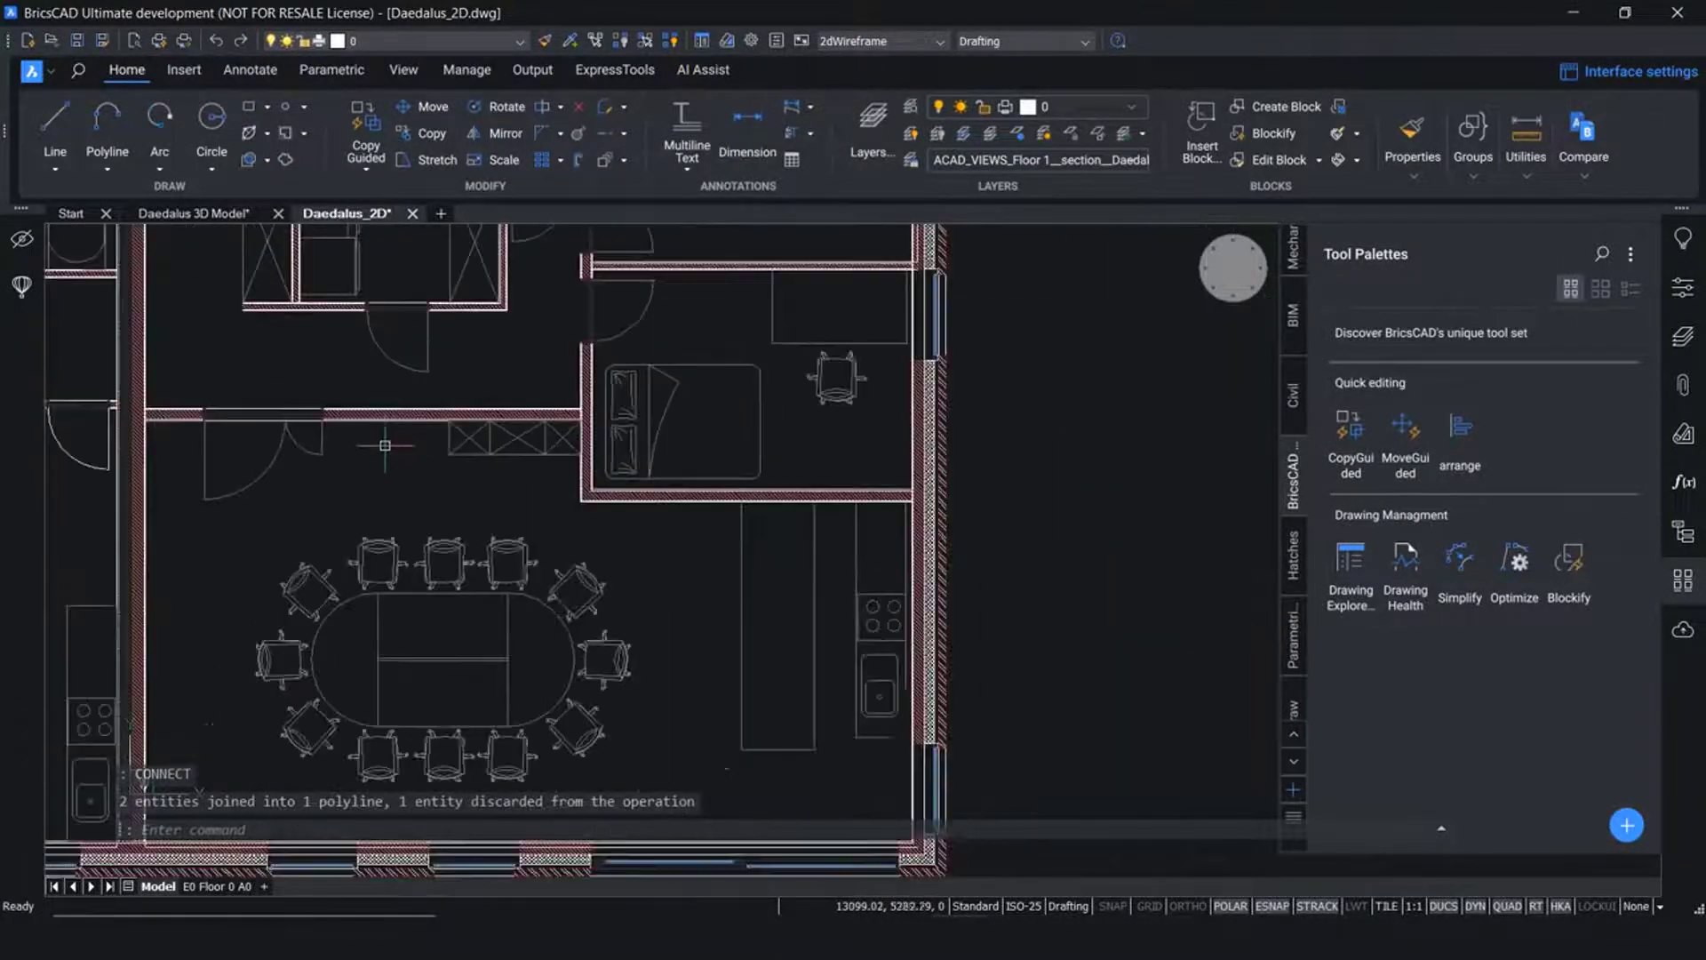
pyautogui.scroll(5, 889, 751)
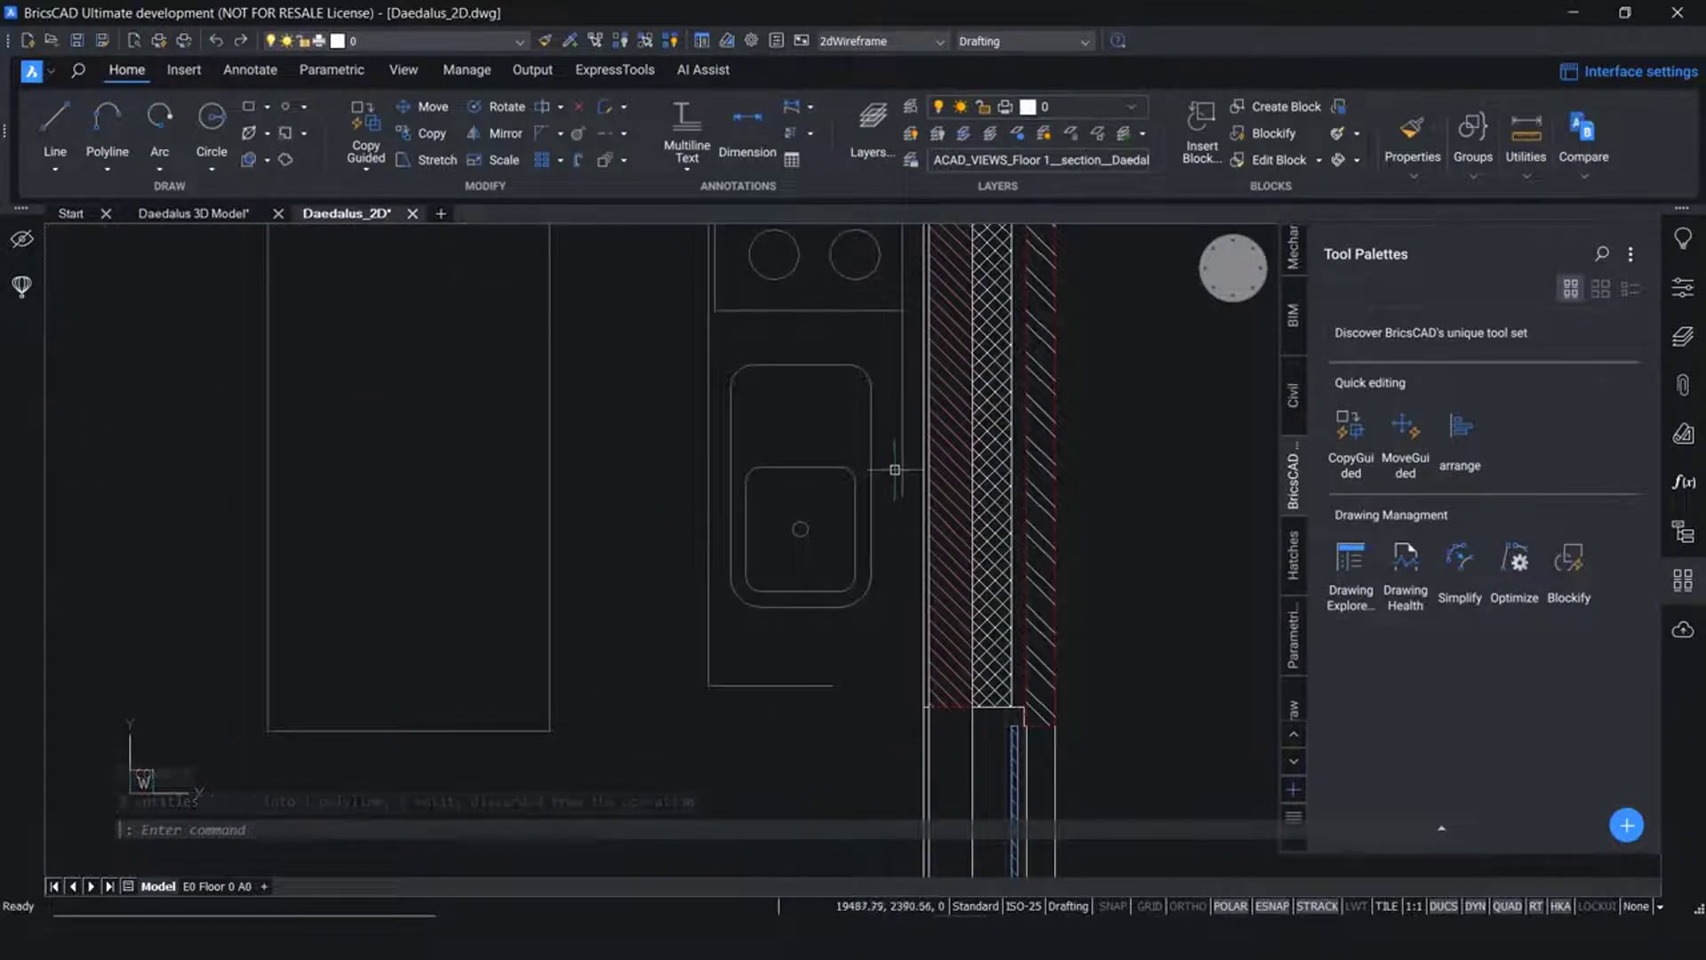
pyautogui.click(901, 463)
pyautogui.click(821, 686)
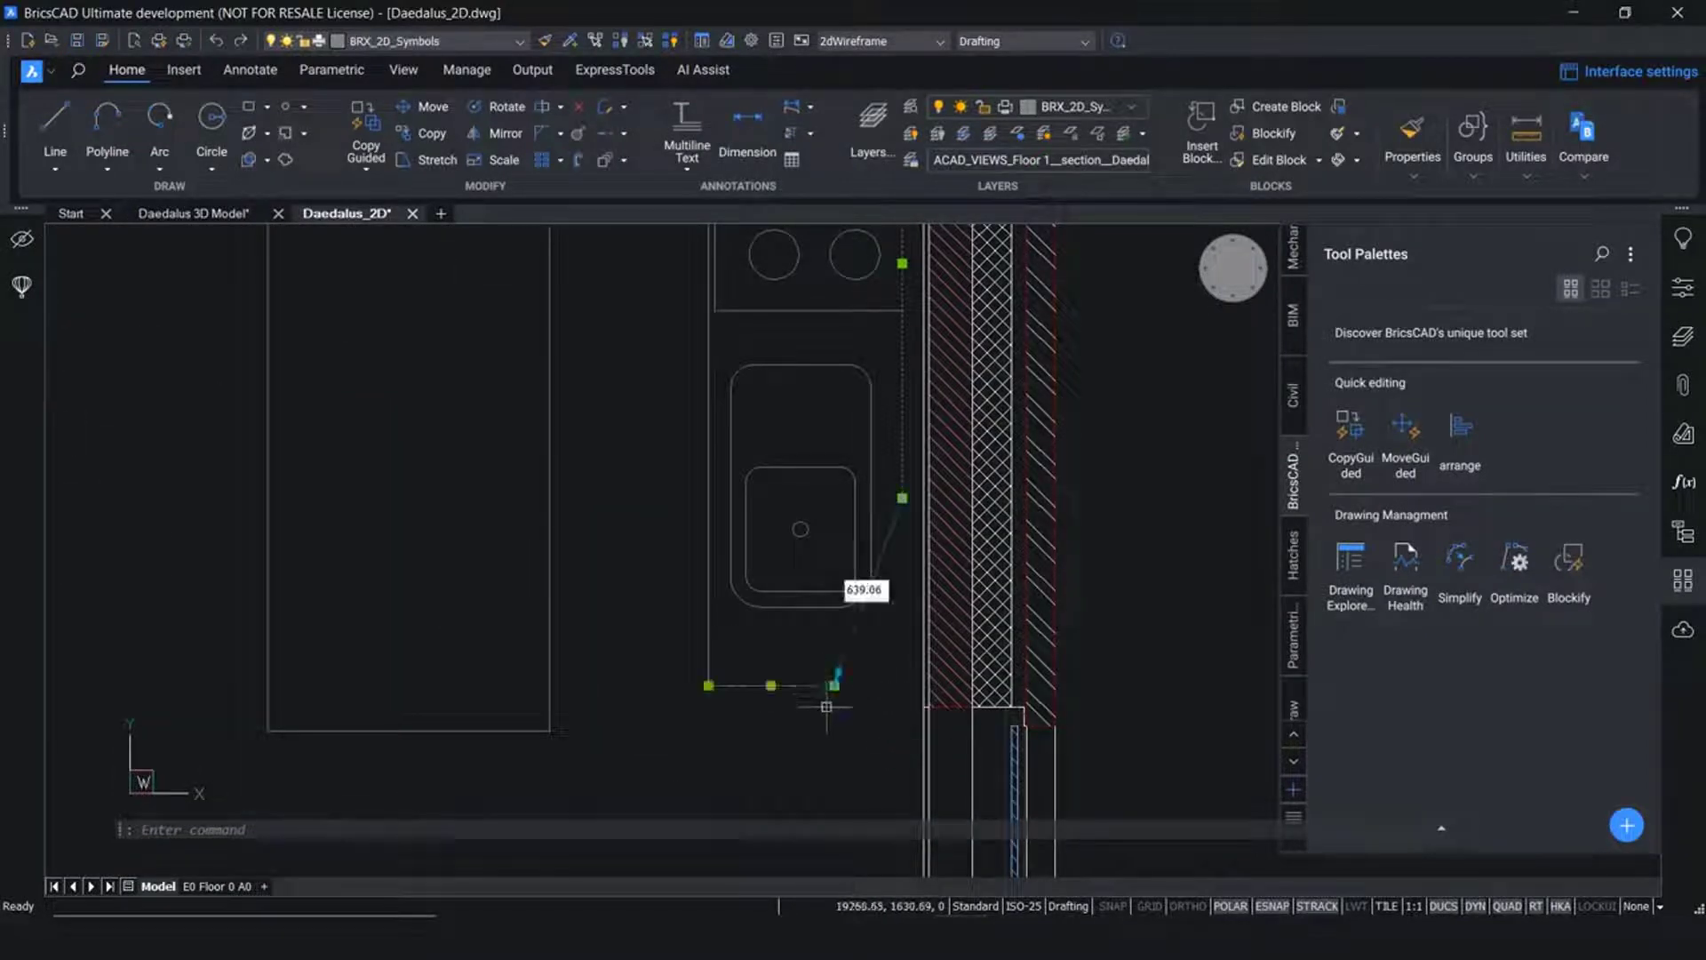
pyautogui.write('CONE')
pyautogui.press('Return')
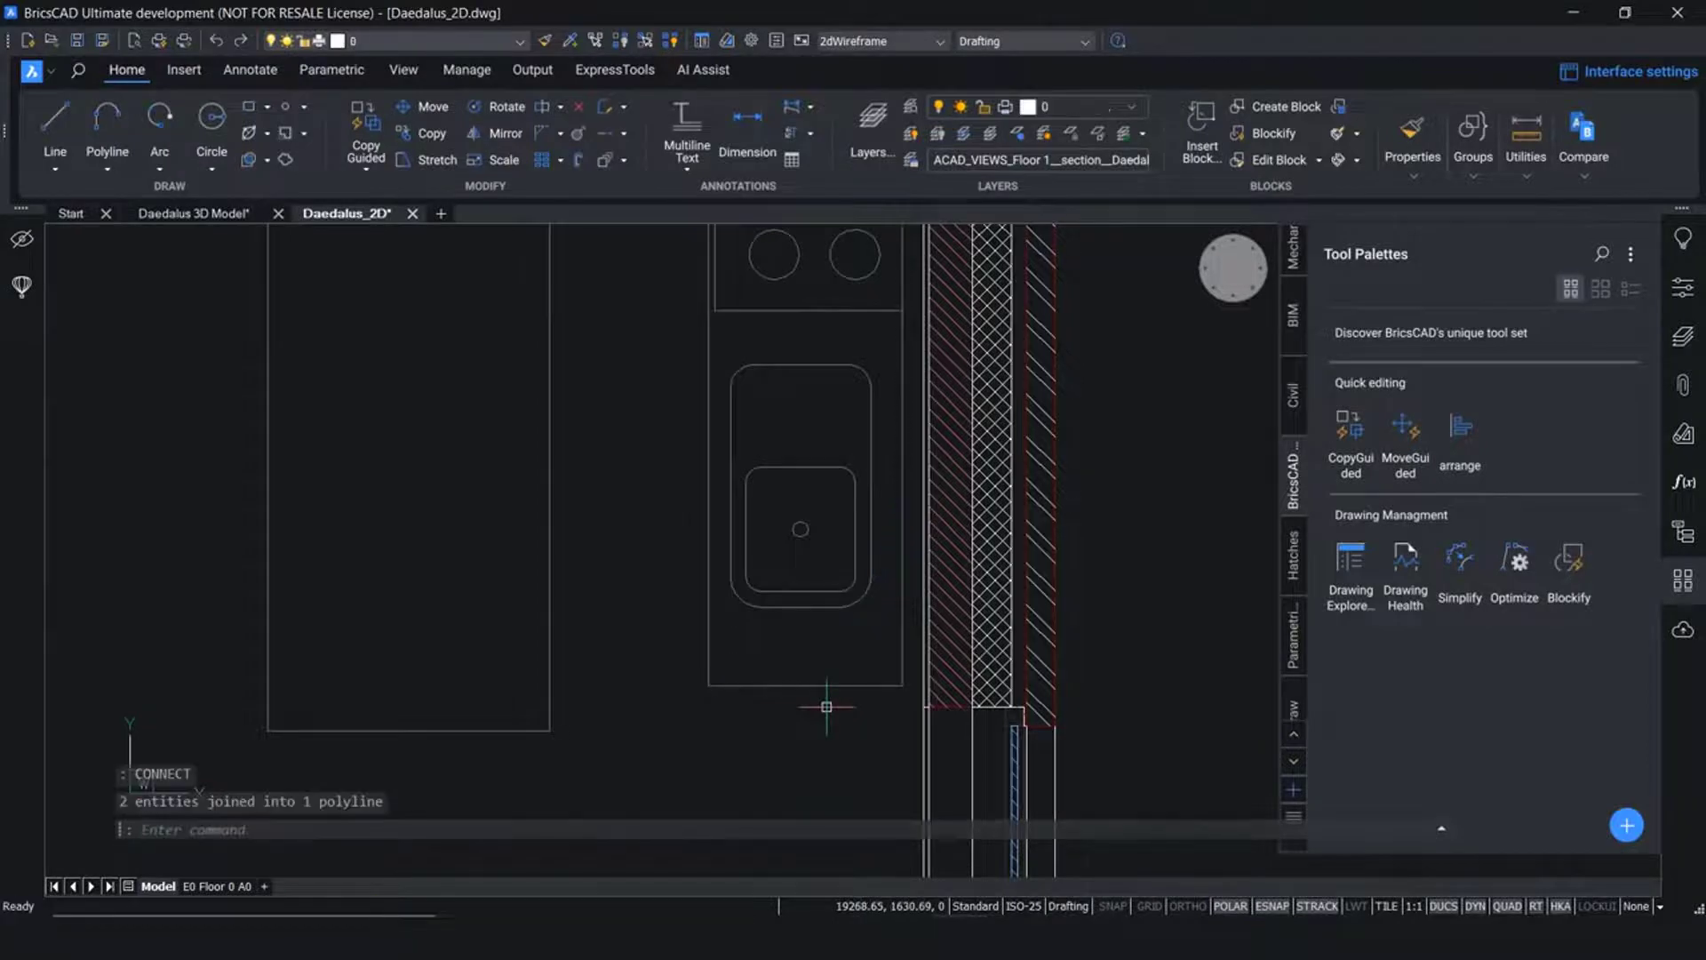
# Connect the short slanted line and the arc of the blanket fold on the bed with three pillows
pyautogui.scroll(-5, 822, 694)
pyautogui.scroll(8, 810, 283)
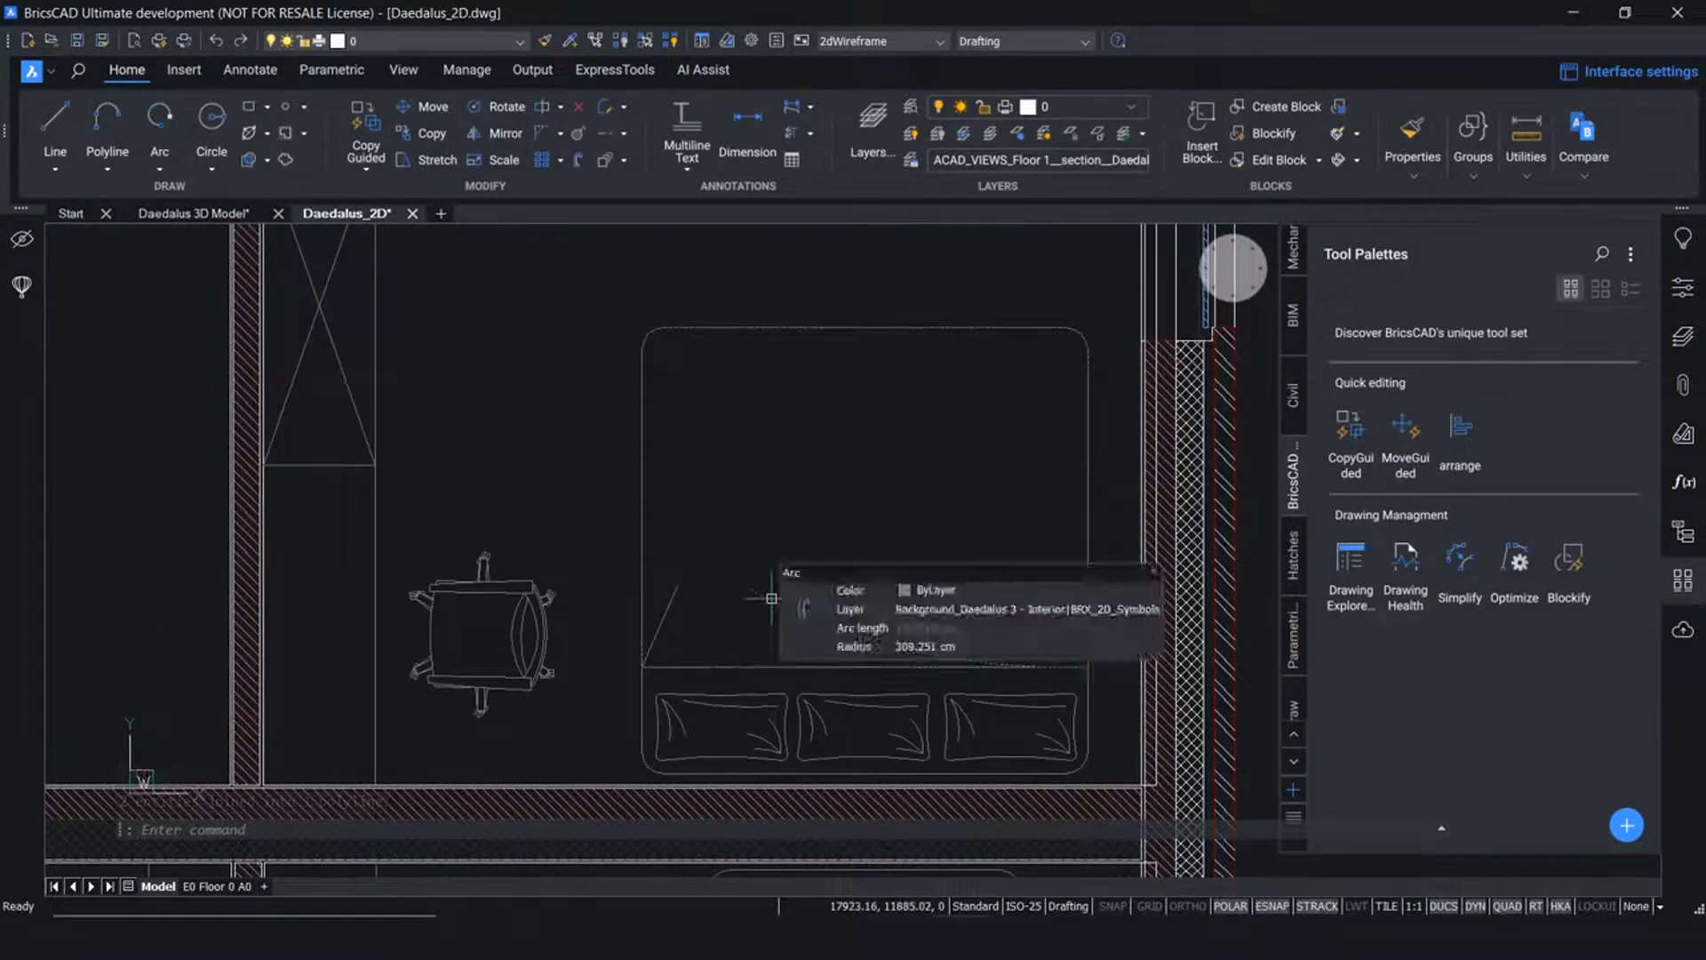
pyautogui.click(771, 588)
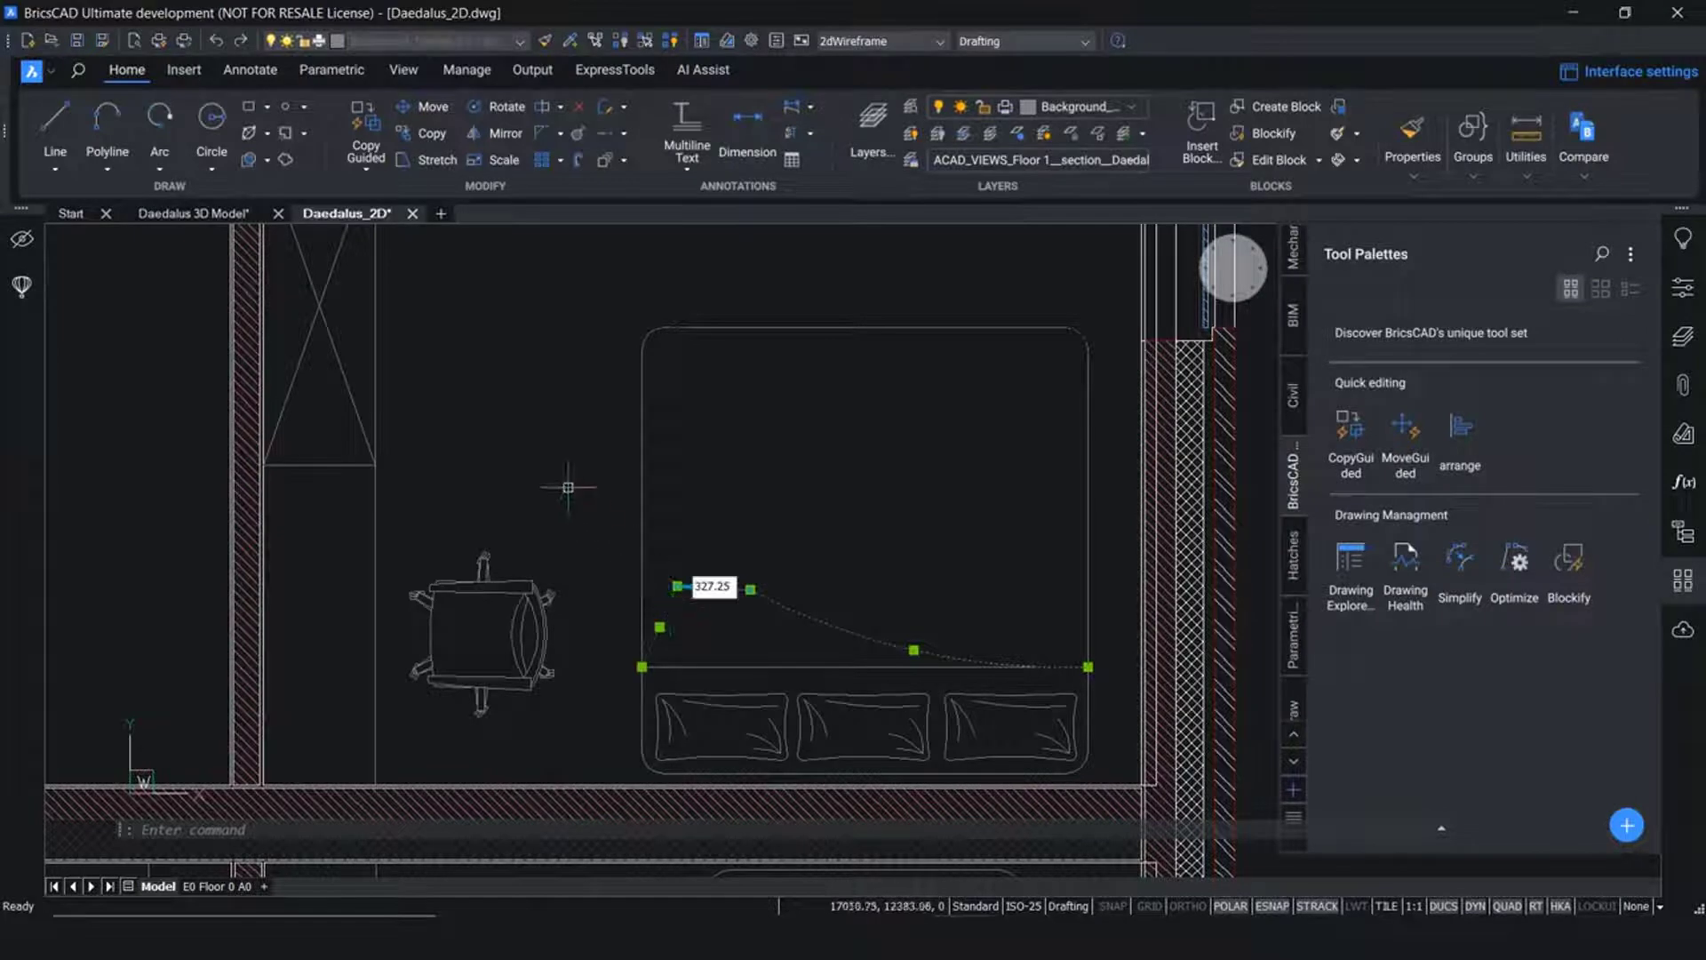
pyautogui.press('Return')
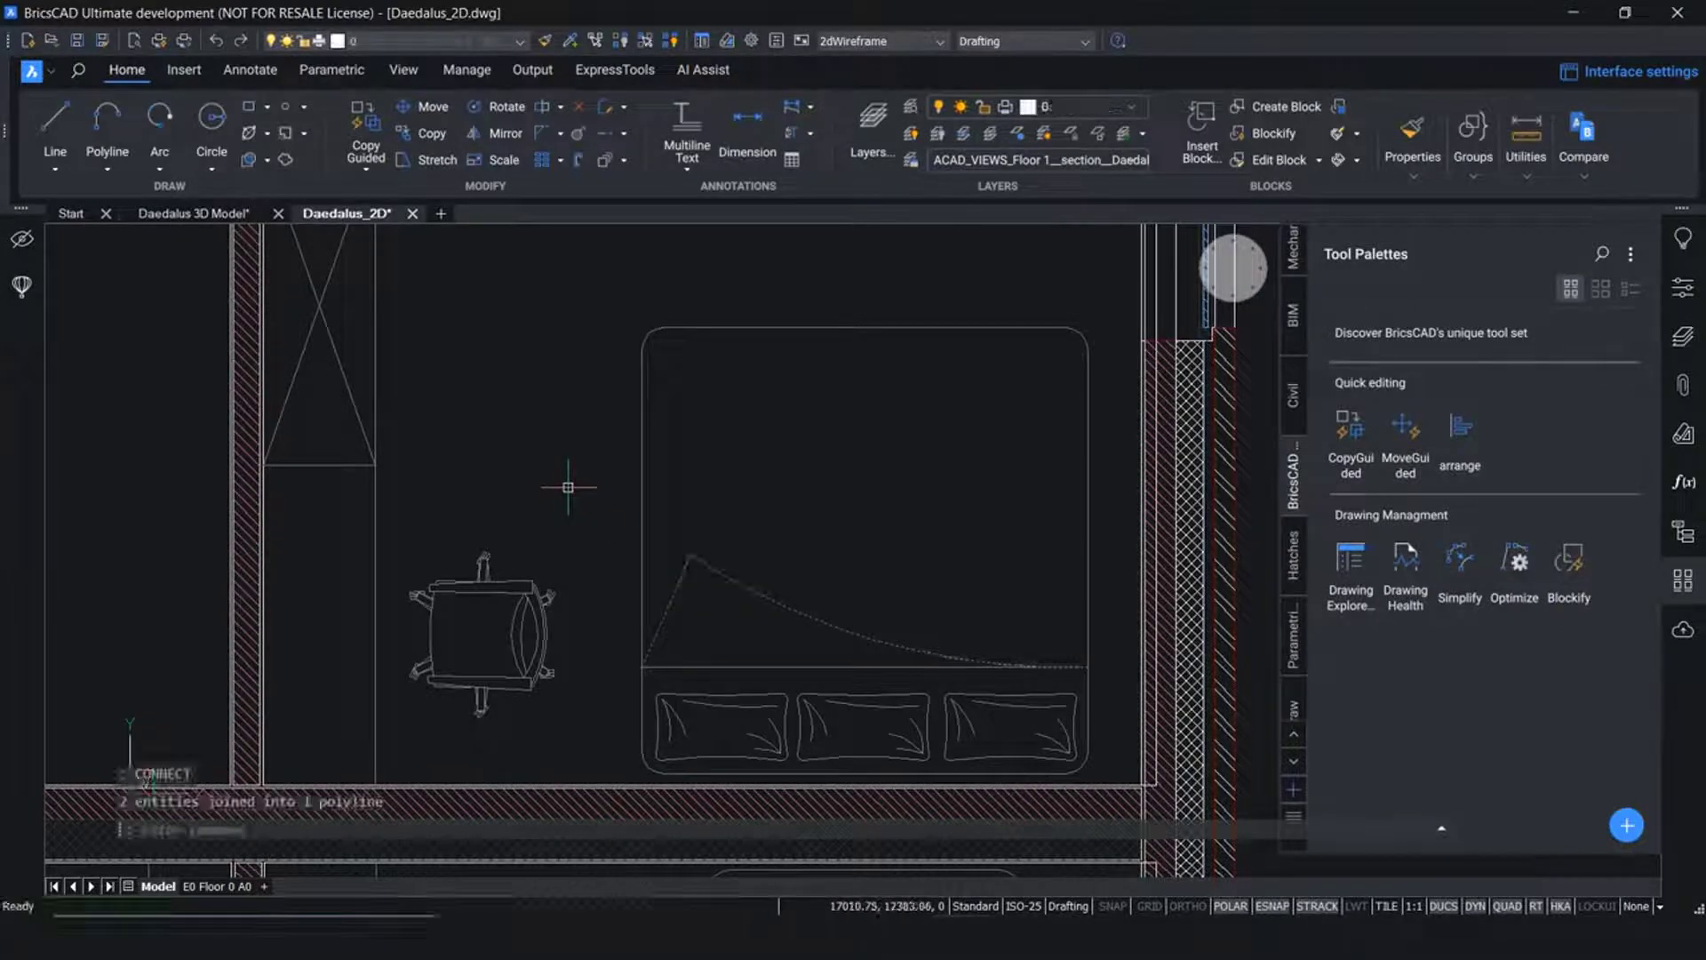
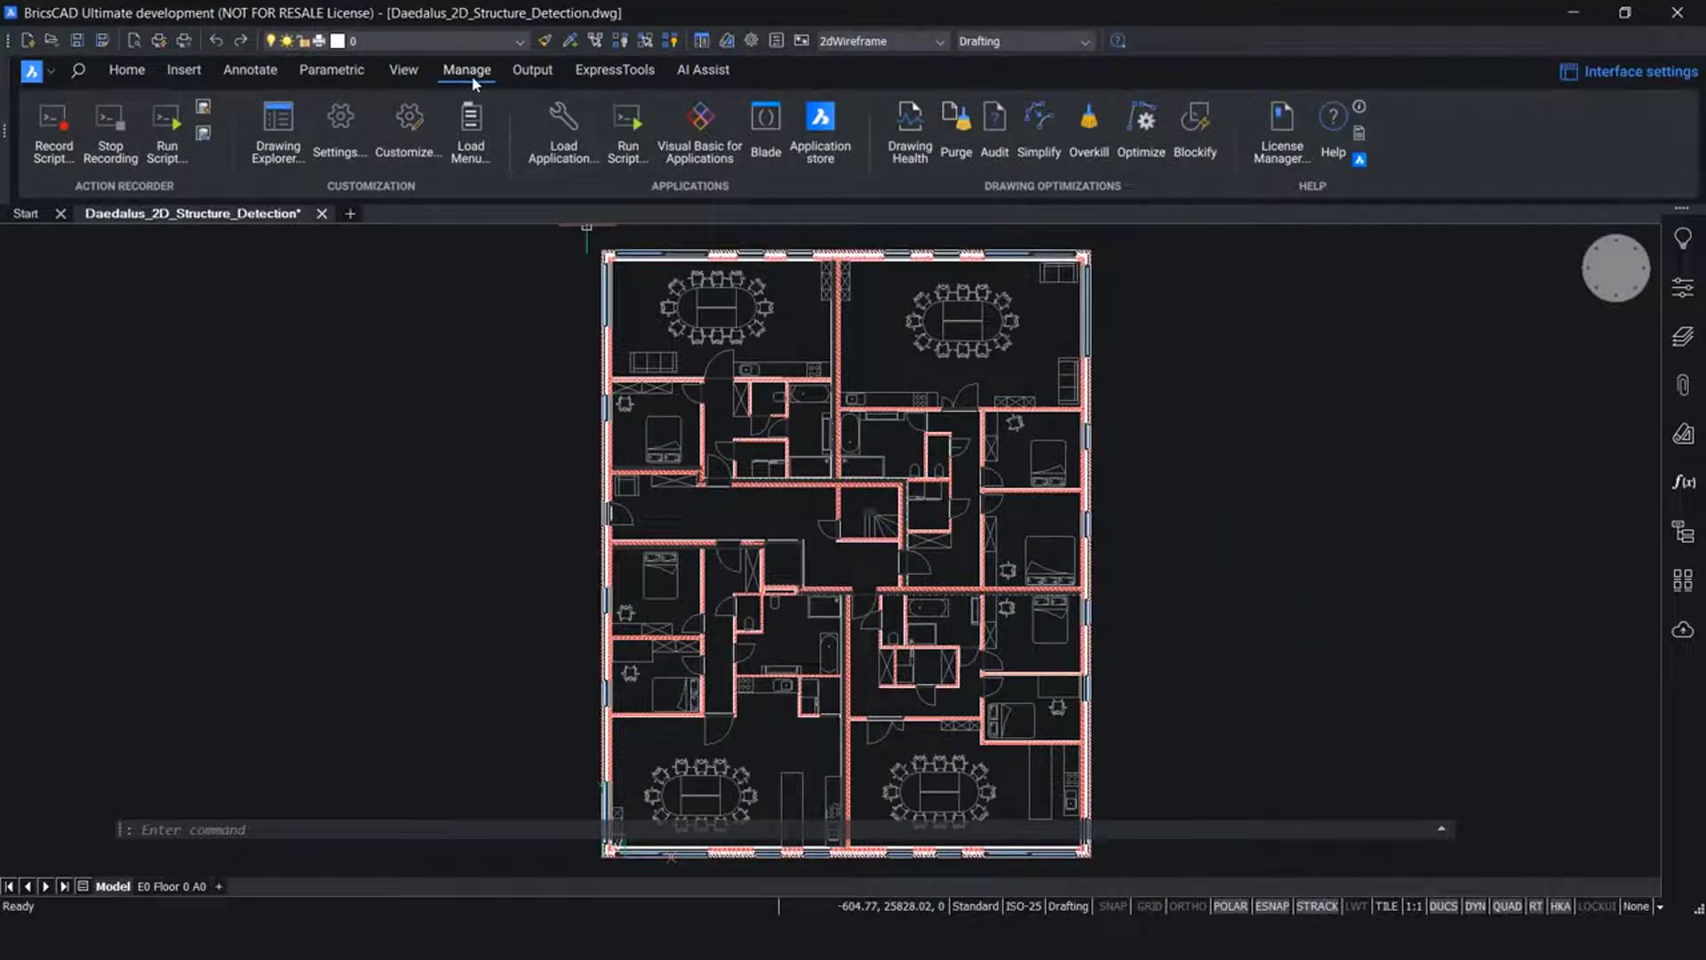
# Run Blockify against the existing block definitions and replace the matching bed and door geometry with Bed Double and Door Parametric references
pyautogui.click(1195, 133)
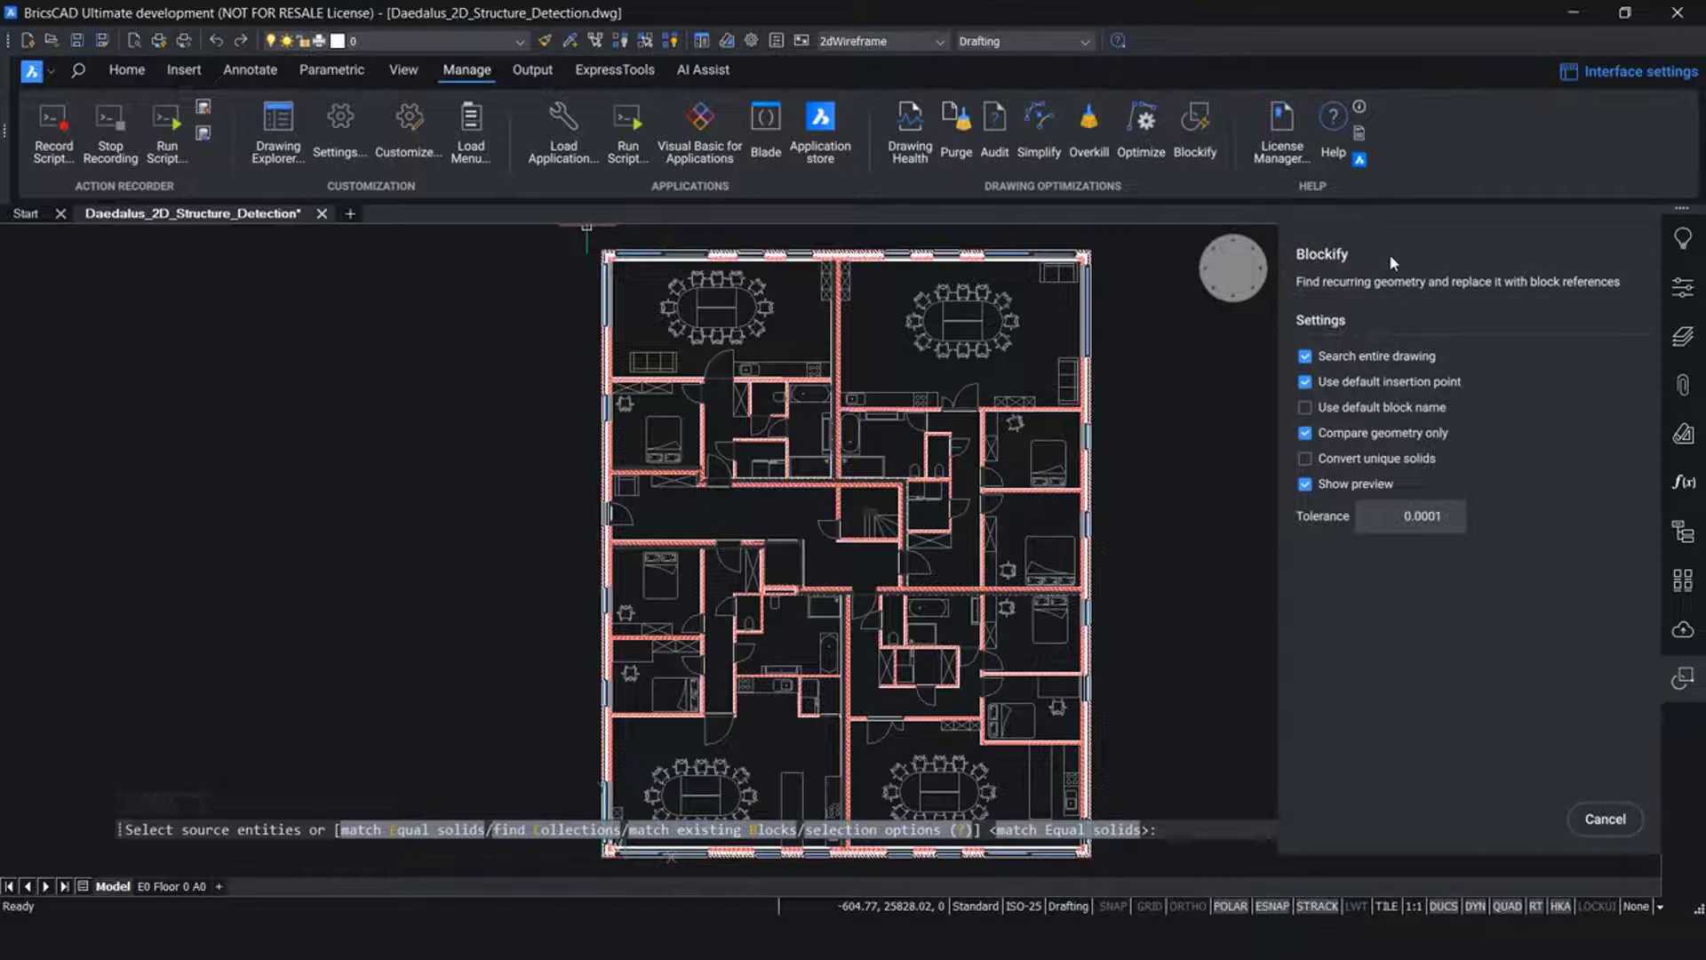
pyautogui.click(711, 833)
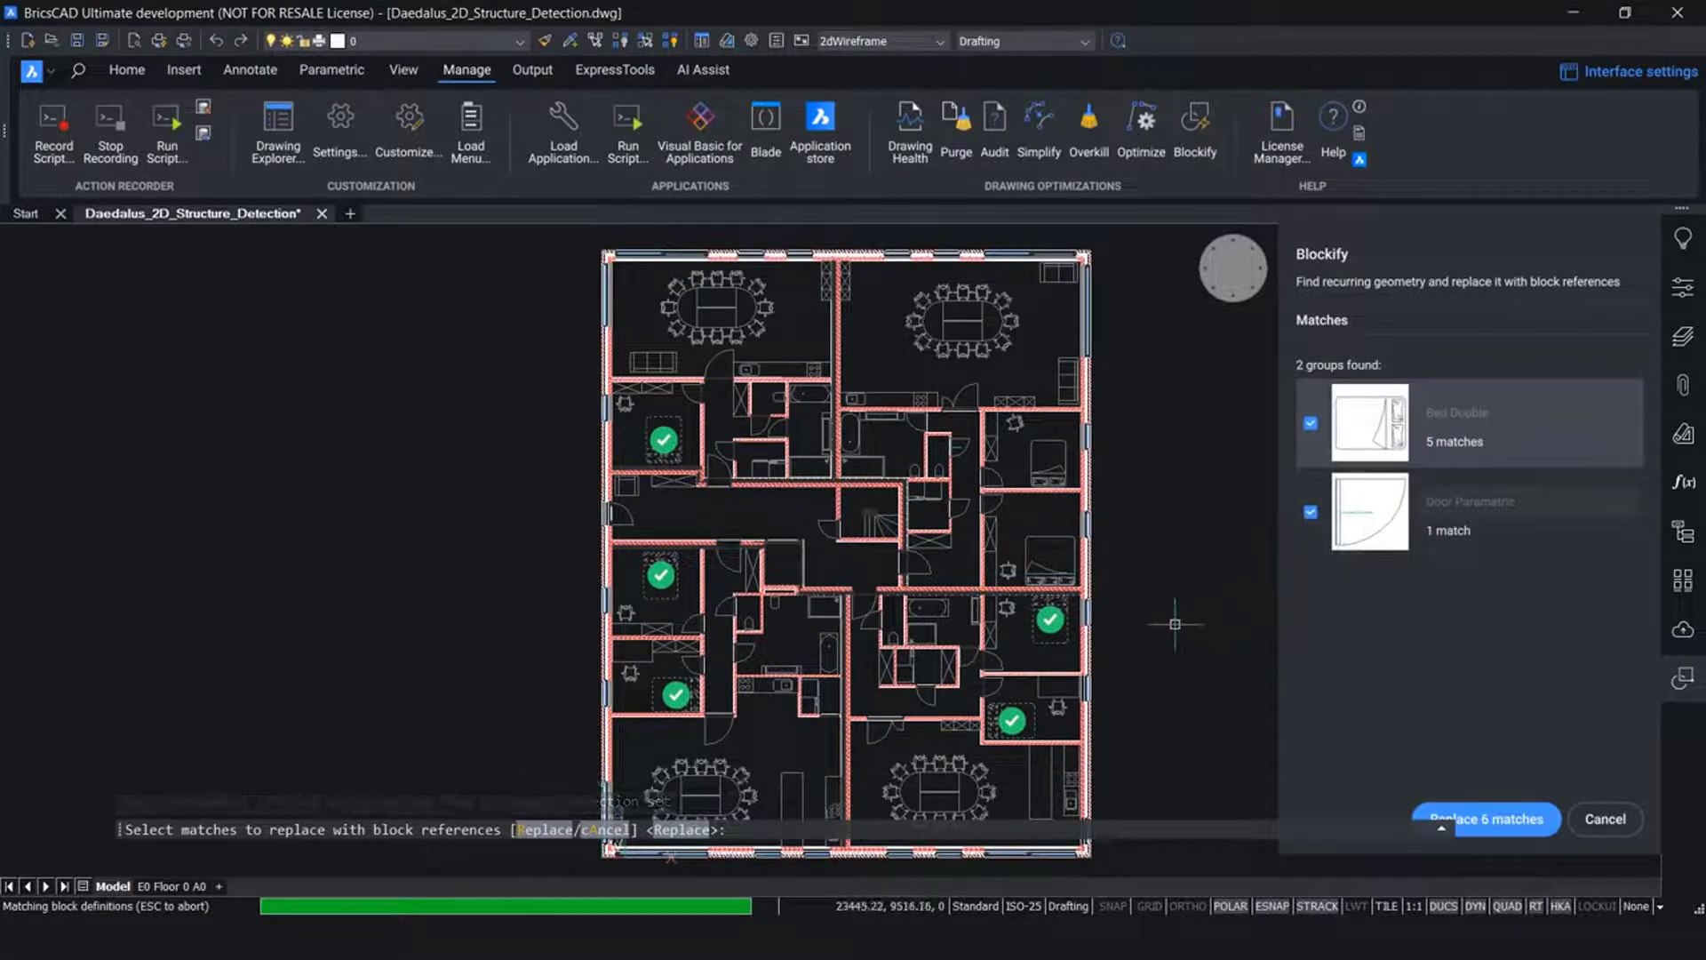
pyautogui.moveTo(1152, 693); pyautogui.dragTo(1197, 646, button='middle')
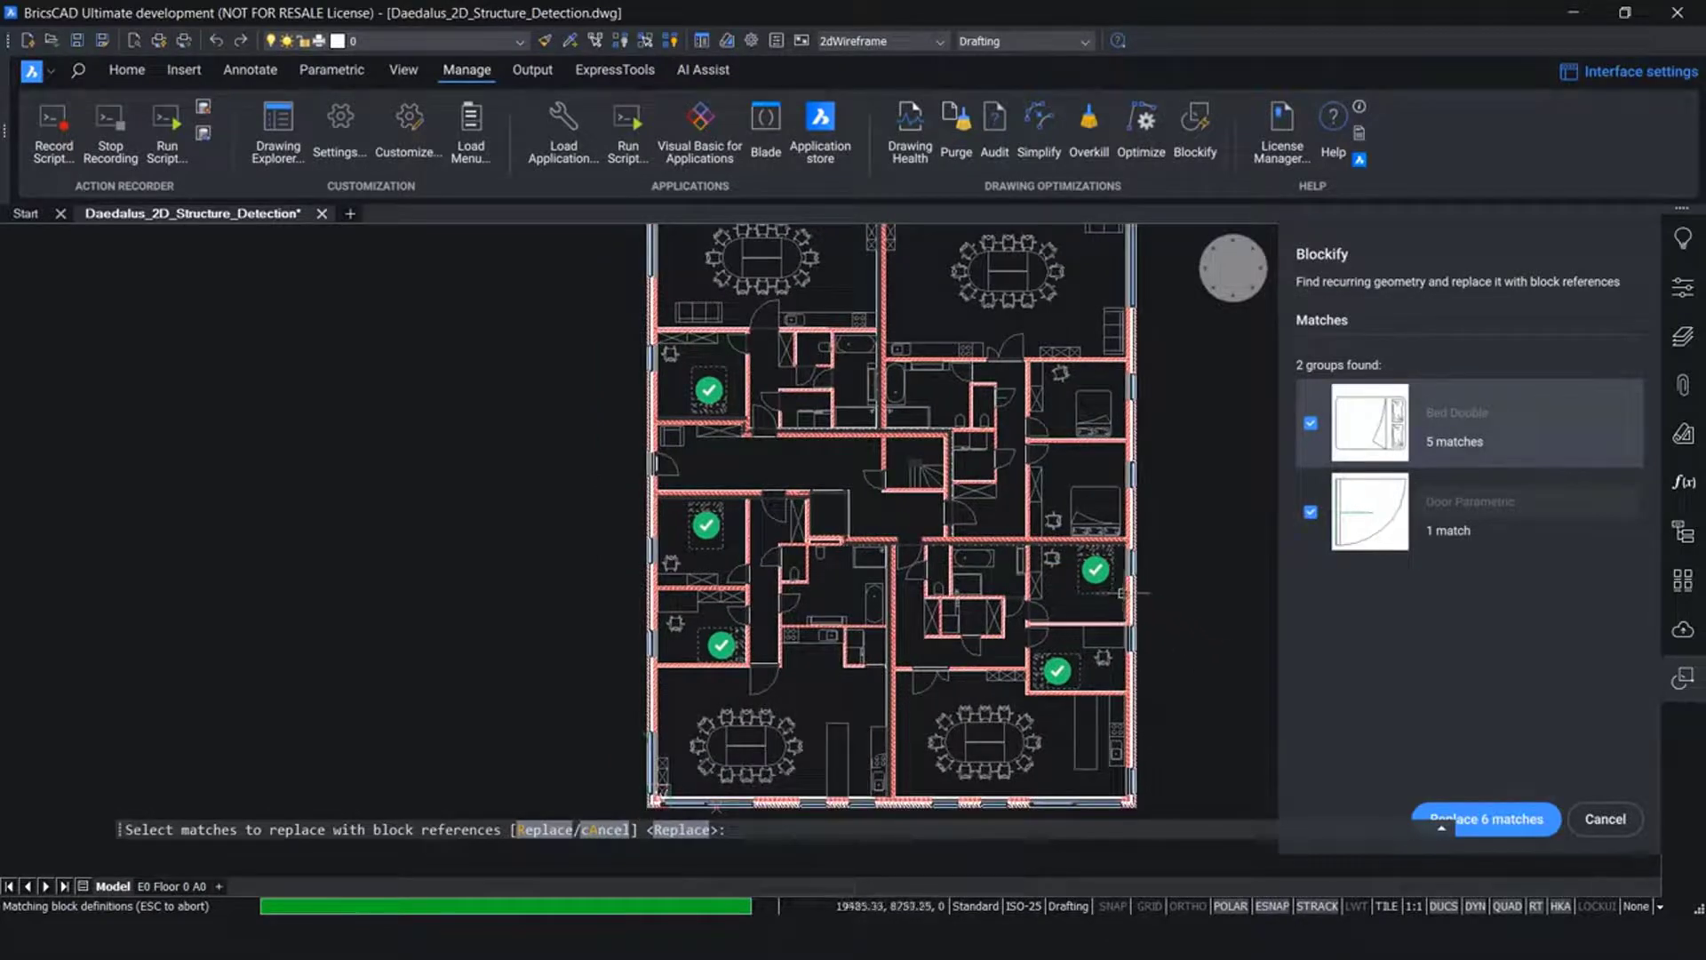
pyautogui.scroll(5, 1117, 588)
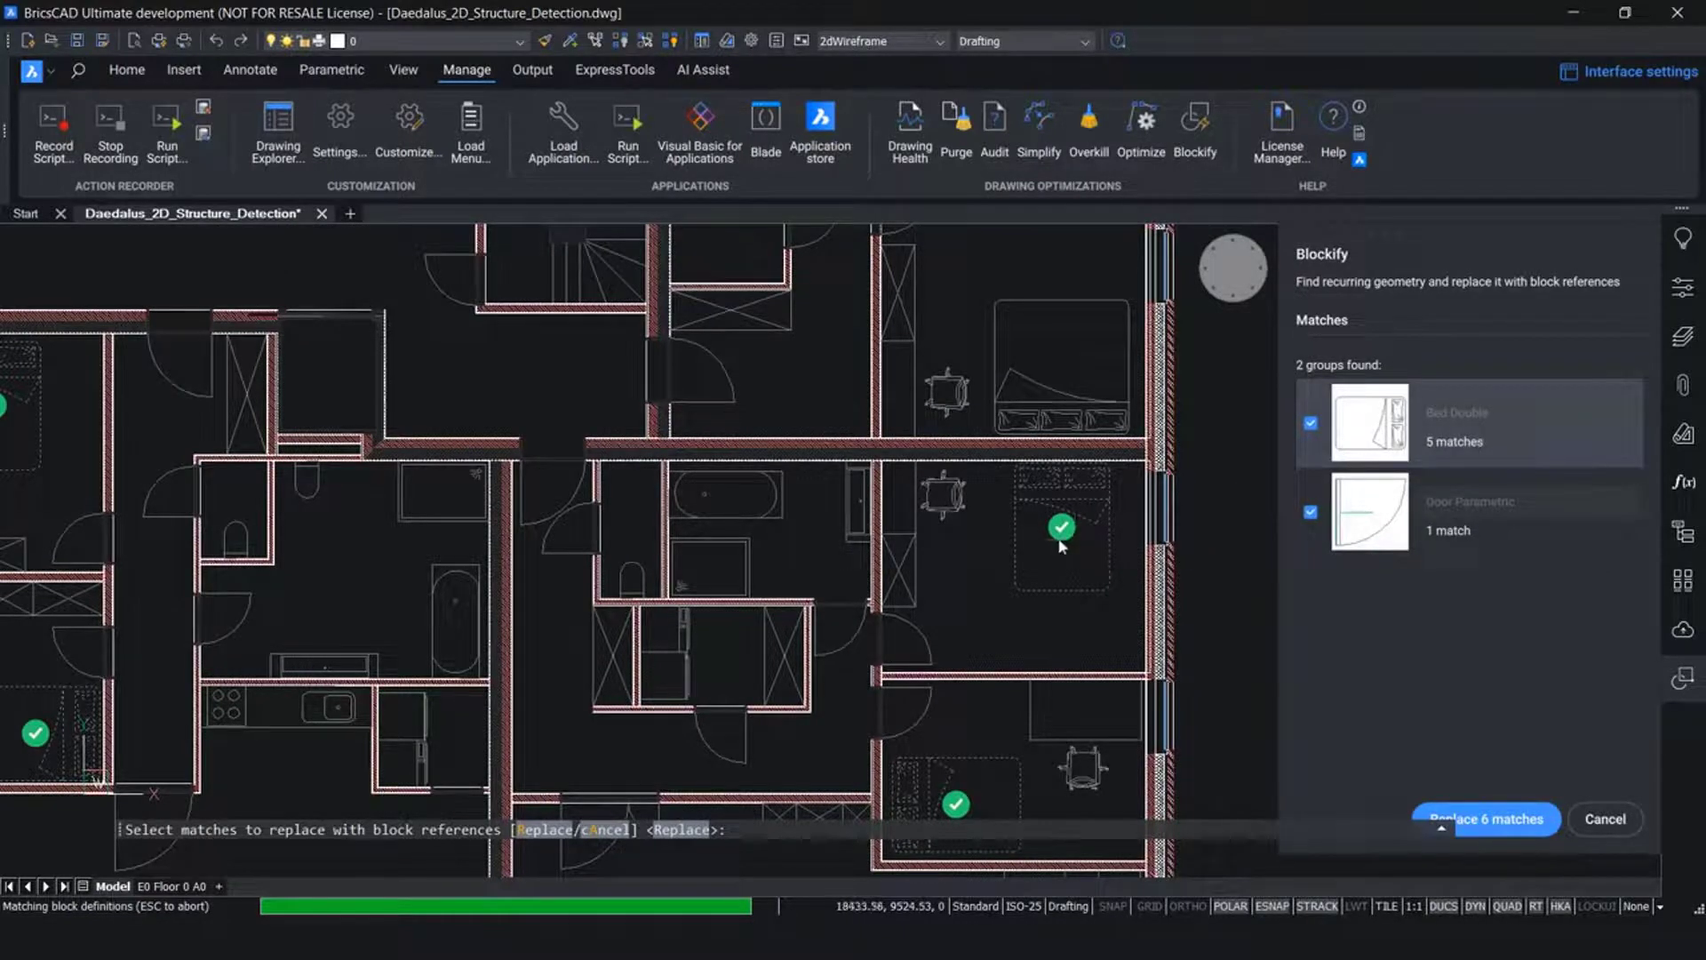
pyautogui.scroll(-5, 1151, 608)
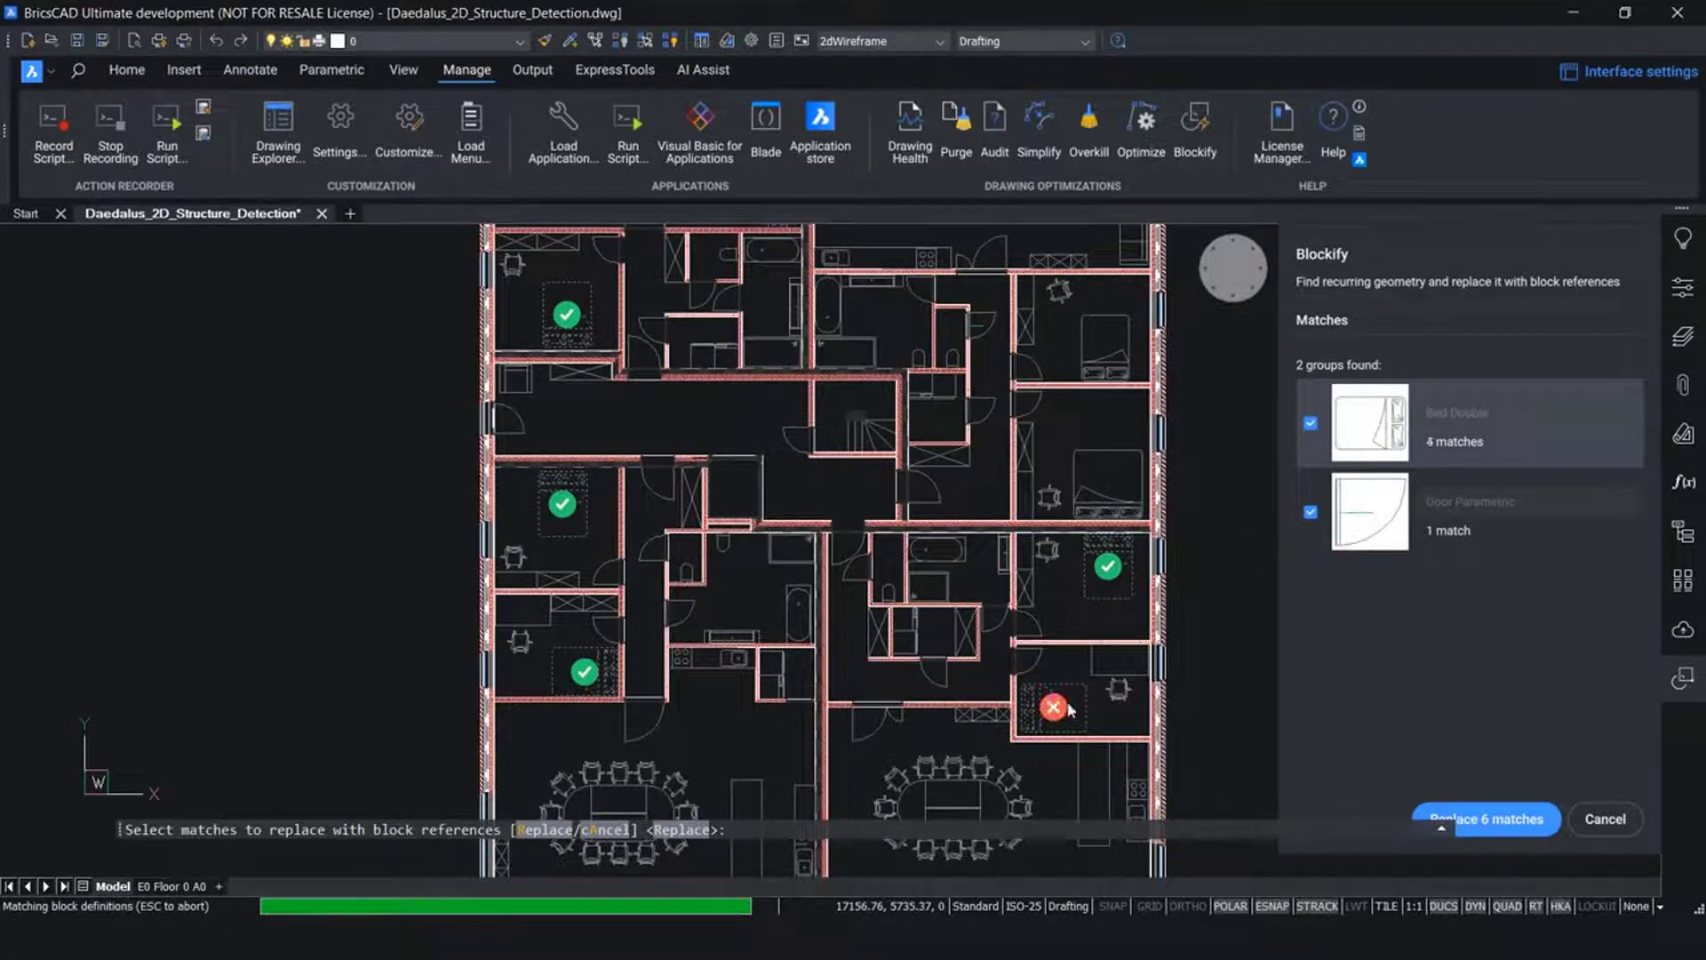
pyautogui.click(1514, 826)
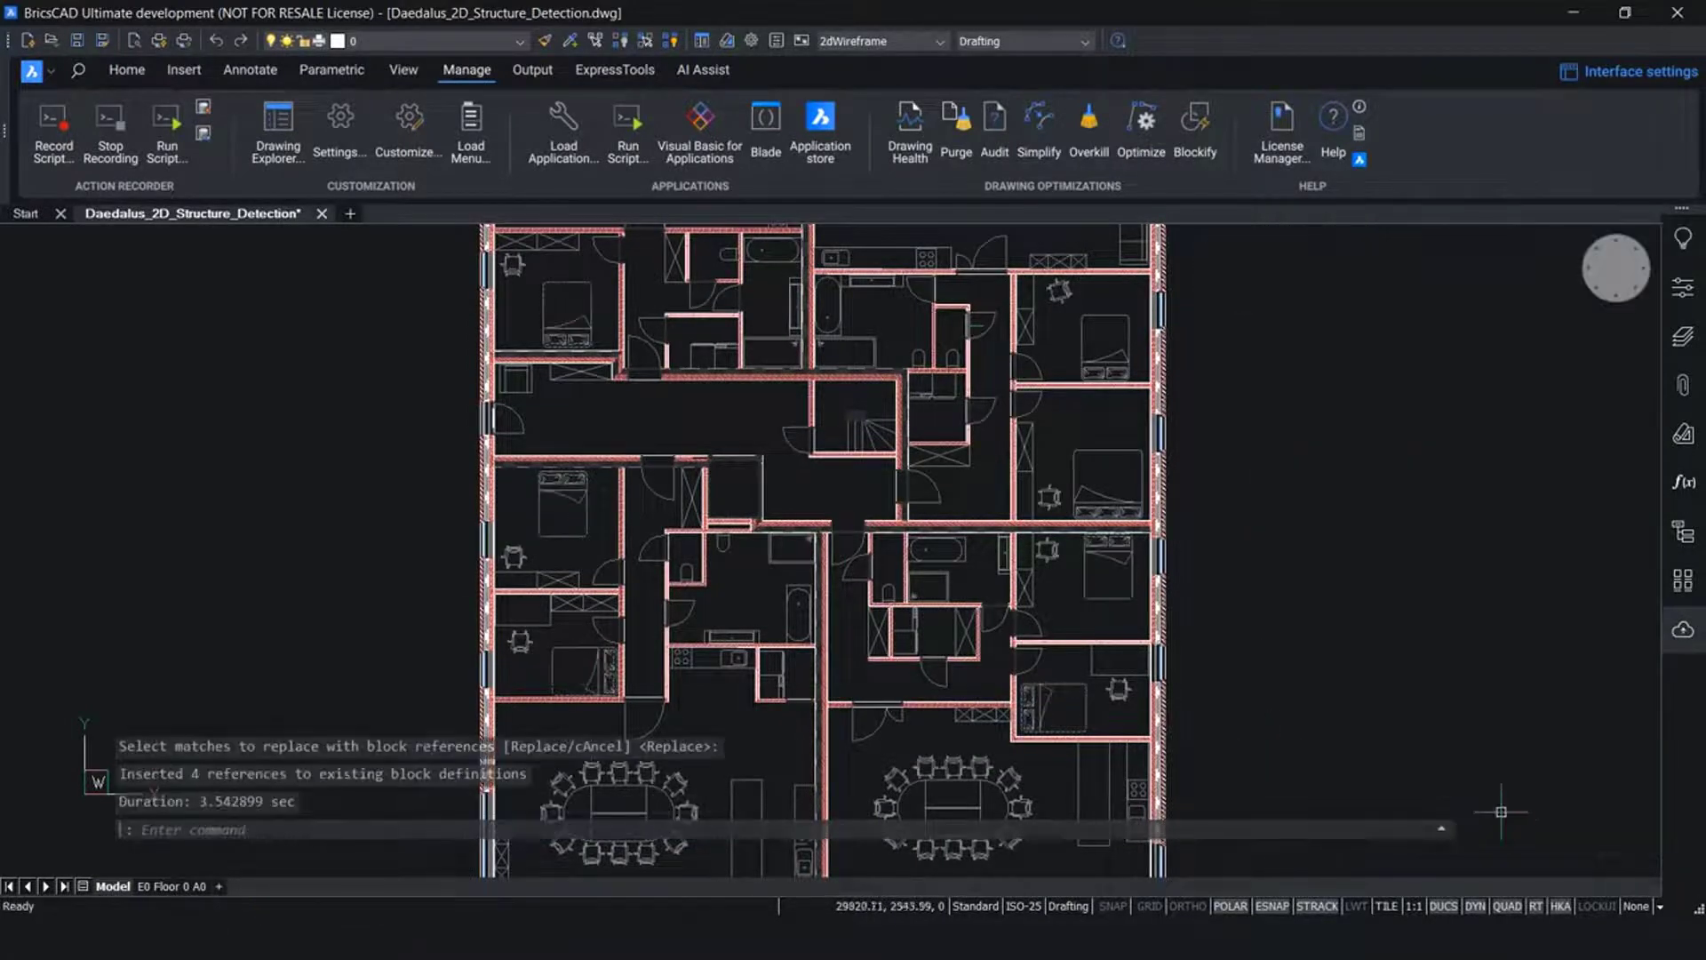
# Check the entity type and block name of the beds in the lower-right apartment's two bedrooms
pyautogui.scroll(2, 1122, 638)
pyautogui.scroll(2, 1122, 638)
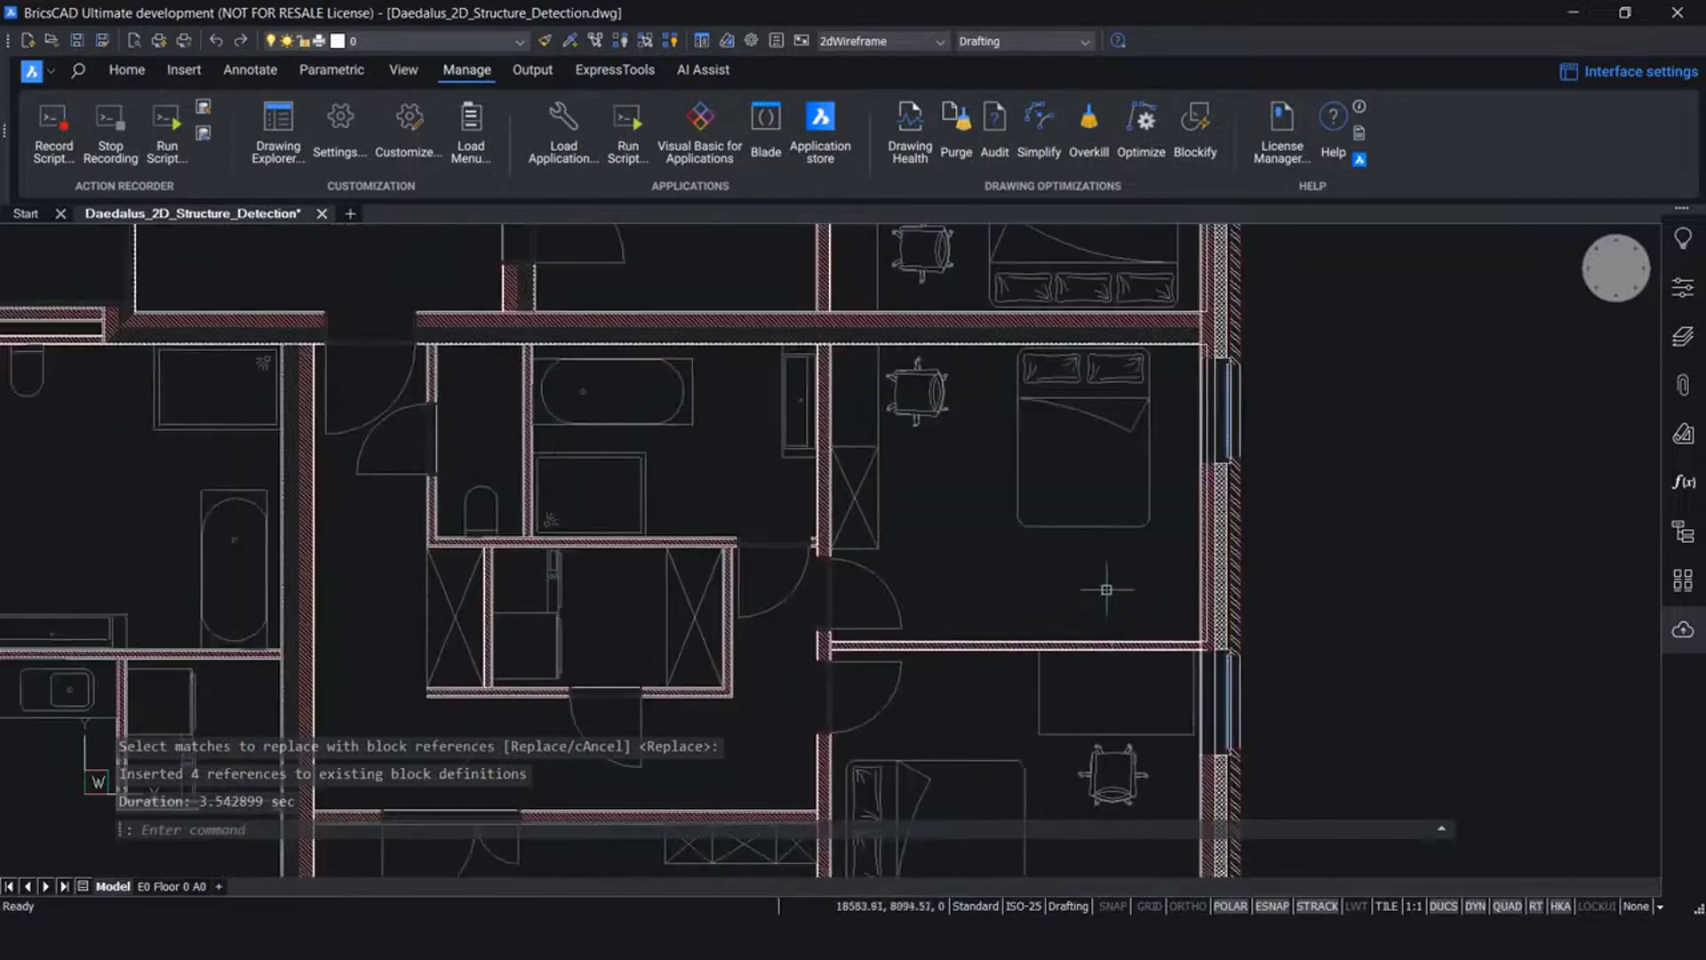
pyautogui.moveTo(1095, 527)
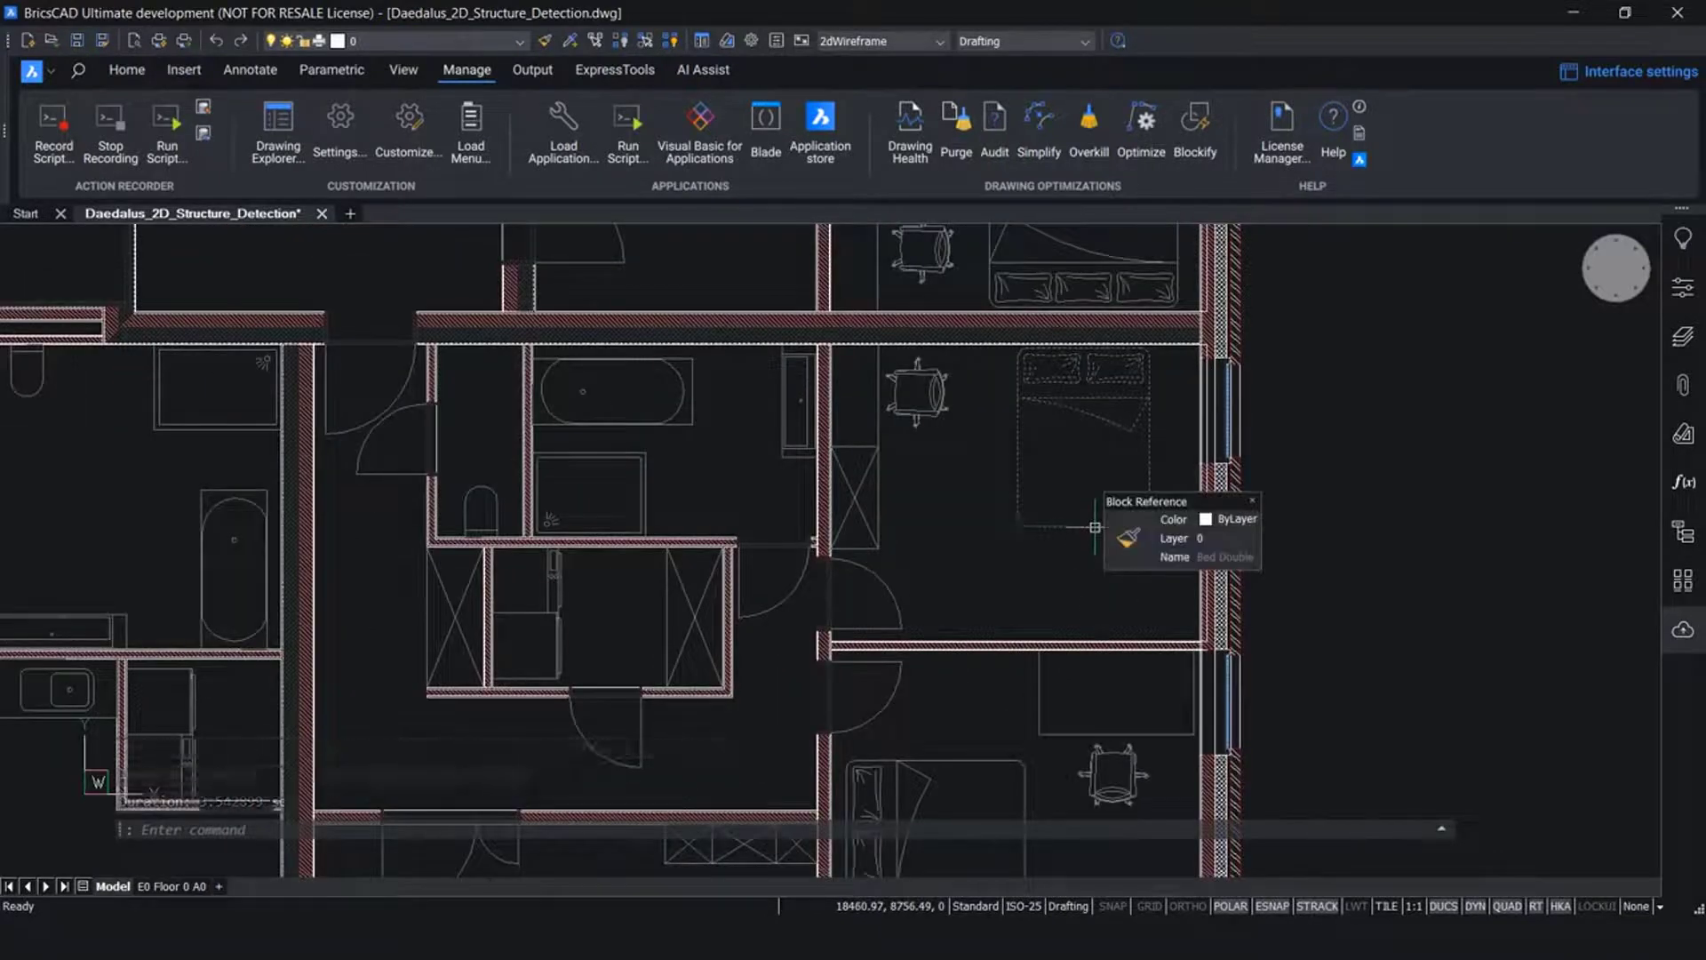
pyautogui.moveTo(1095, 527)
pyautogui.mouseDown(button='middle')
pyautogui.moveTo(1051, 571)
pyautogui.moveTo(1066, 516)
pyautogui.mouseUp(button='middle')
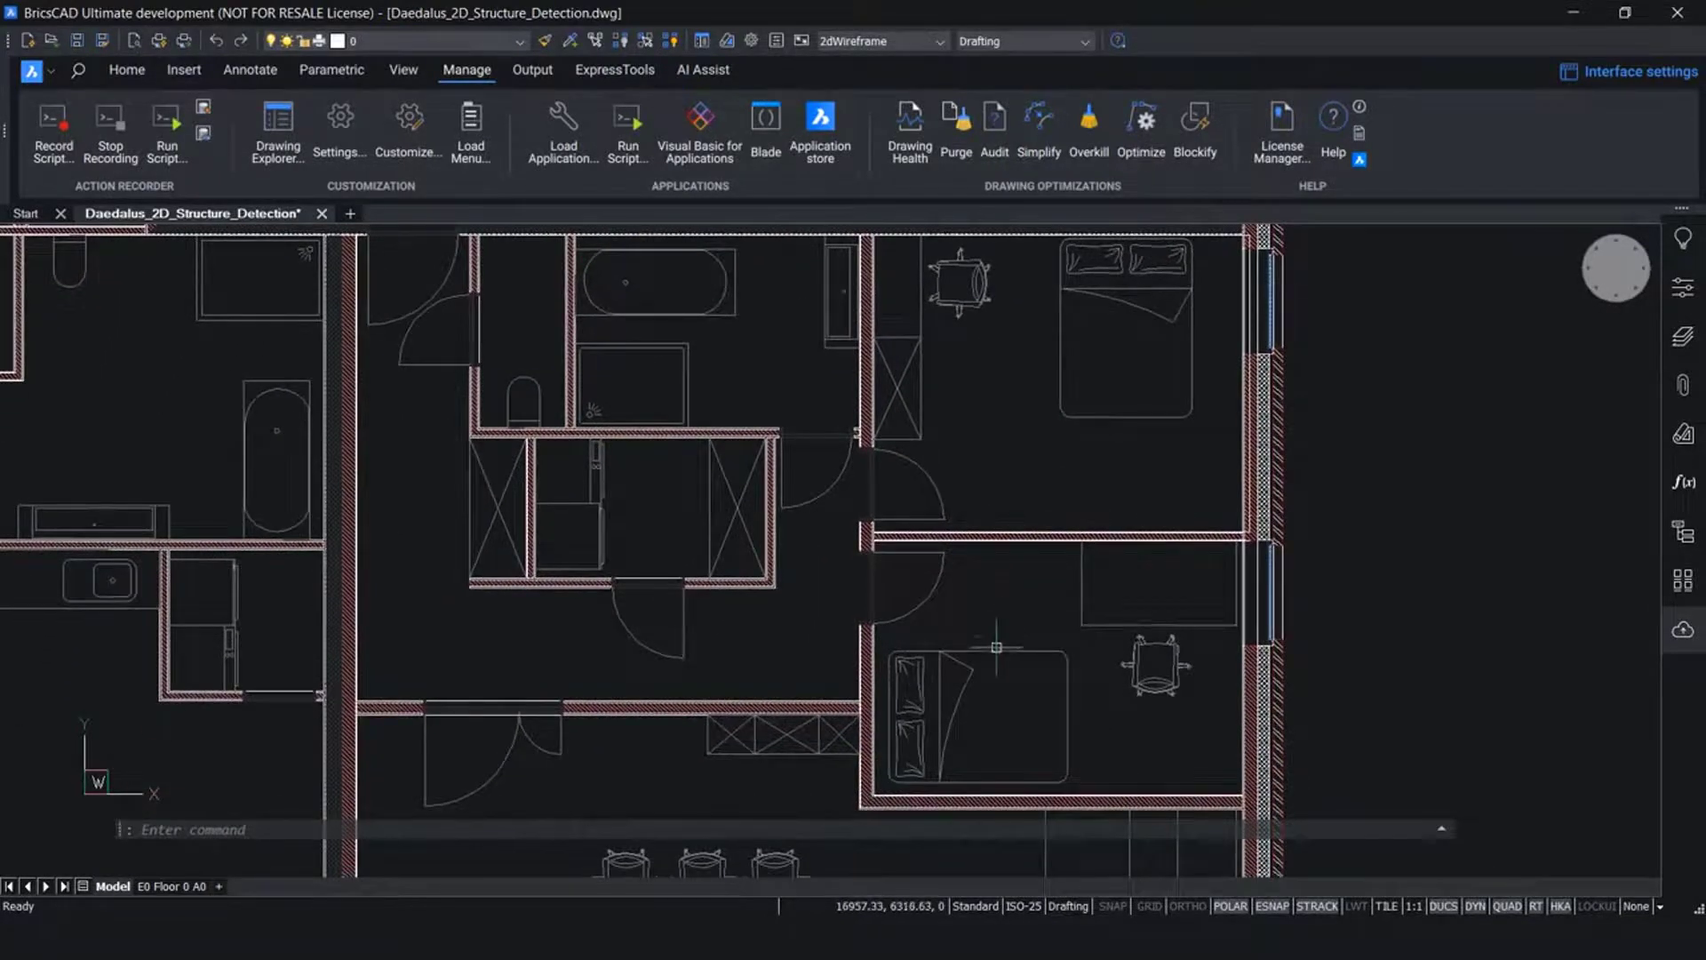
pyautogui.moveTo(996, 648)
pyautogui.moveTo(932, 708)
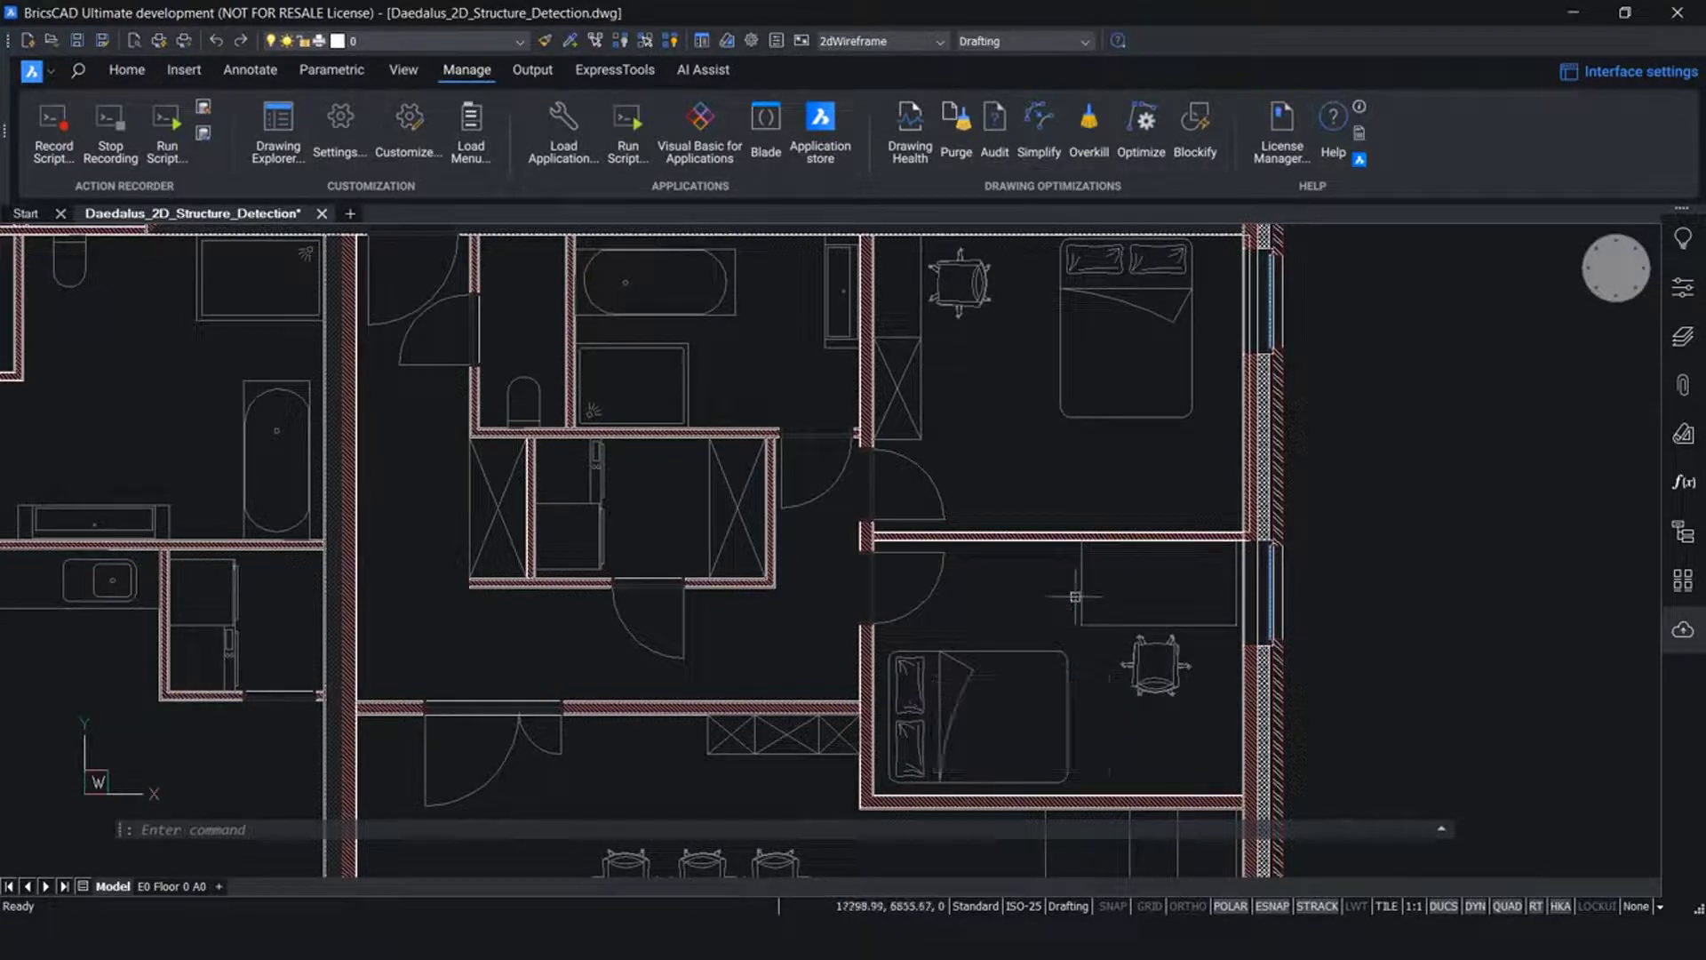
pyautogui.scroll(-5, 1103, 639)
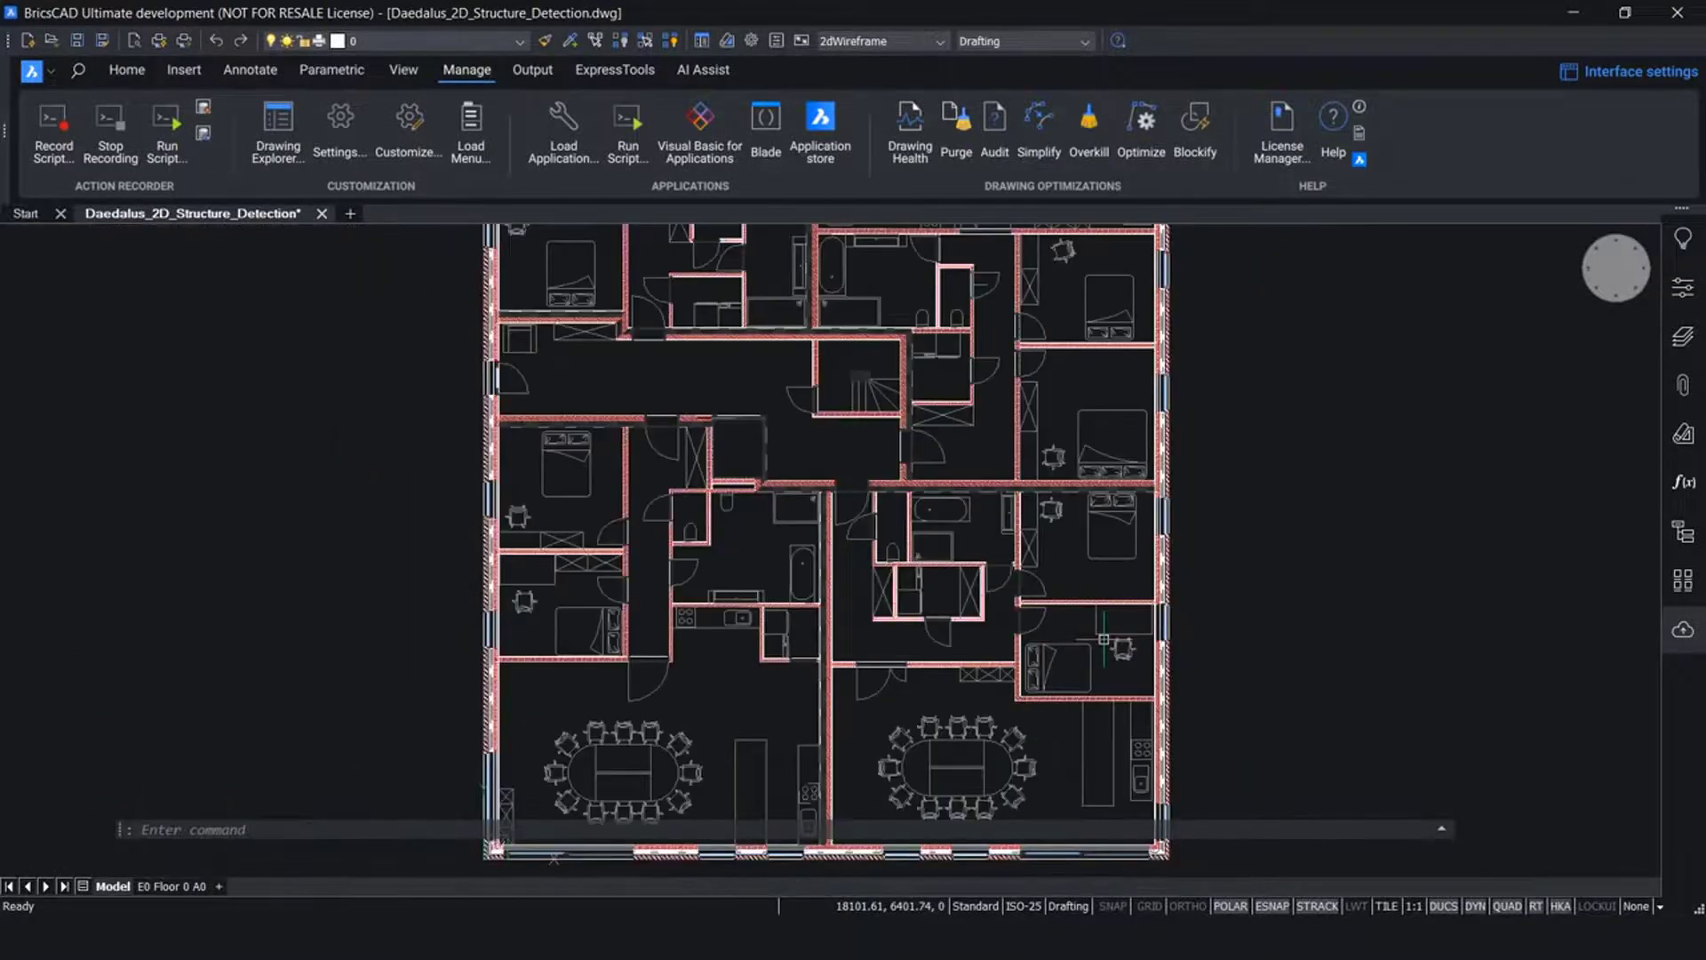
# Select the lower-right apartment's dining table and chairs together, examine which entity types they consist of, and clear the selection
pyautogui.moveTo(1044, 768); pyautogui.dragTo(1113, 617, button='middle')
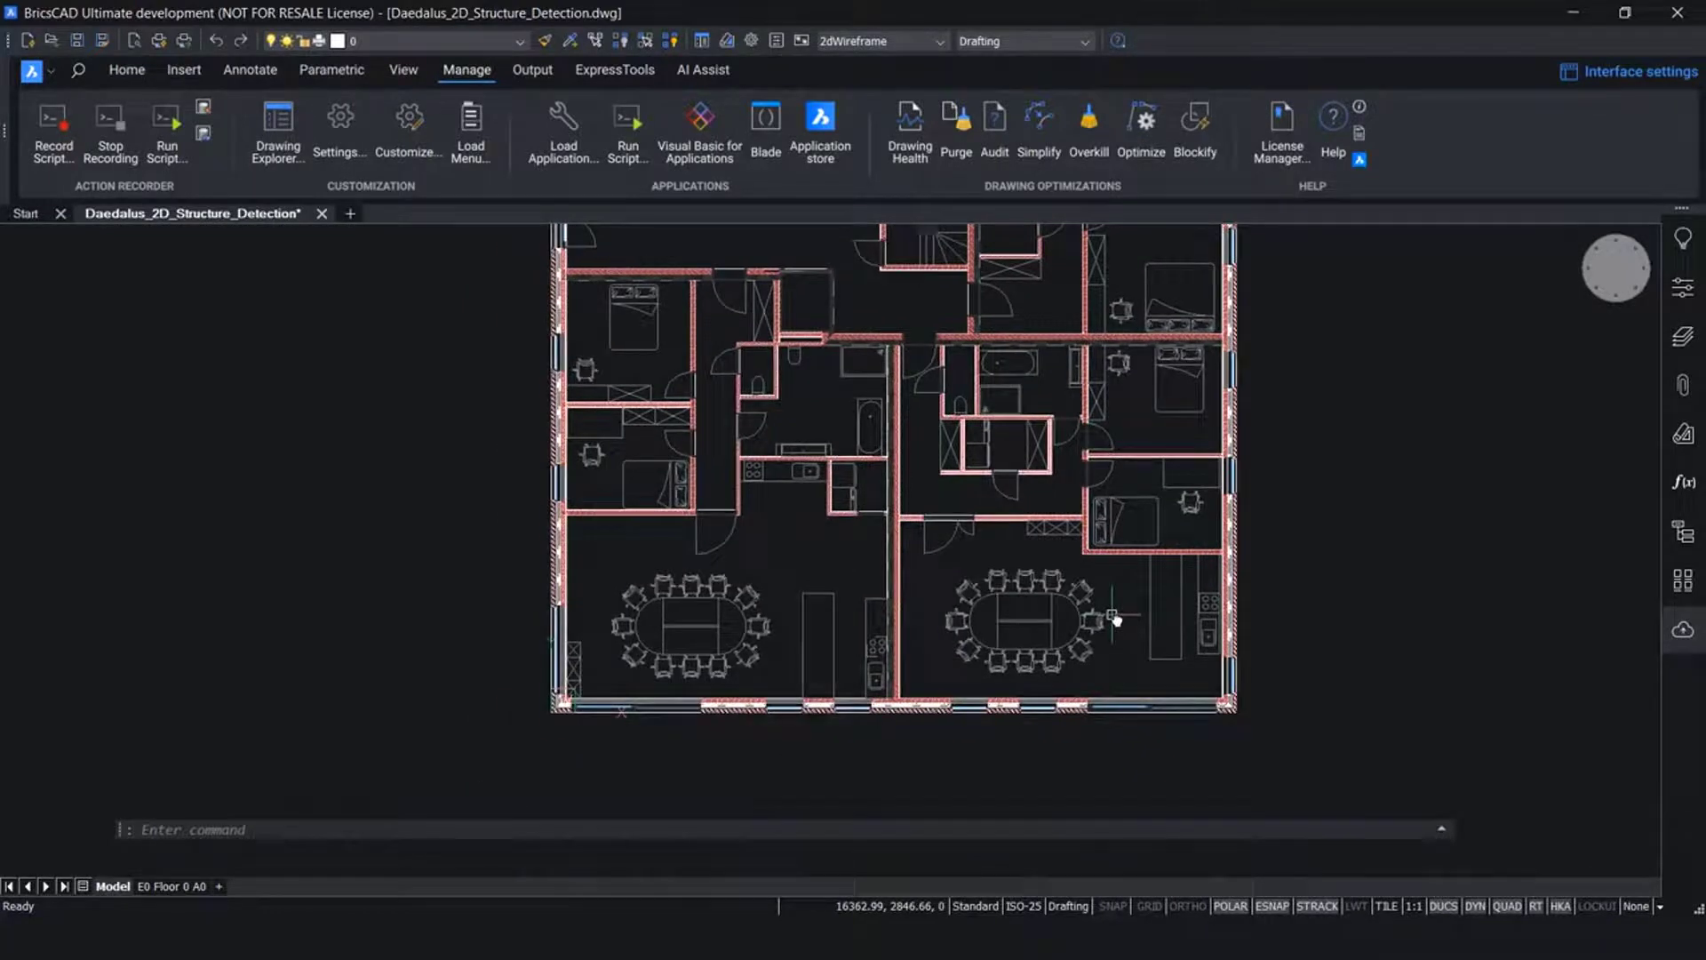
pyautogui.scroll(5, 1068, 668)
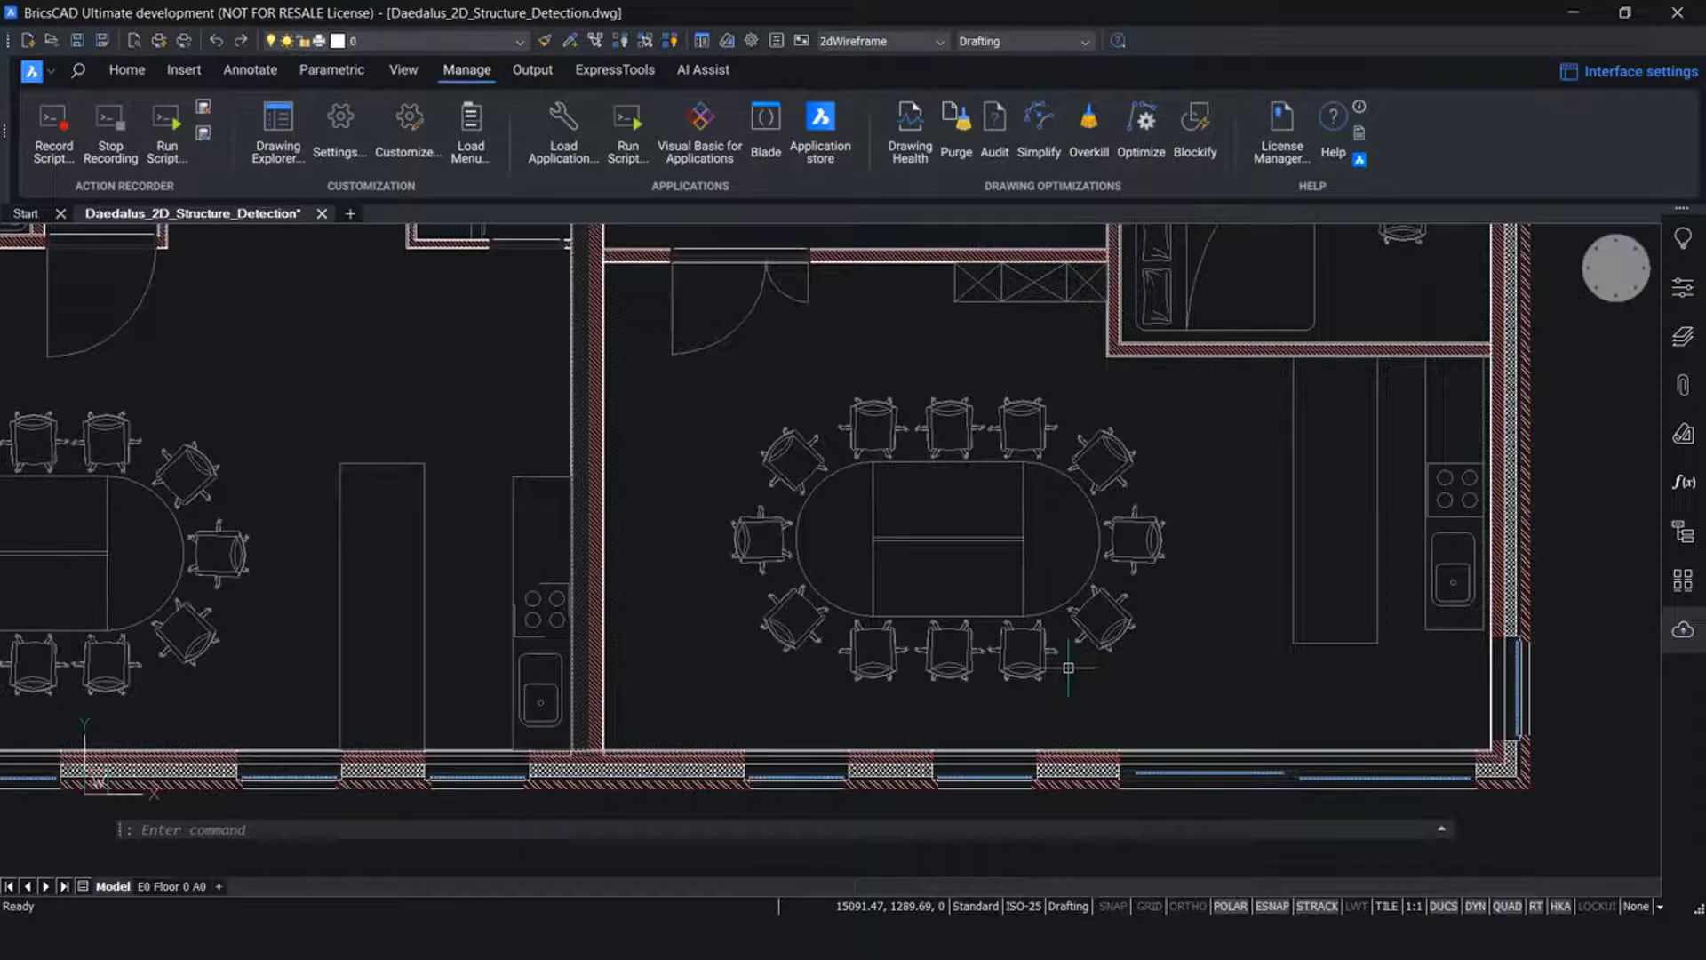
pyautogui.click(1189, 685)
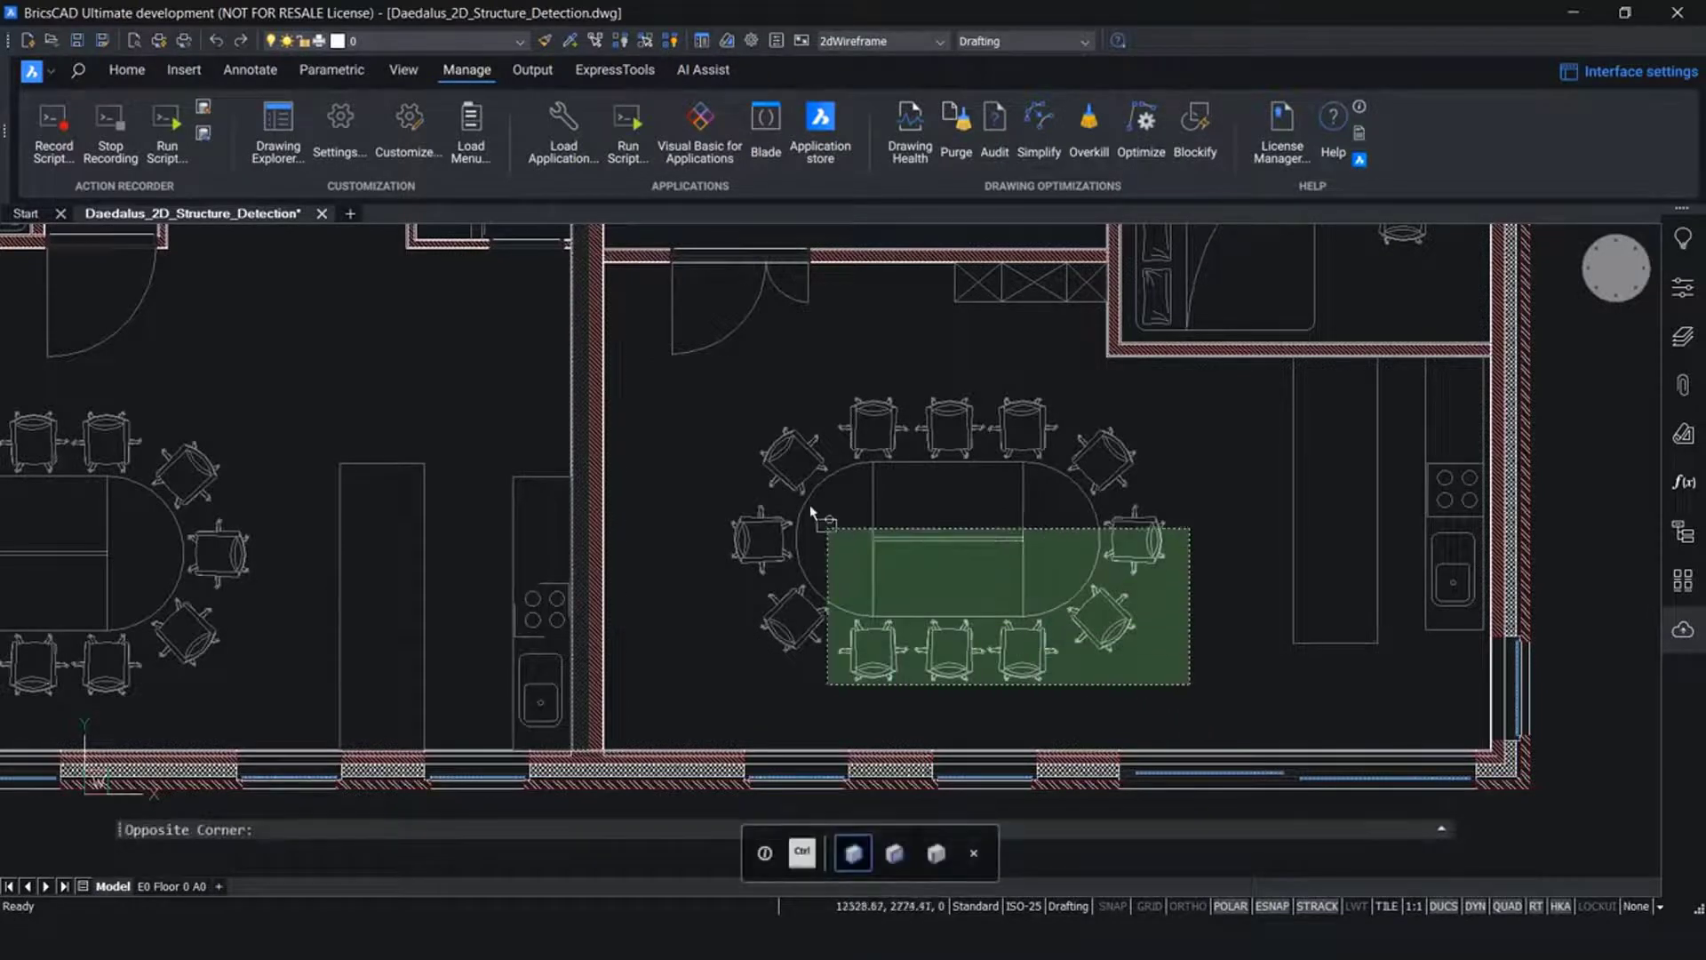
pyautogui.click(695, 383)
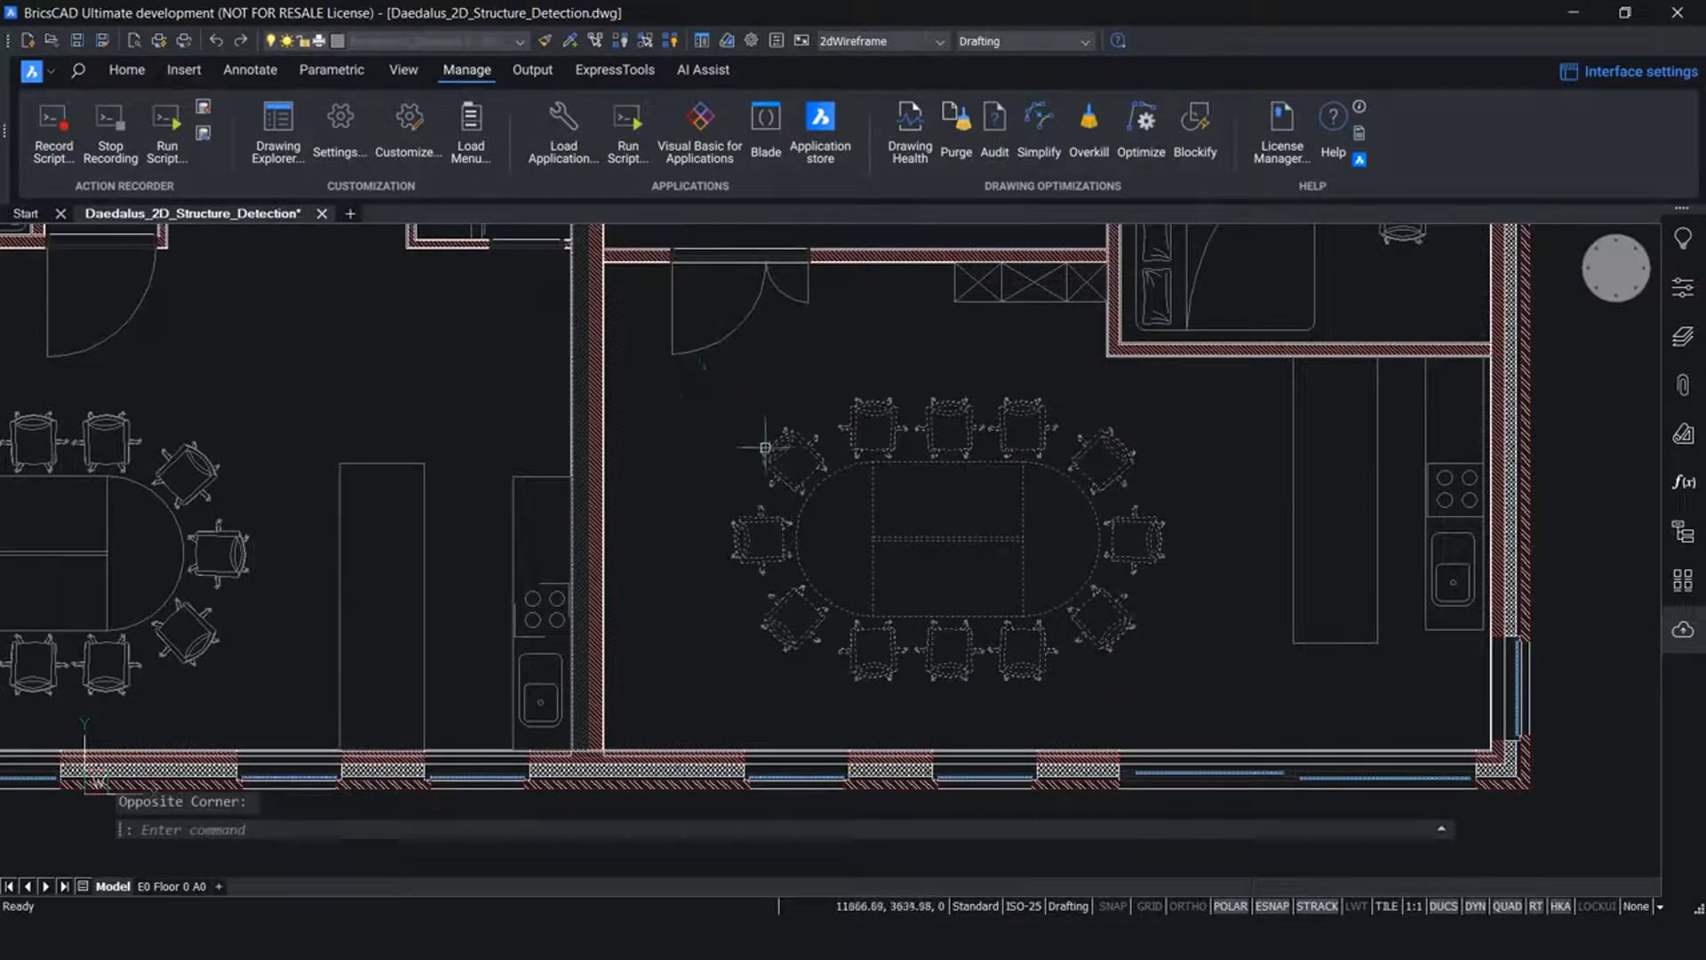
pyautogui.moveTo(765, 448)
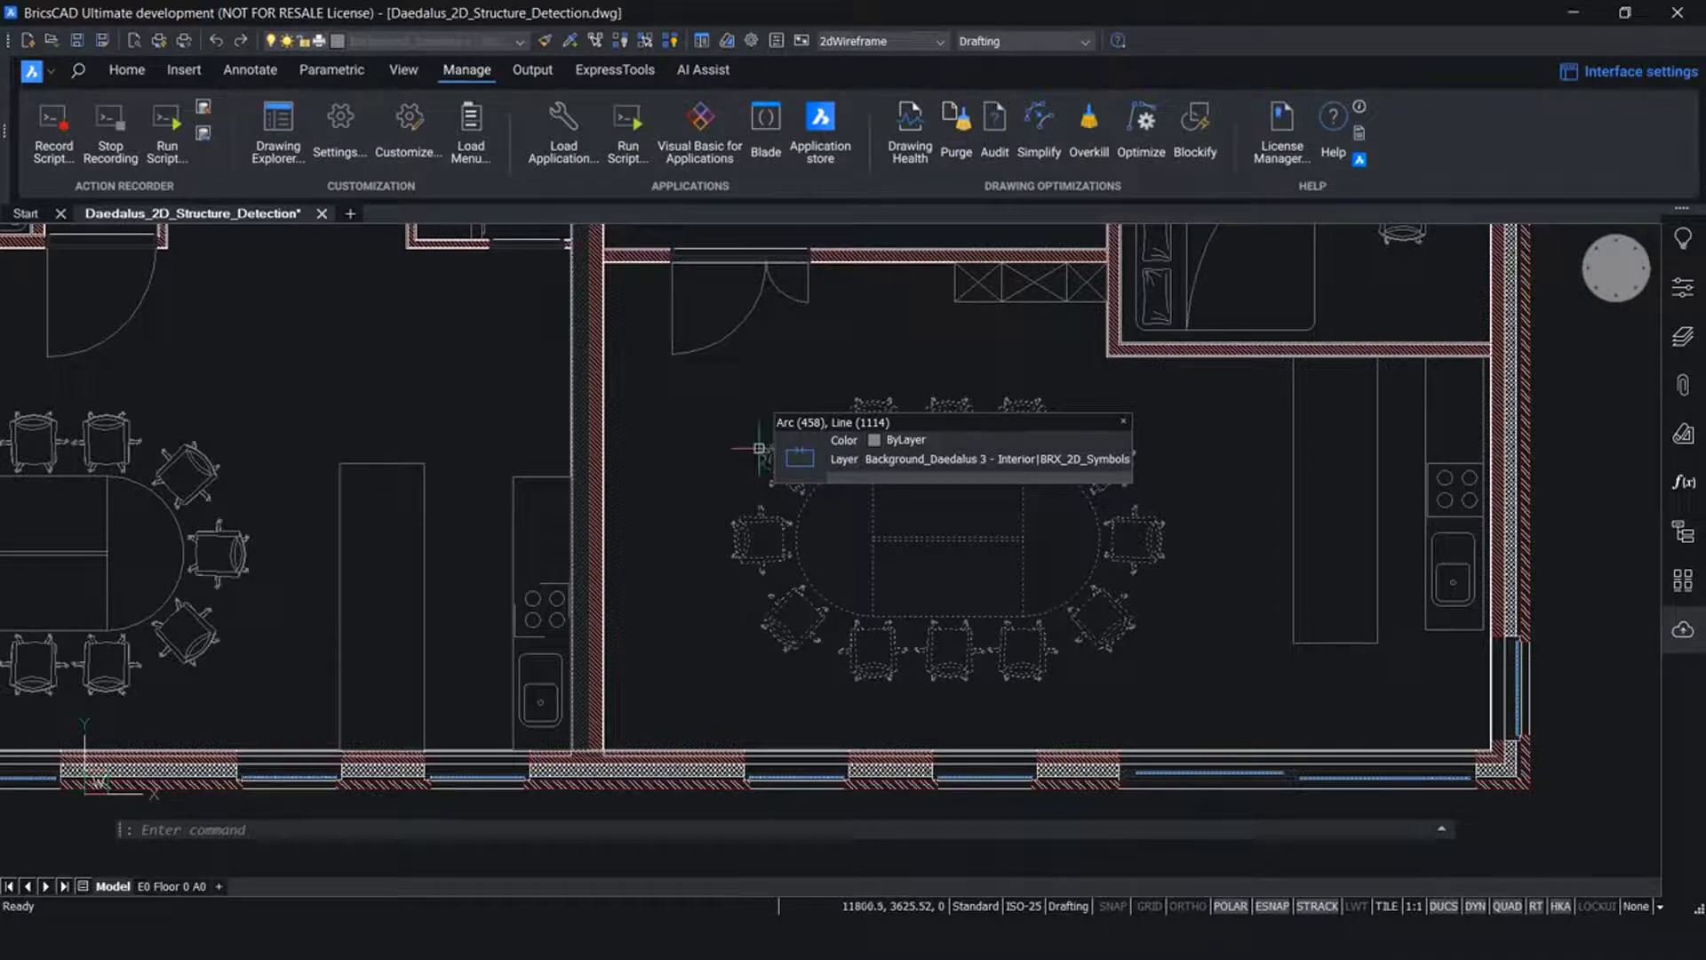
pyautogui.press('Escape')
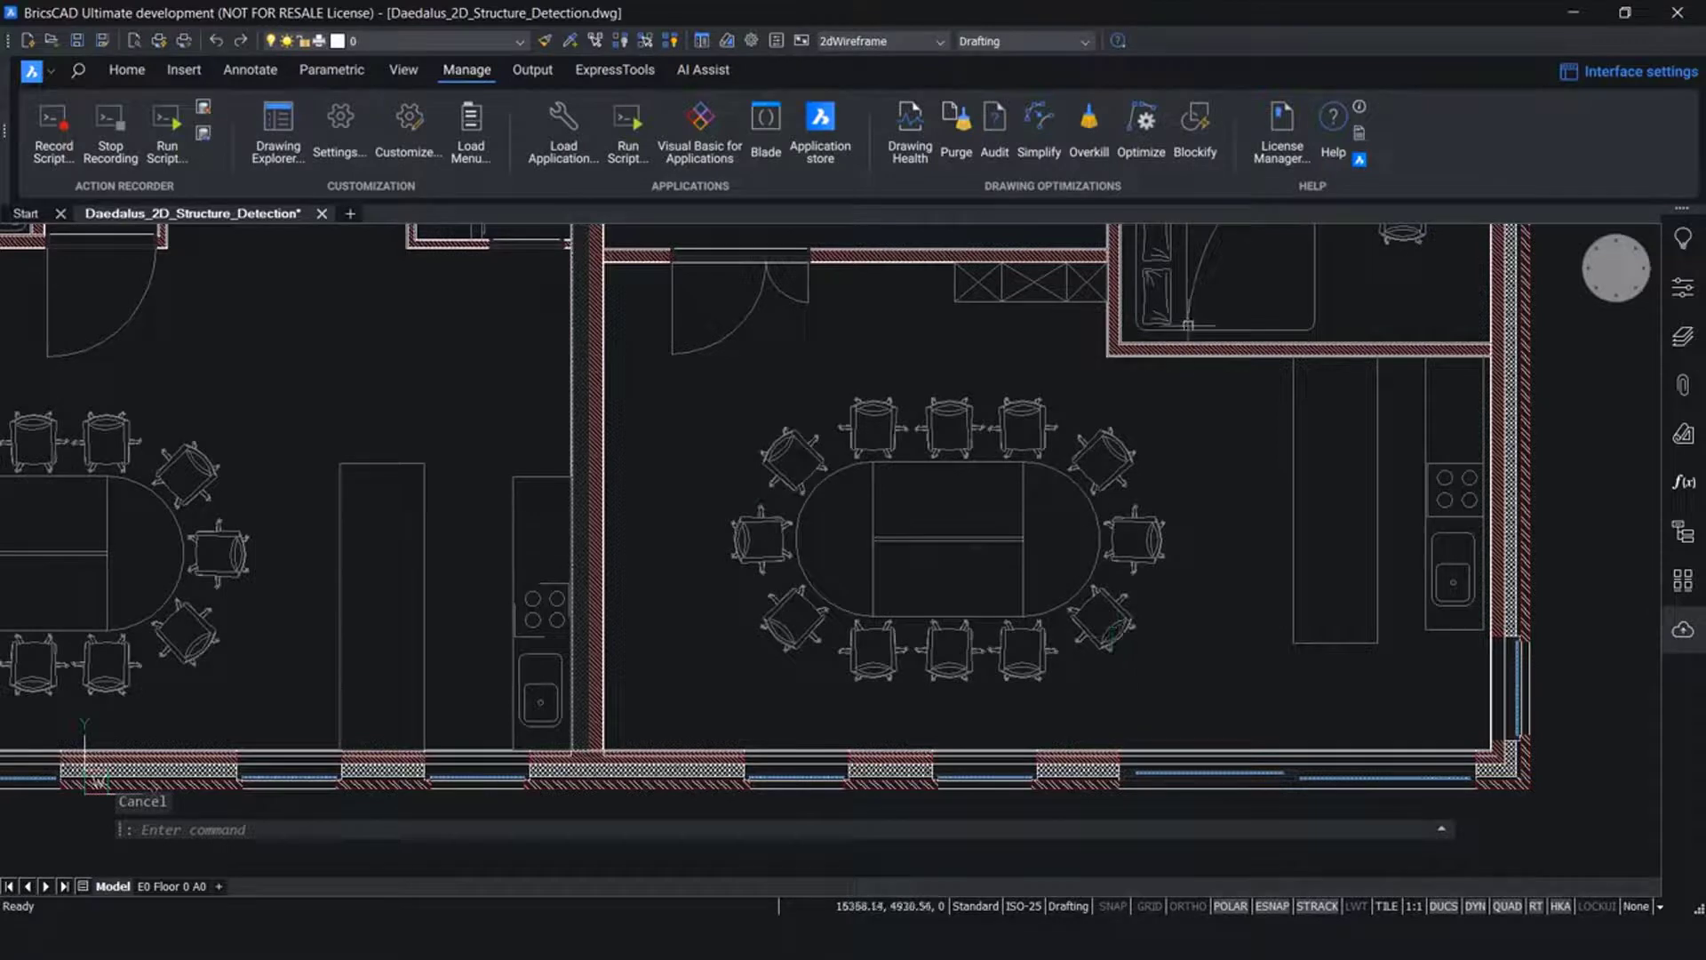
# Run Blockify on one chair below the lower-right apartment's dining table and name the block Chair
pyautogui.click(1194, 142)
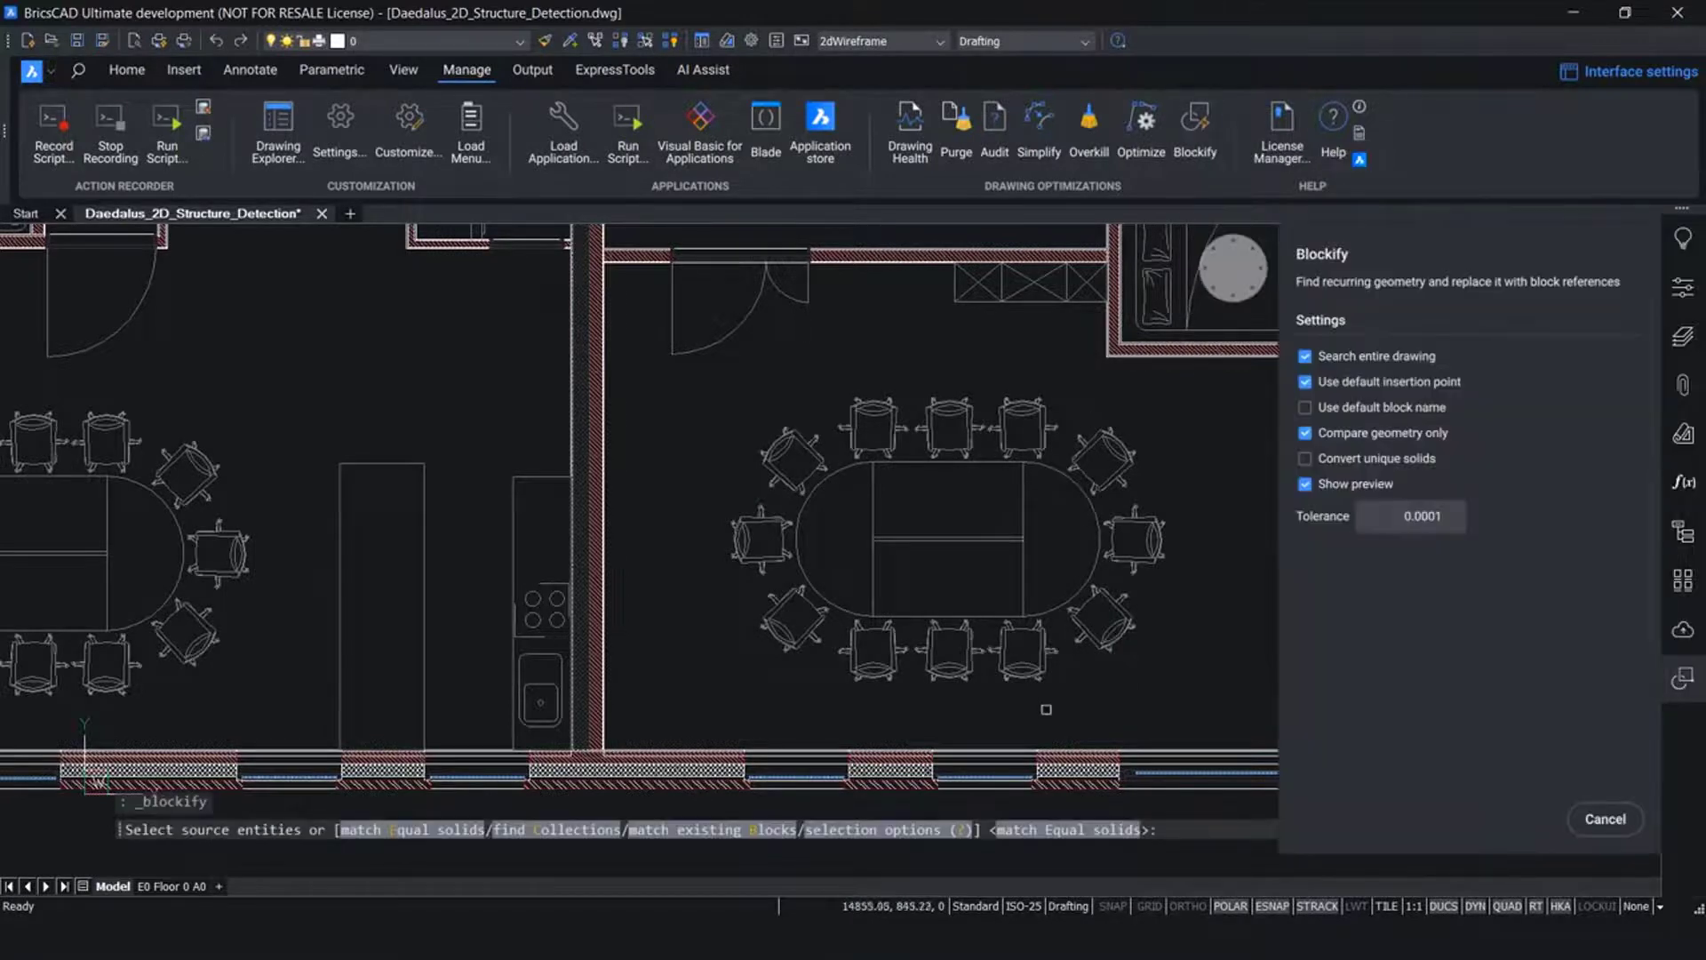
pyautogui.scroll(5, 1055, 616)
pyautogui.click(1089, 659)
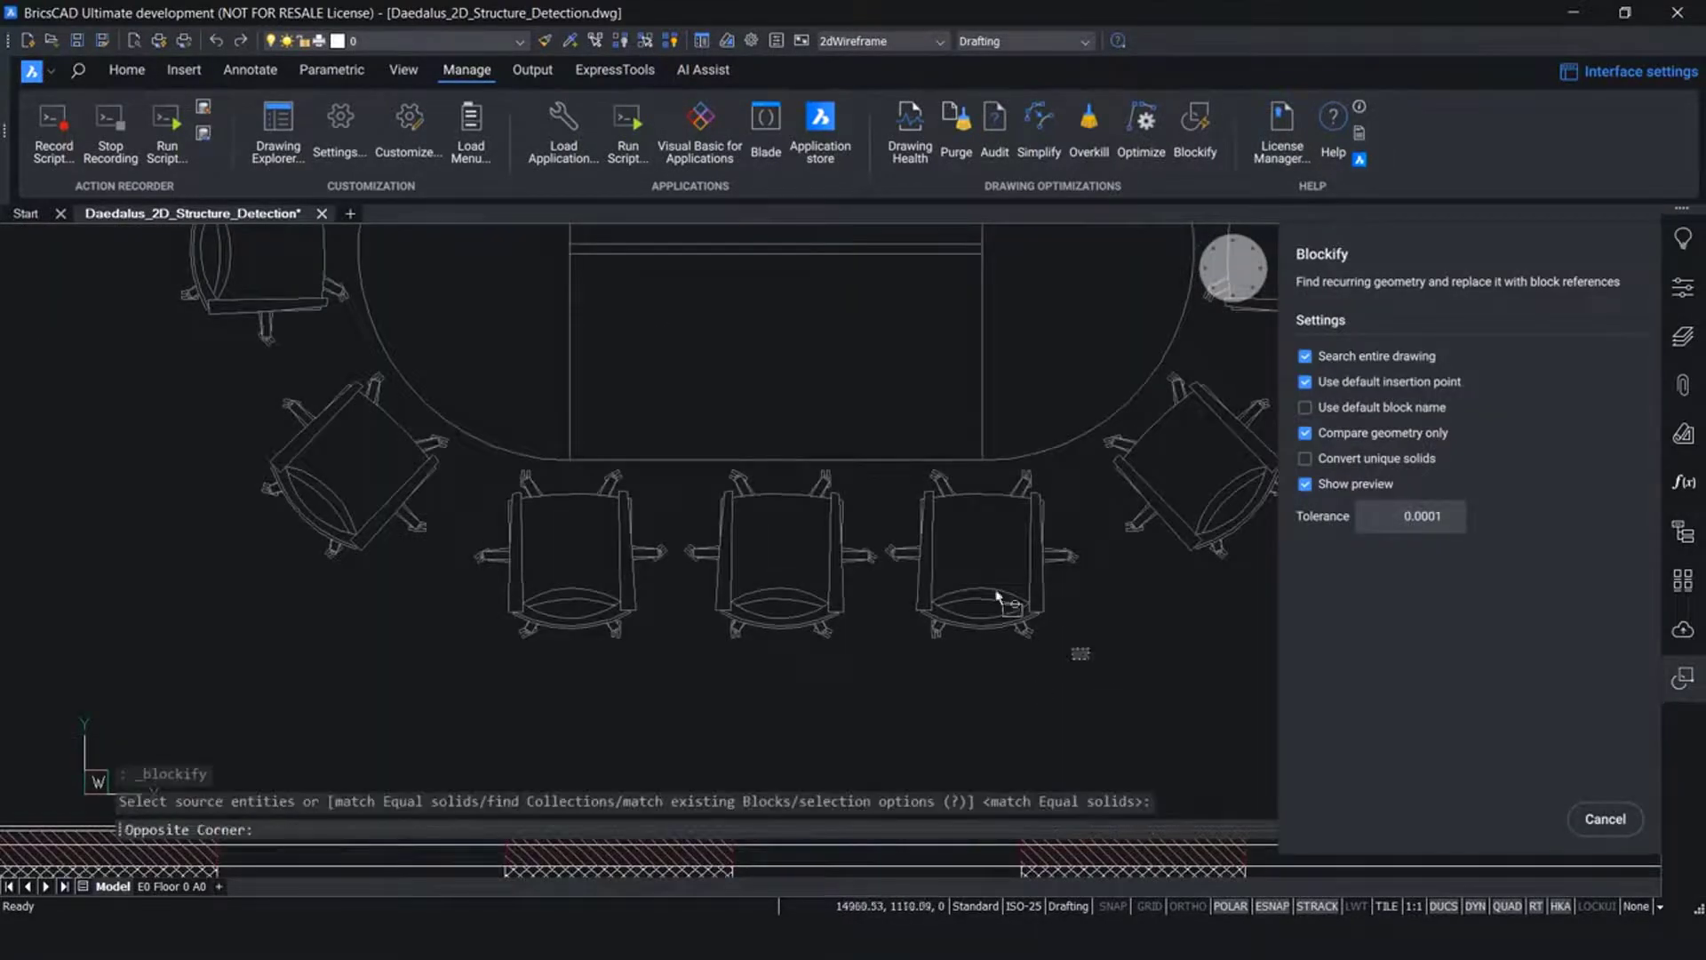
pyautogui.click(885, 468)
pyautogui.press('Return')
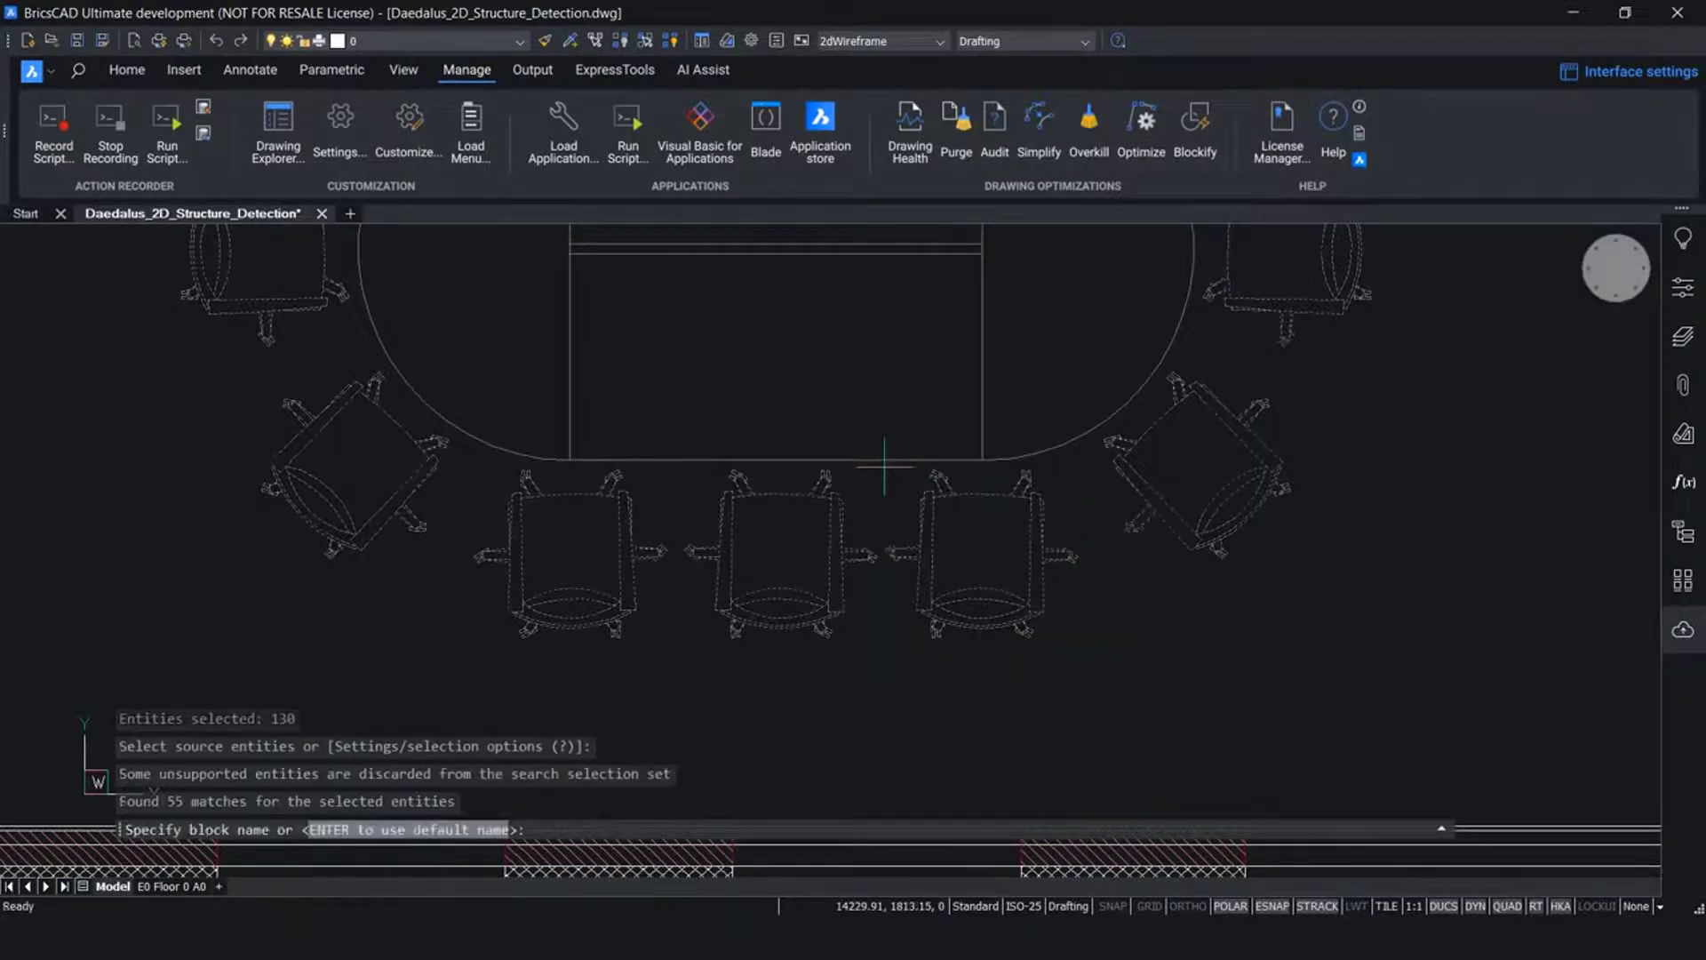
pyautogui.write('Chair')
pyautogui.press('Return')
# Review the chair matches across the whole floor plan and replace them all with references to the Chair block
pyautogui.scroll(-5, 1095, 571)
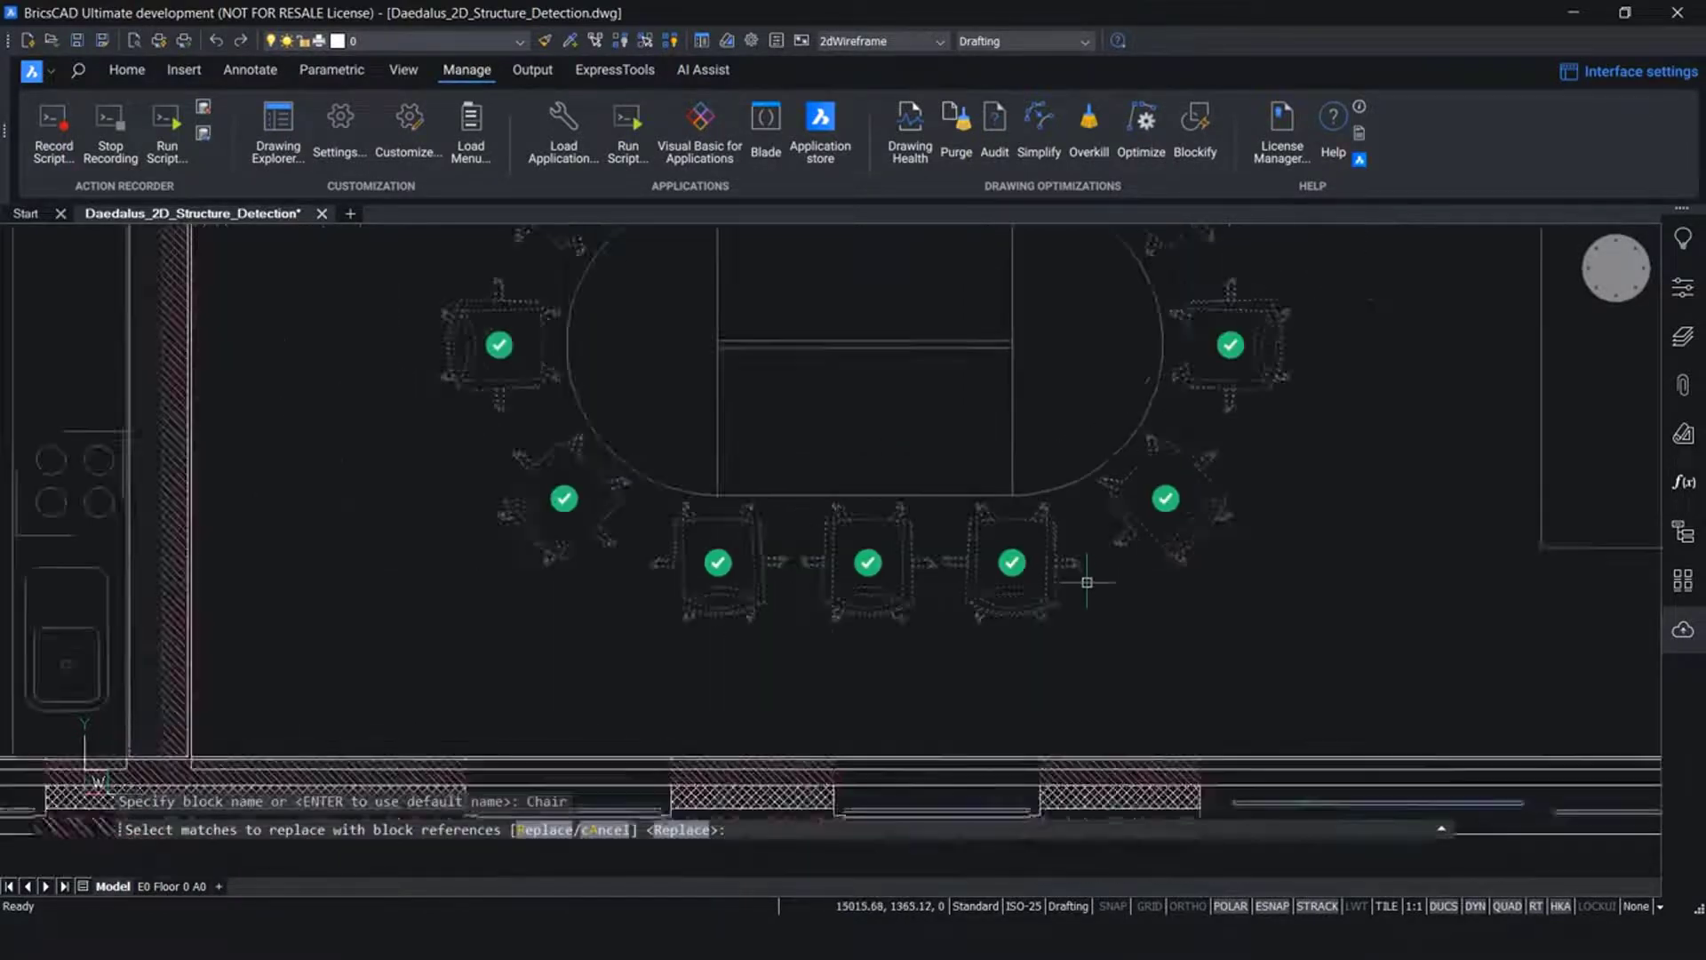
pyautogui.scroll(-3, 1199, 464)
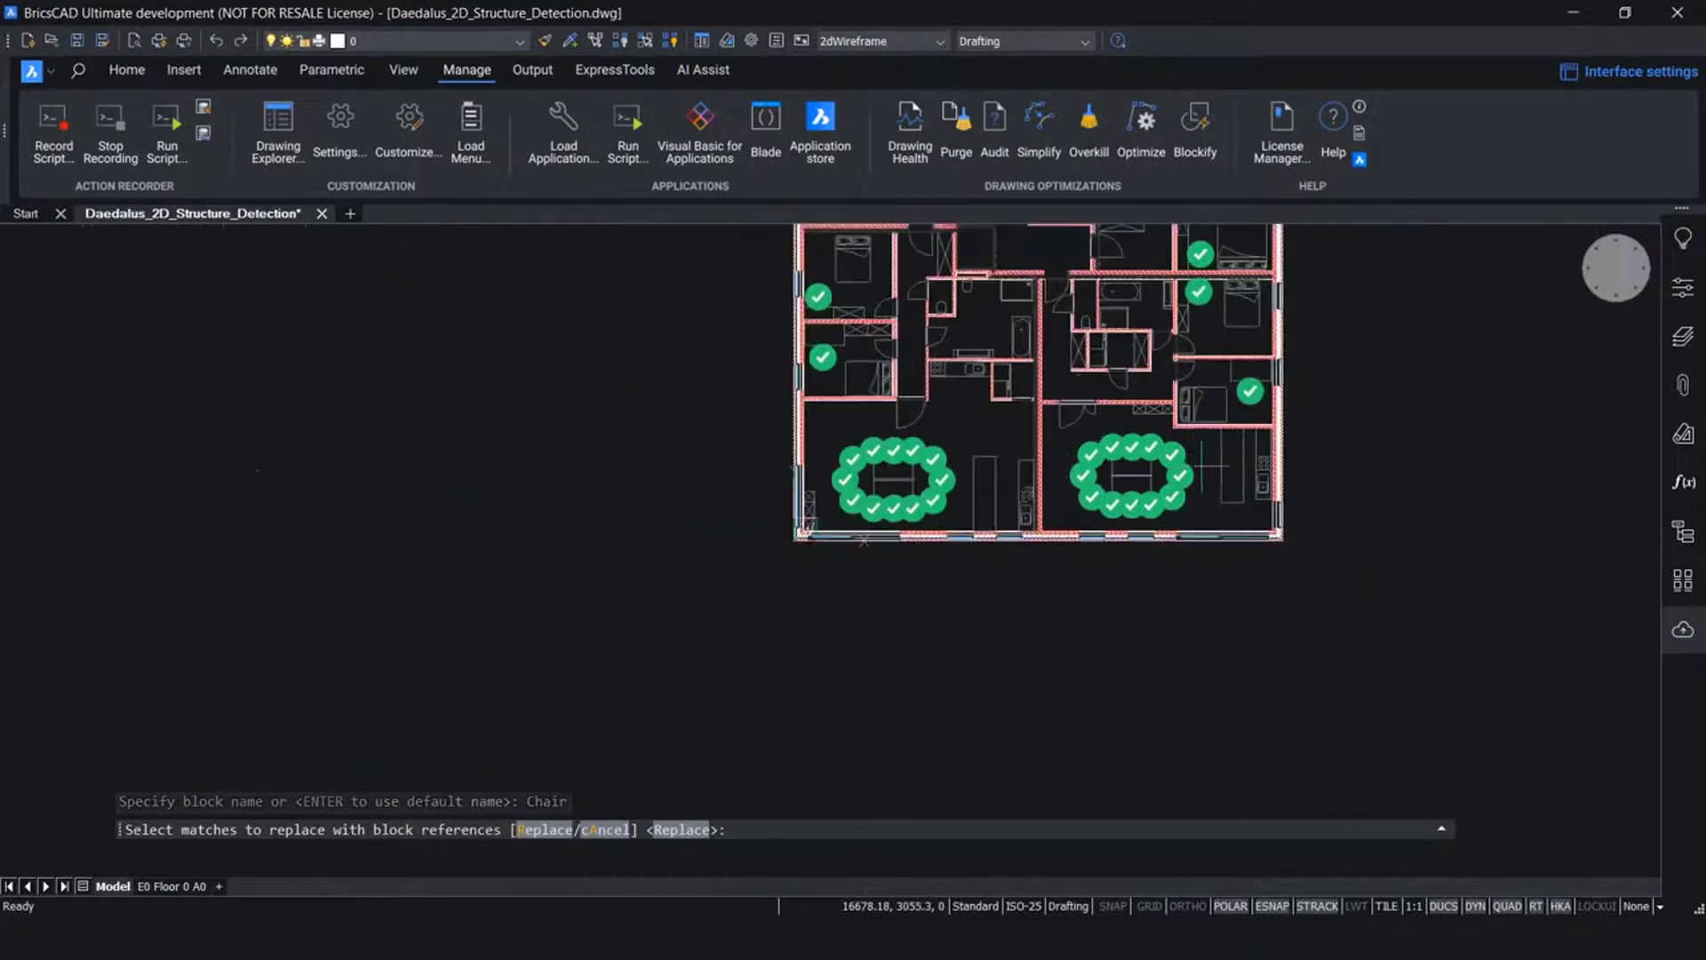
pyautogui.moveTo(1064, 361)
pyautogui.mouseDown(button='middle')
pyautogui.moveTo(1074, 600)
pyautogui.moveTo(1054, 499)
pyautogui.mouseUp(button='middle')
pyautogui.scroll(4, 1122, 319)
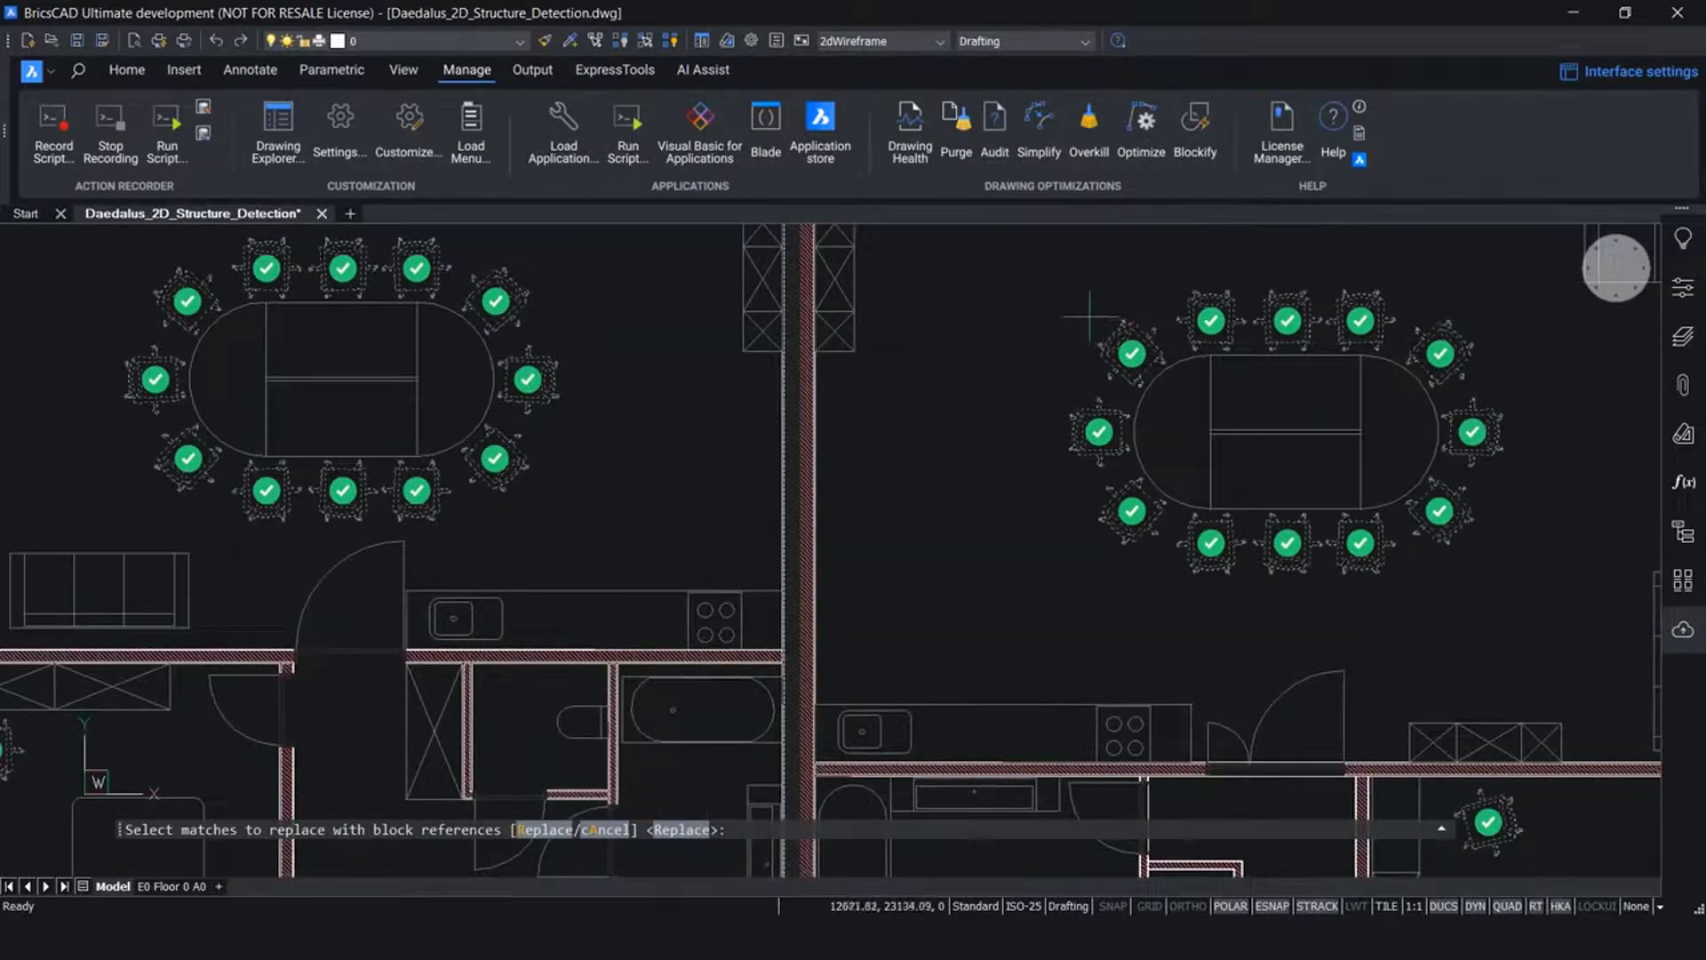
pyautogui.scroll(-5, 1062, 314)
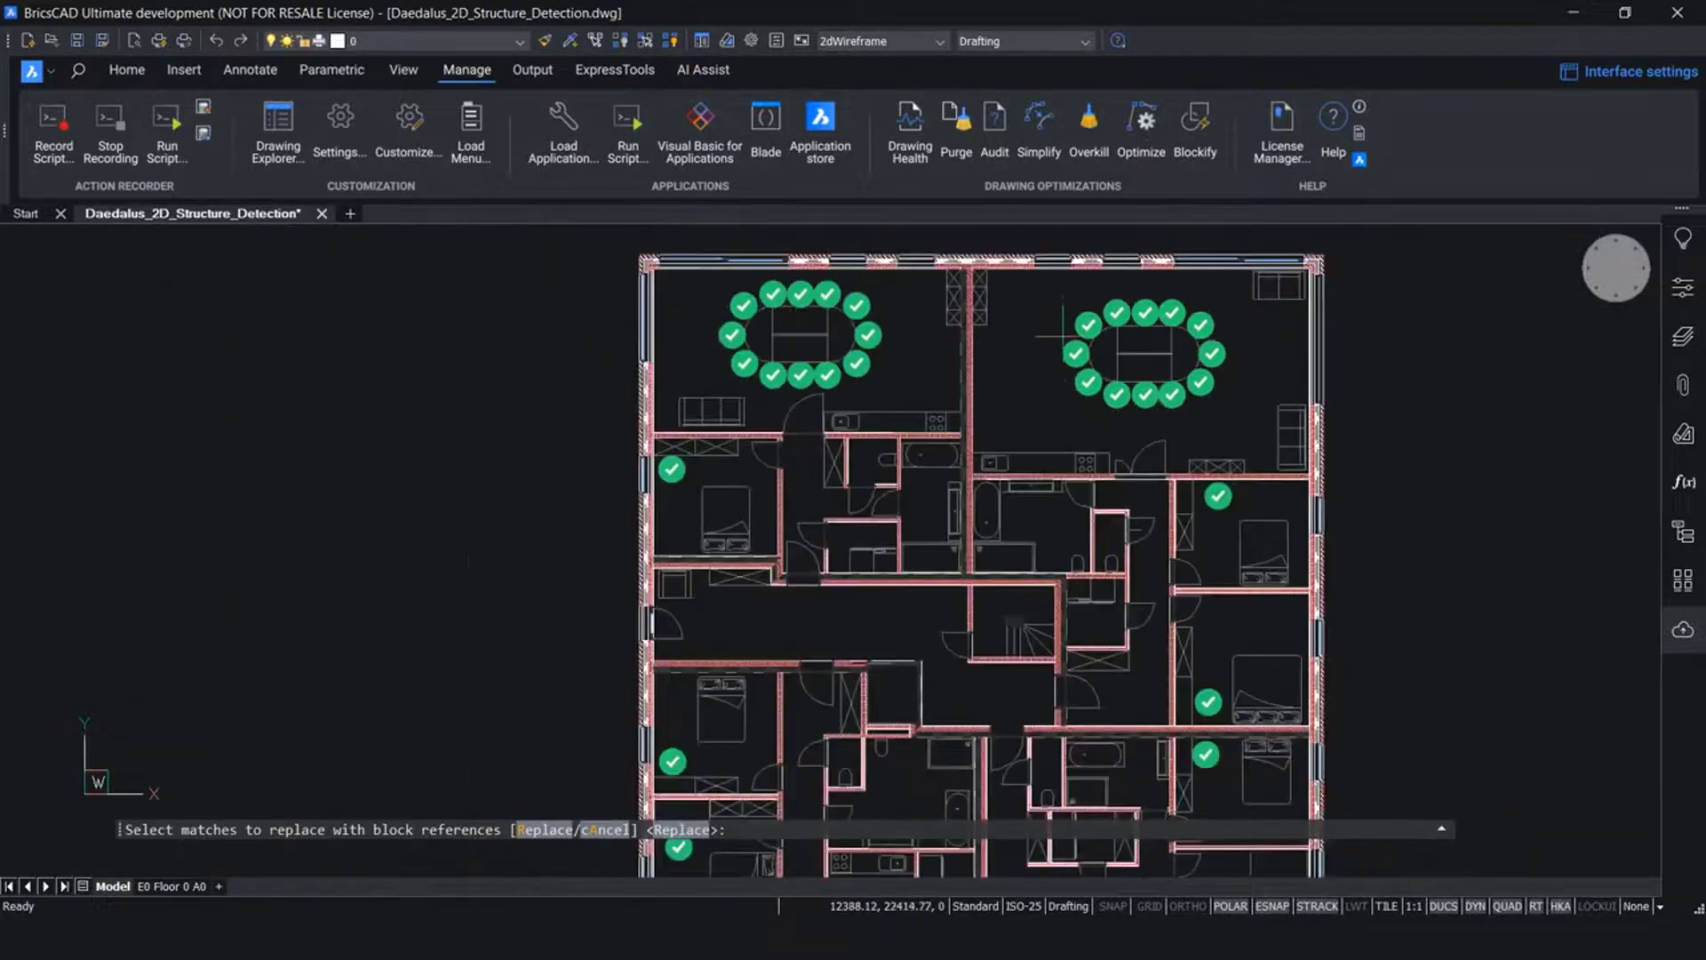
pyautogui.moveTo(831, 879); pyautogui.dragTo(757, 692, button='middle')
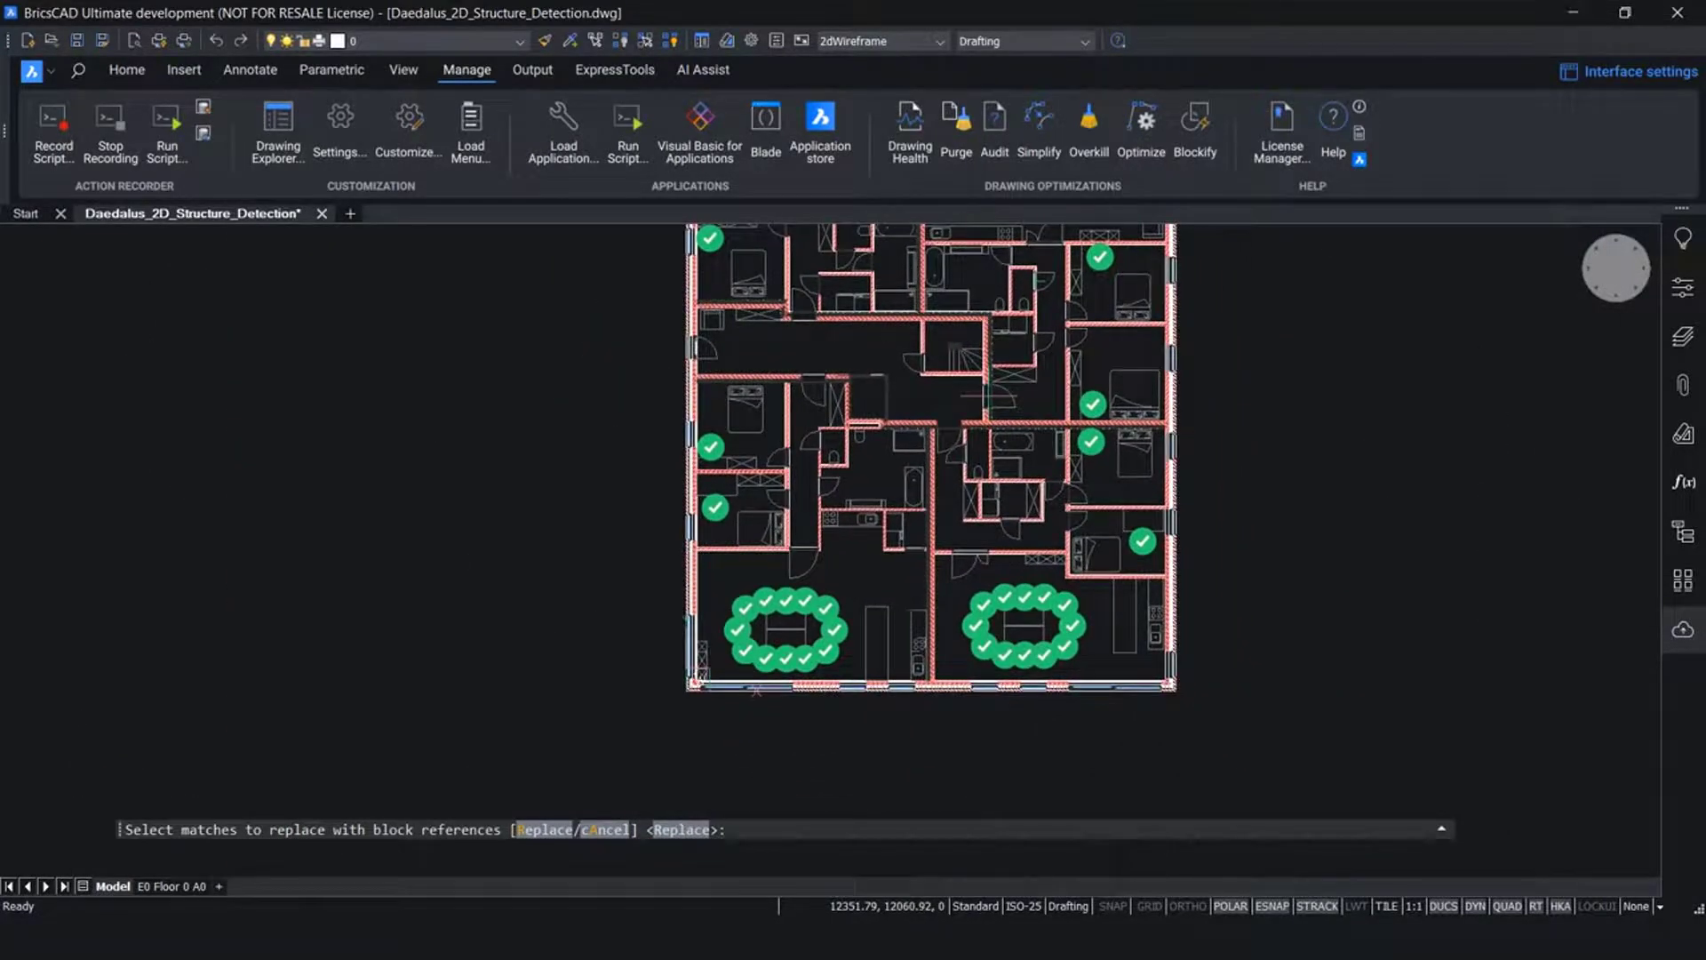
pyautogui.press('Return')
# Run Blockify on the outline and inner lines of the lower-right apartment's dining table, naming the block Table
pyautogui.scroll(4, 1074, 628)
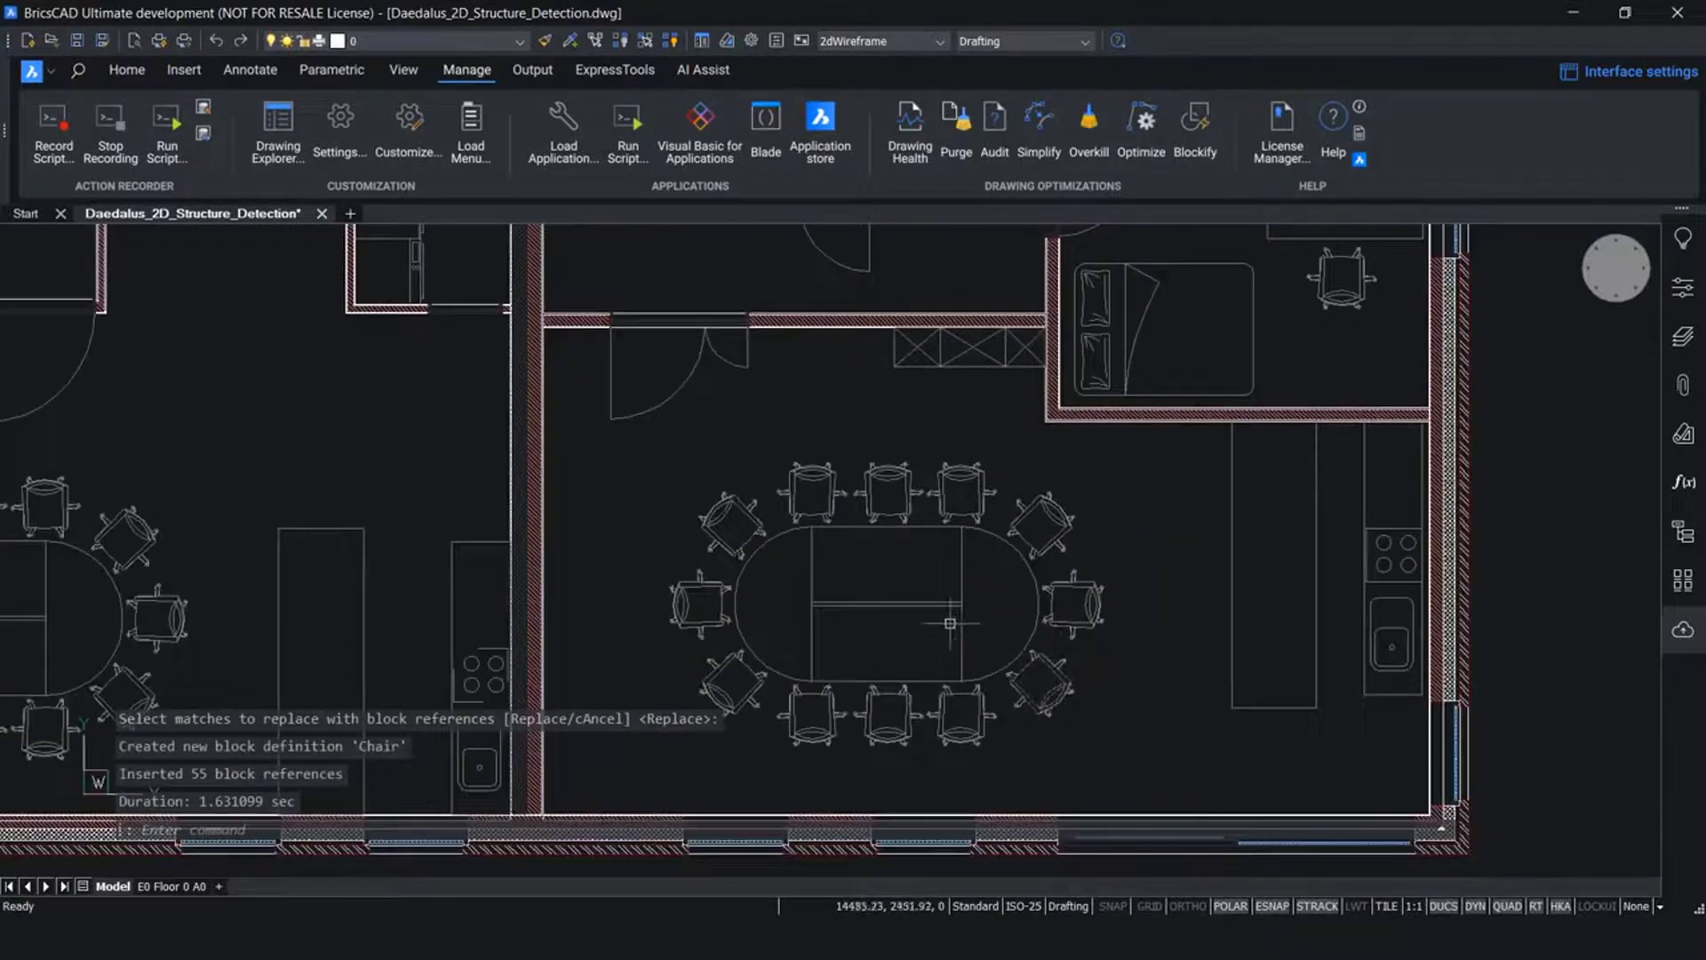
pyautogui.moveTo(827, 668); pyautogui.dragTo(879, 651, button='middle')
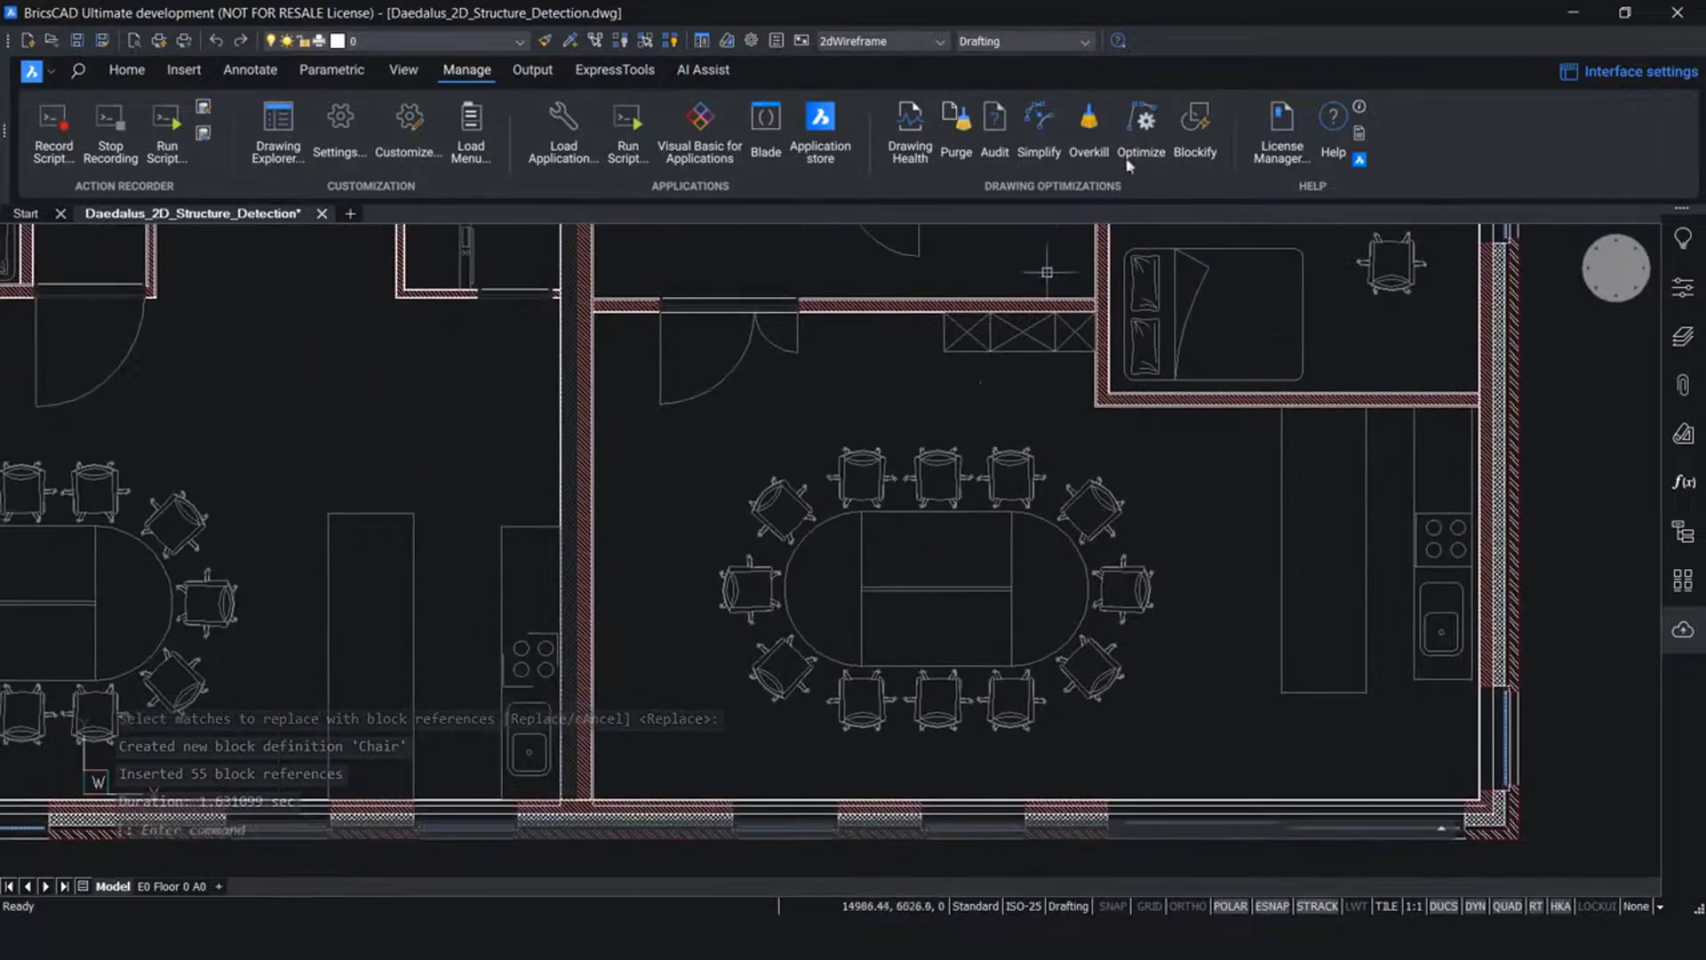
pyautogui.click(1195, 123)
pyautogui.scroll(4, 1022, 676)
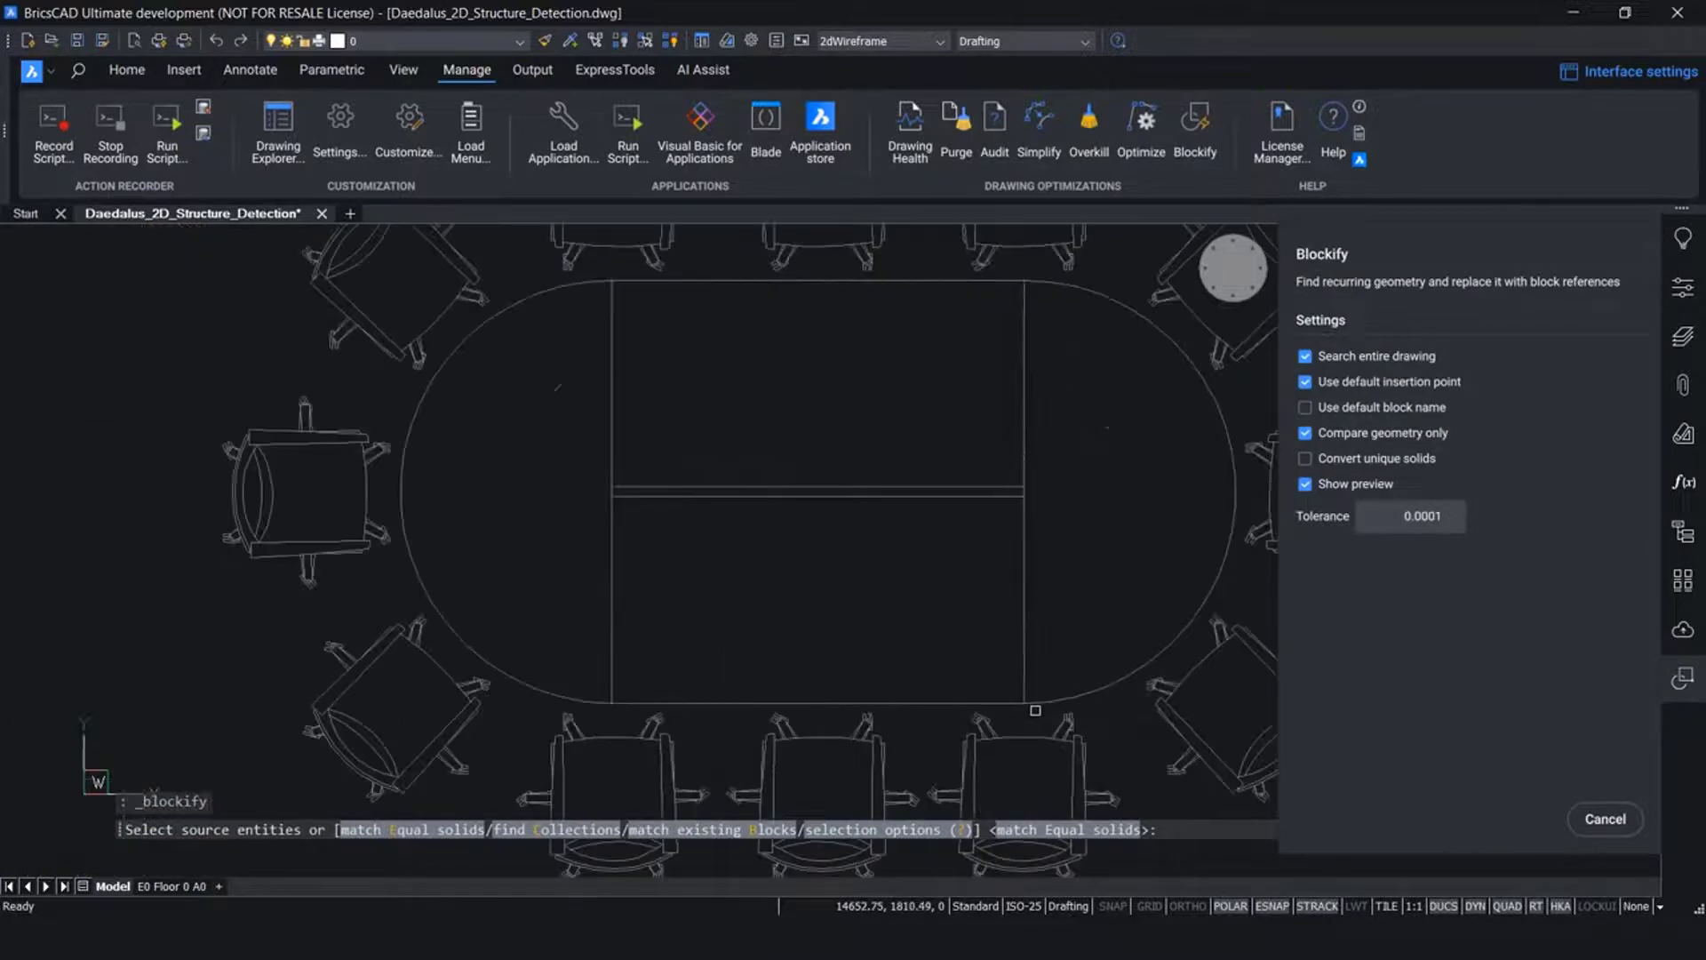
pyautogui.click(1035, 710)
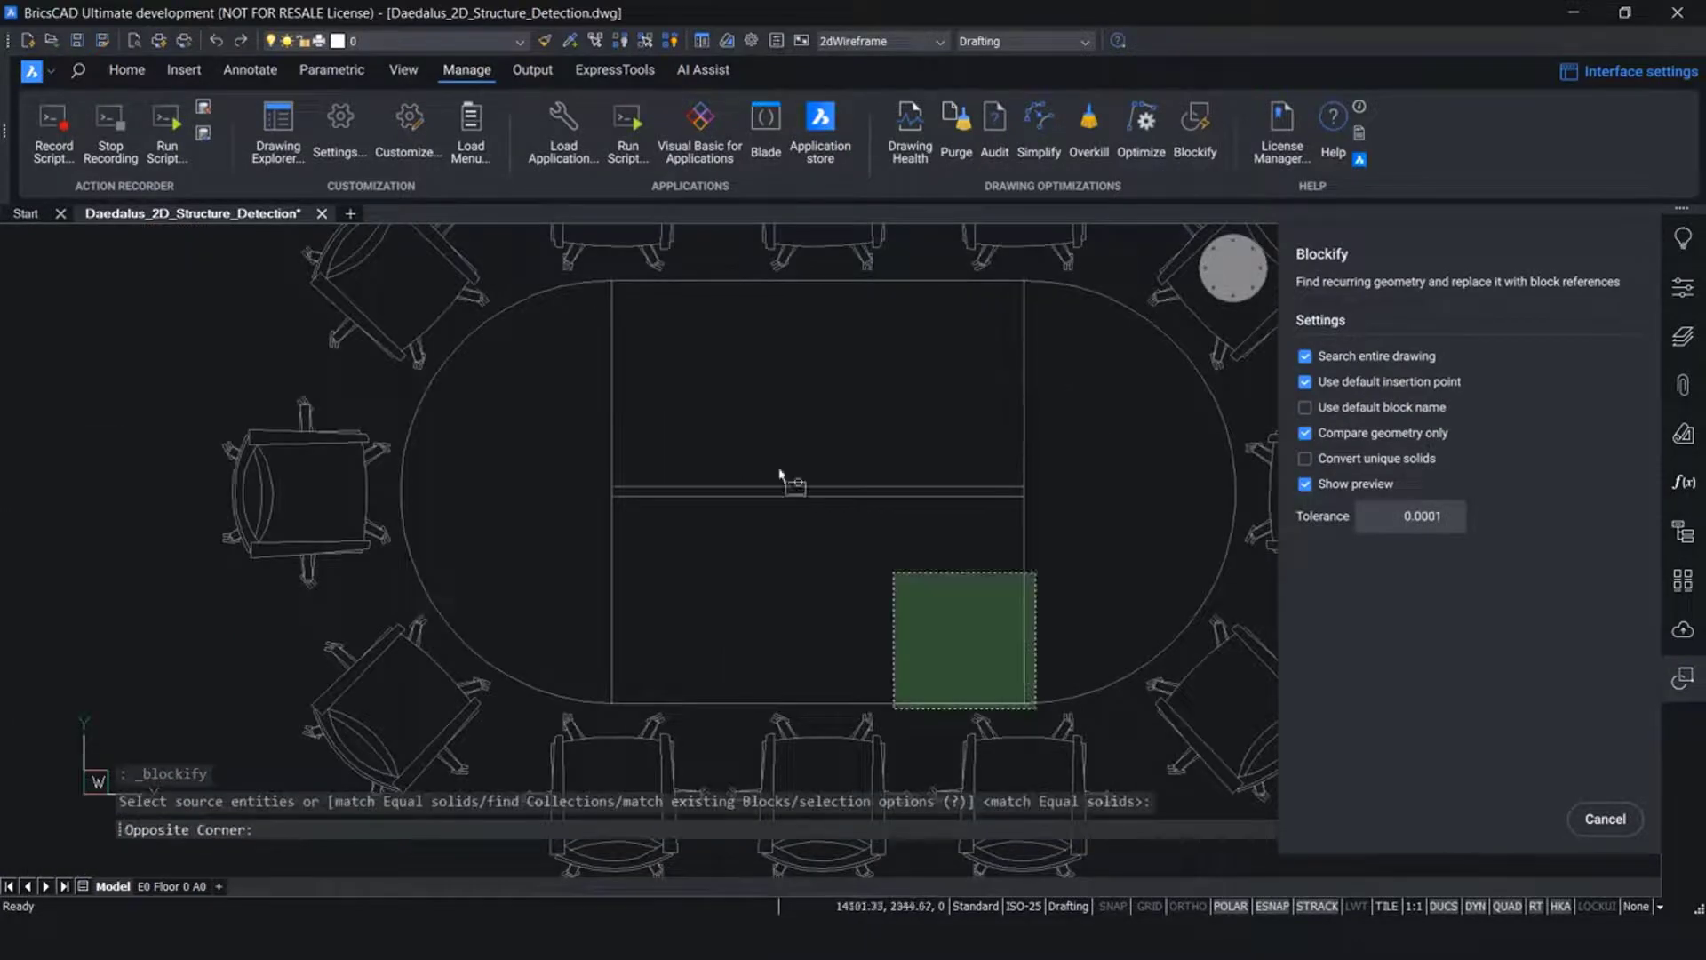
pyautogui.click(599, 280)
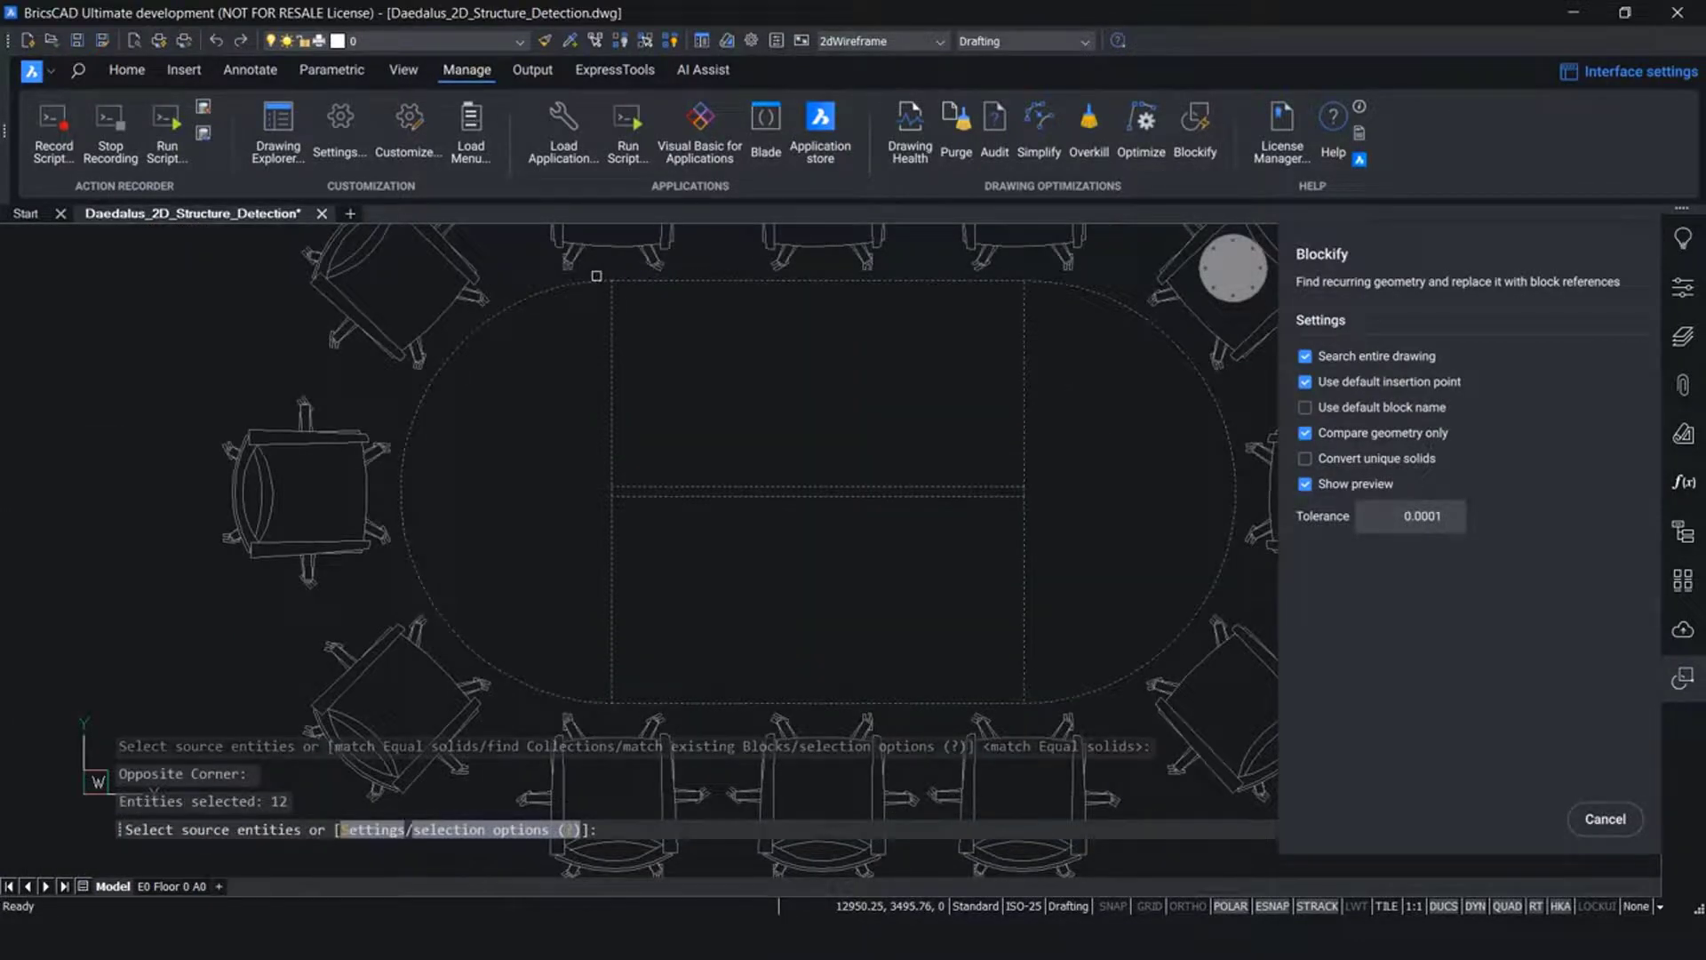
pyautogui.press('Return')
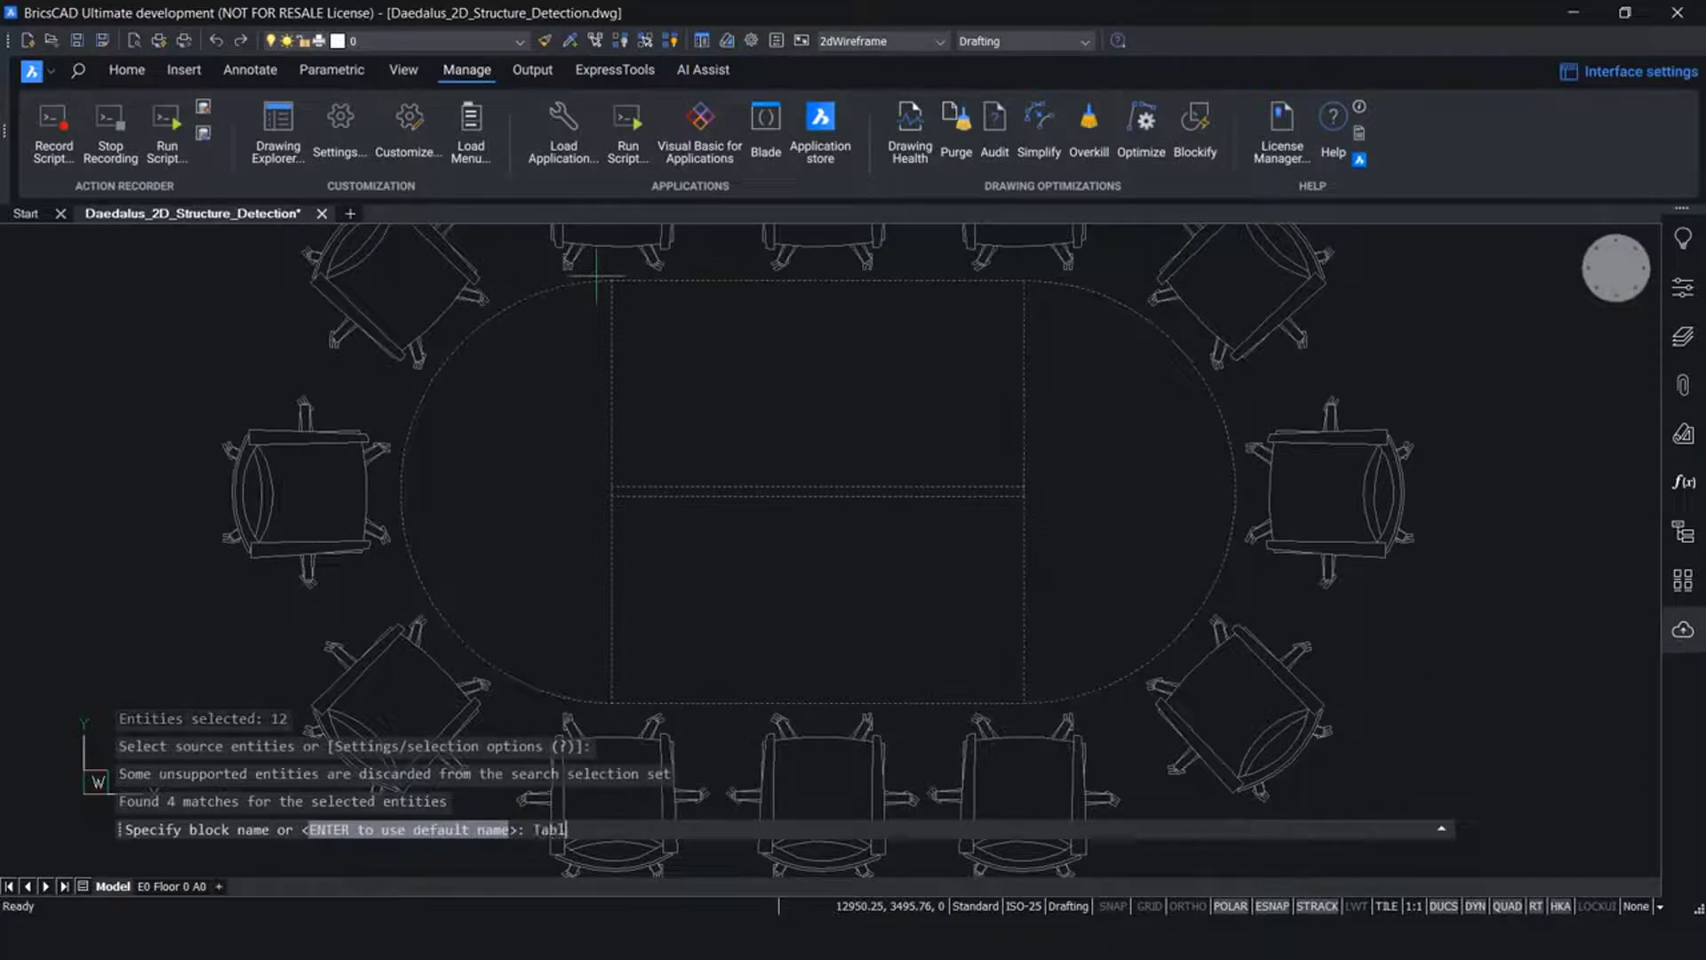
pyautogui.press('Return')
# Review the dining table matches across the floor plan and replace them all with references to the Table block
pyautogui.scroll(-5, 1089, 618)
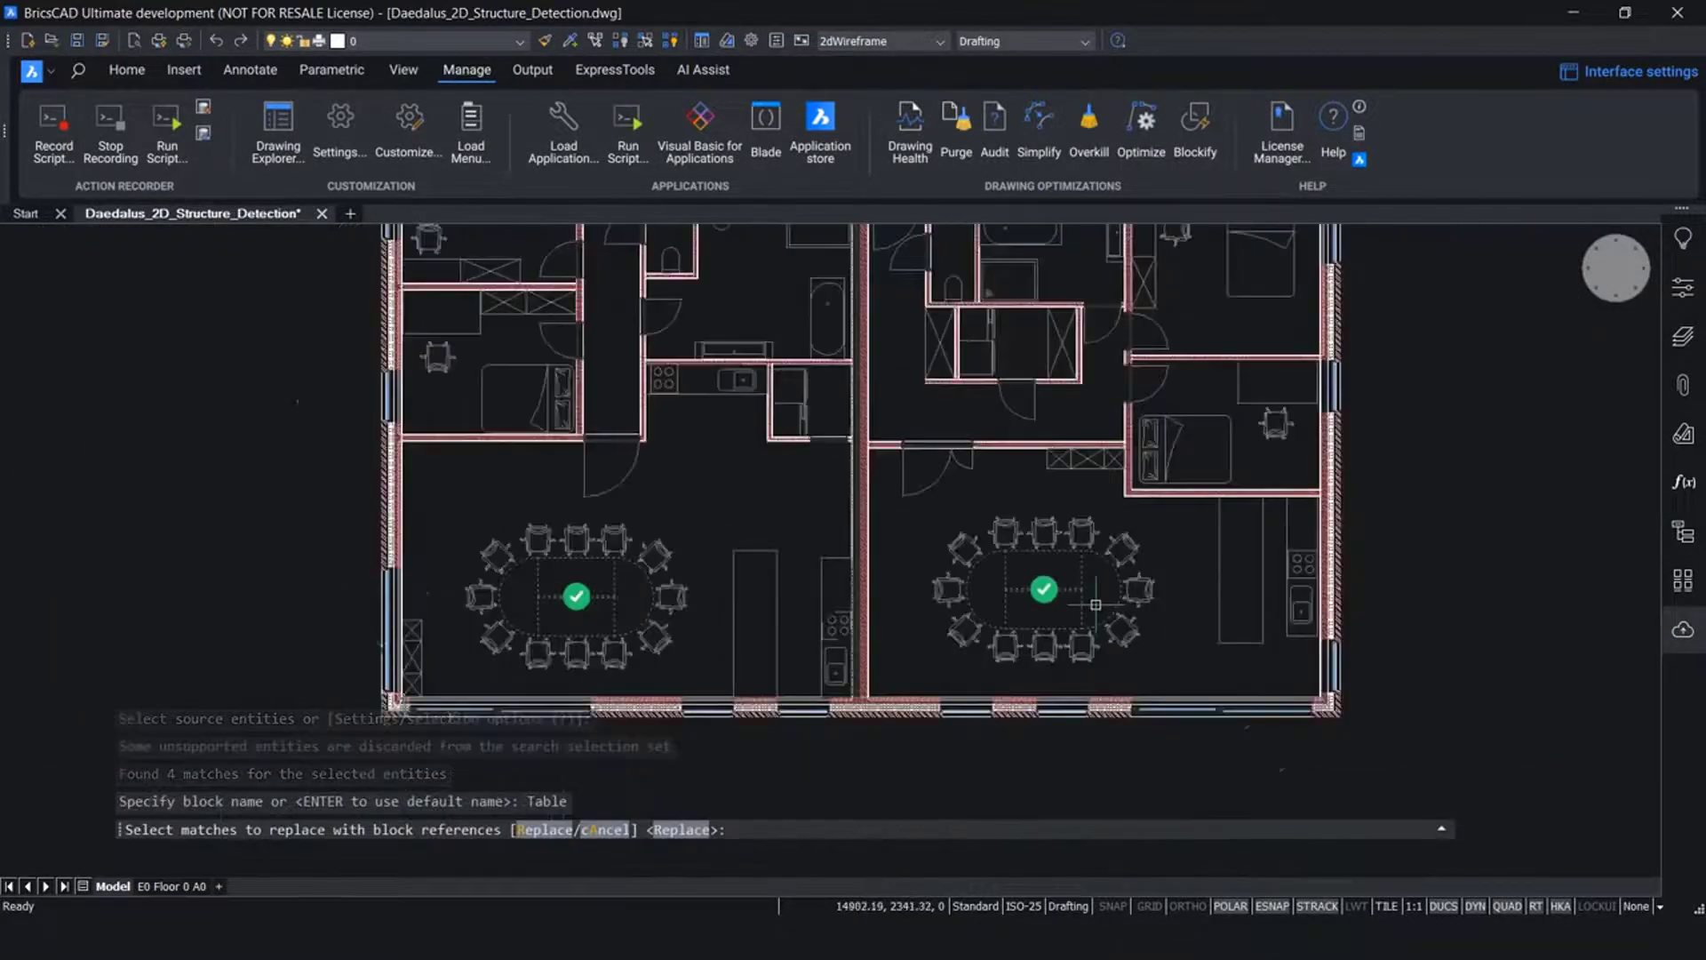
pyautogui.moveTo(1106, 547); pyautogui.dragTo(1107, 751, button='middle')
pyautogui.scroll(-3, 1106, 752)
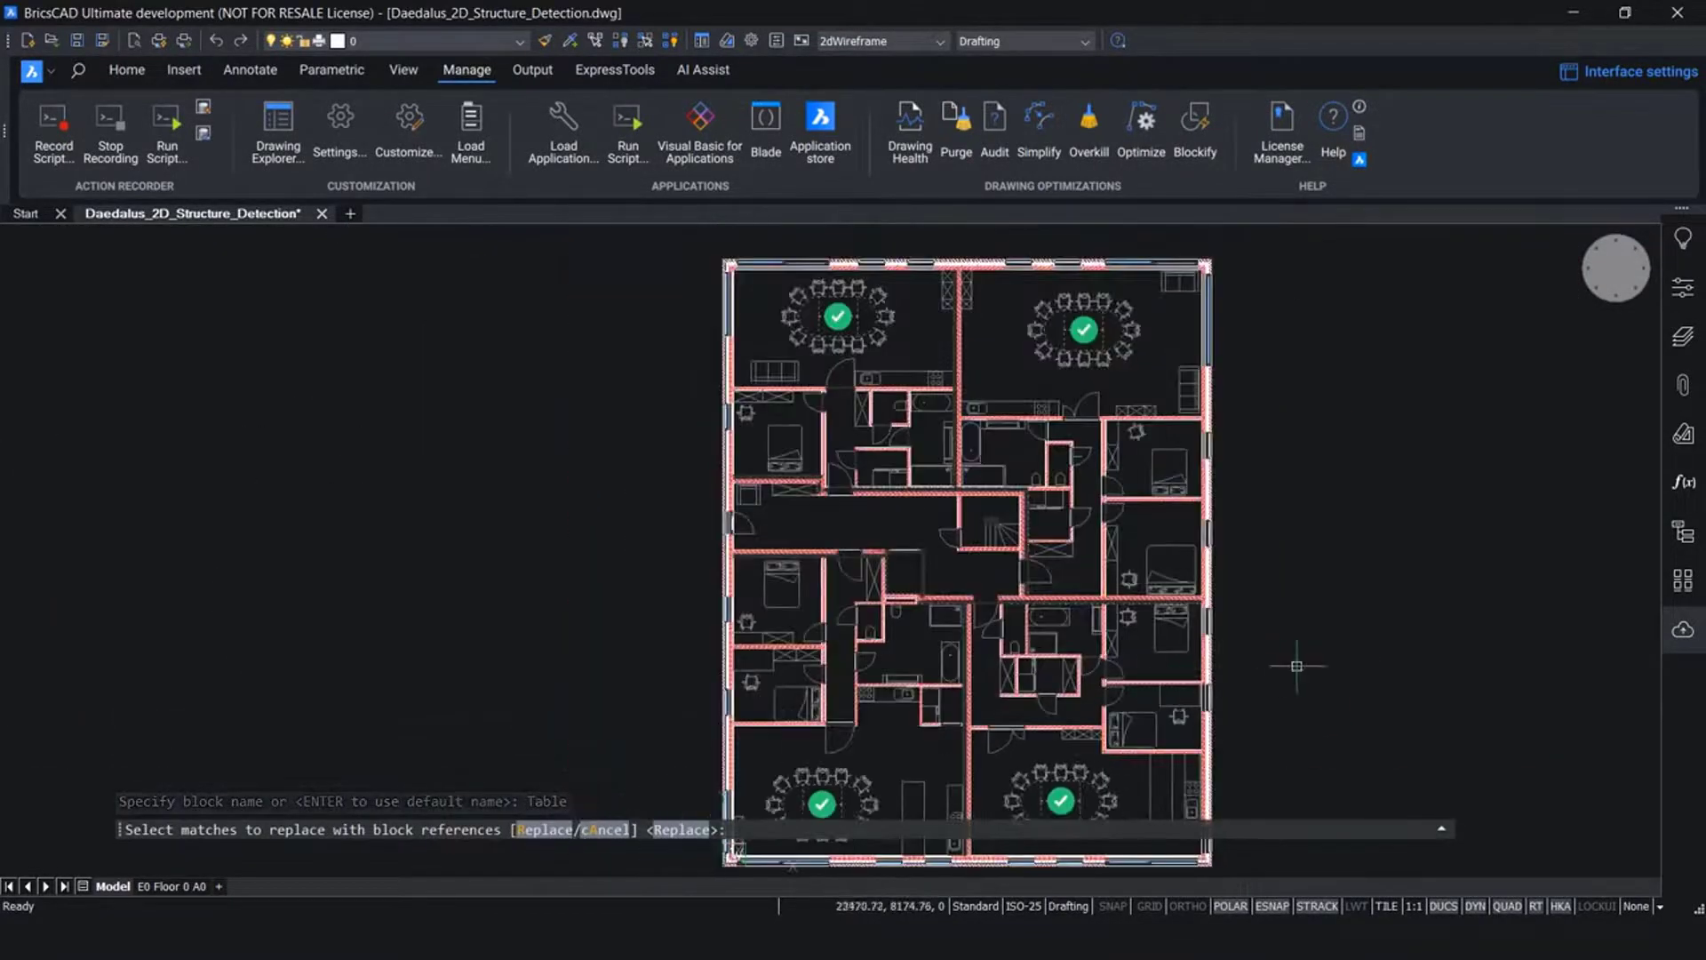
pyautogui.press('Return')
# Run Blockify on the lower-right apartment's dining table together with its surrounding chairs and name the block Table_and_Chairs
pyautogui.moveTo(1315, 725); pyautogui.dragTo(1315, 613, button='middle')
pyautogui.scroll(6, 1125, 715)
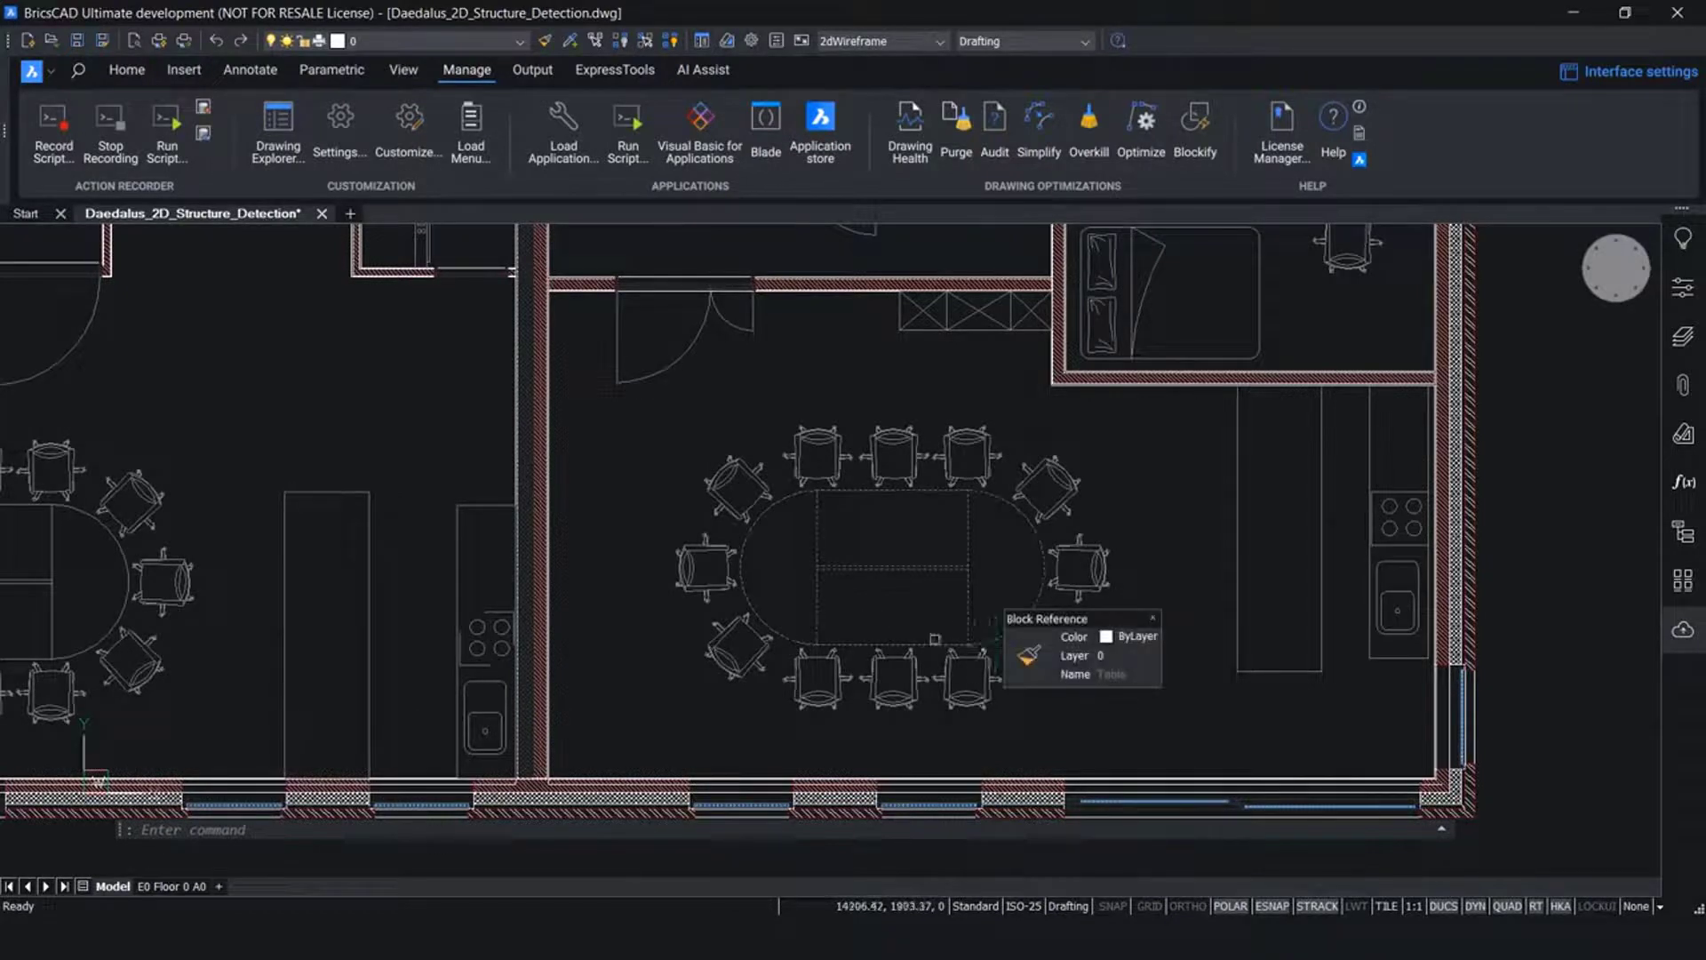
pyautogui.click(1206, 149)
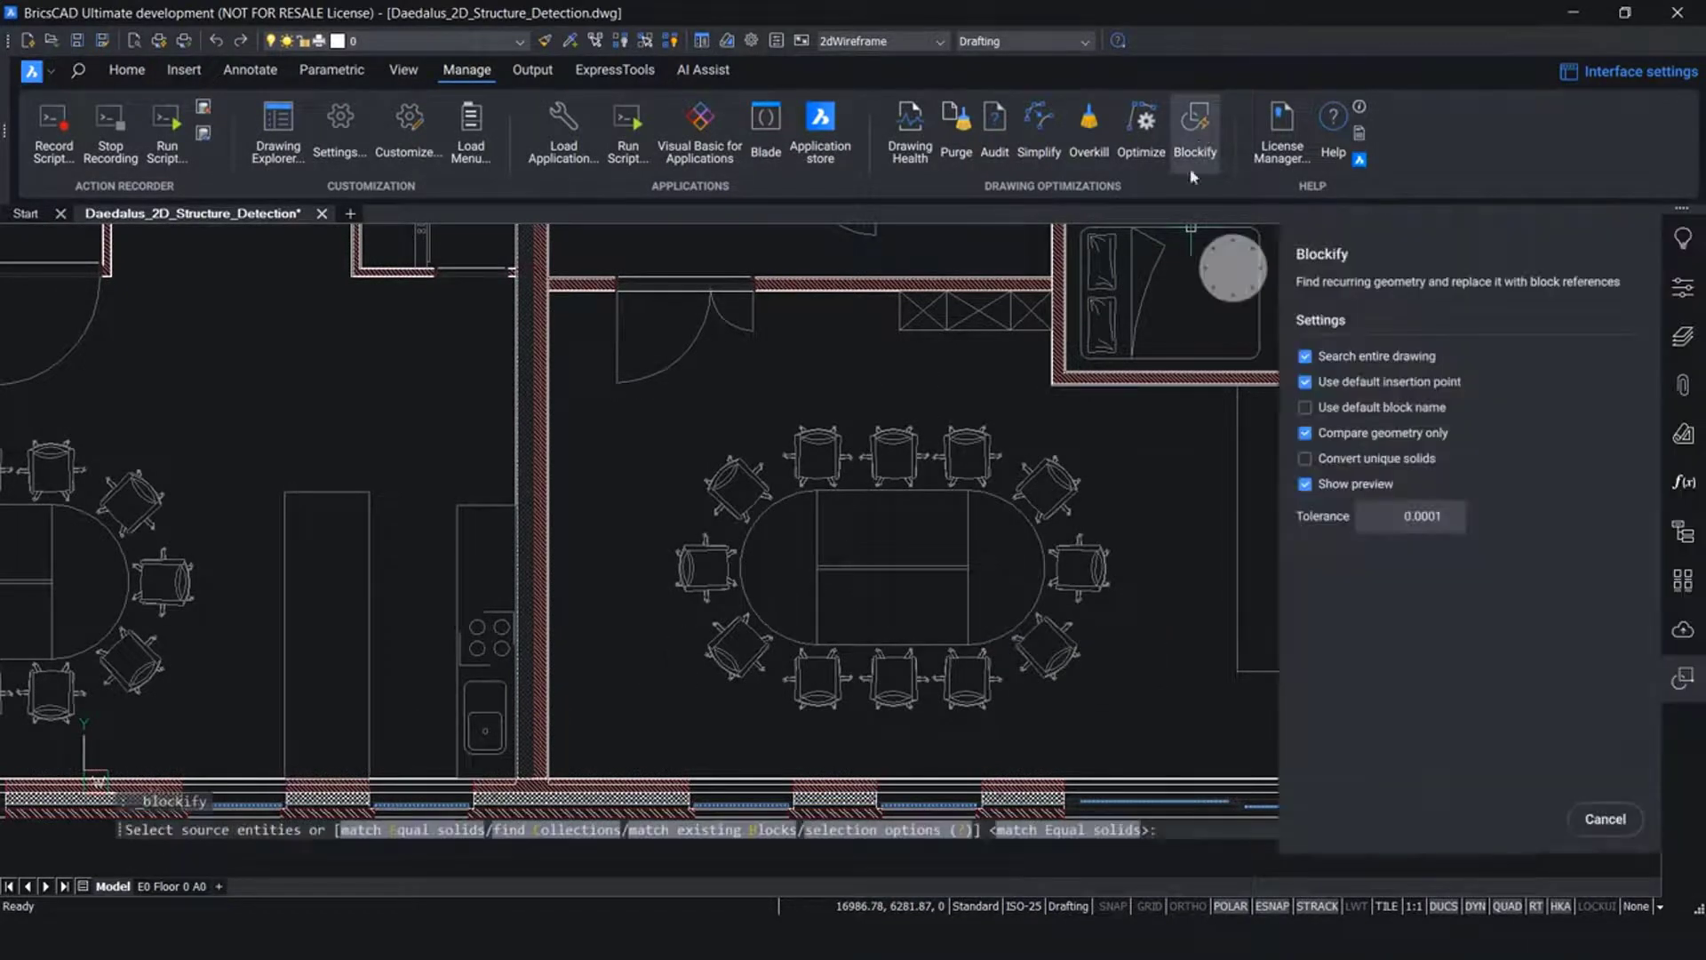
pyautogui.click(1106, 718)
pyautogui.click(662, 419)
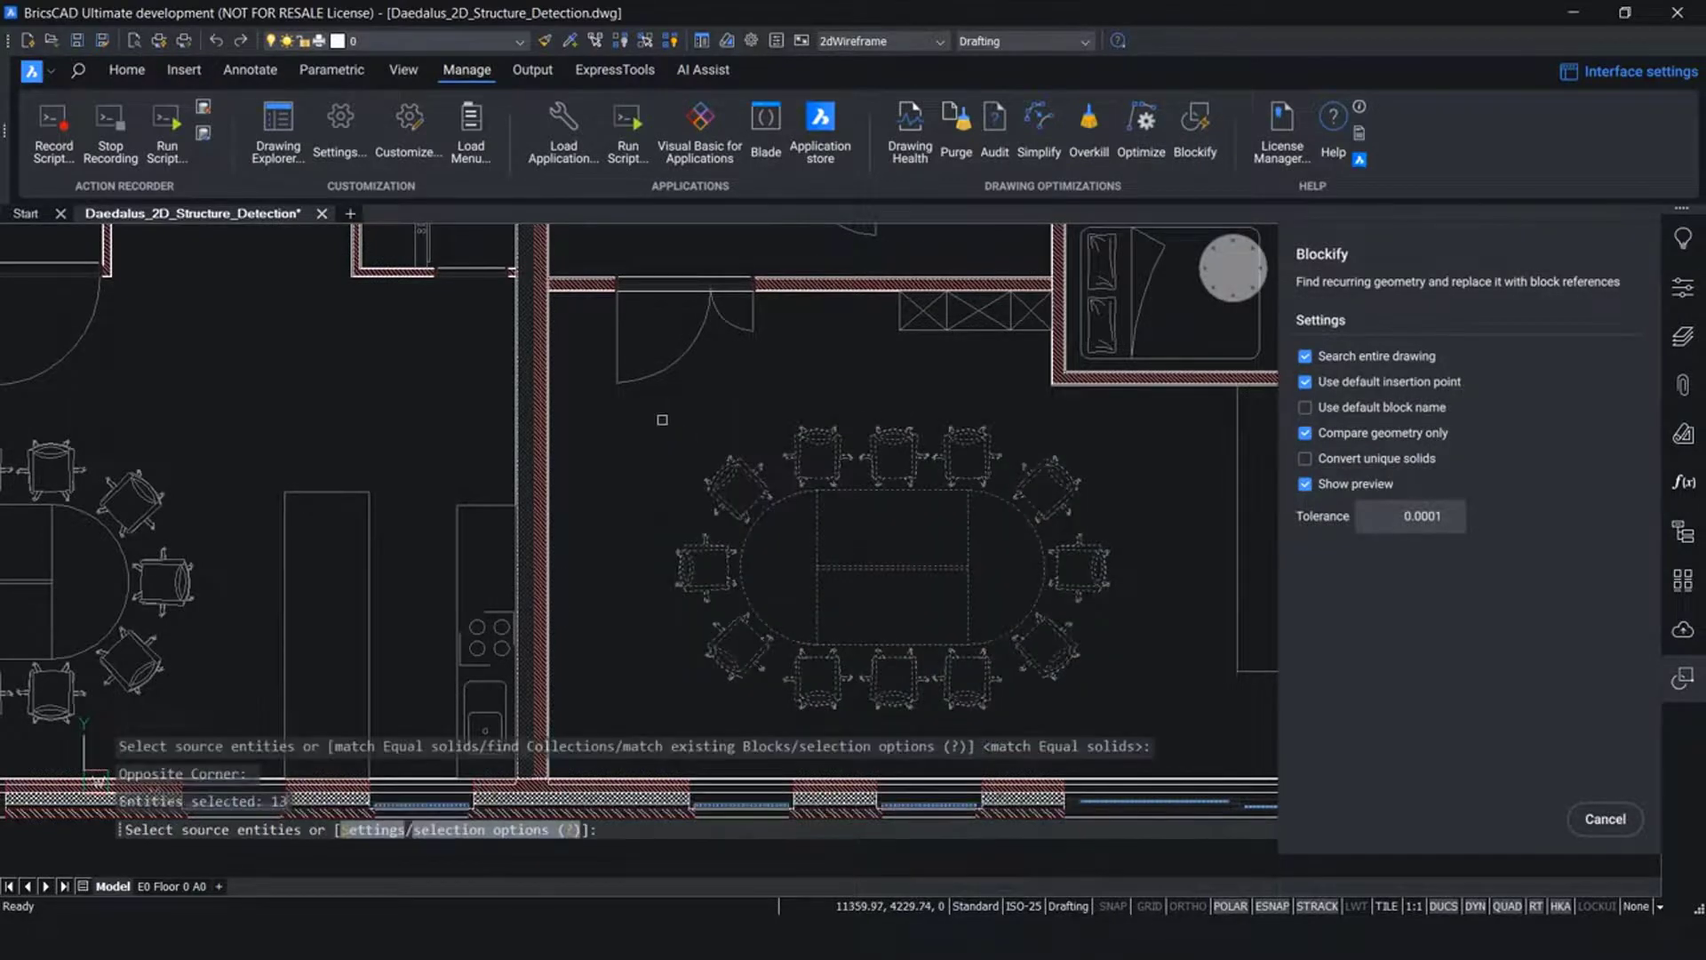
pyautogui.press('Return')
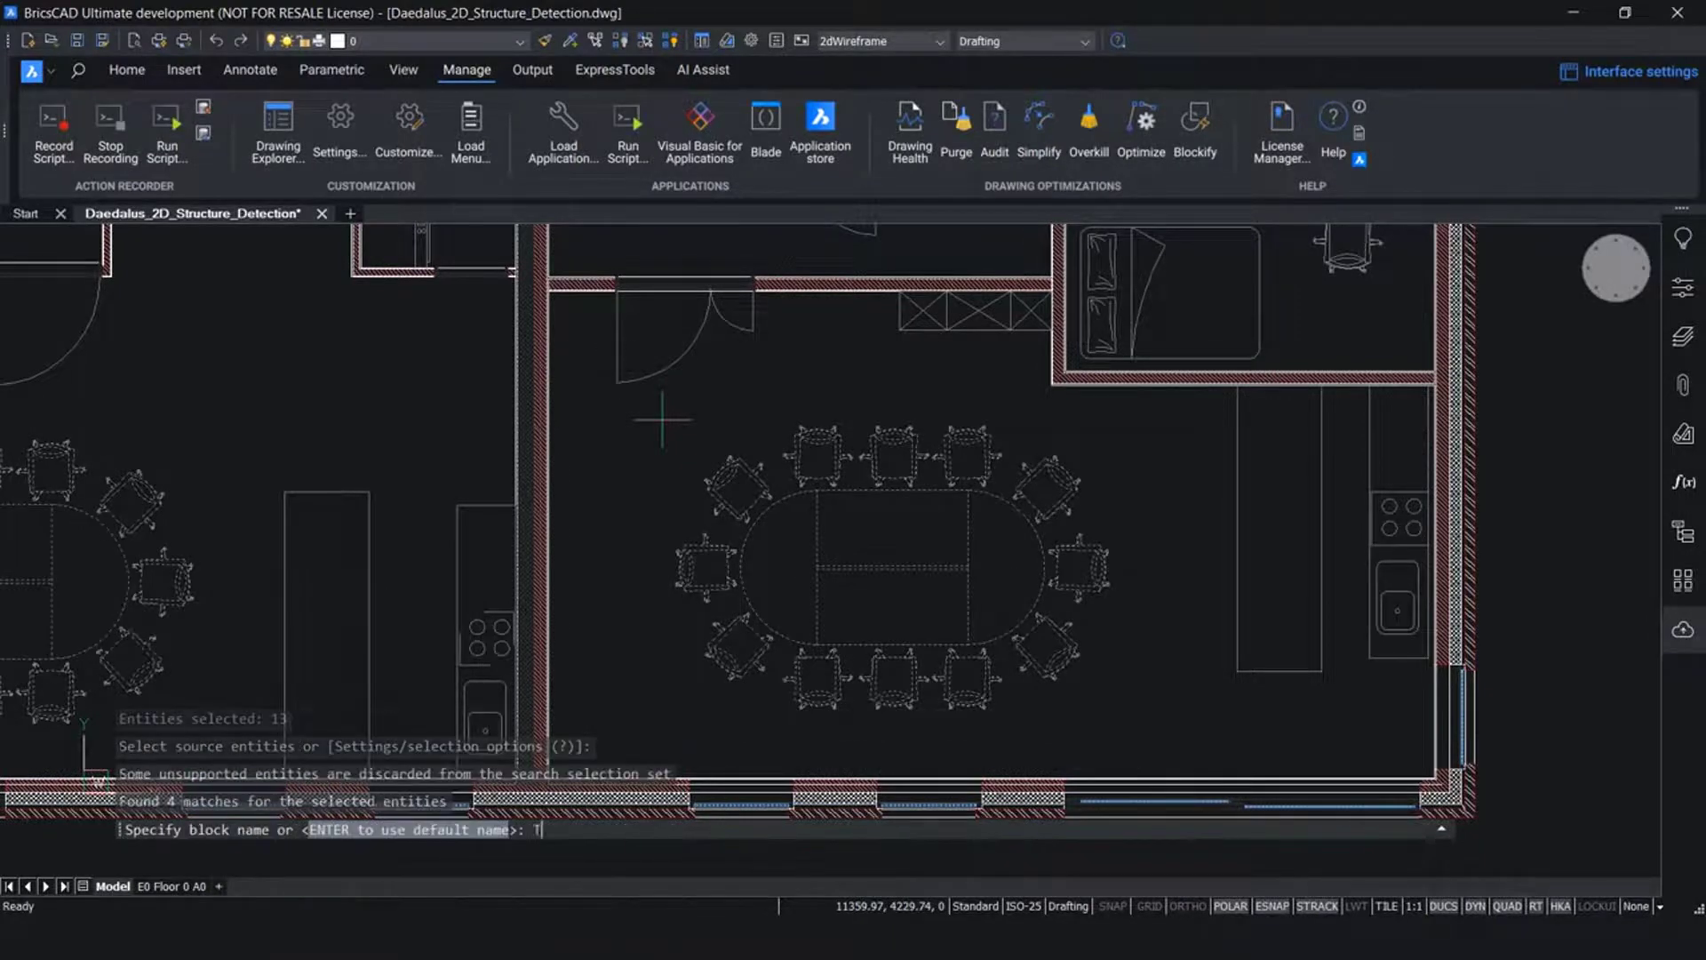
pyautogui.press('BackSpace')
pyautogui.write('le_')
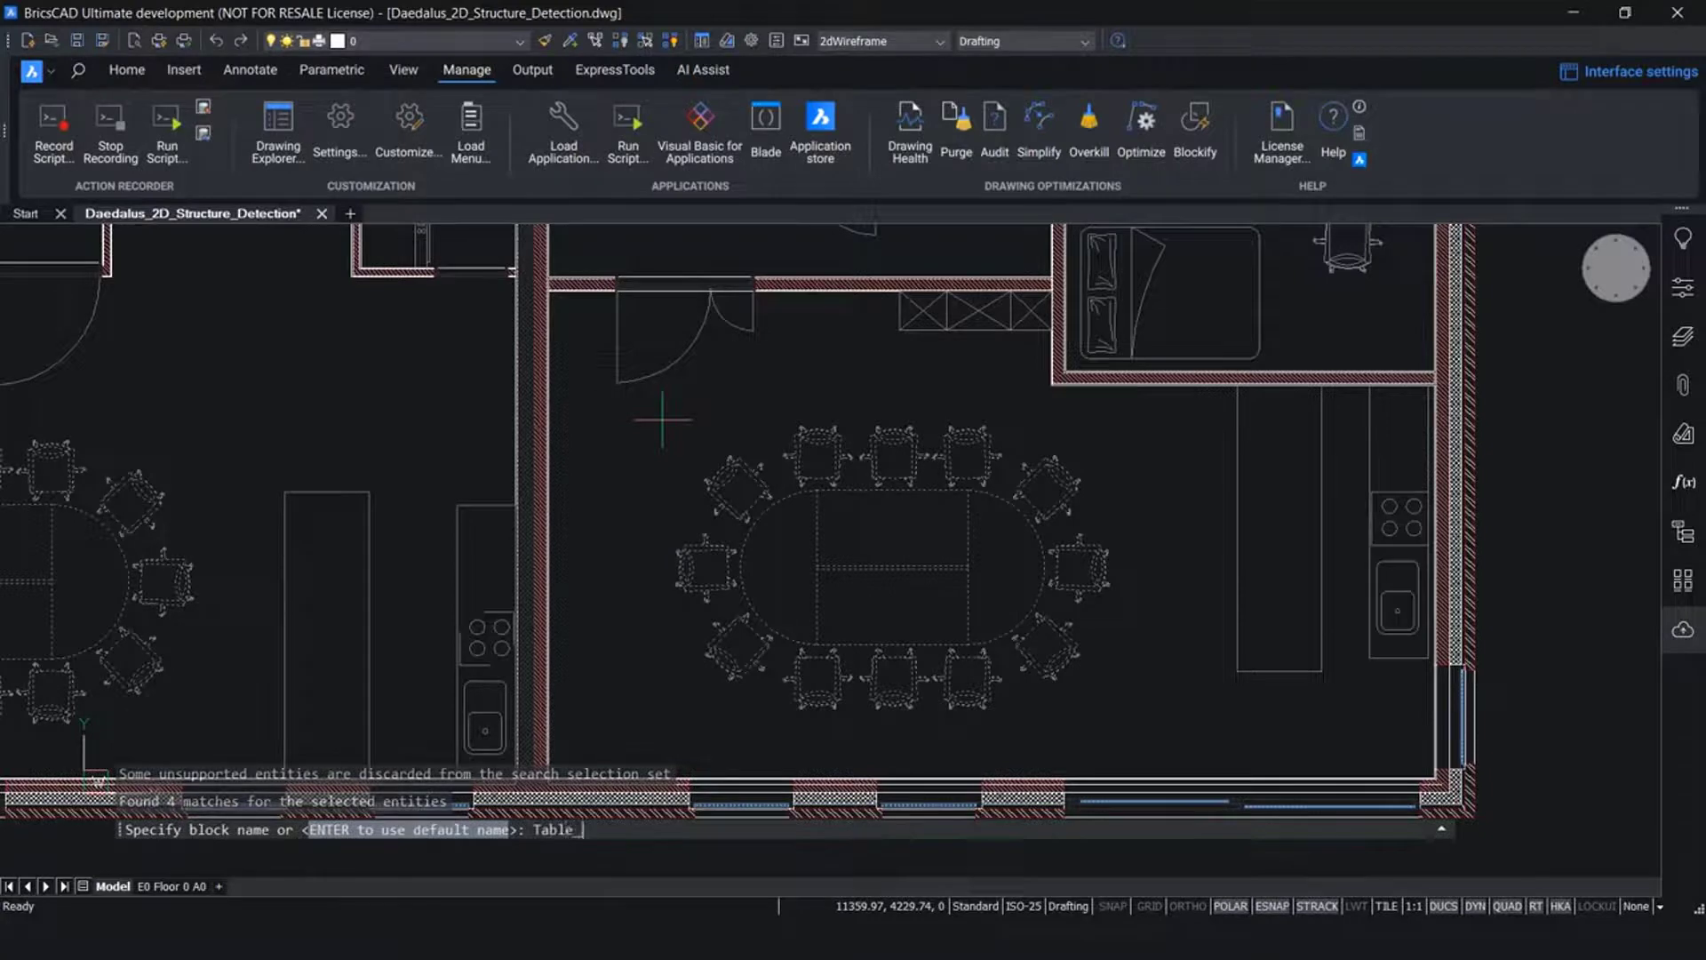
pyautogui.write('and_Chairs')
pyautogui.press('Return')
# Review the dining set matches across the floor plan and replace them all with references to the Table_and_Chairs block
pyautogui.scroll(-5, 1025, 643)
pyautogui.scroll(-3, 1025, 592)
pyautogui.press('Return')
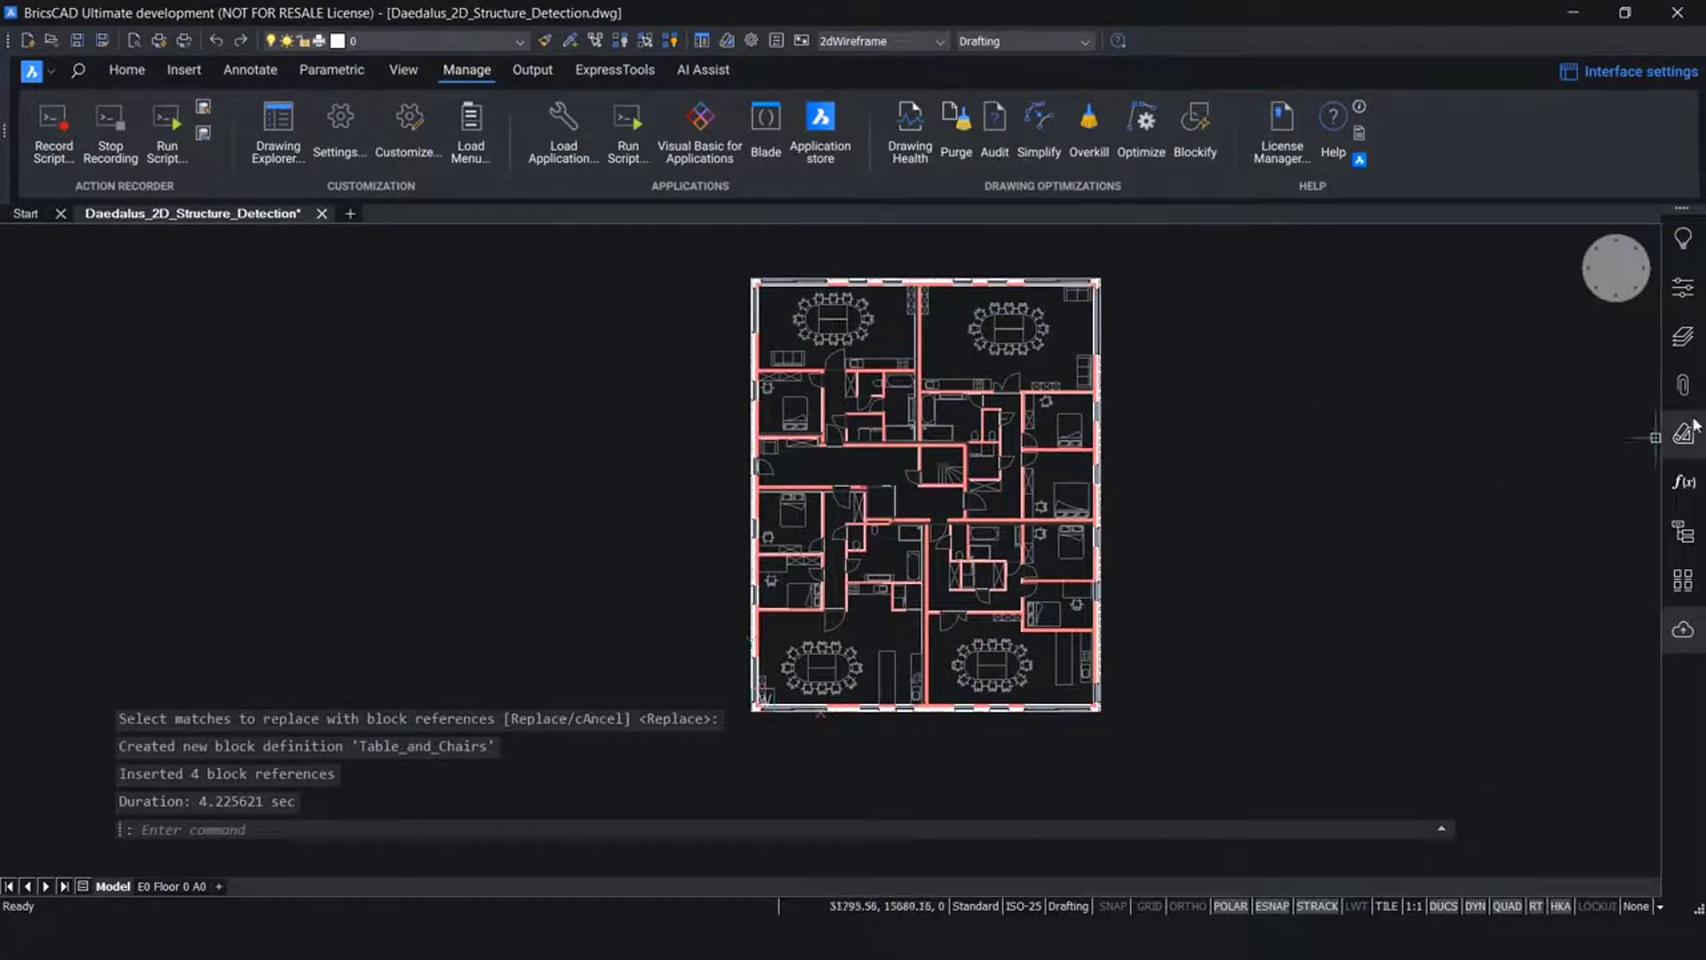
# Open the drawing's structure tree and expand the Block Reference entities to examine the listed block names
pyautogui.click(1676, 531)
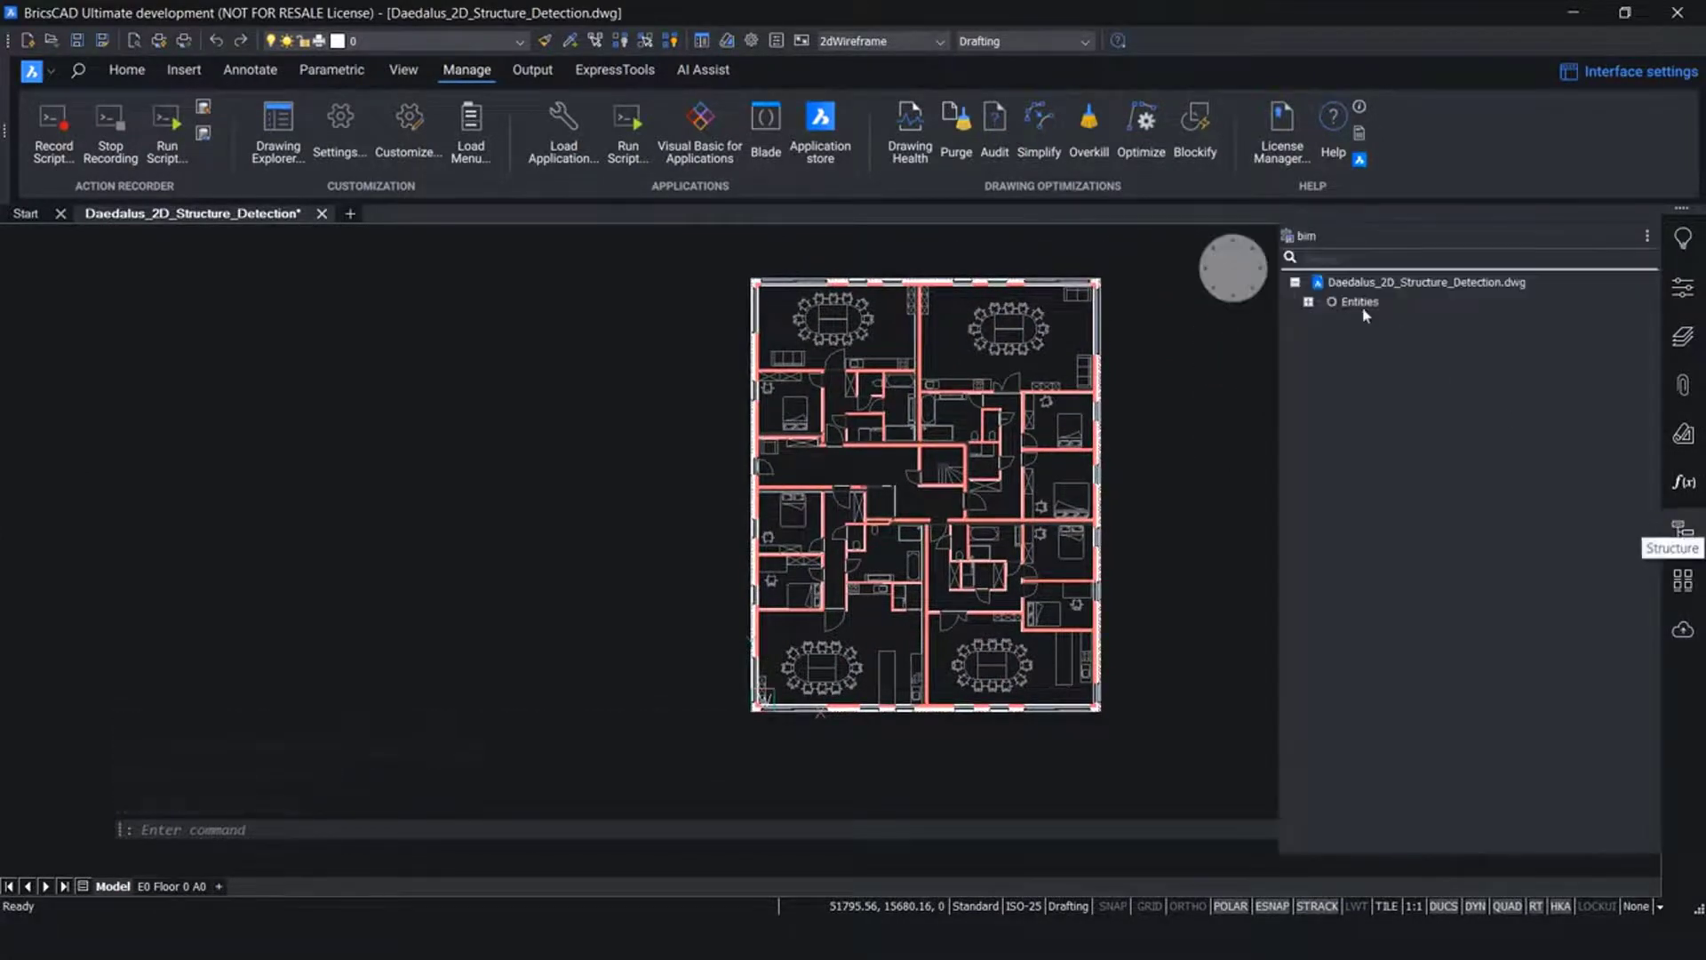
pyautogui.click(1308, 302)
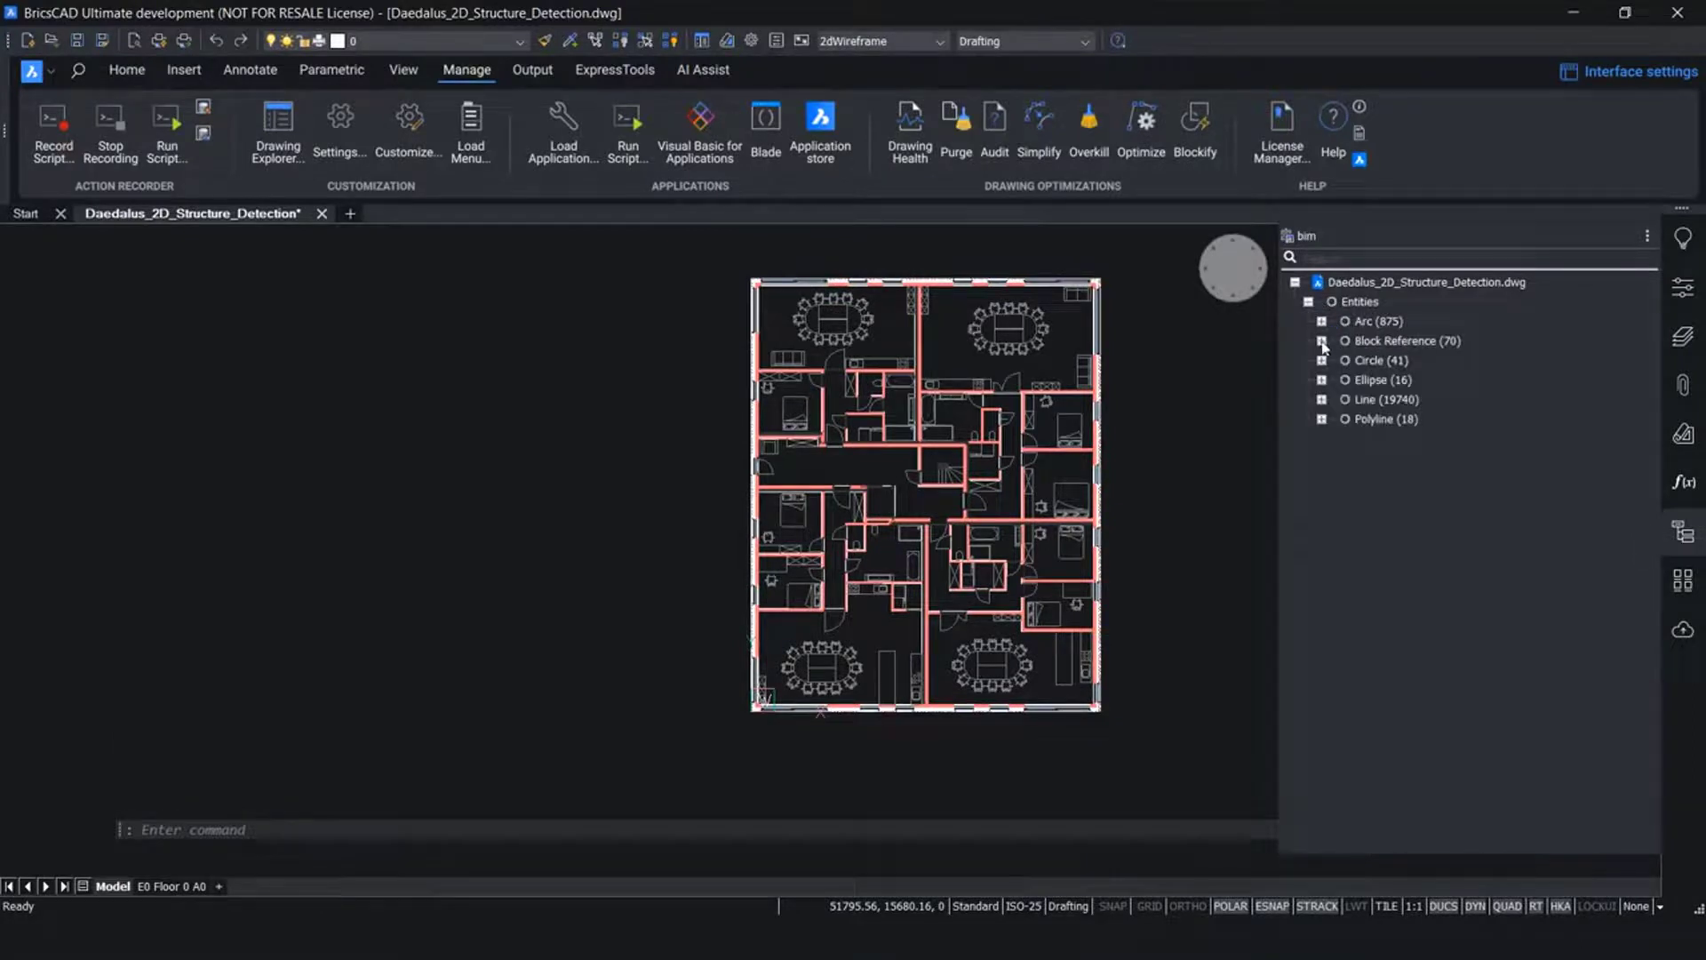
pyautogui.click(1323, 341)
pyautogui.scroll(-10, 1389, 518)
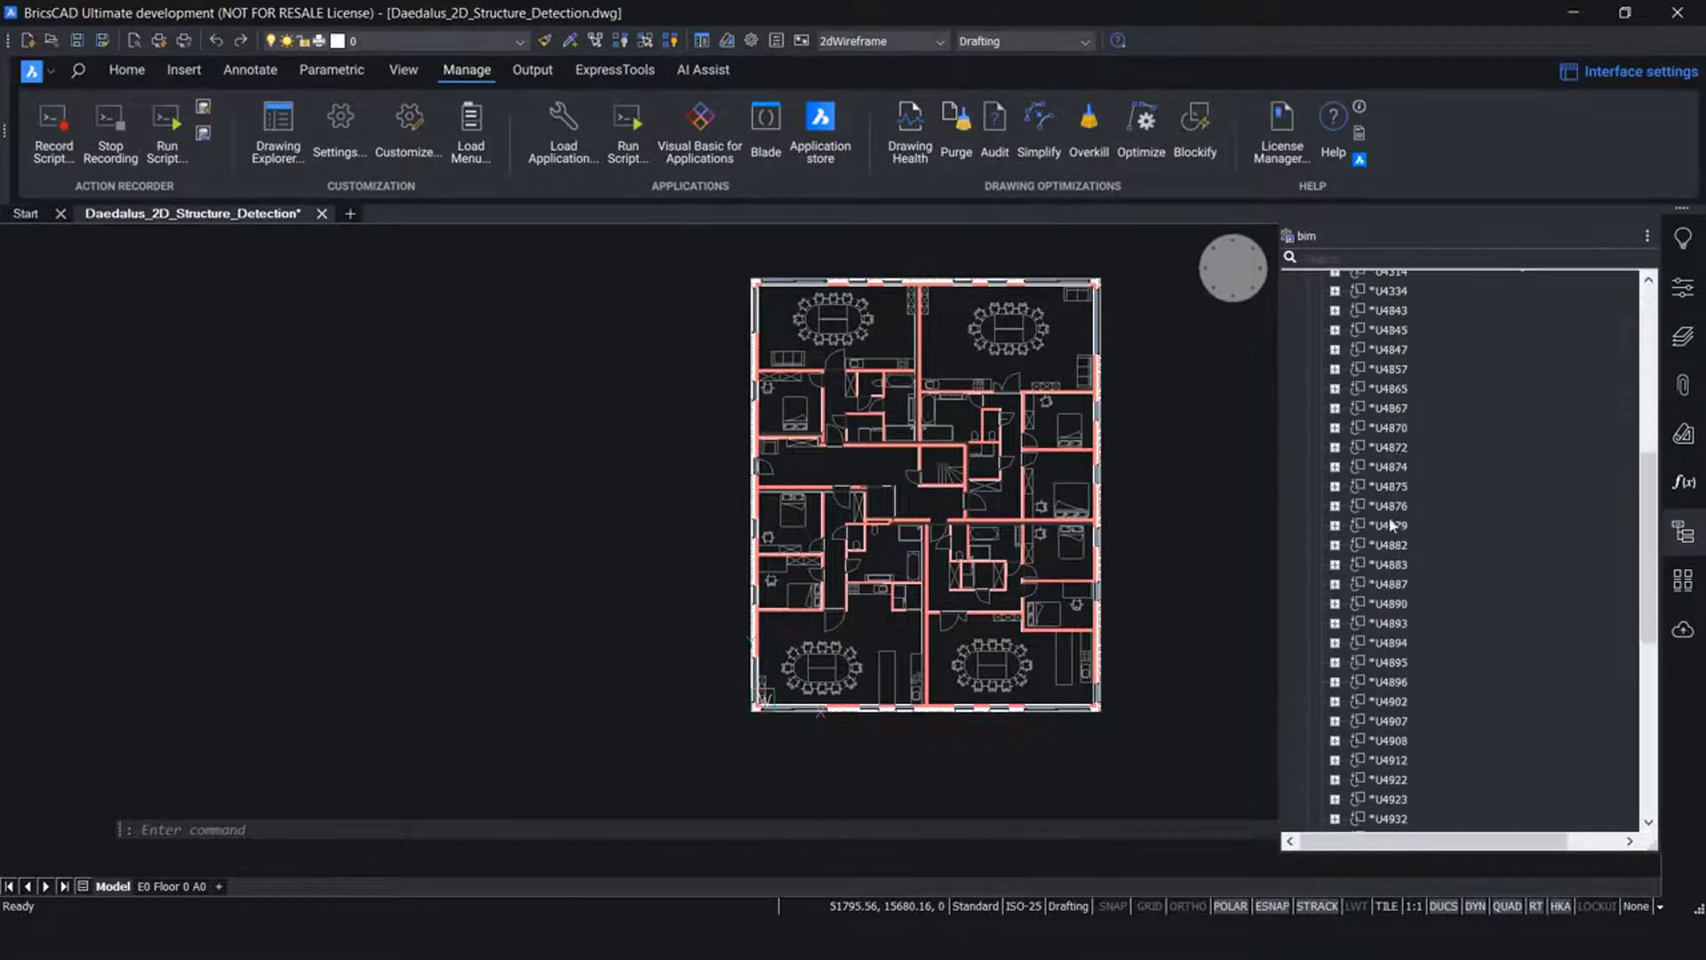
pyautogui.scroll(-3, 1390, 520)
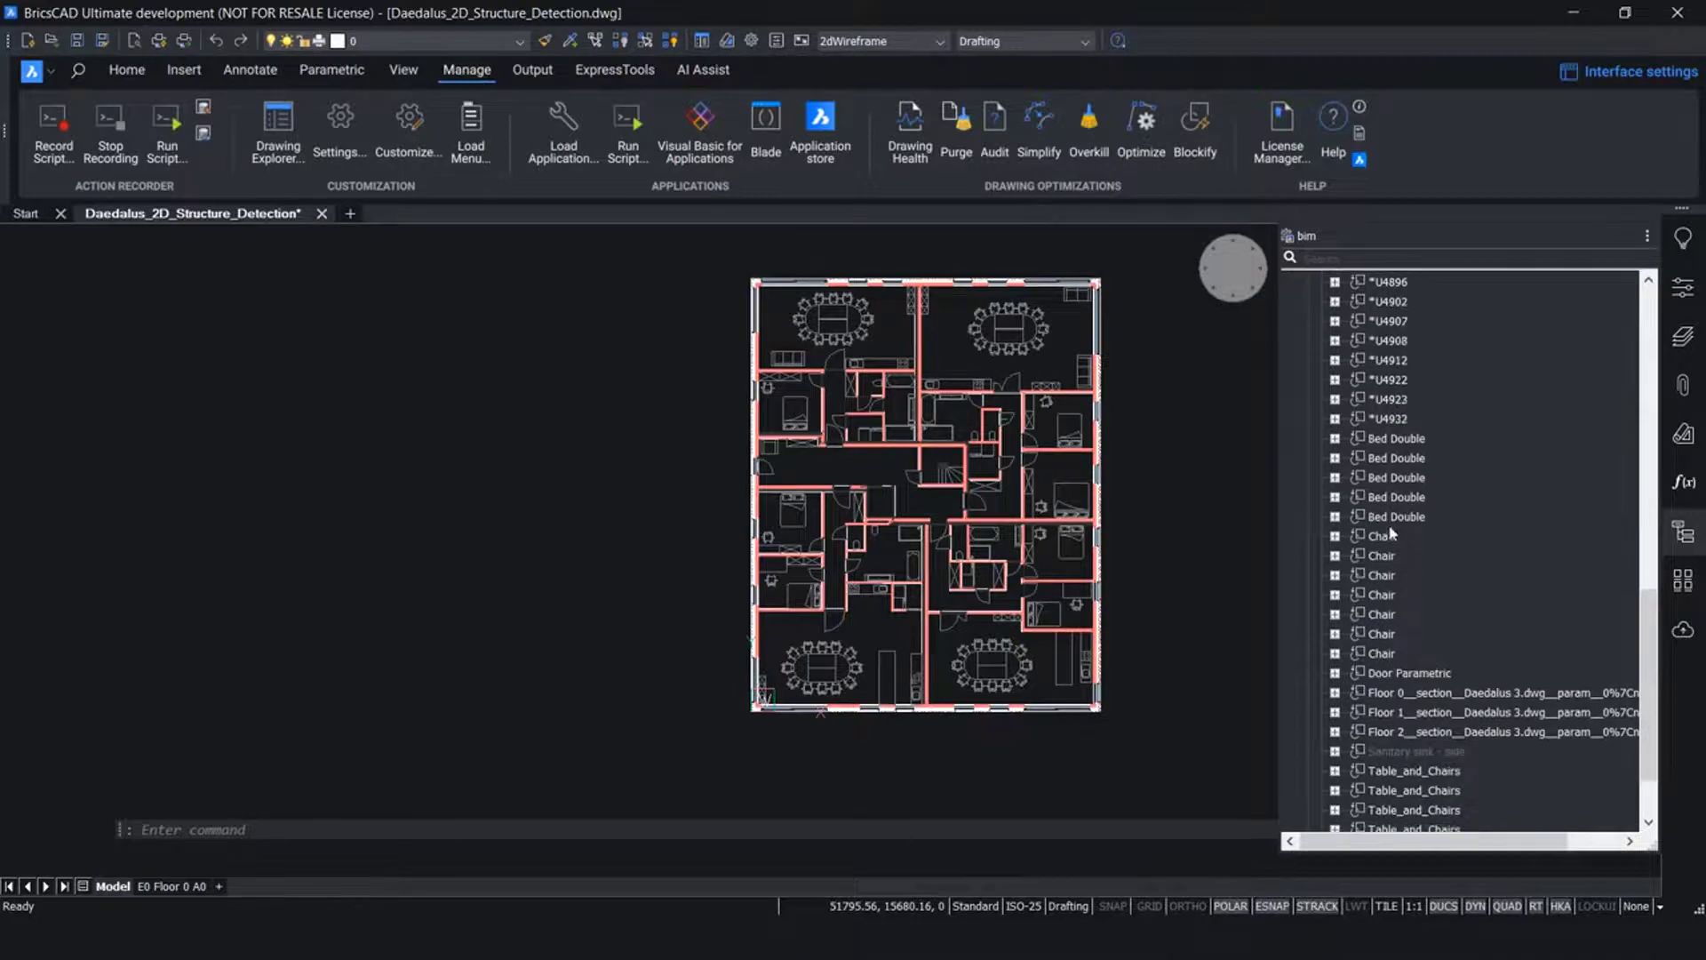
pyautogui.click(1384, 576)
pyautogui.scroll(-2, 1398, 629)
# Select the first Table_and_Chairs reference in the structure tree and inspect its nested blocks and their entities
pyautogui.click(1398, 692)
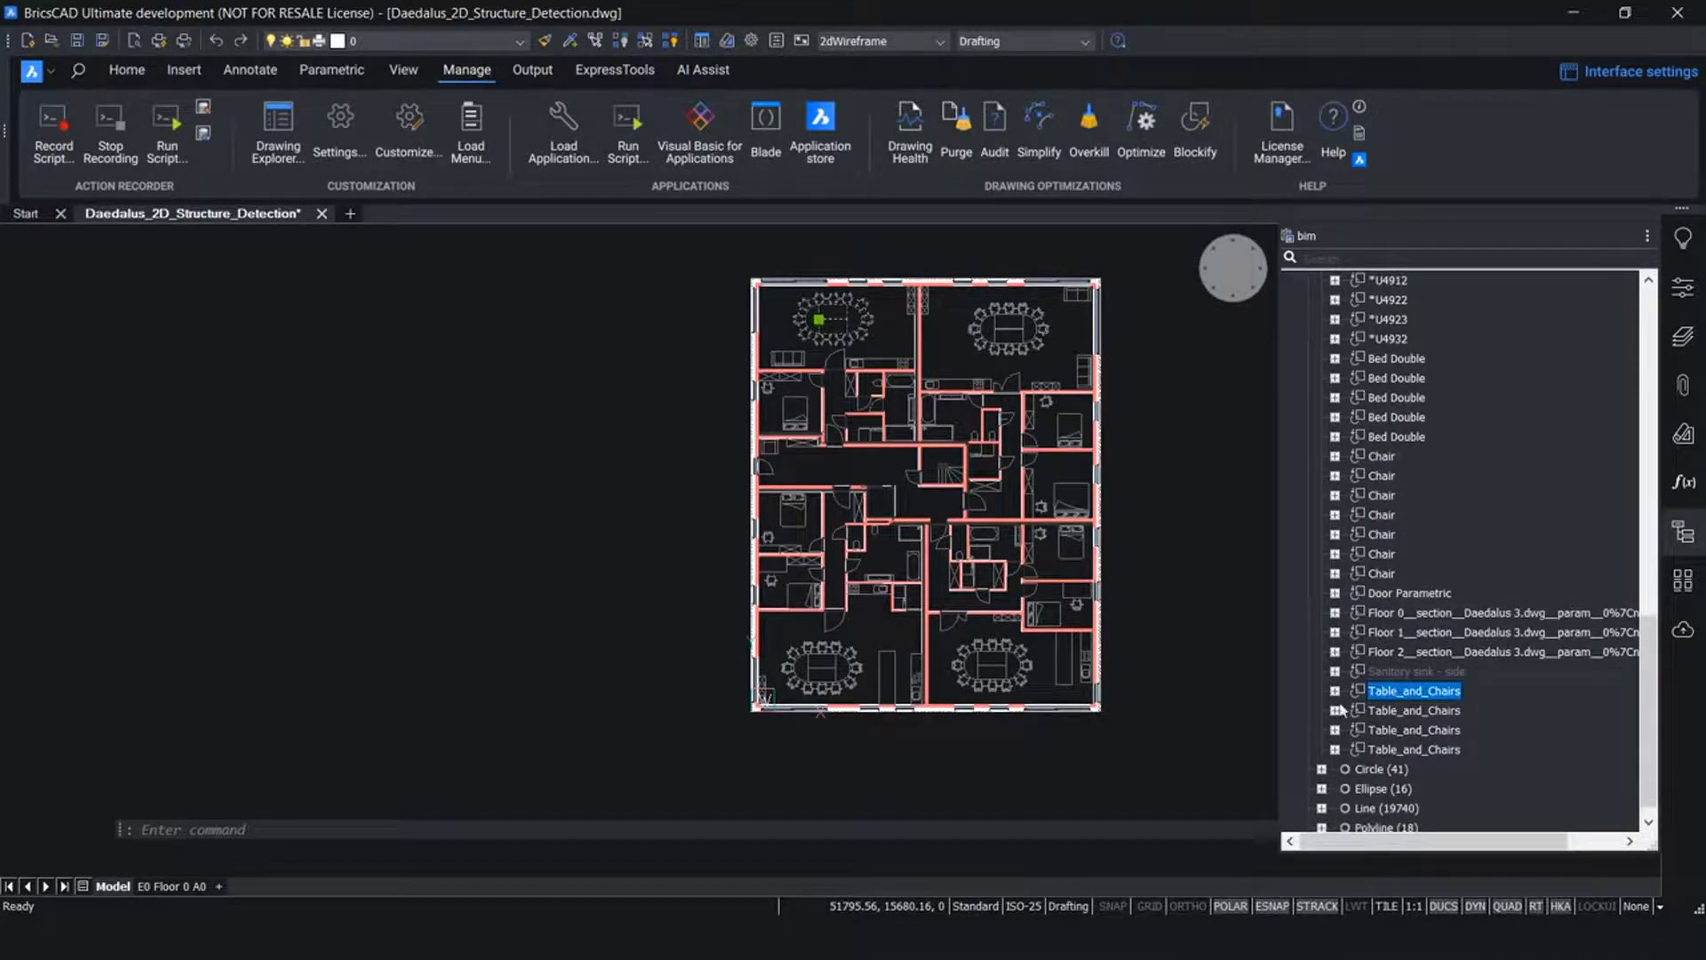
pyautogui.click(1336, 692)
pyautogui.scroll(-1, 1407, 679)
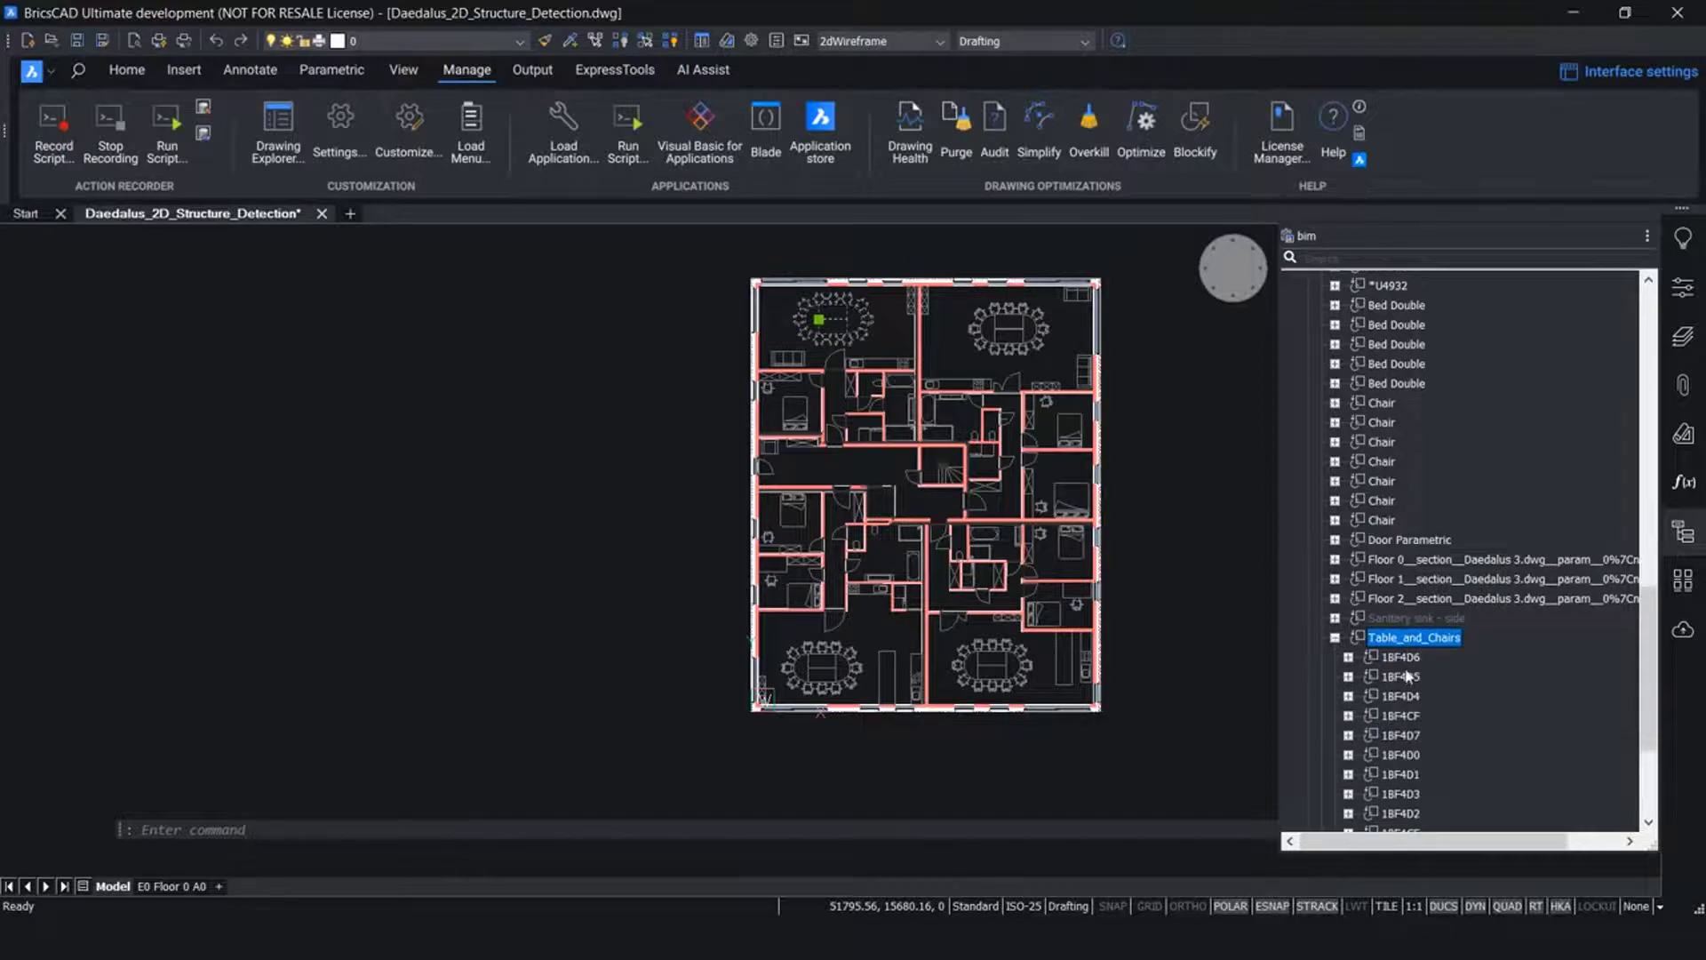
pyautogui.scroll(-1, 1408, 670)
pyautogui.click(1348, 740)
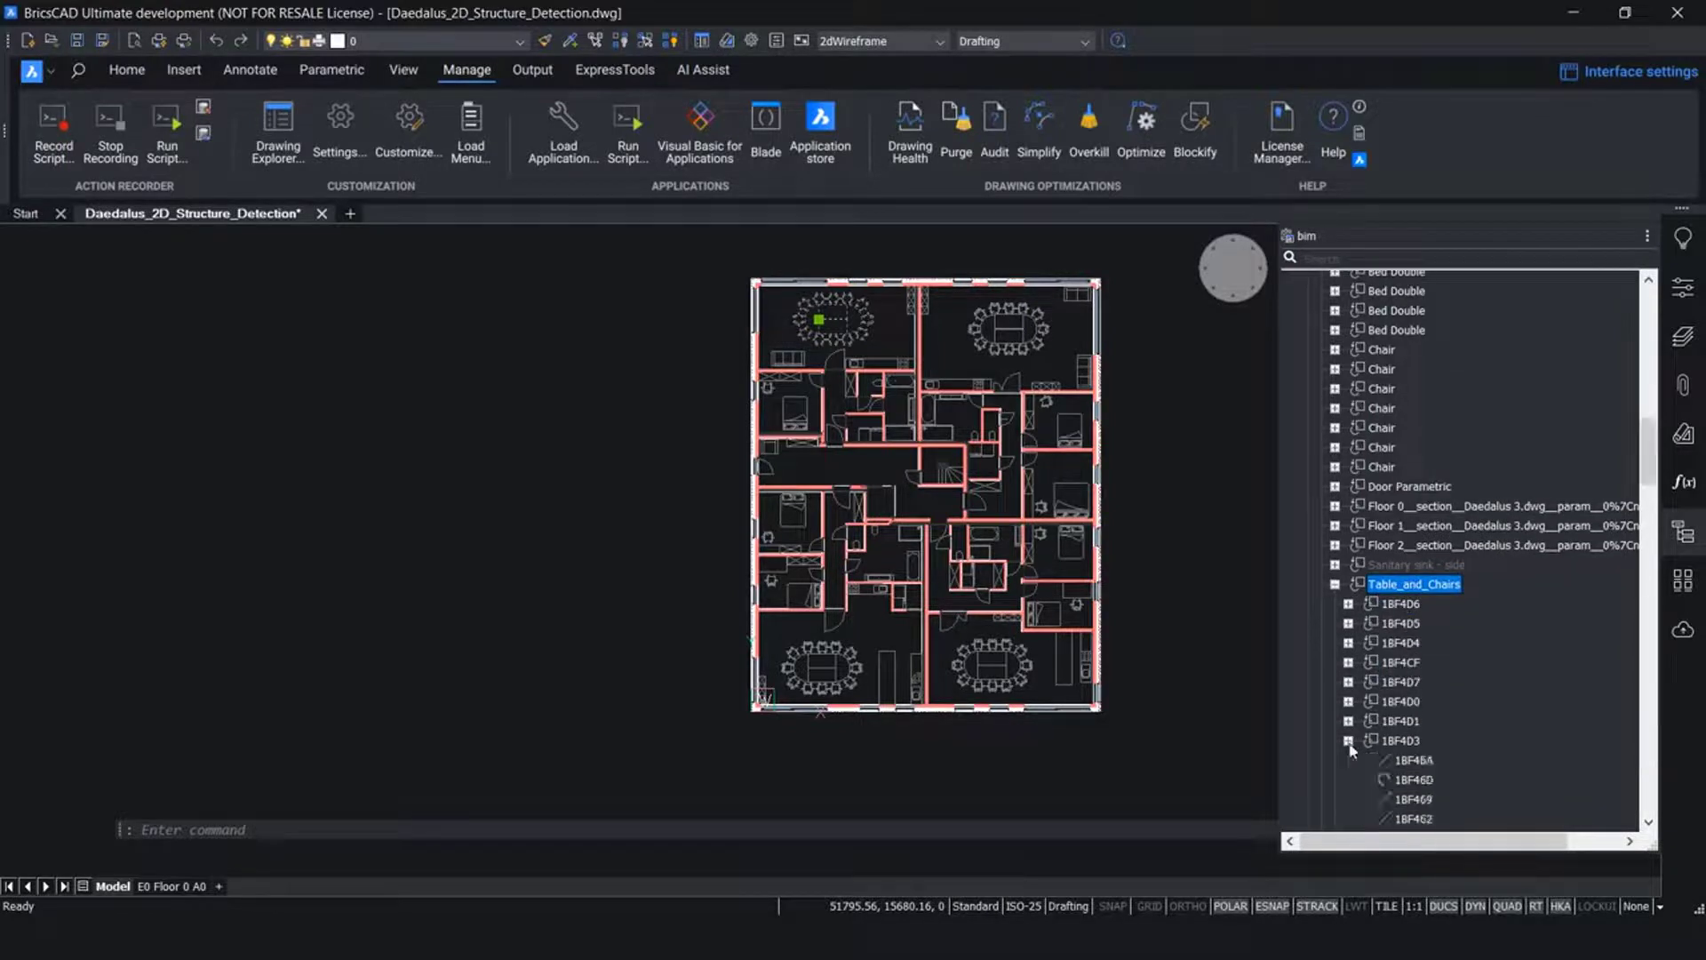
pyautogui.click(1348, 681)
pyautogui.click(1348, 682)
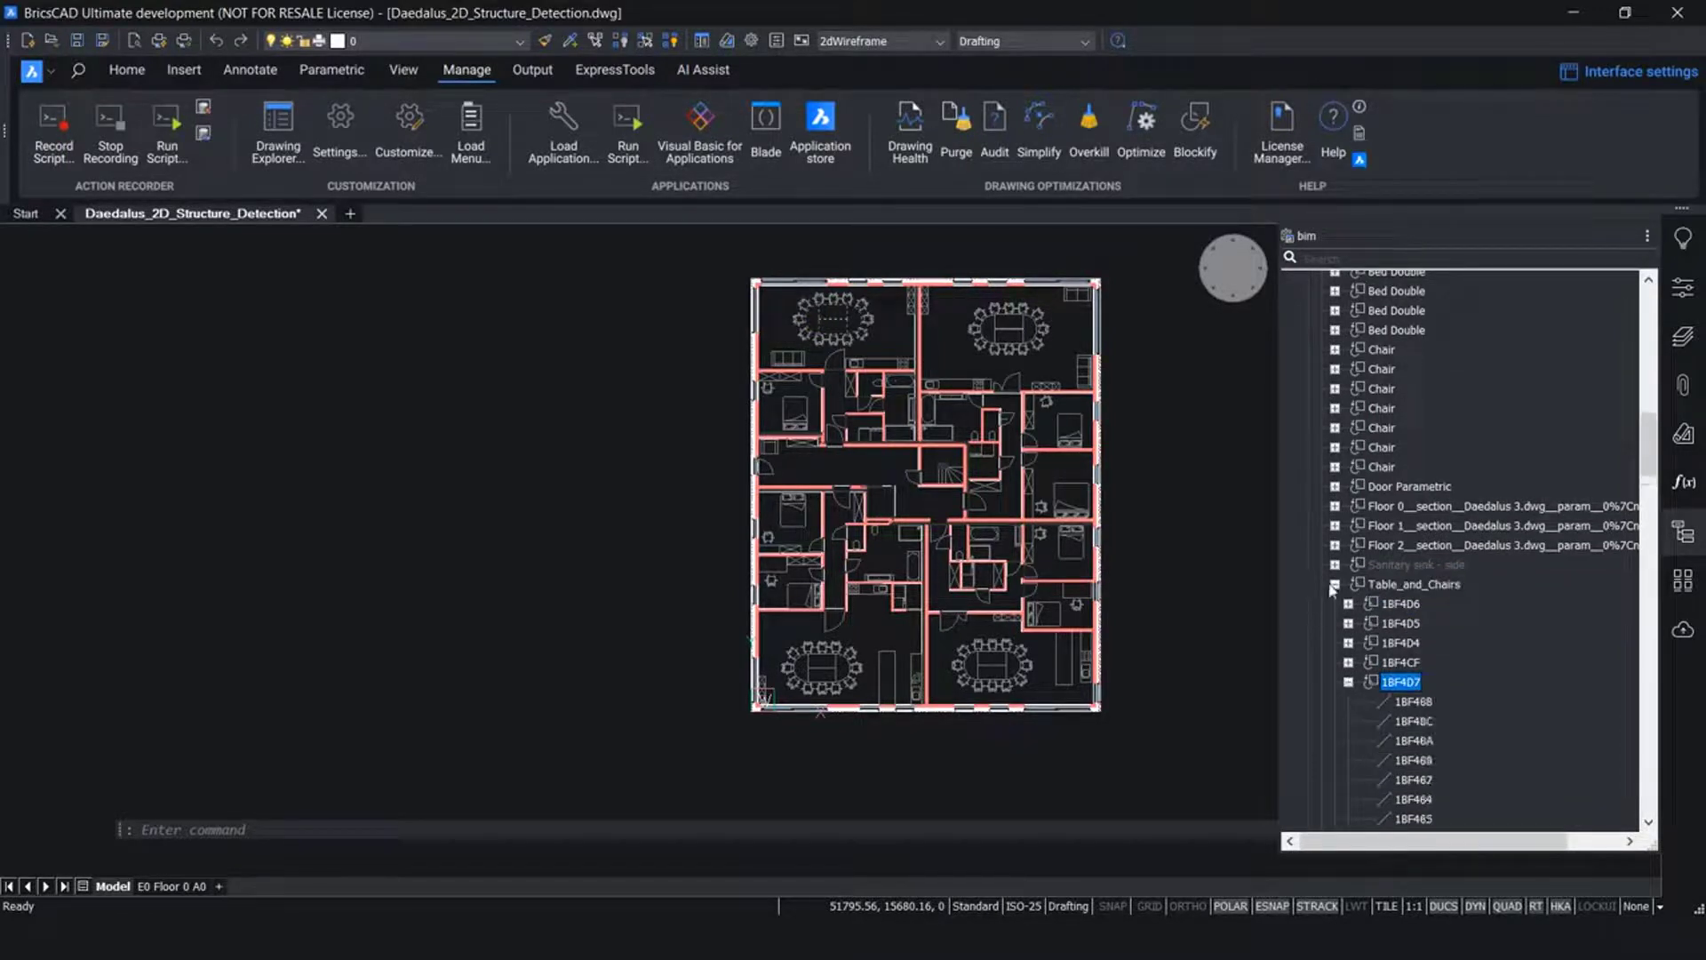
pyautogui.click(1400, 583)
pyautogui.click(1692, 534)
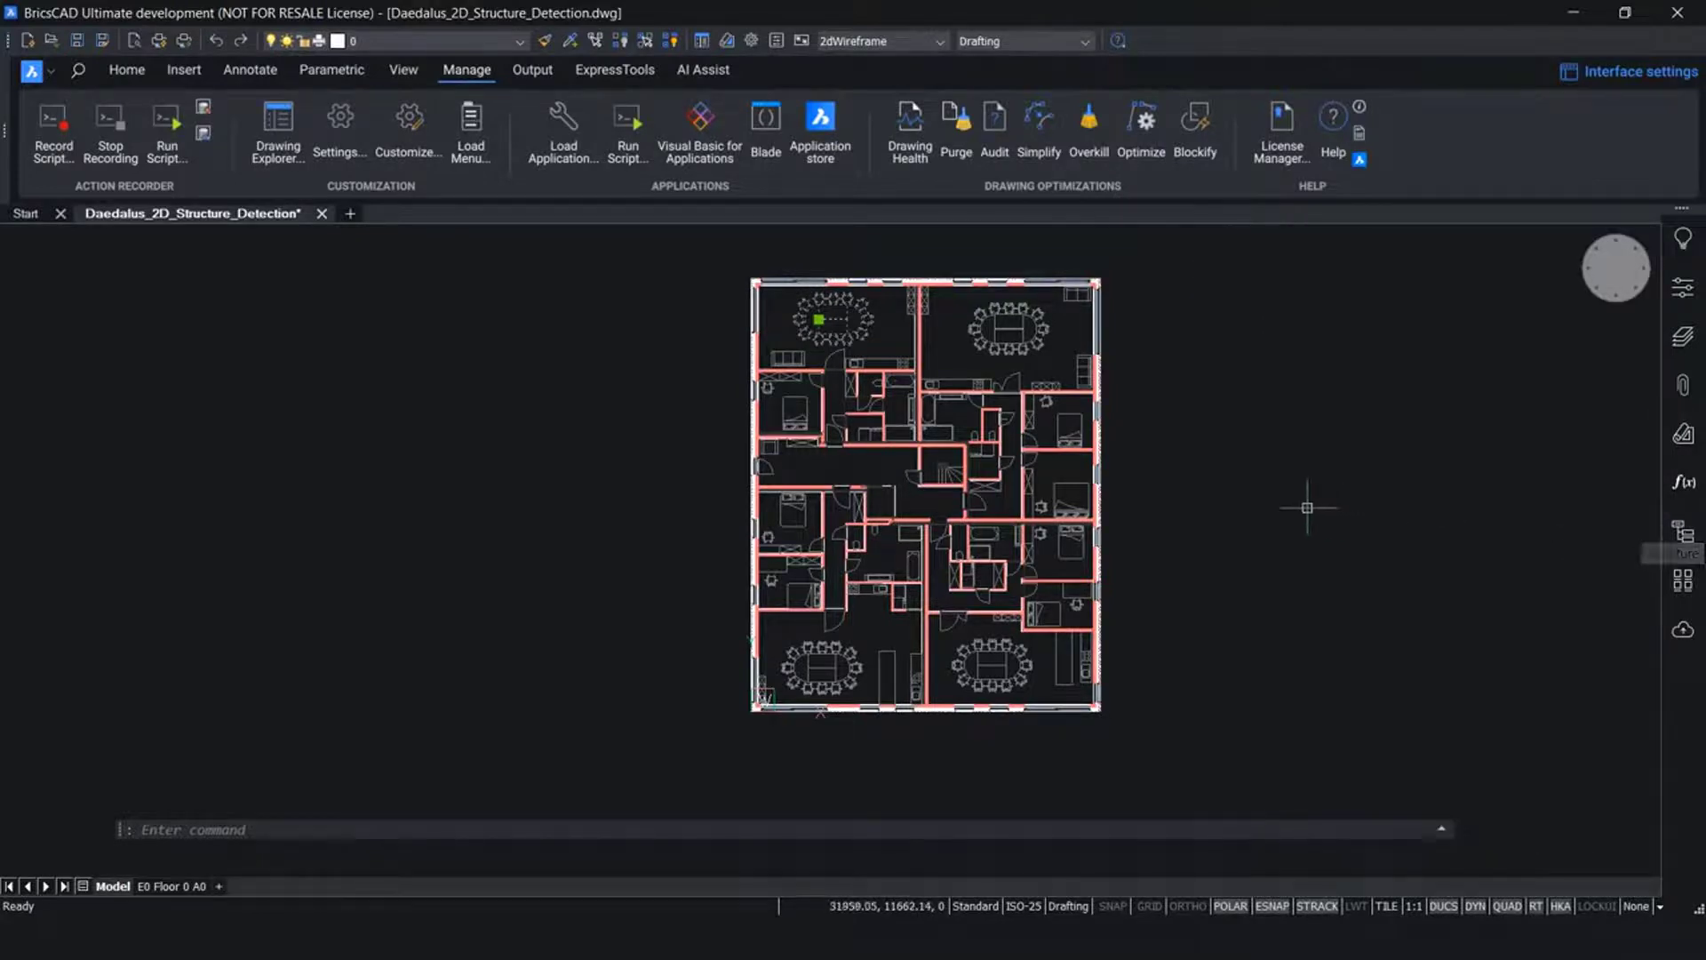
pyautogui.press('Escape')
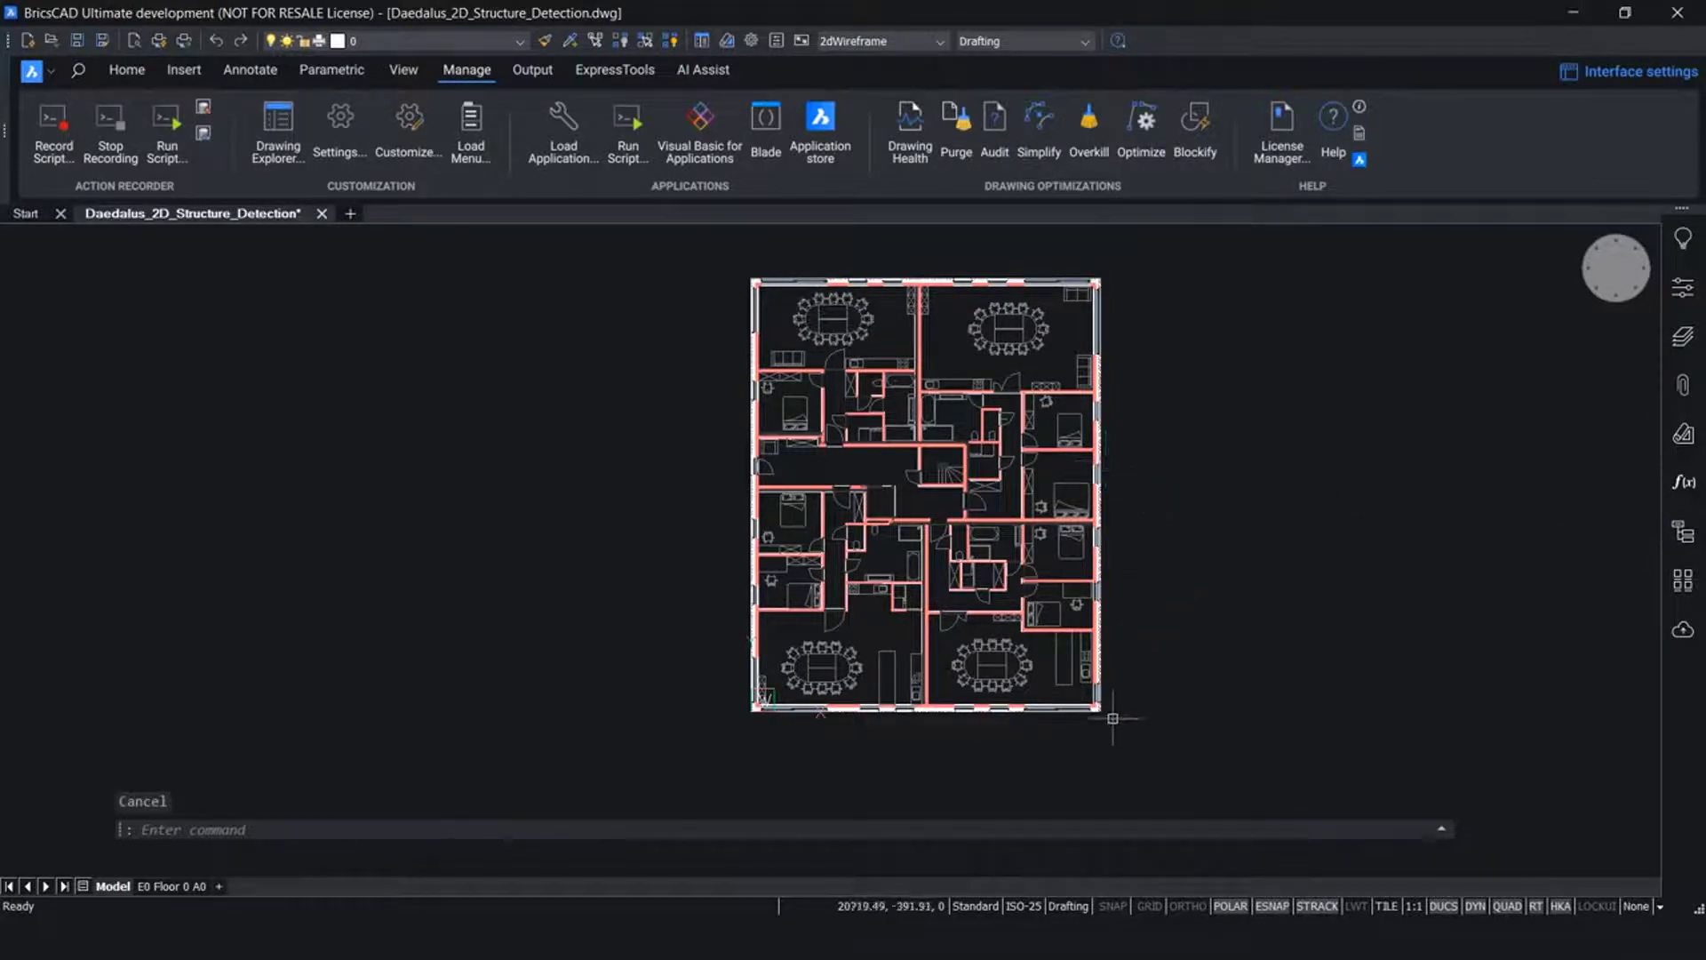
# Examine the circular cooktop burners in the kitchens of the two lower apartments
pyautogui.scroll(6, 1108, 716)
pyautogui.scroll(3, 1085, 613)
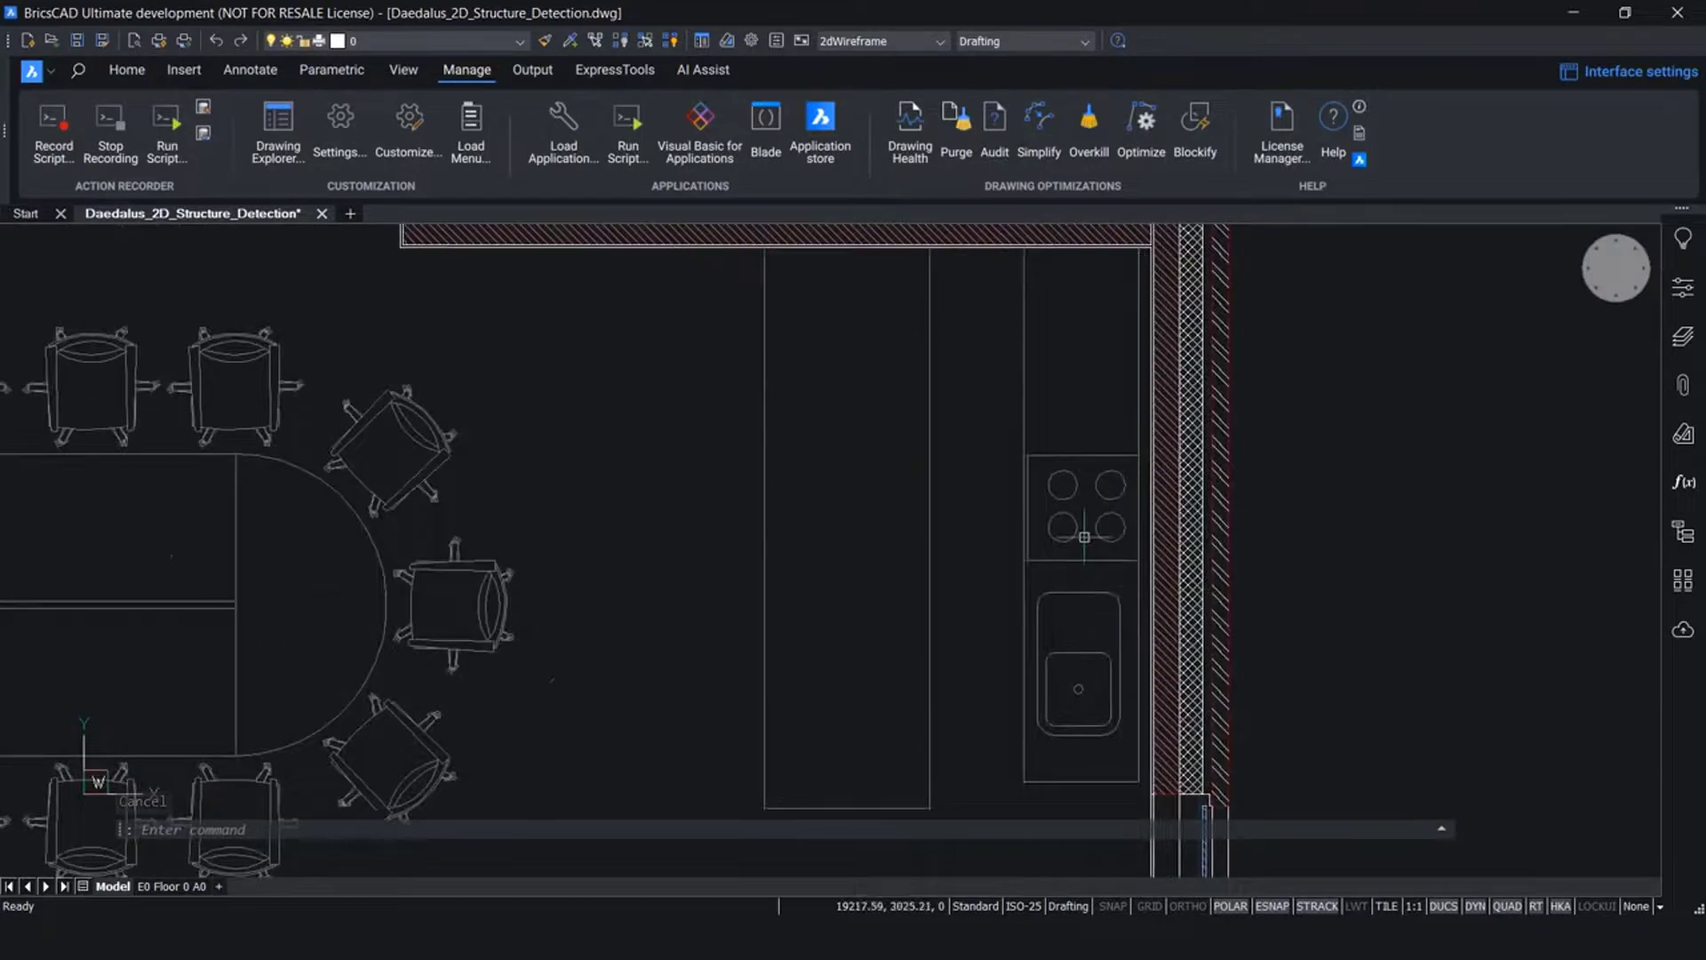
pyautogui.scroll(-3, 1269, 533)
pyautogui.scroll(-3, 1268, 533)
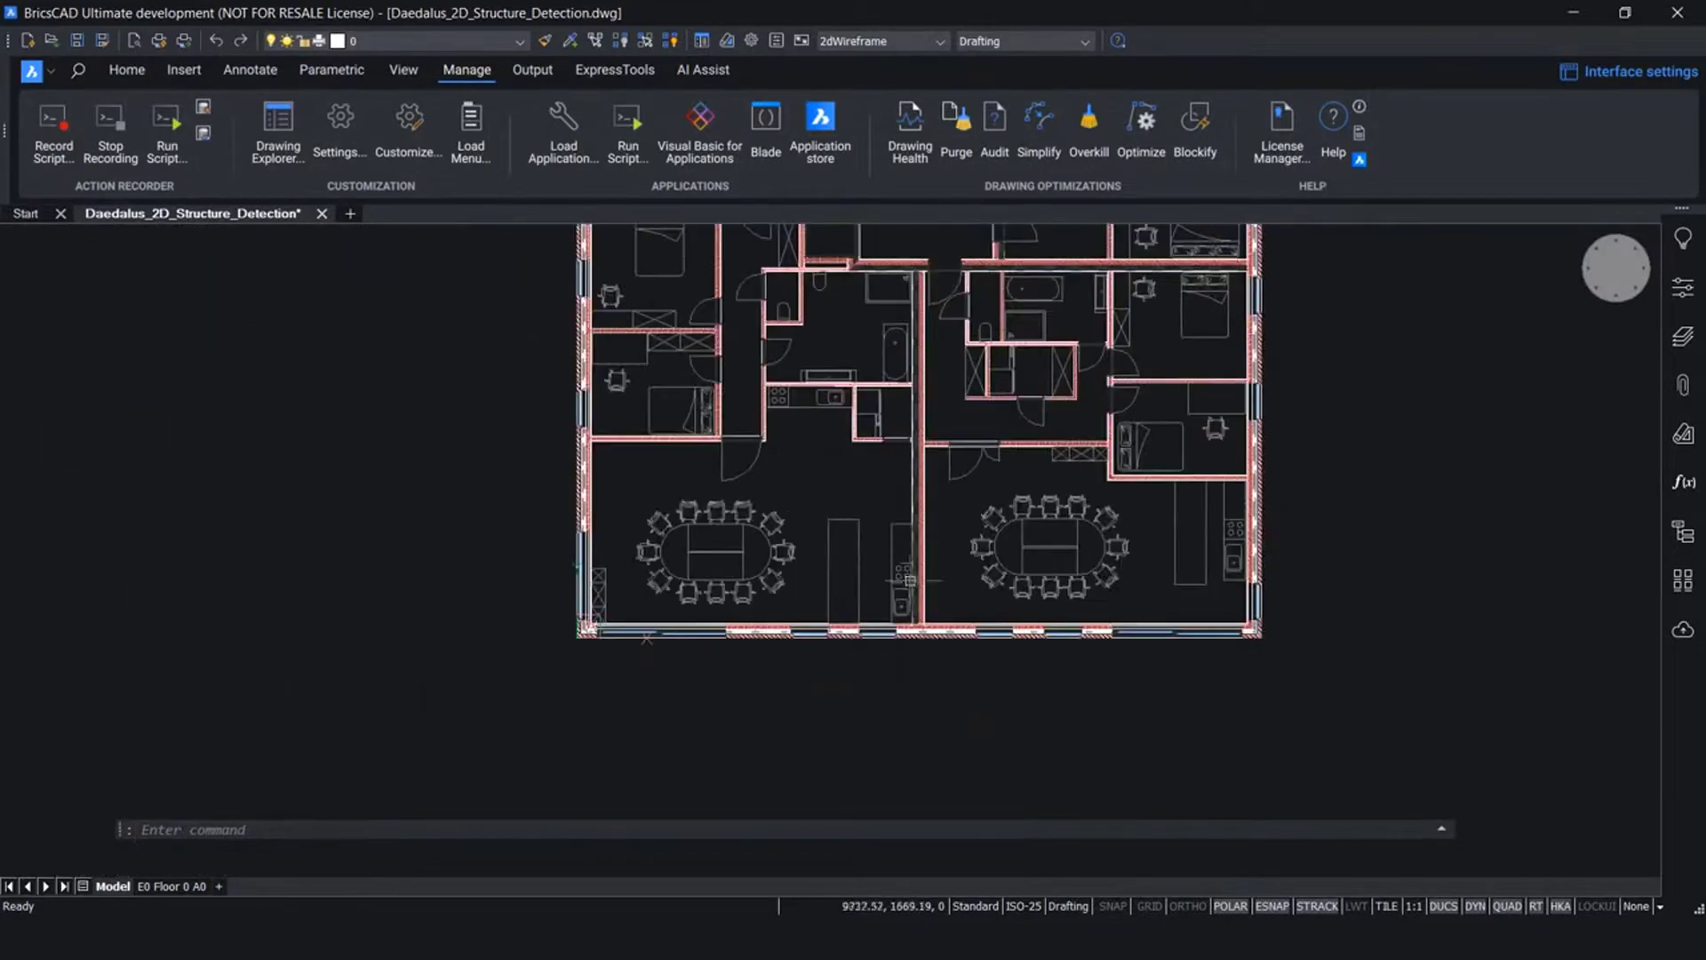
pyautogui.scroll(6, 898, 577)
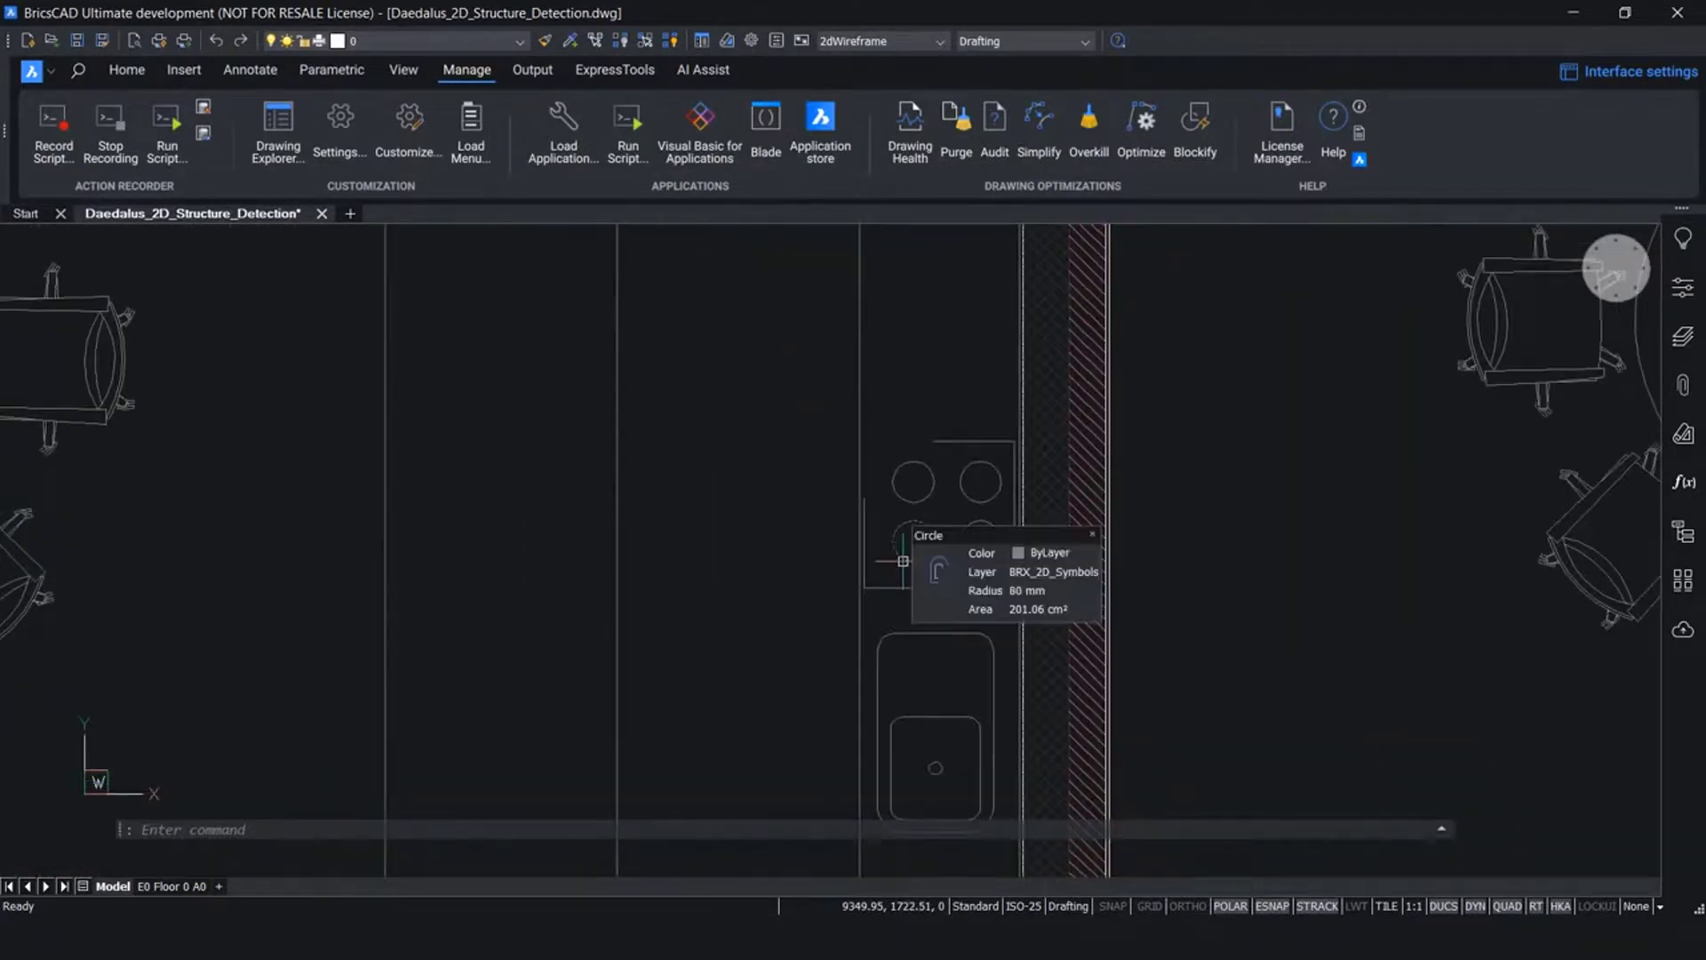
pyautogui.scroll(-7, 1069, 676)
pyautogui.moveTo(1051, 384); pyautogui.dragTo(1073, 573, button='middle')
pyautogui.moveTo(1115, 635); pyautogui.dragTo(1059, 487, button='middle')
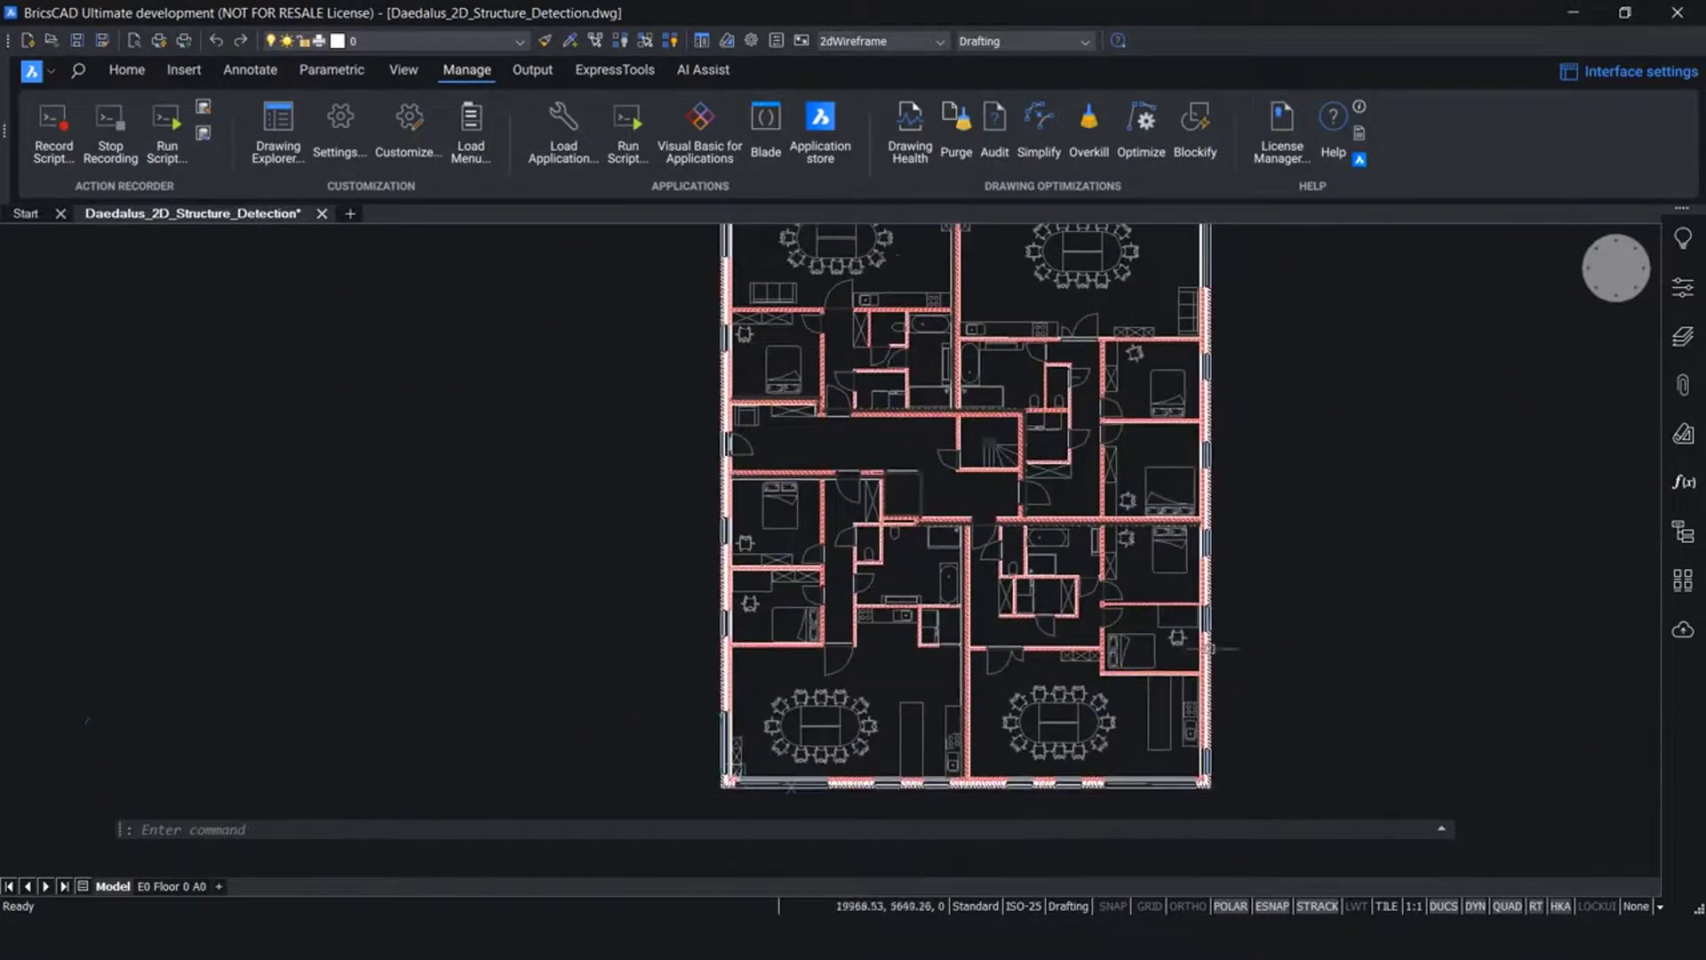
# Start ARRAYDETECT and set the entire floor plan as the search space
pyautogui.write('ARRAYDETECT')
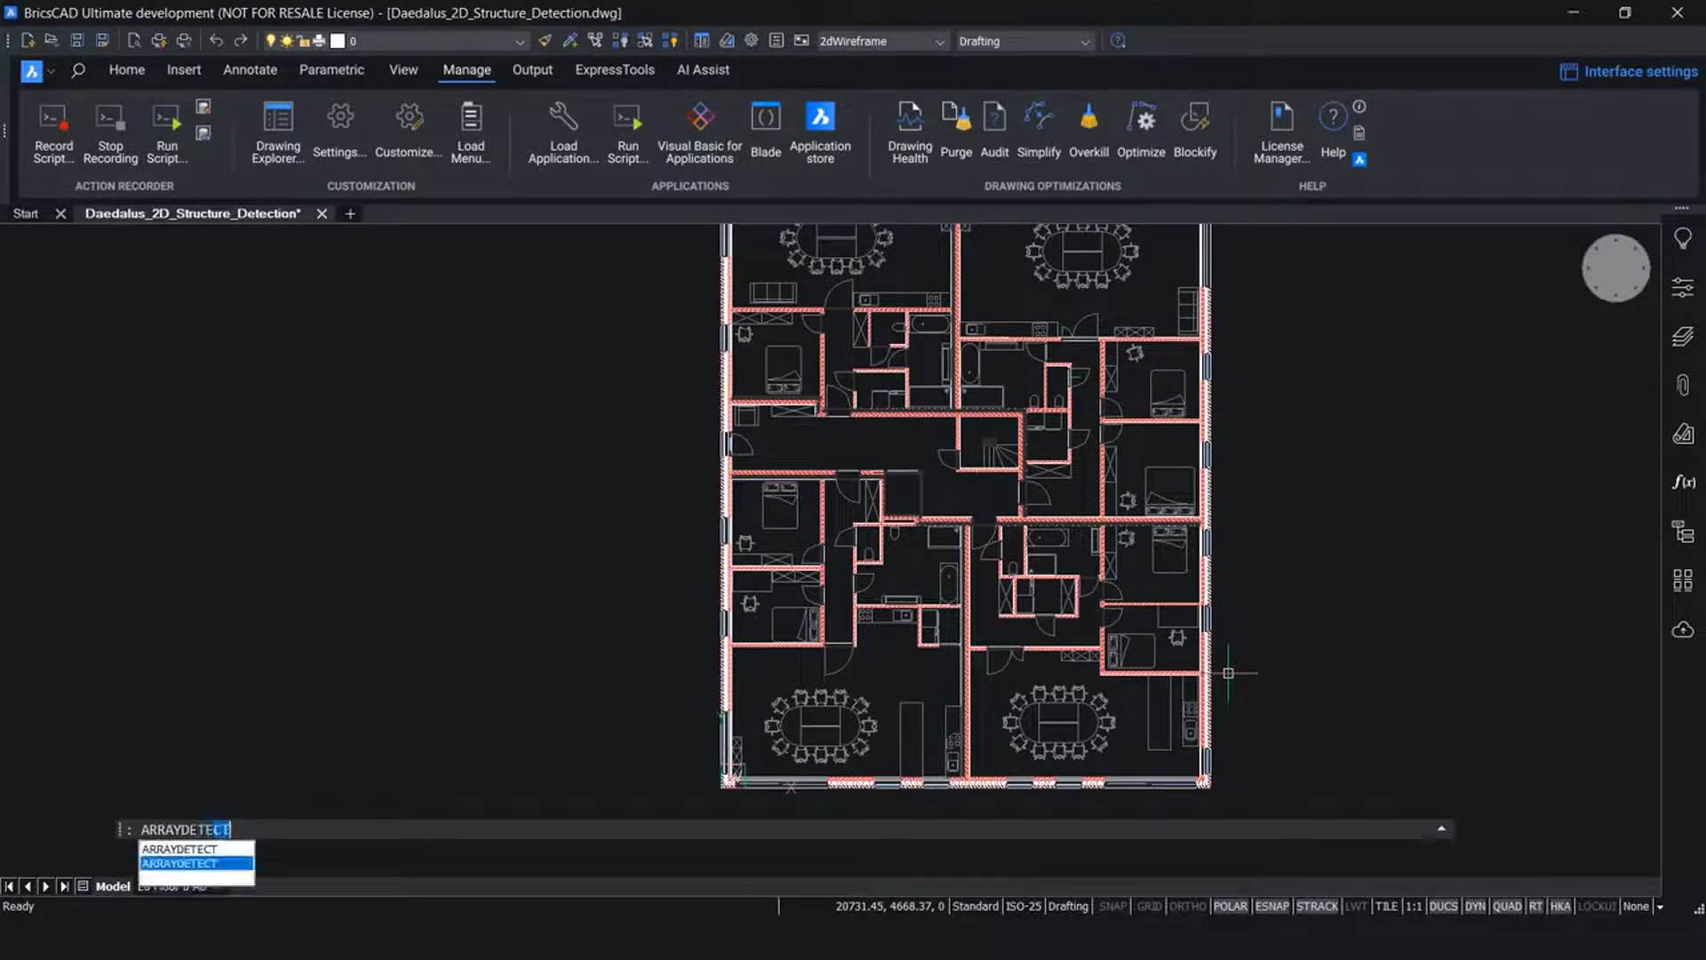
pyautogui.press('Return')
pyautogui.scroll(-2, 1228, 673)
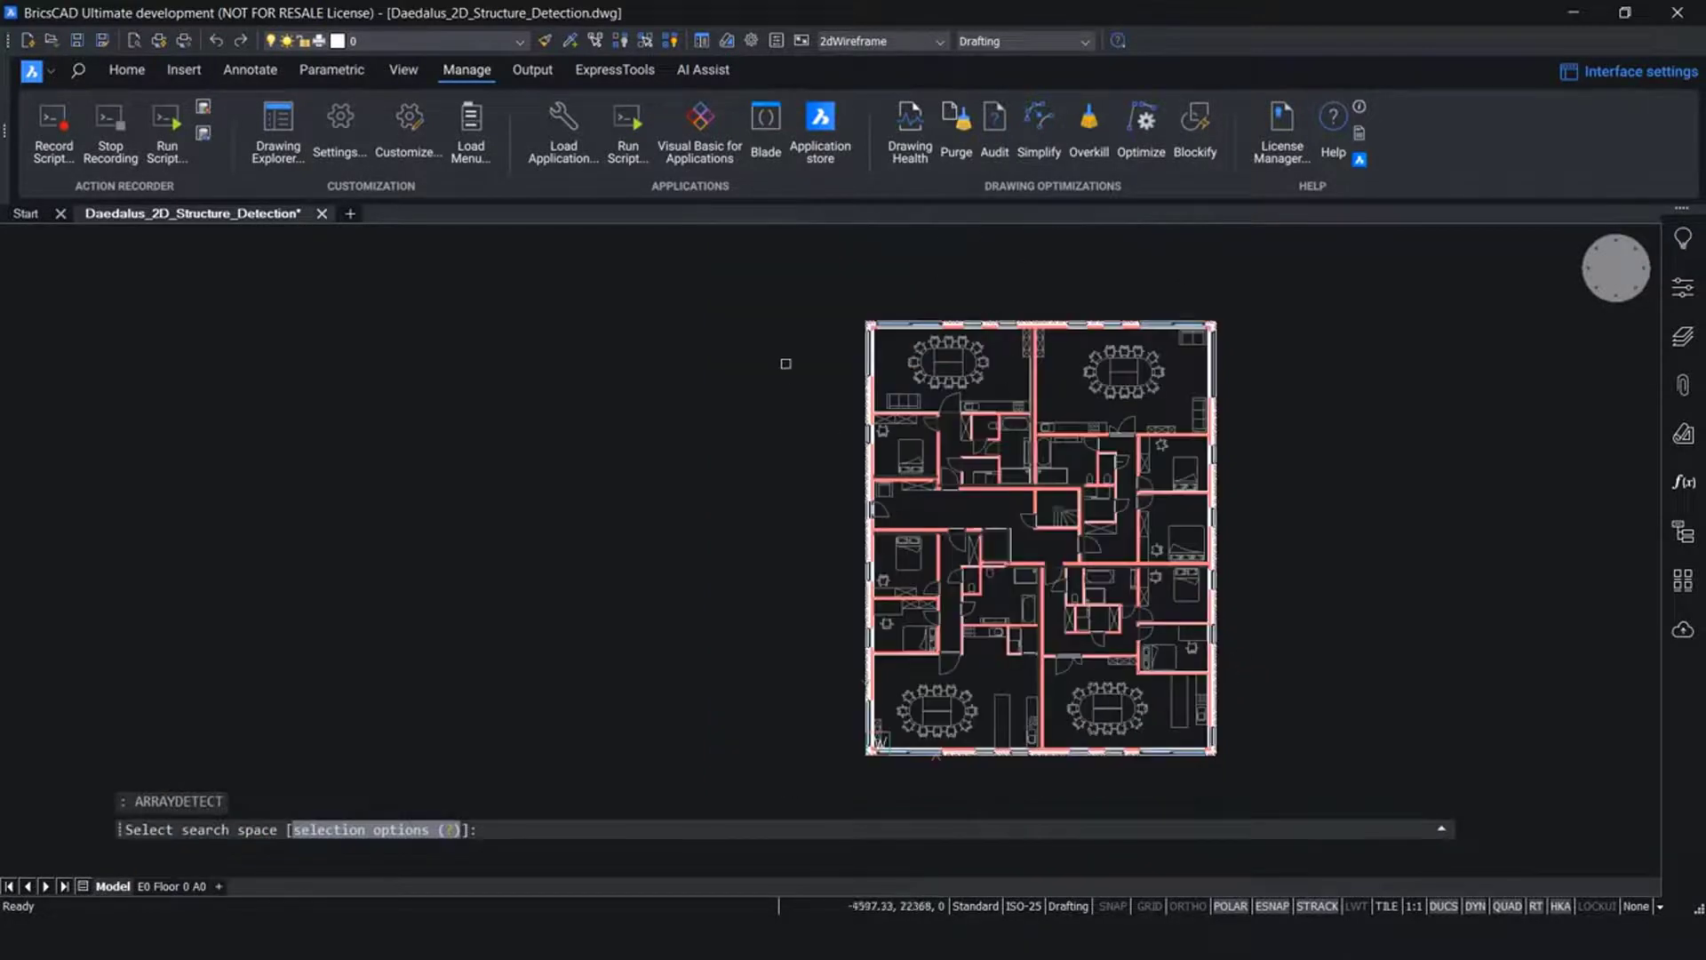
pyautogui.click(779, 250)
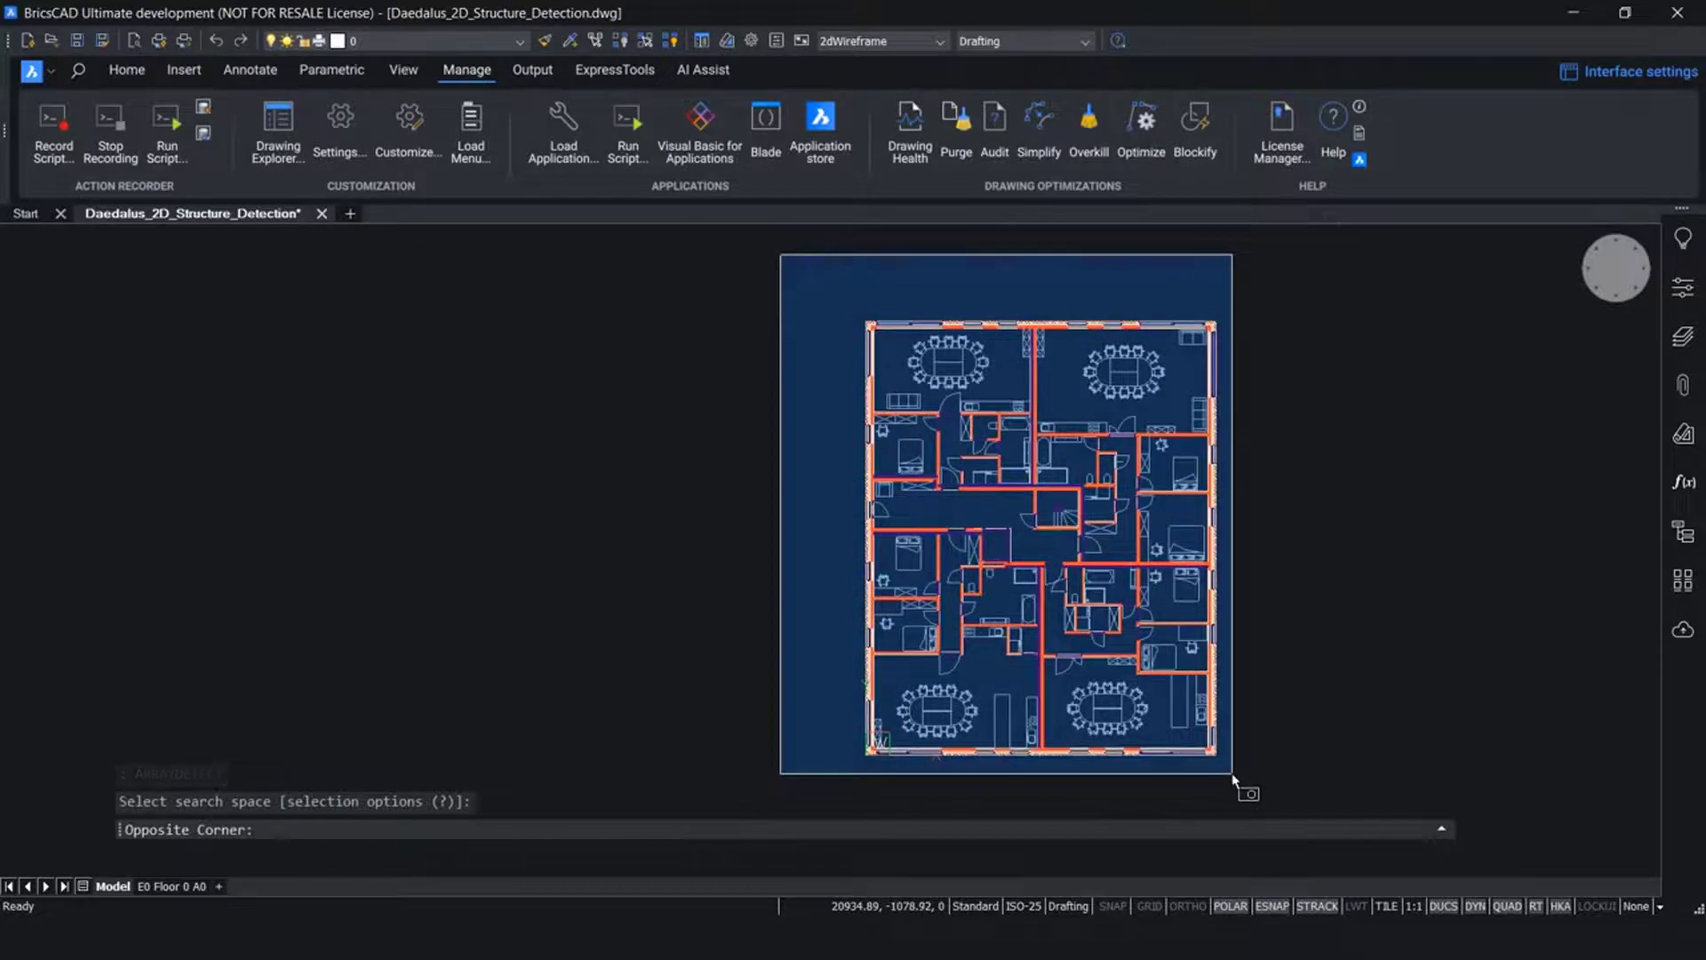
pyautogui.click(1231, 776)
pyautogui.press('Return')
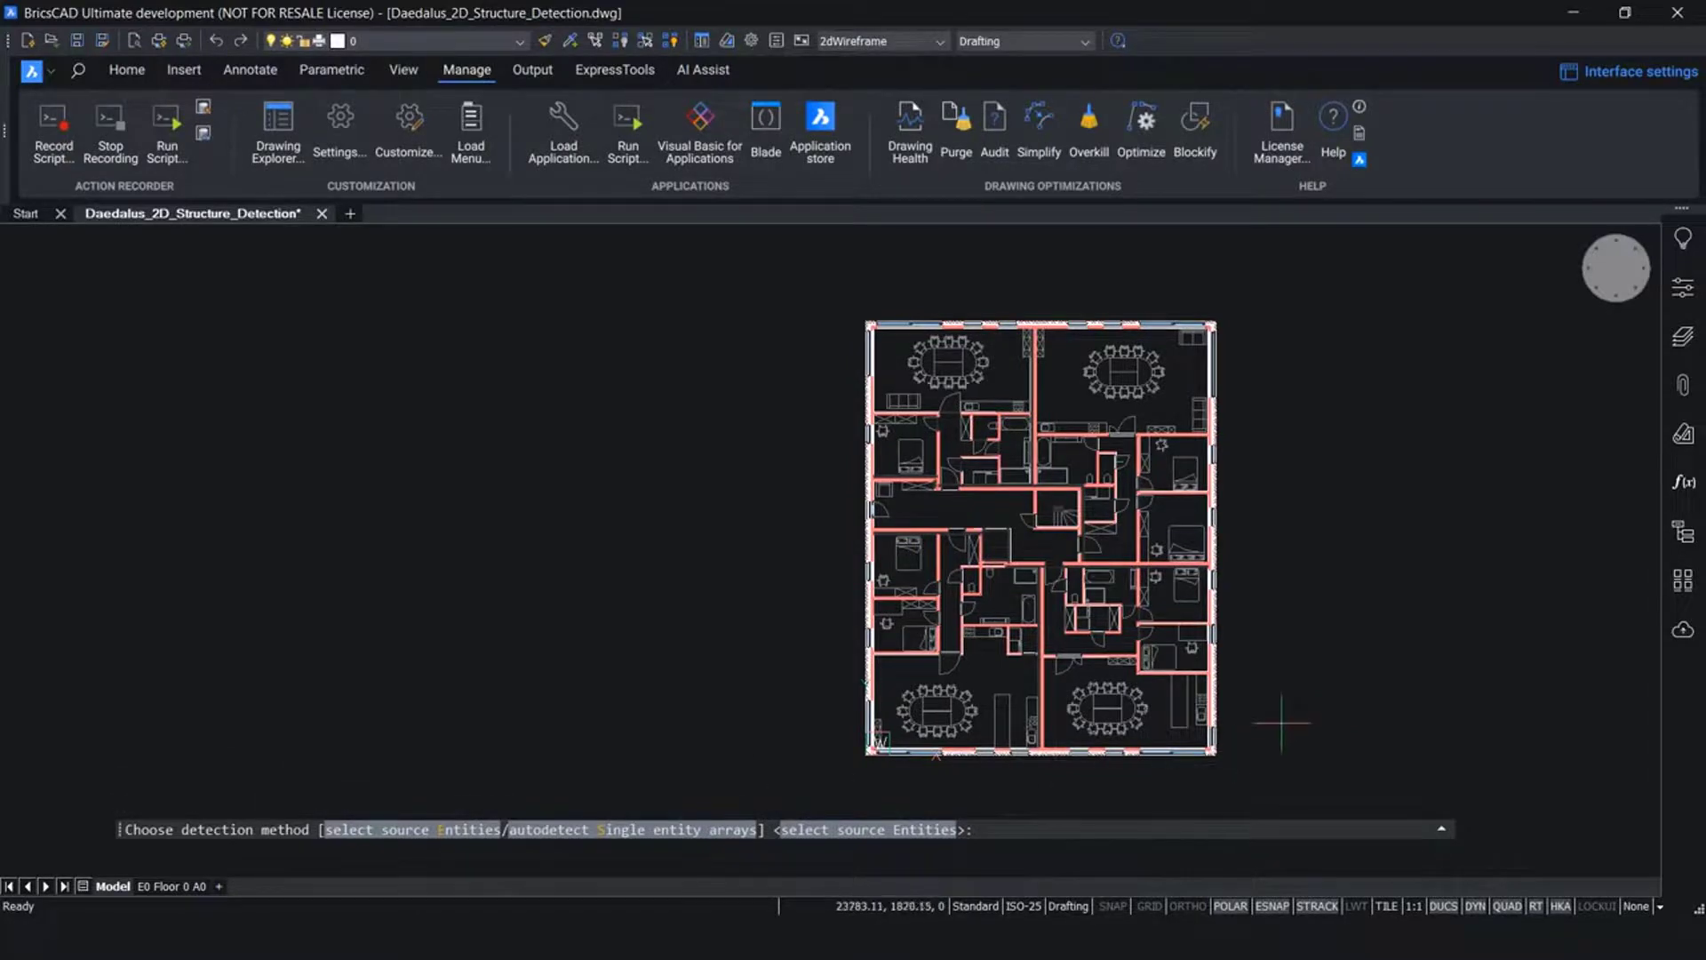
# Detect array patterns by source entities, using one burner circle of the lower-right apartment's cooktop as the source
pyautogui.scroll(5, 1272, 732)
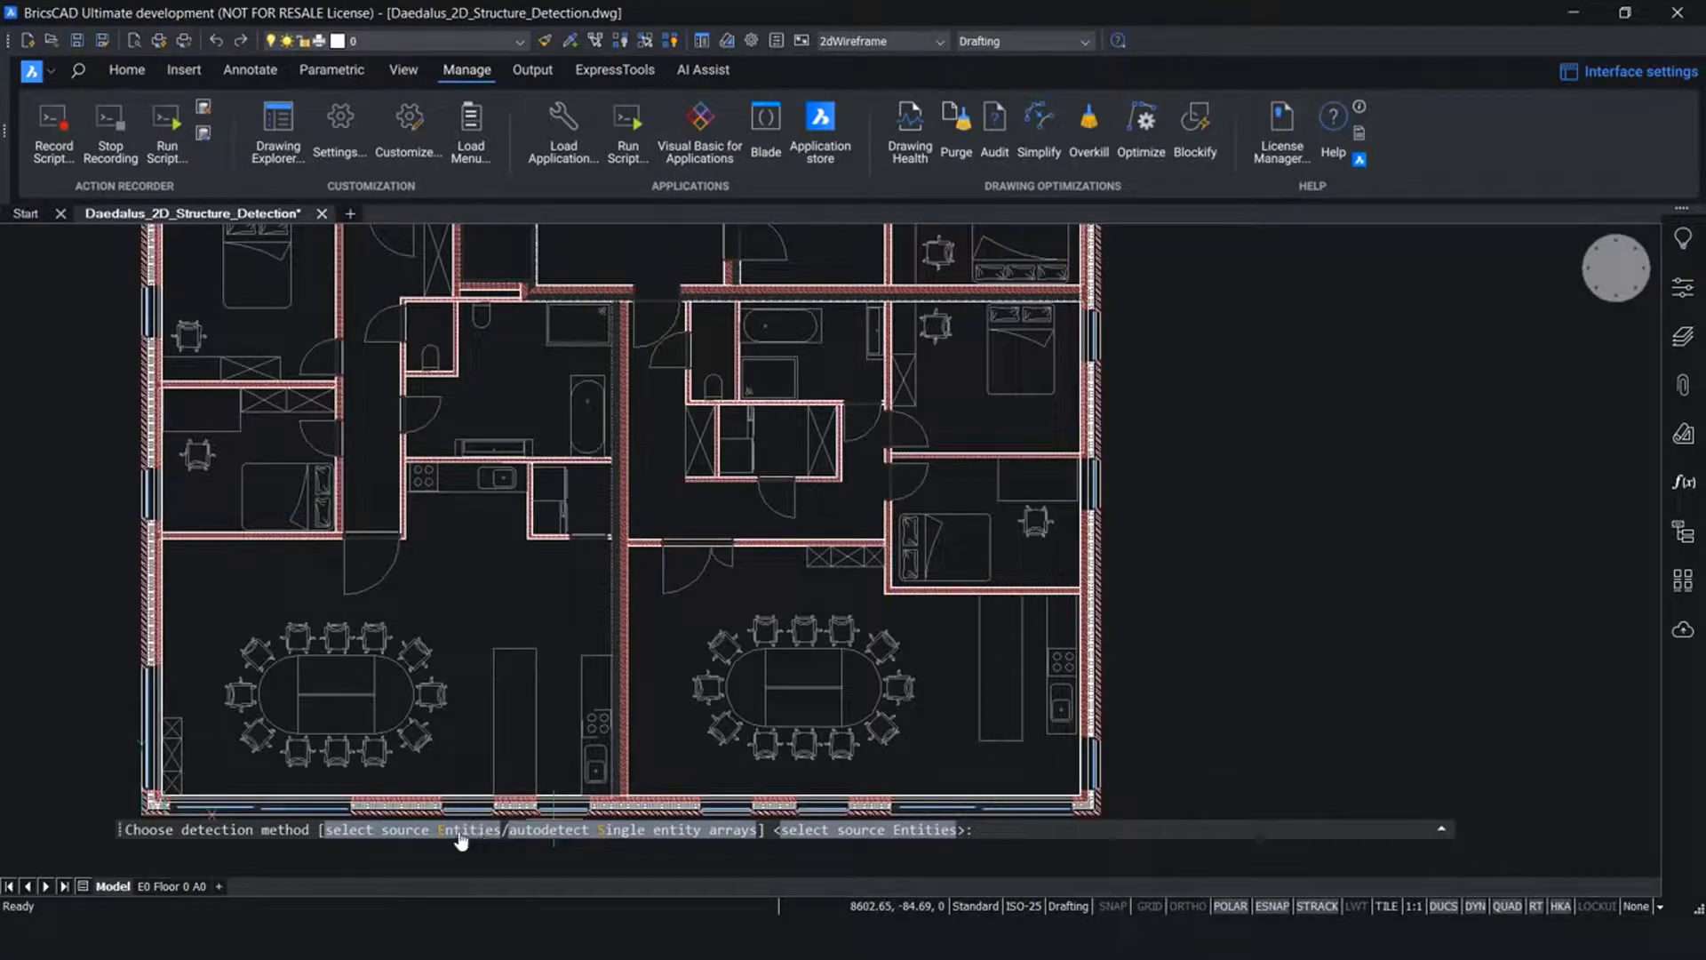
pyautogui.click(461, 831)
pyautogui.scroll(6, 935, 709)
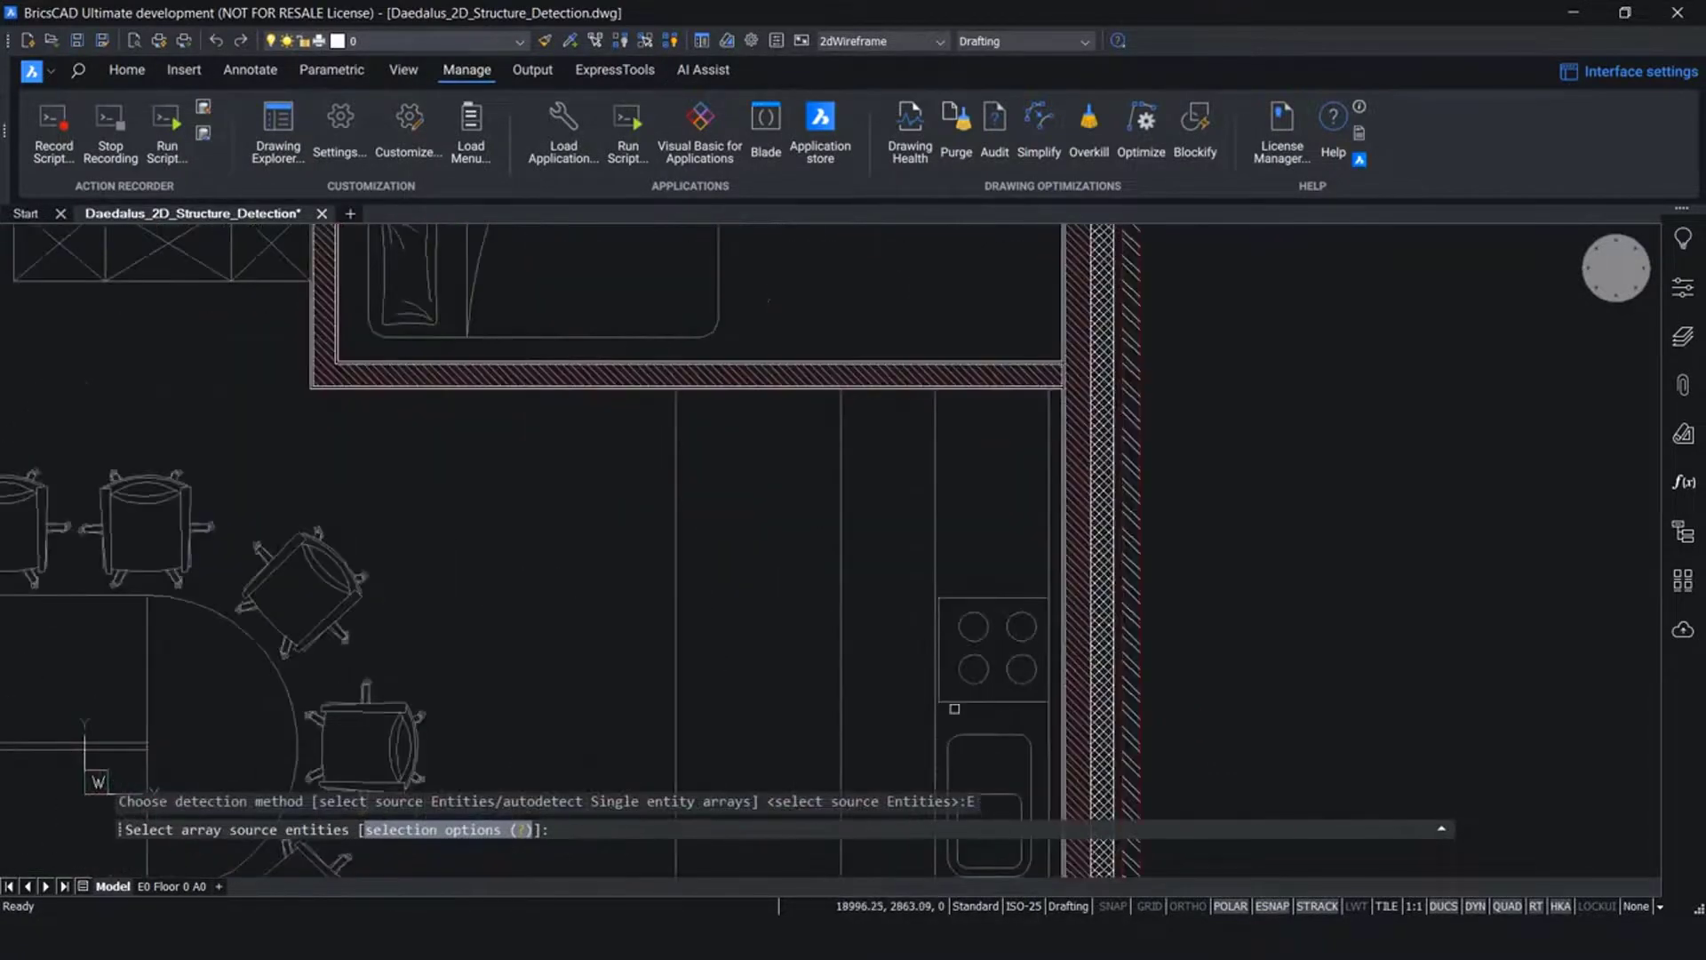
pyautogui.click(965, 682)
pyautogui.press('Return')
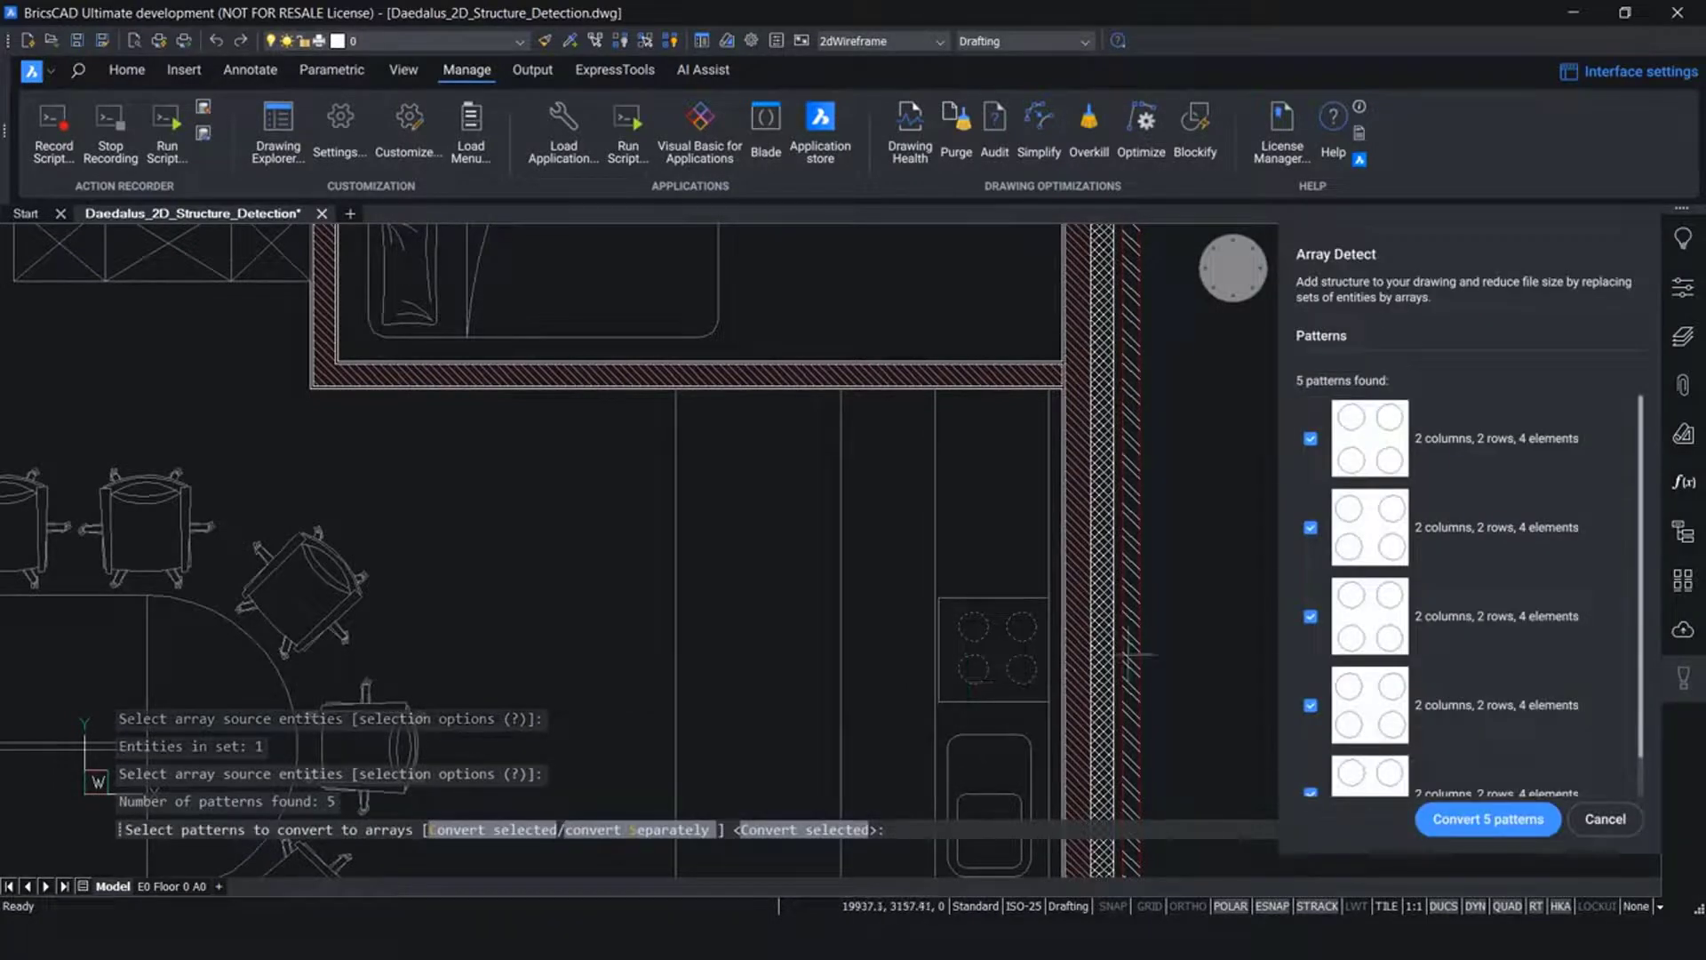
# Review the detected 2-column, 2-row burner patterns and convert all five to arrays
pyautogui.scroll(-1, 1448, 632)
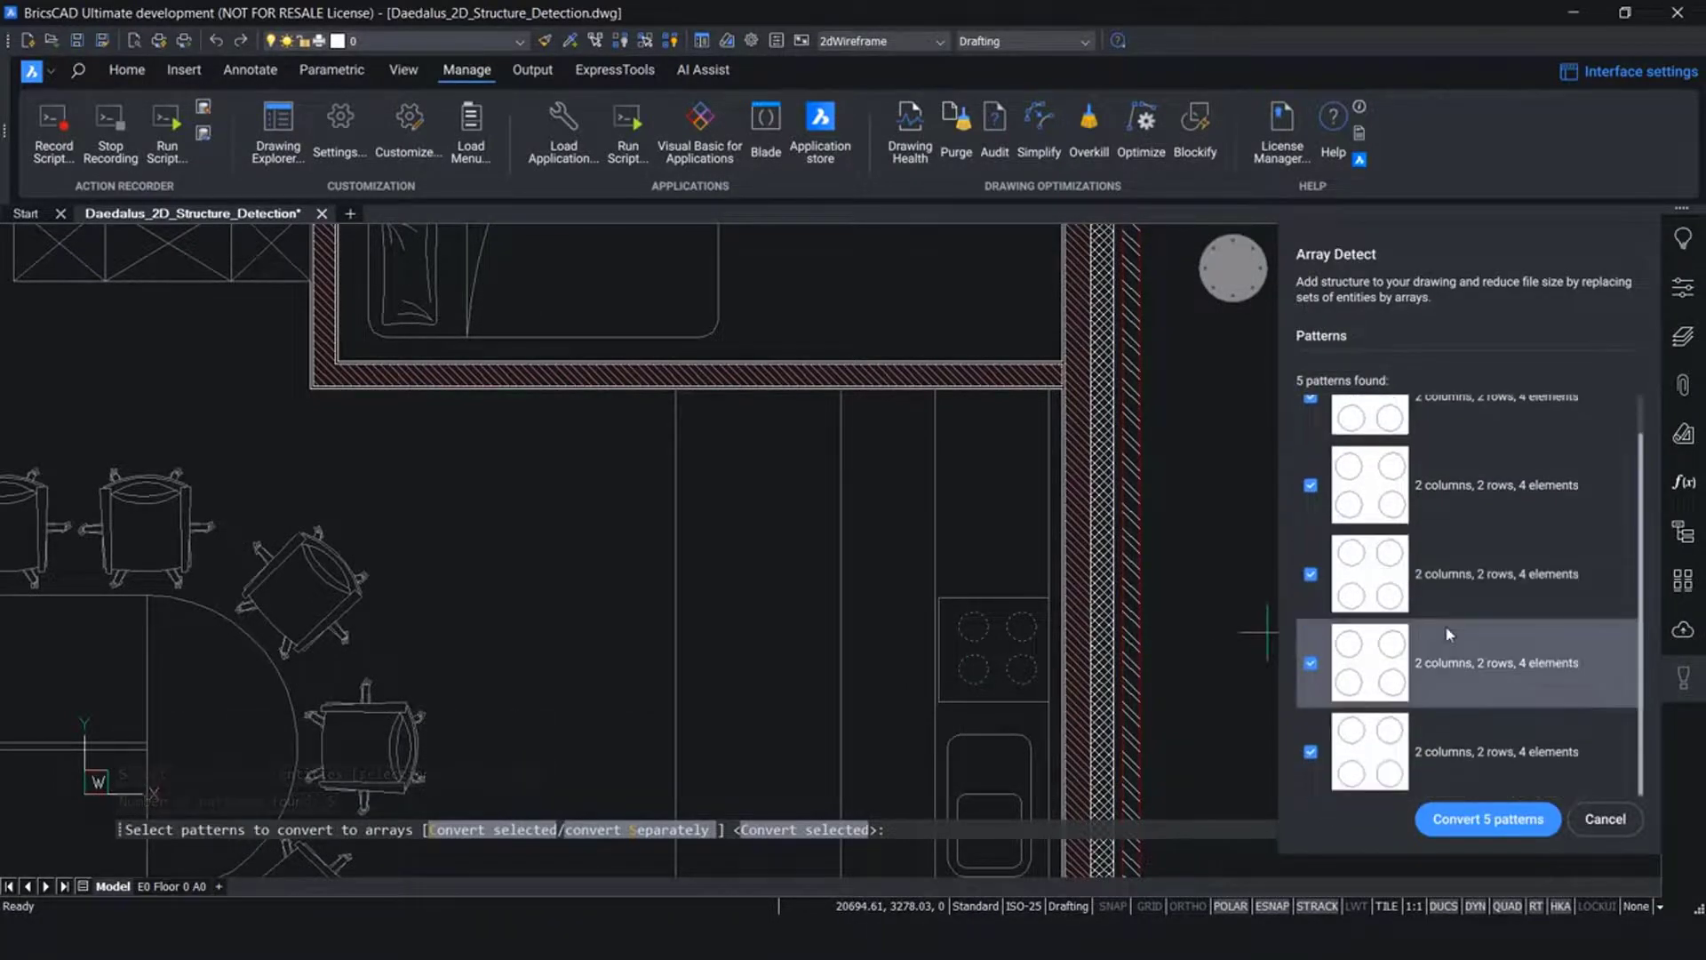
pyautogui.scroll(1, 1449, 633)
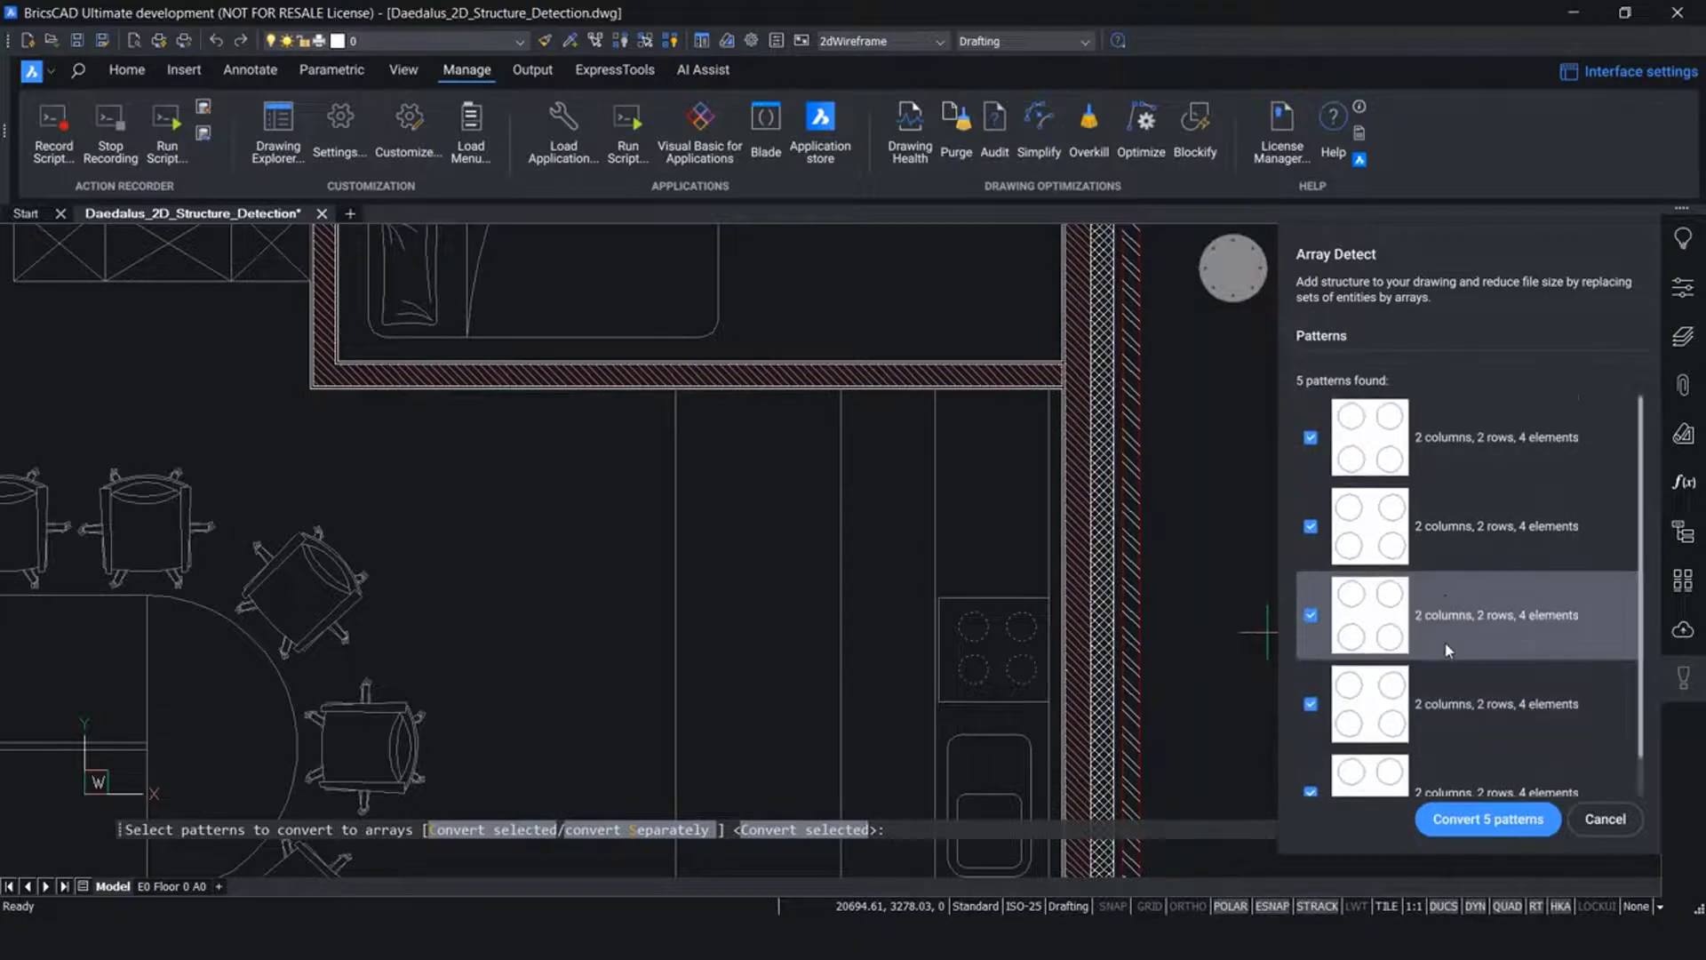
pyautogui.click(1486, 819)
# Inspect the converted cooktop burners in the lower apartments, selecting the array beside the lower-left apartment's kitchen sink to check its type
pyautogui.scroll(-3, 1488, 739)
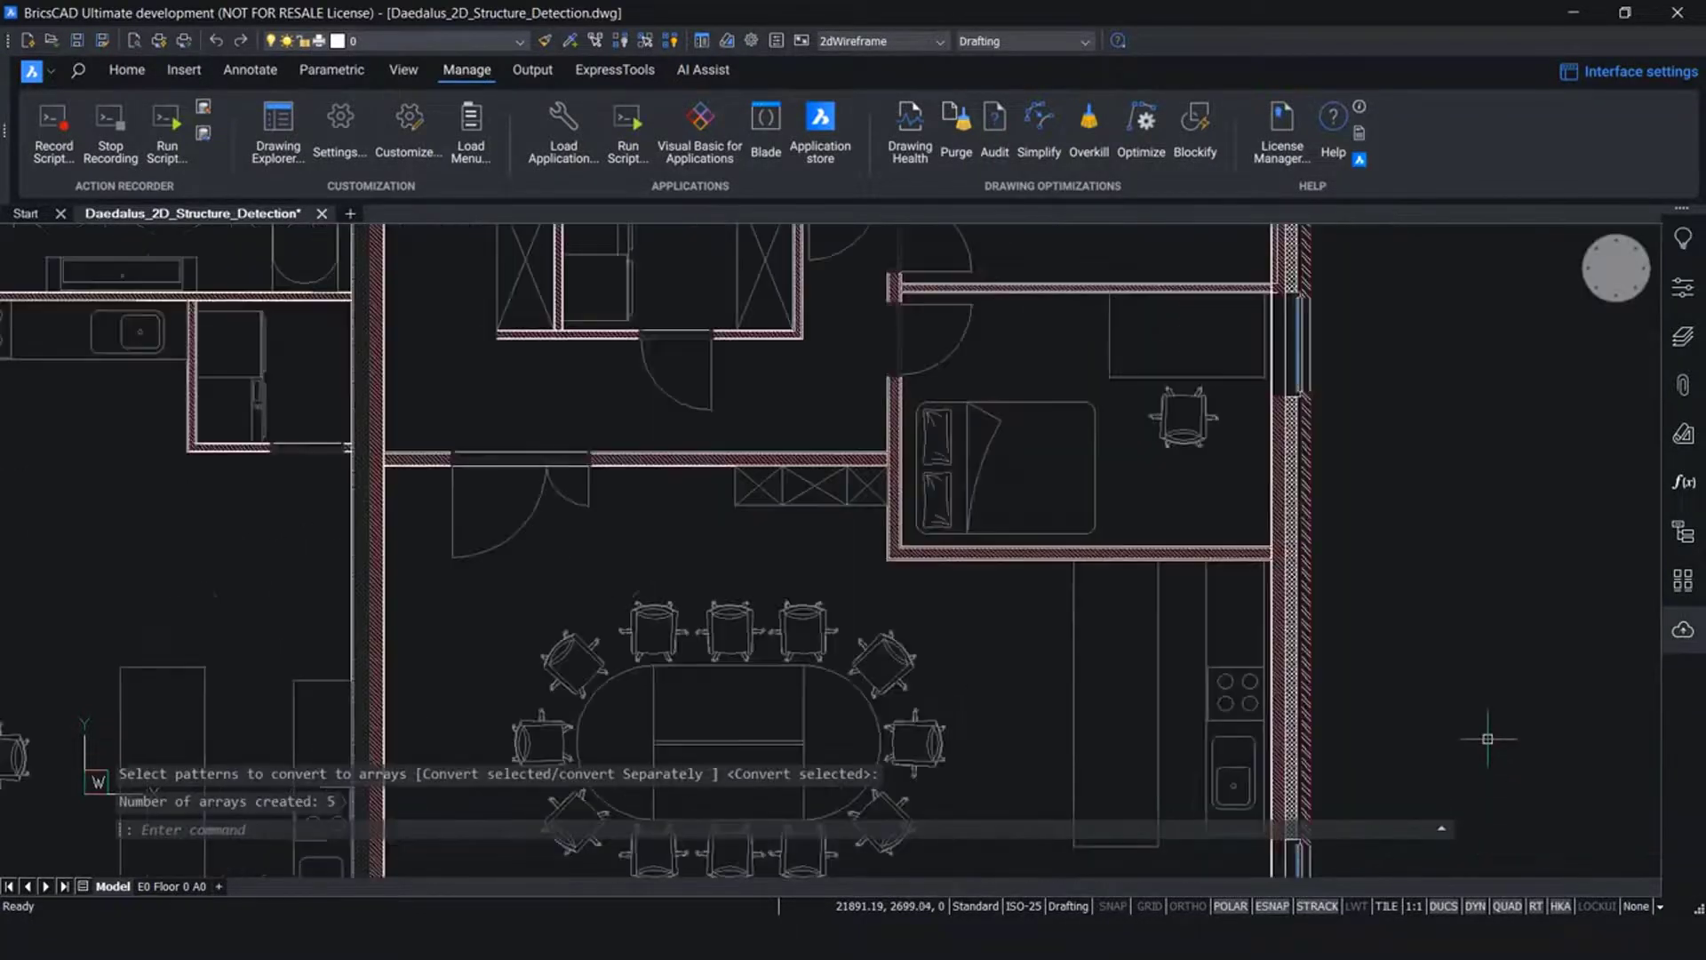
pyautogui.scroll(5, 1293, 700)
pyautogui.moveTo(1170, 704)
pyautogui.scroll(-3, 1601, 722)
pyautogui.moveTo(1185, 761); pyautogui.dragTo(1418, 586, button='middle')
pyautogui.scroll(-1, 1419, 587)
pyautogui.scroll(4, 924, 659)
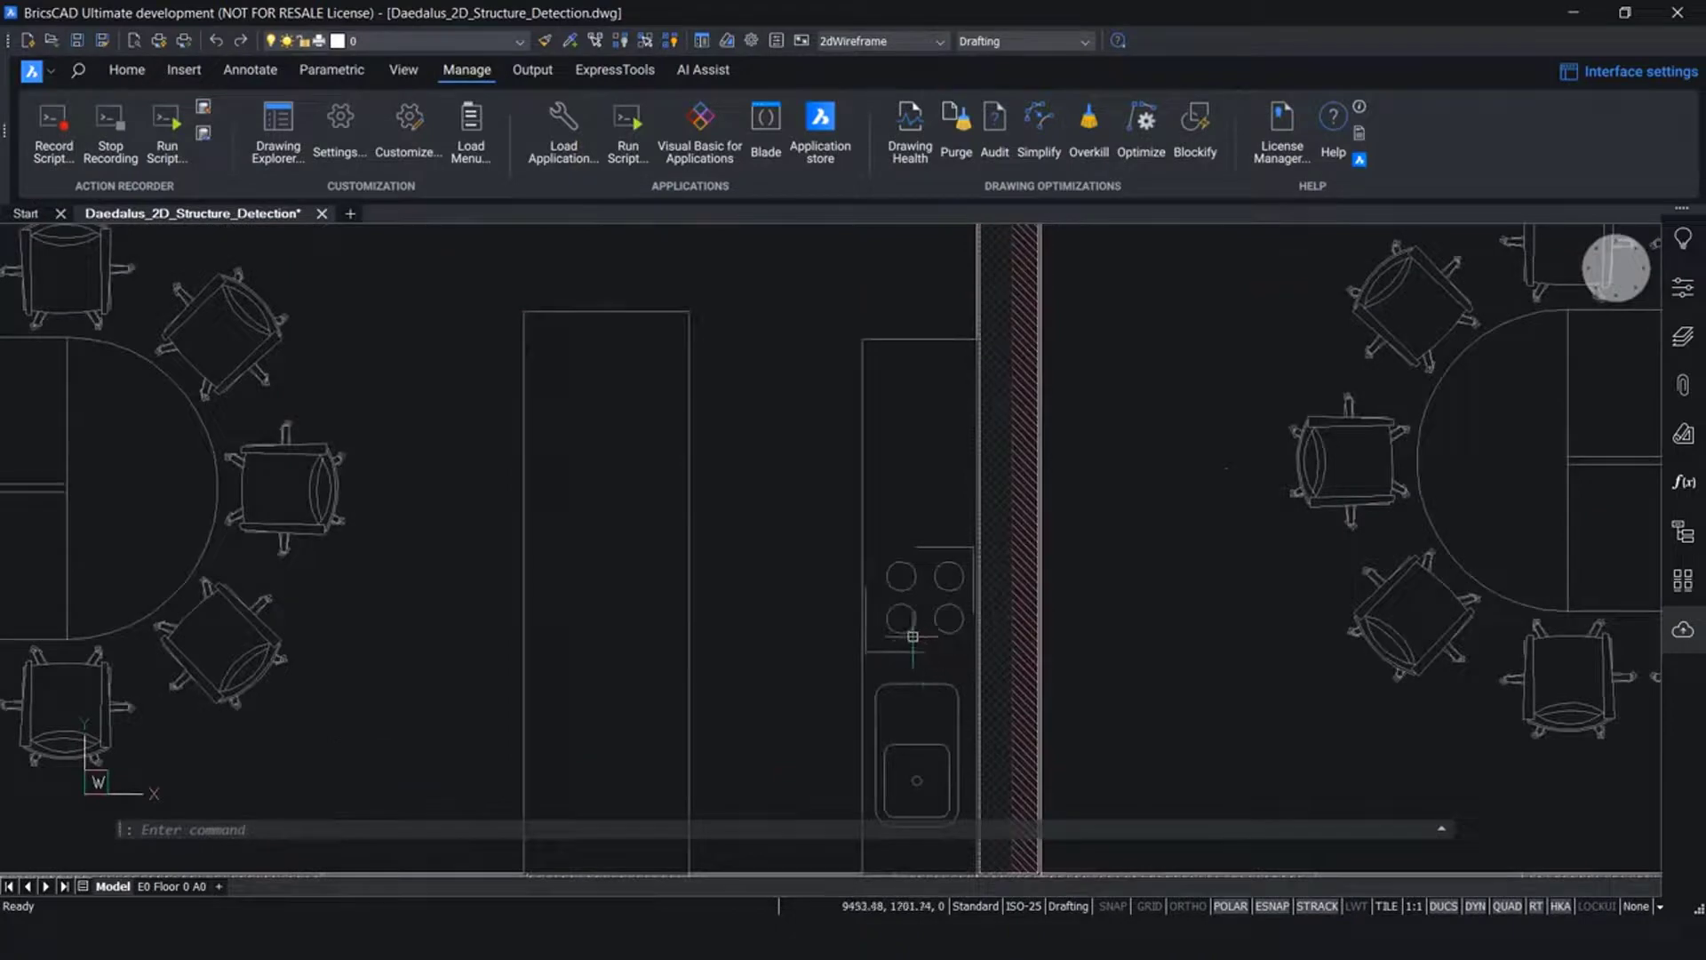
pyautogui.press('Escape')
pyautogui.click(905, 632)
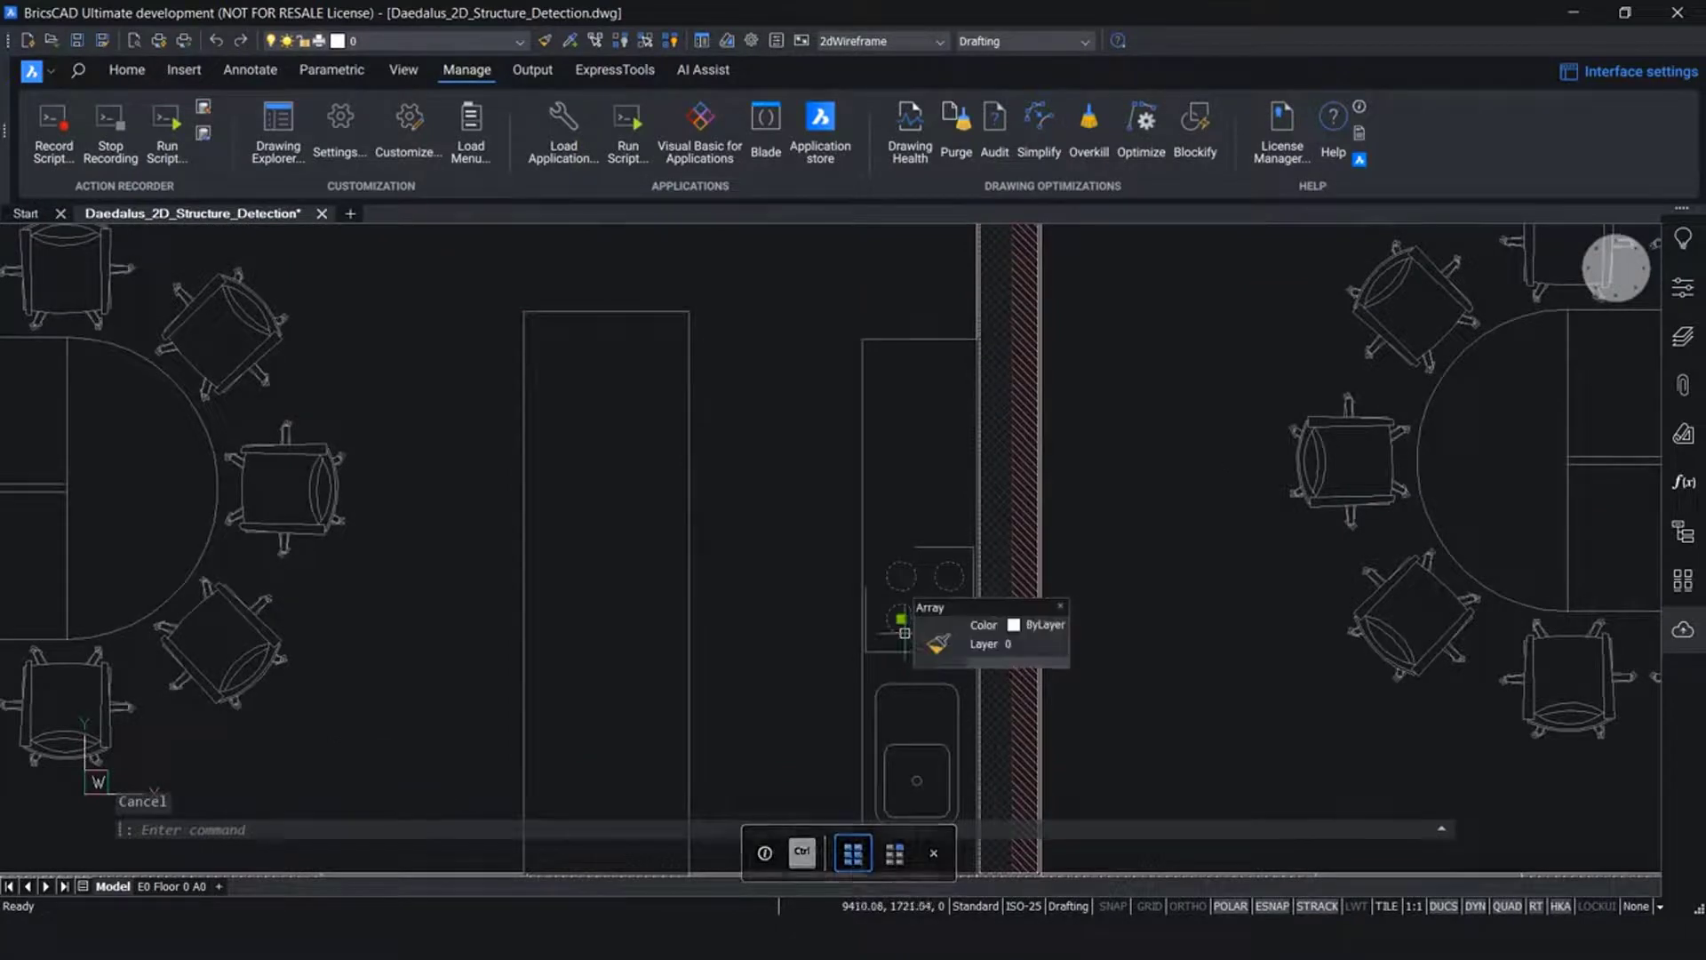
pyautogui.press('Escape')
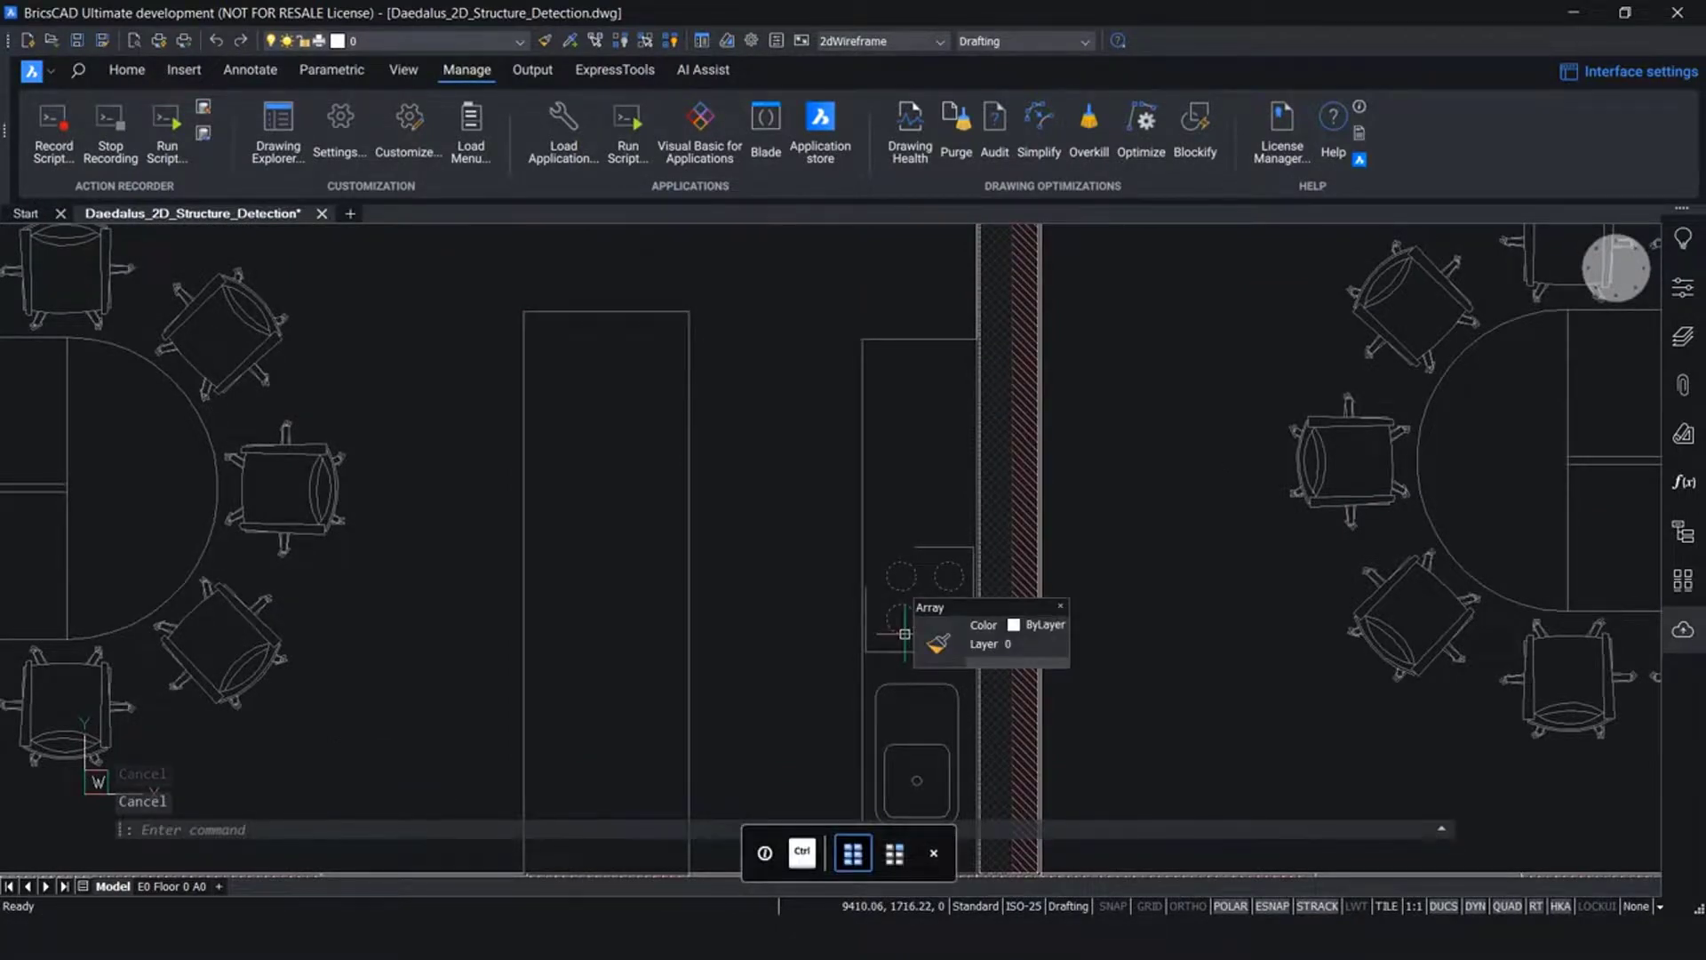
pyautogui.scroll(-5, 923, 710)
pyautogui.scroll(2, 1076, 480)
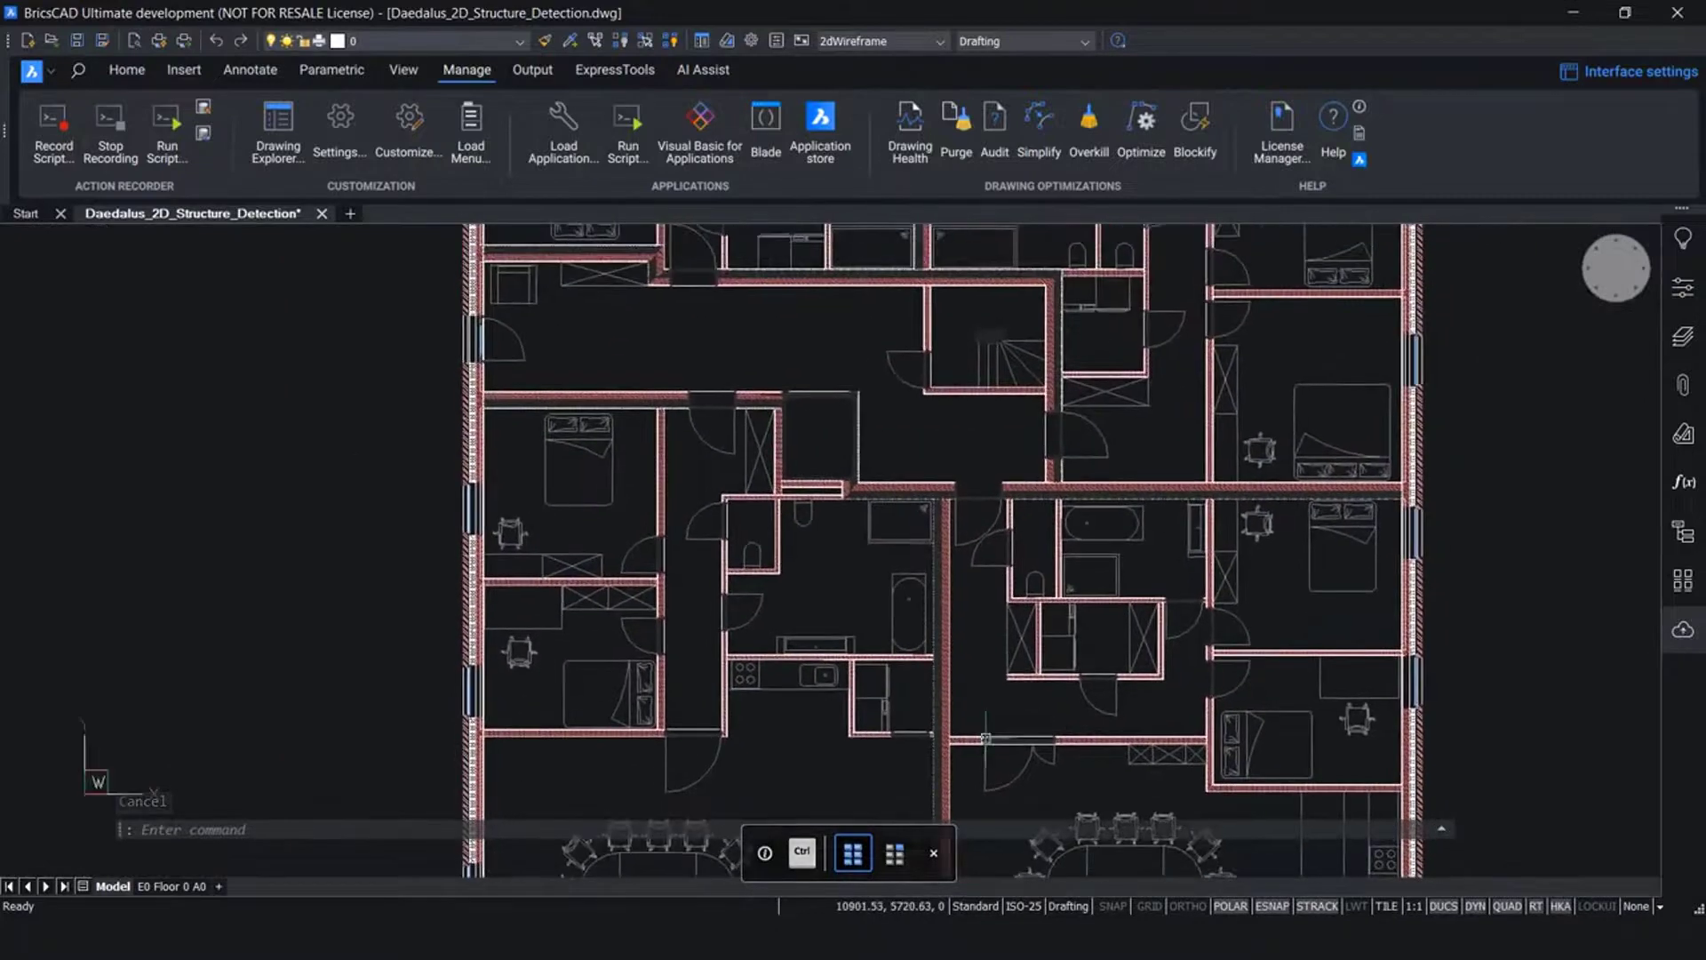
pyautogui.scroll(-4, 1076, 480)
pyautogui.scroll(7, 1063, 572)
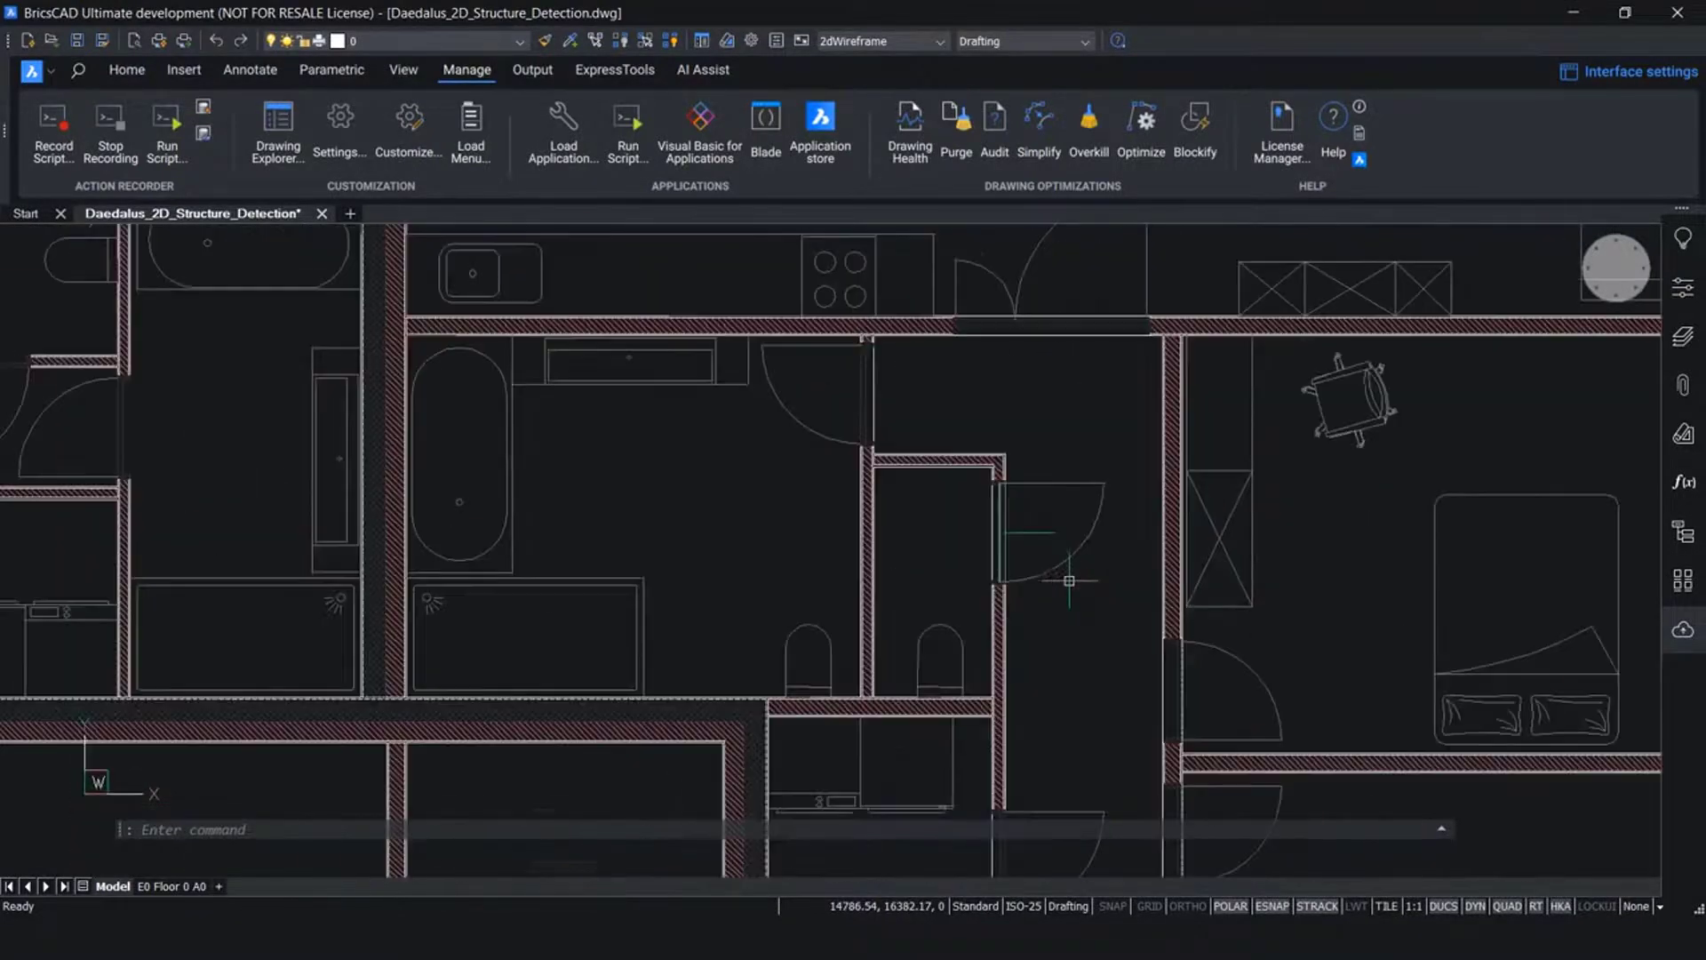
# Open the properties of the parametric door block on the small toilet room's wall and bring up its flip parameters
pyautogui.click(1064, 572)
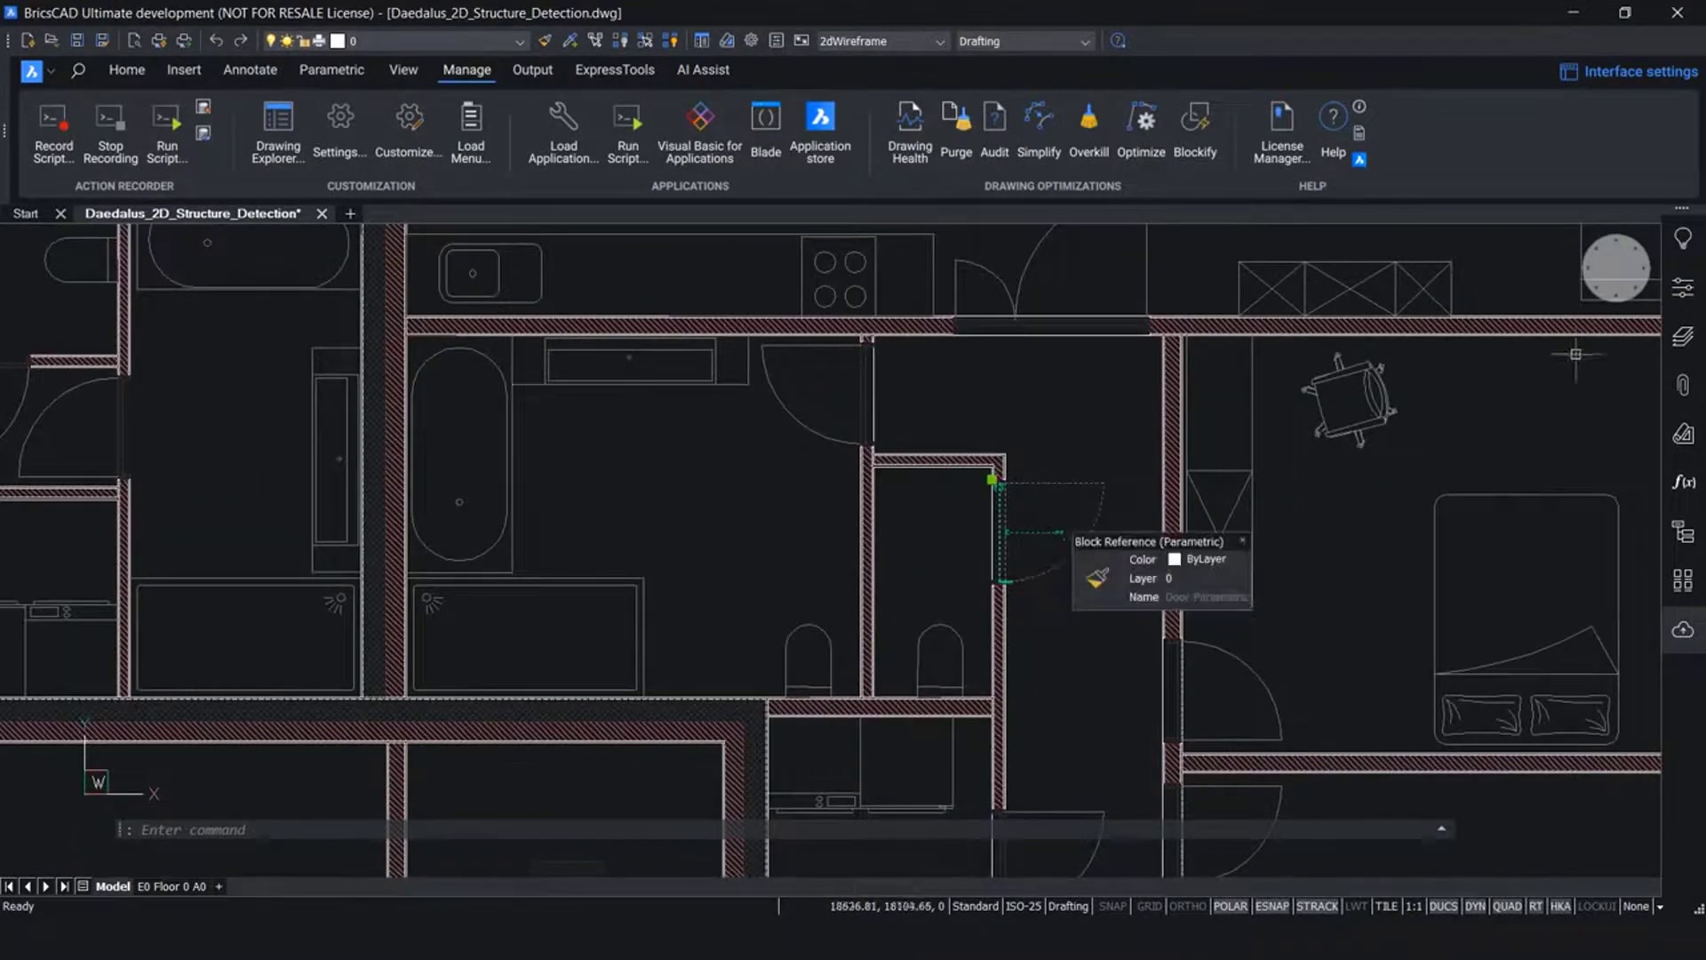
pyautogui.click(1685, 288)
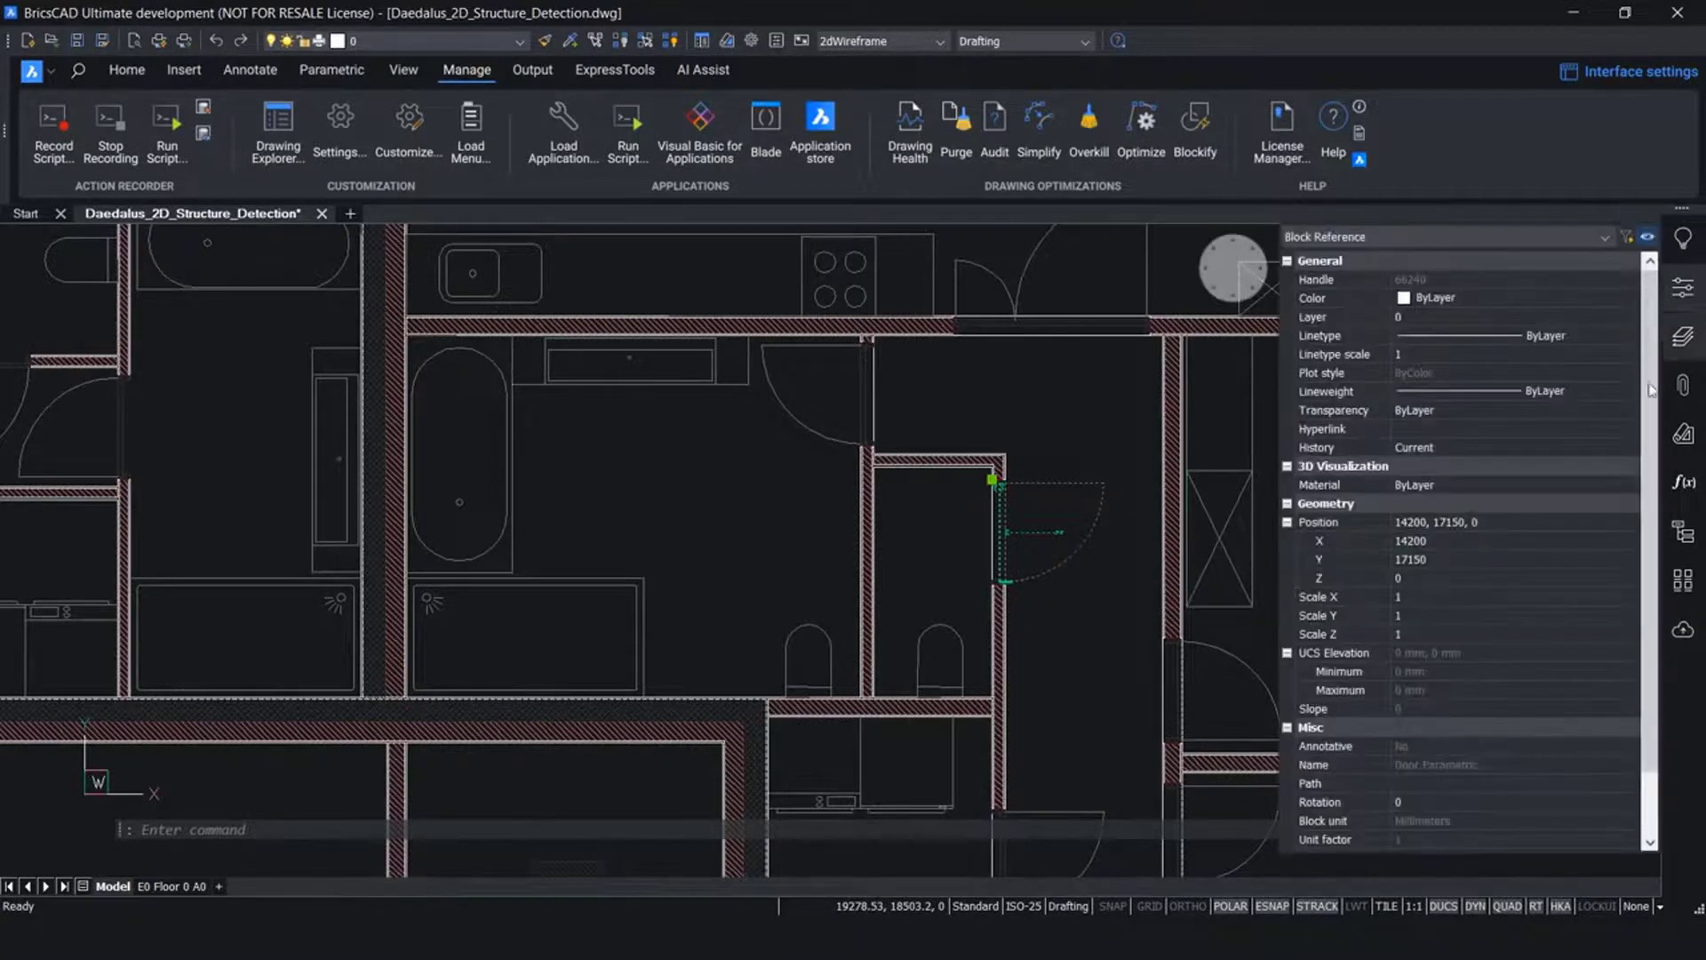
pyautogui.scroll(-2, 1590, 724)
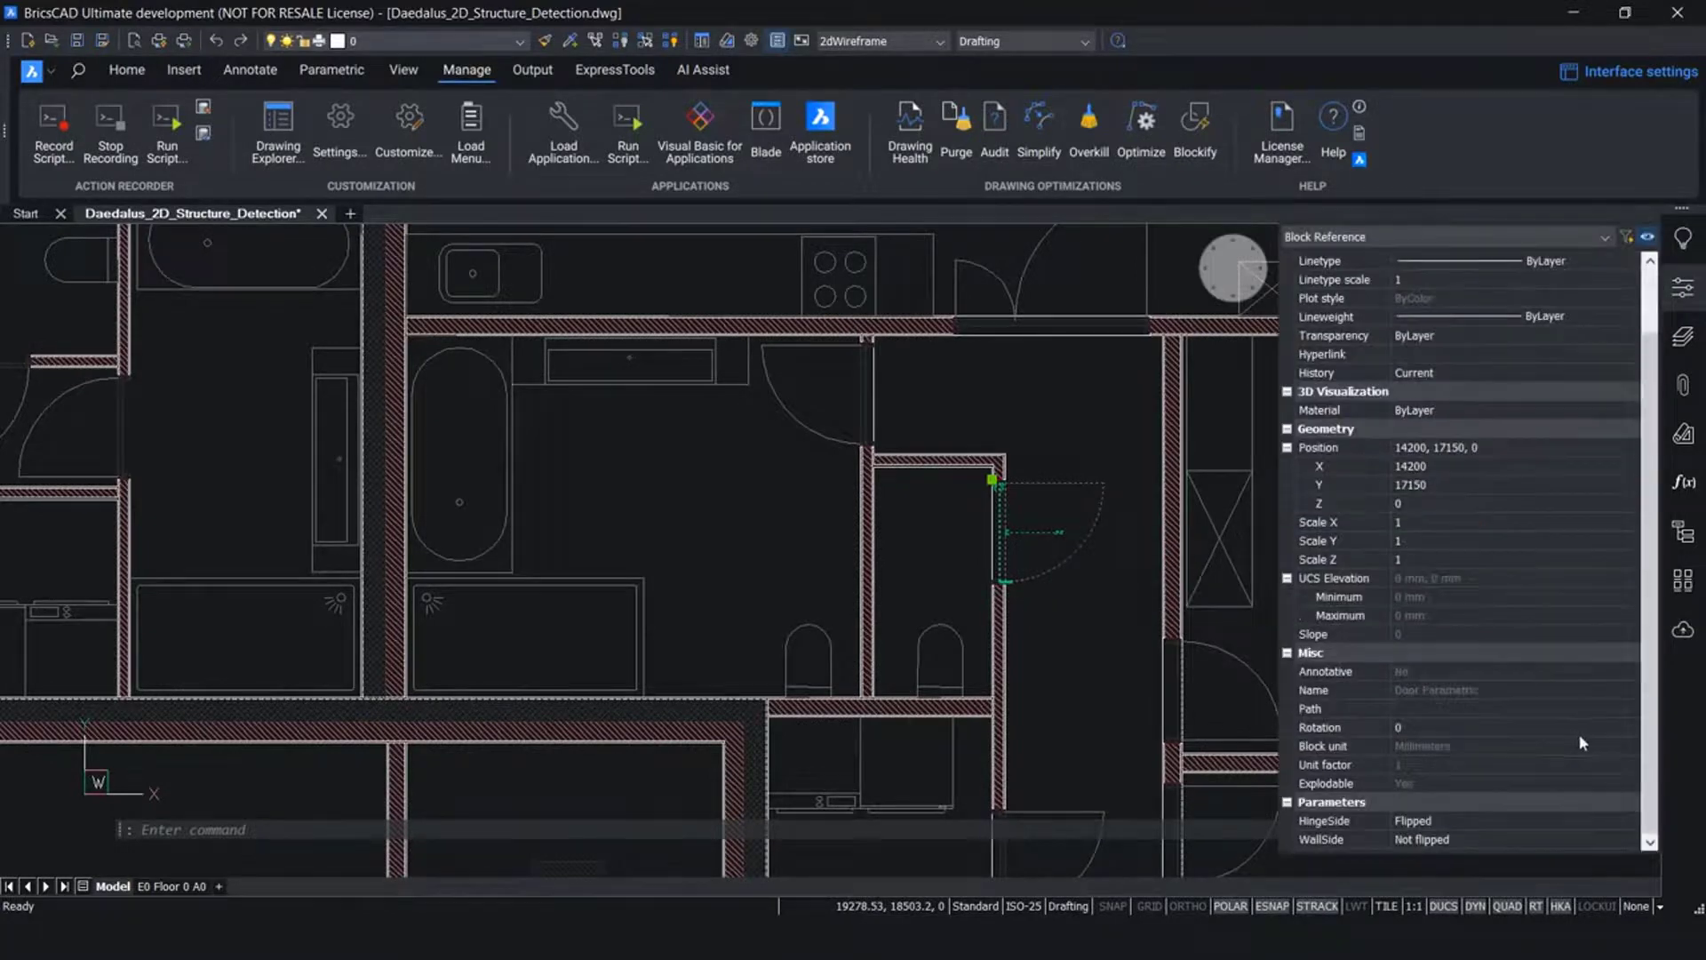
# Try the toilet room door's HingeSide parameter by setting it to Not flipped, and restore it to Flipped
pyautogui.click(1464, 824)
pyautogui.click(1462, 822)
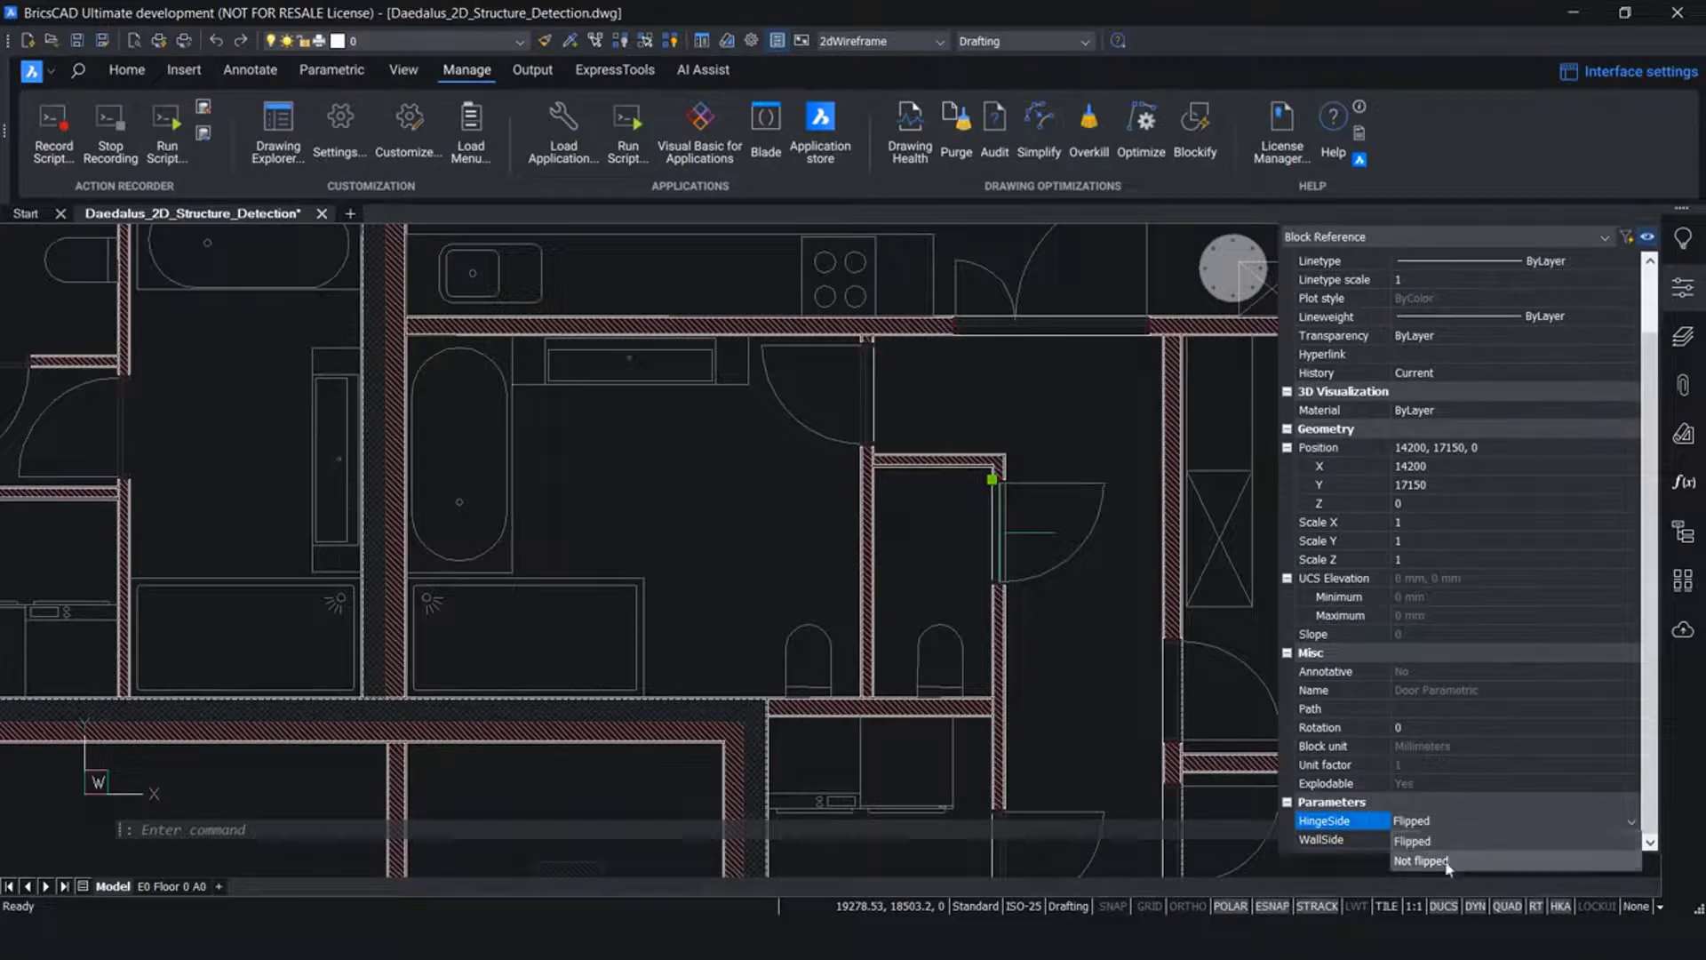
pyautogui.click(1422, 861)
pyautogui.click(1450, 823)
pyautogui.click(1450, 825)
pyautogui.click(1451, 840)
# Try the same door's WallSide parameter by setting it to Flipped, and restore it to Not flipped
pyautogui.click(1462, 839)
pyautogui.click(1464, 839)
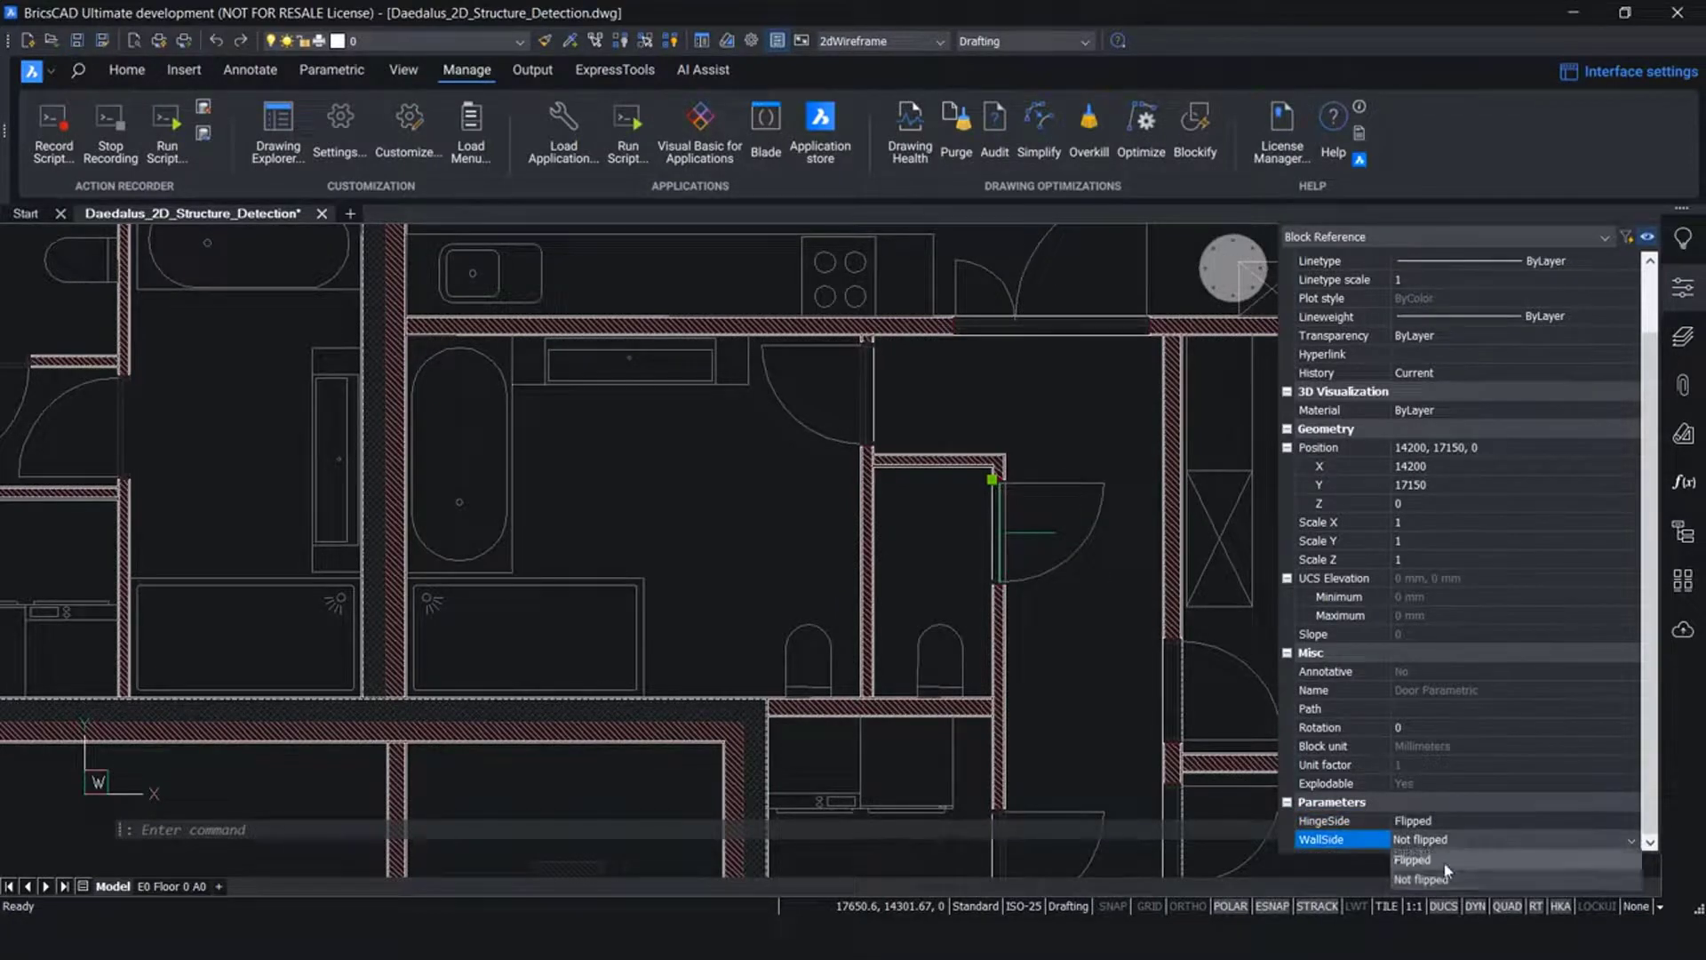
pyautogui.click(1445, 860)
pyautogui.click(1451, 840)
pyautogui.click(1451, 837)
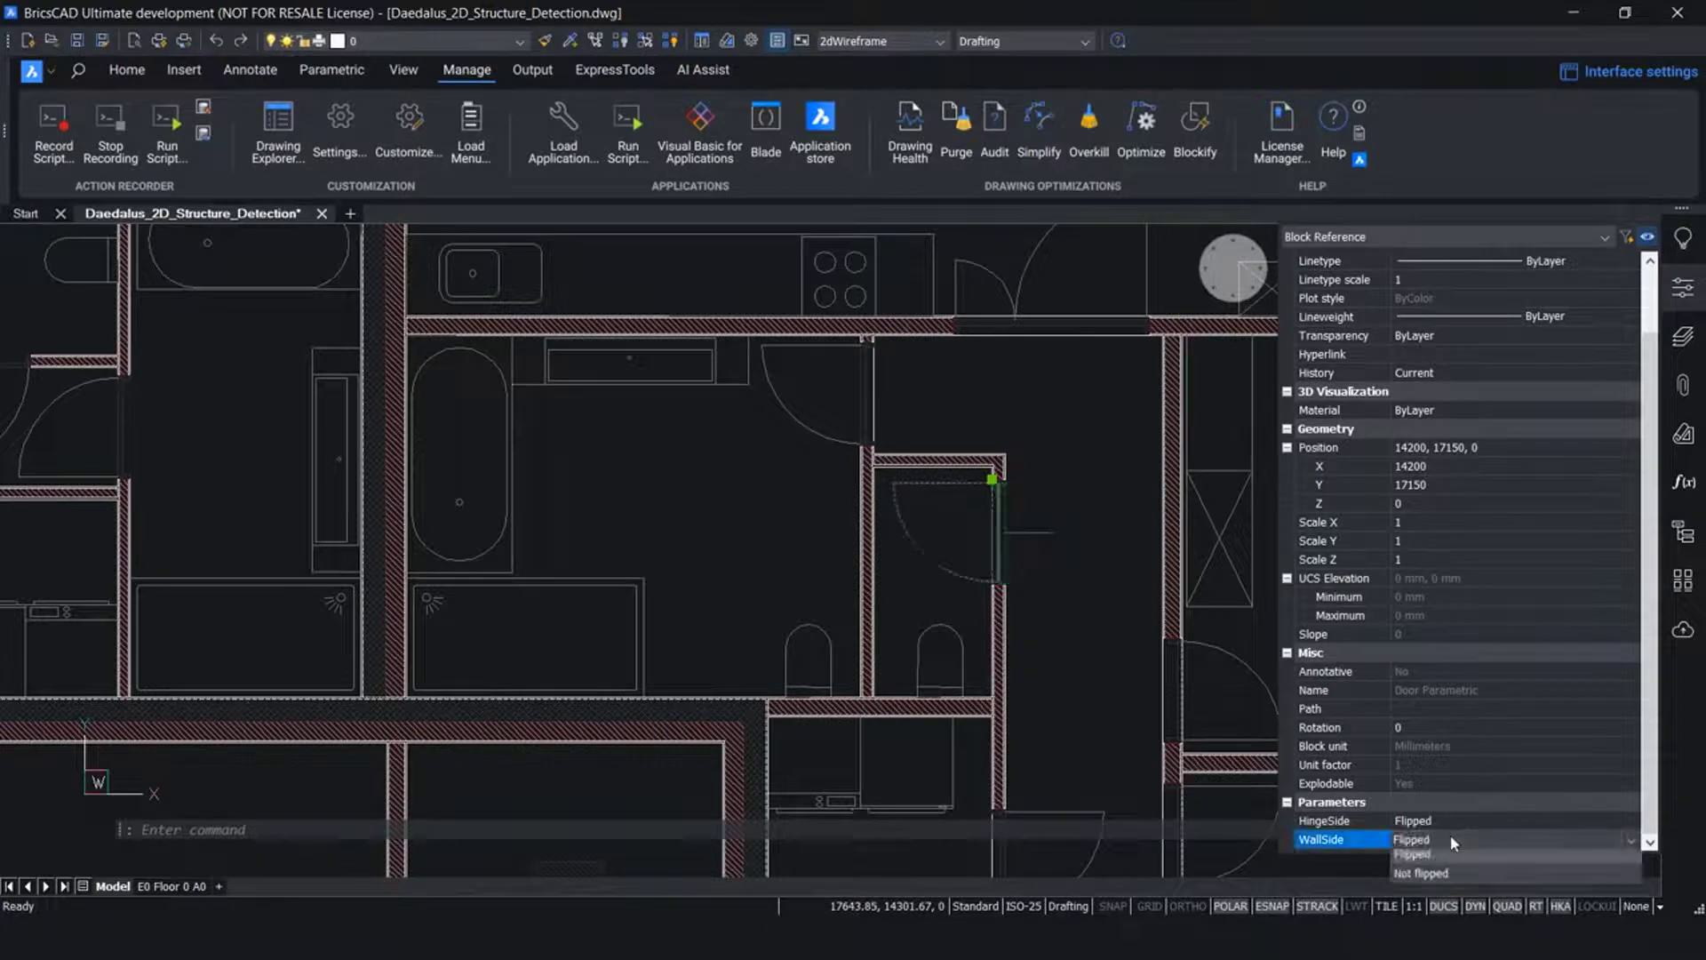
pyautogui.click(1442, 875)
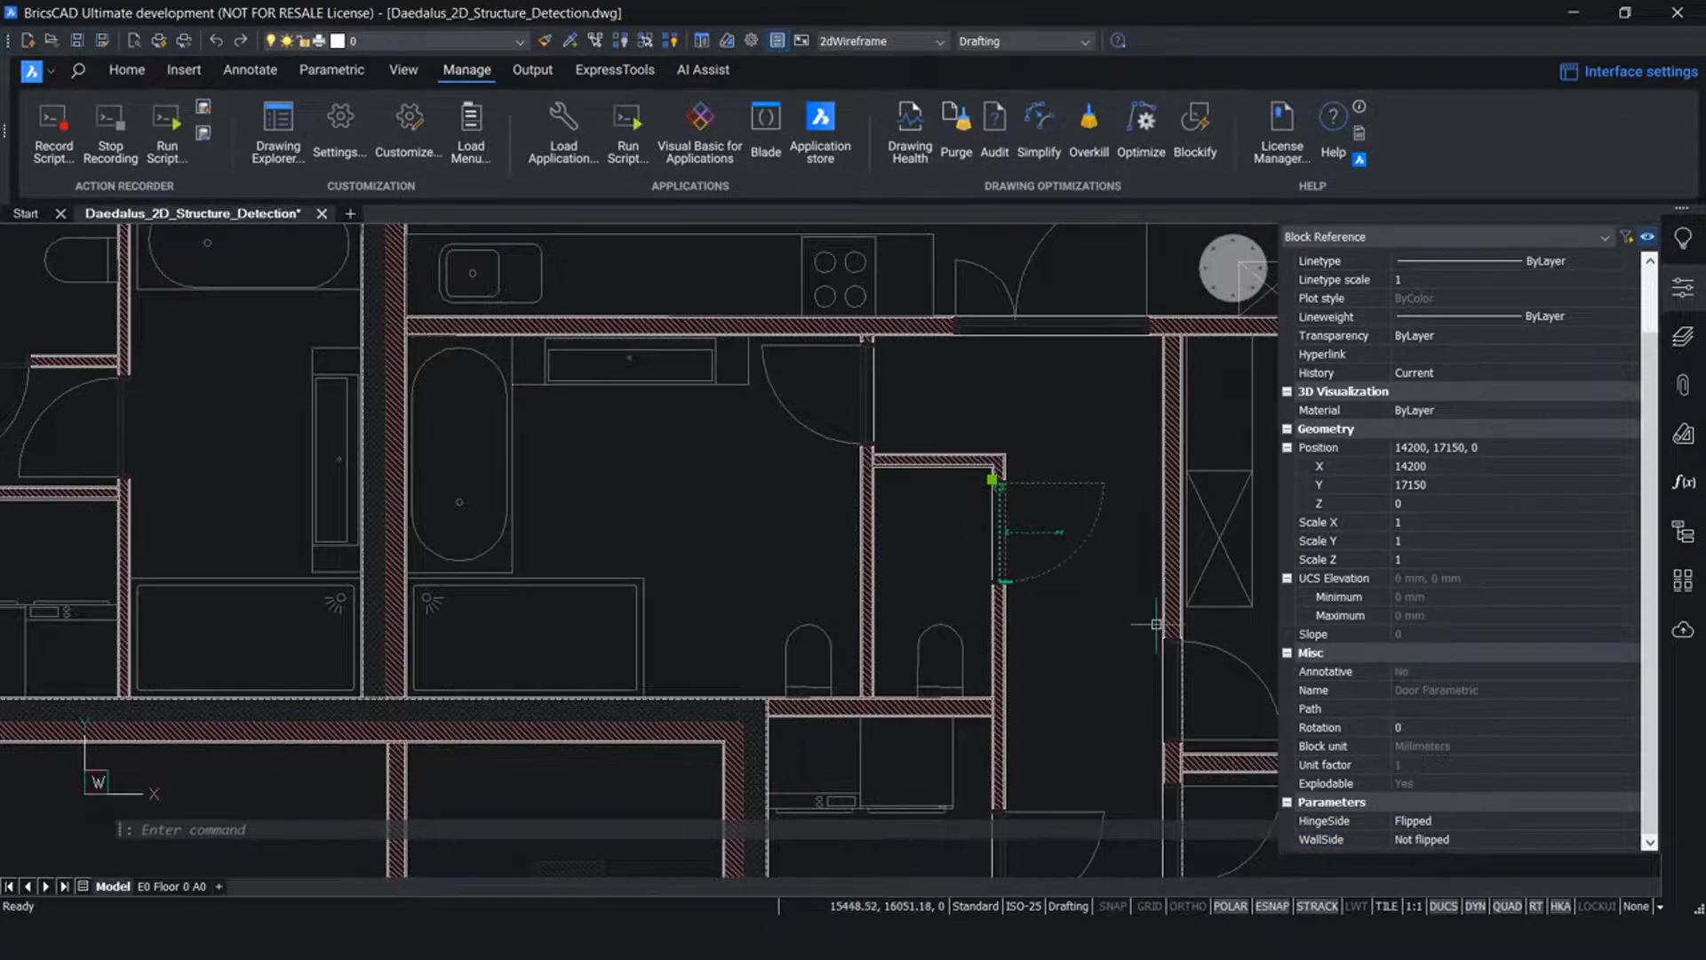
# Run PARAMETRICBLOCKIFY to convert the matching doors across the floor plan into parametric blocks
pyautogui.write('parametricbl')
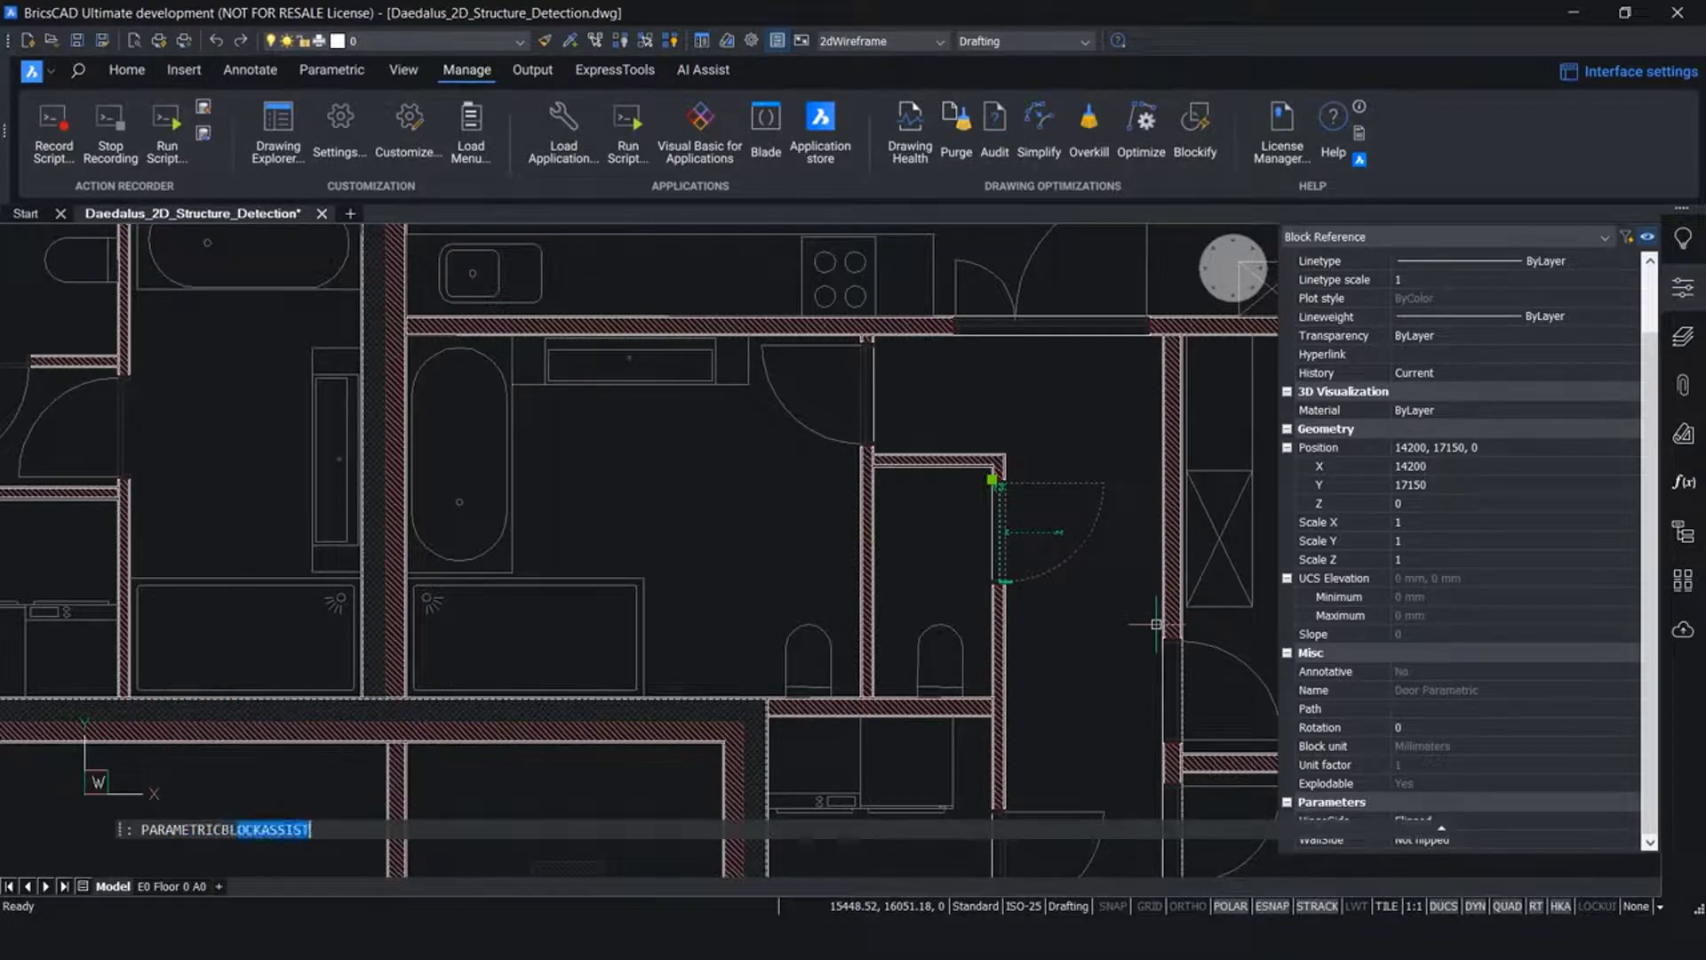
pyautogui.press('Return')
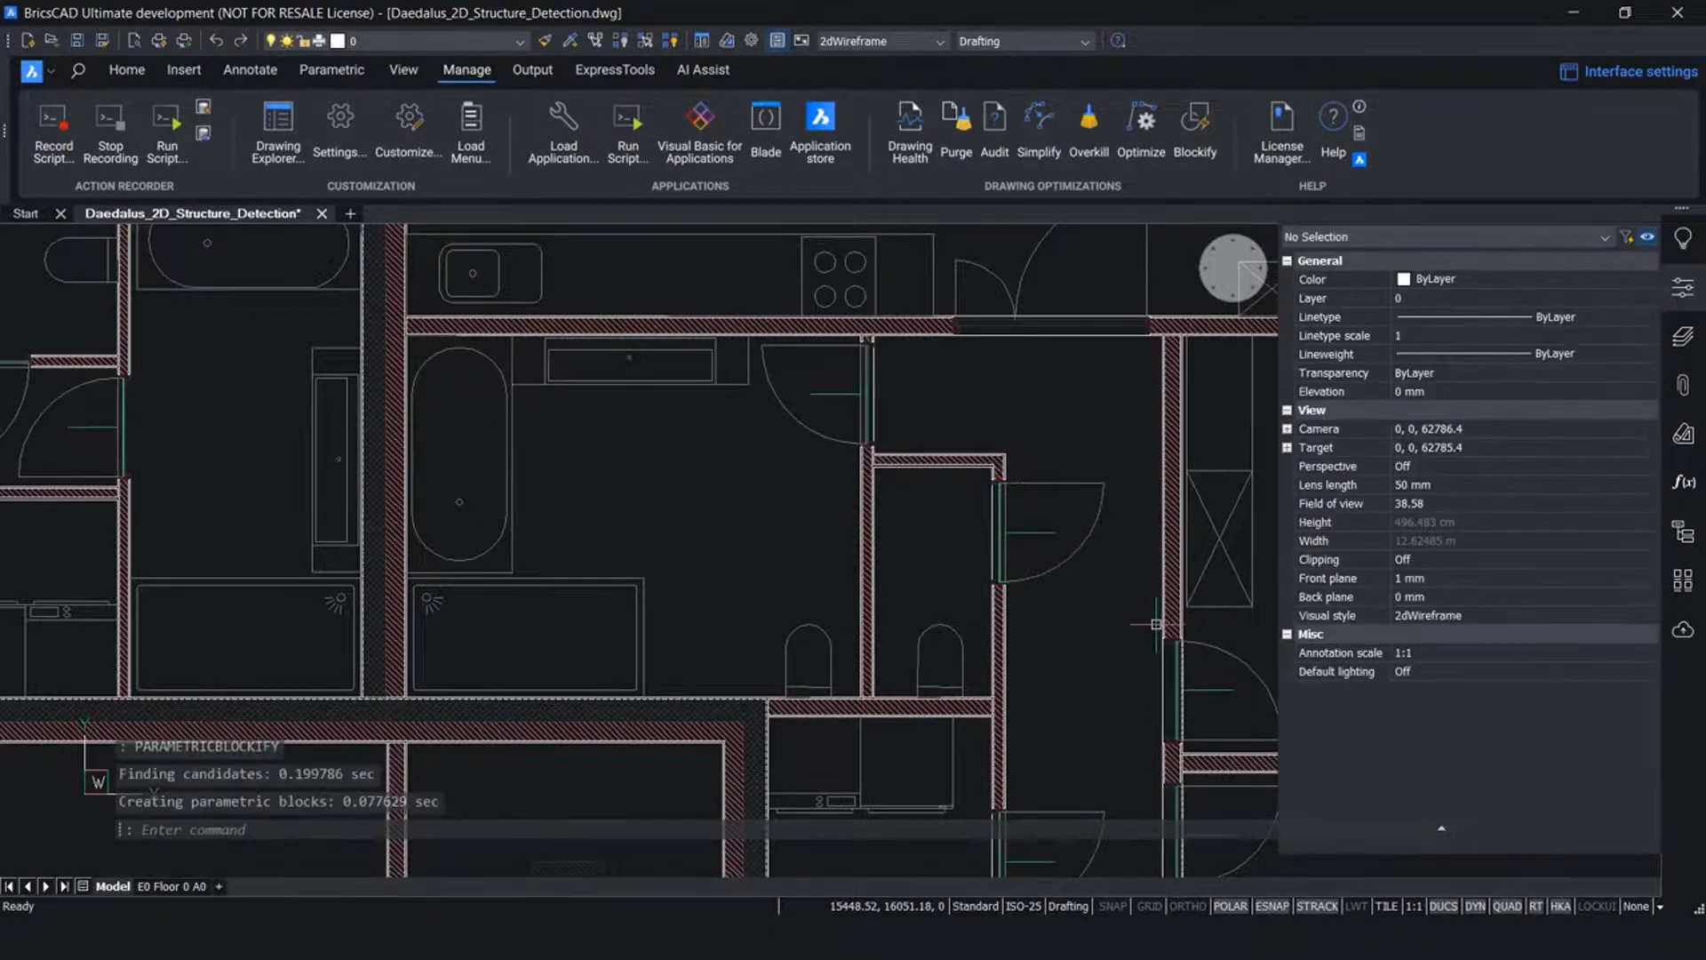
pyautogui.scroll(-5, 1156, 625)
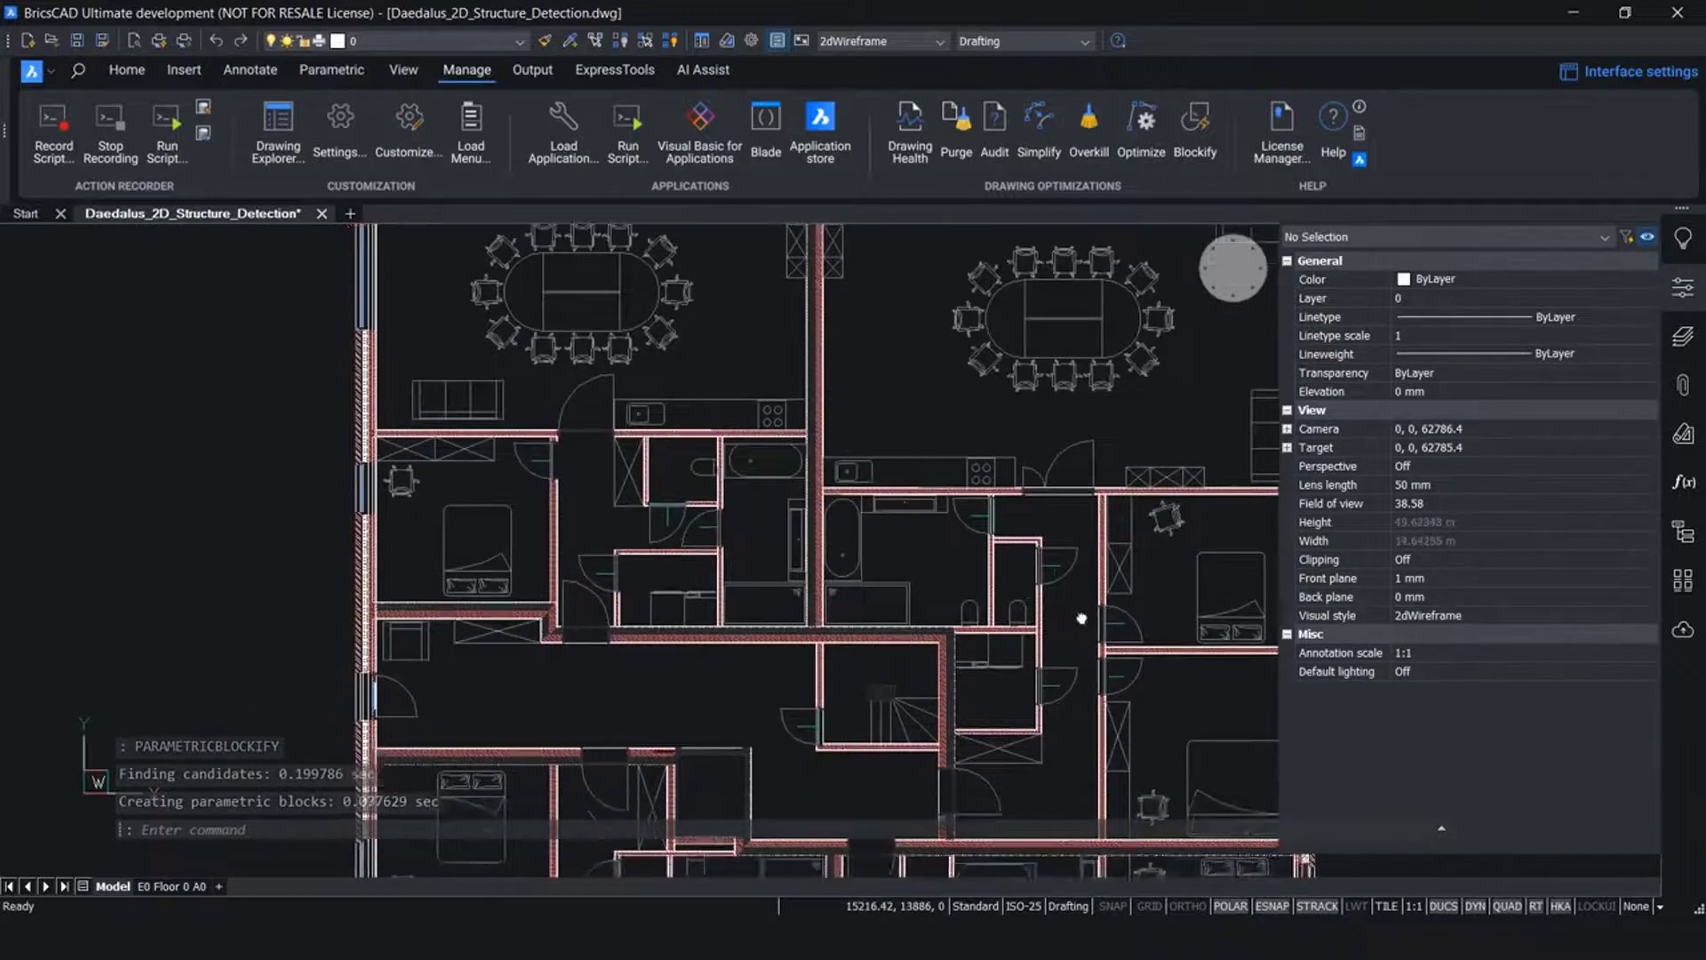
pyautogui.scroll(-2, 1116, 538)
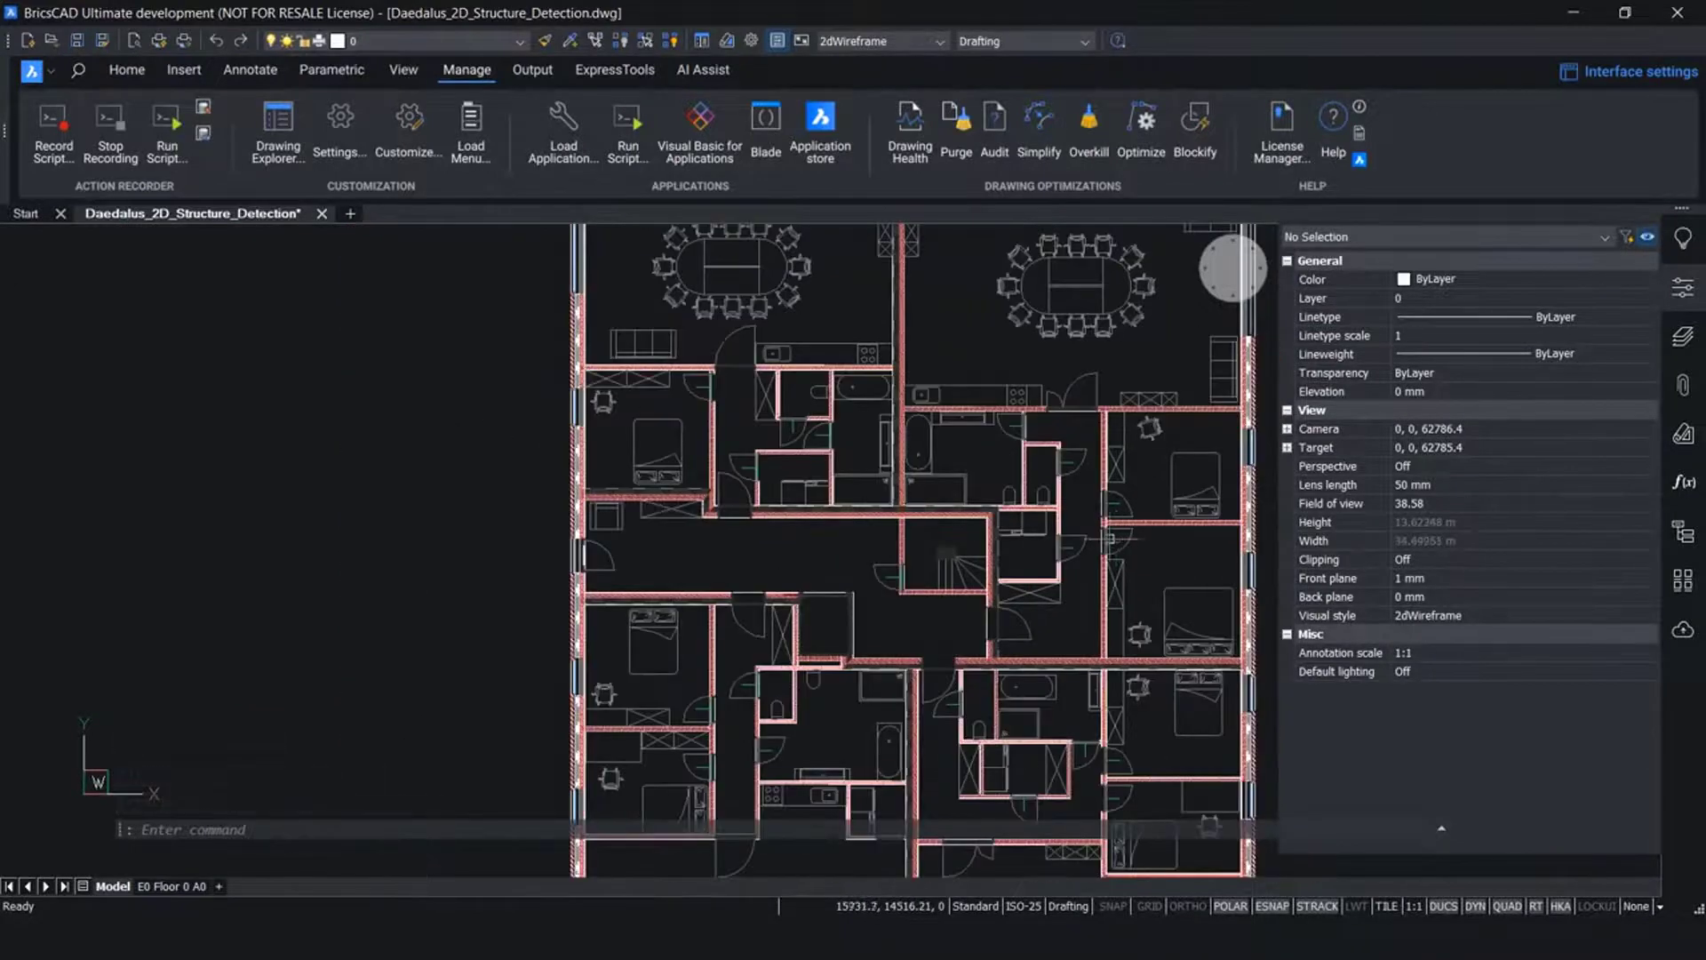
# For the corridor door just below the wall between the two right-hand bedrooms, set WallSide to Flipped and HingeSide to Not flipped
pyautogui.scroll(6, 1115, 539)
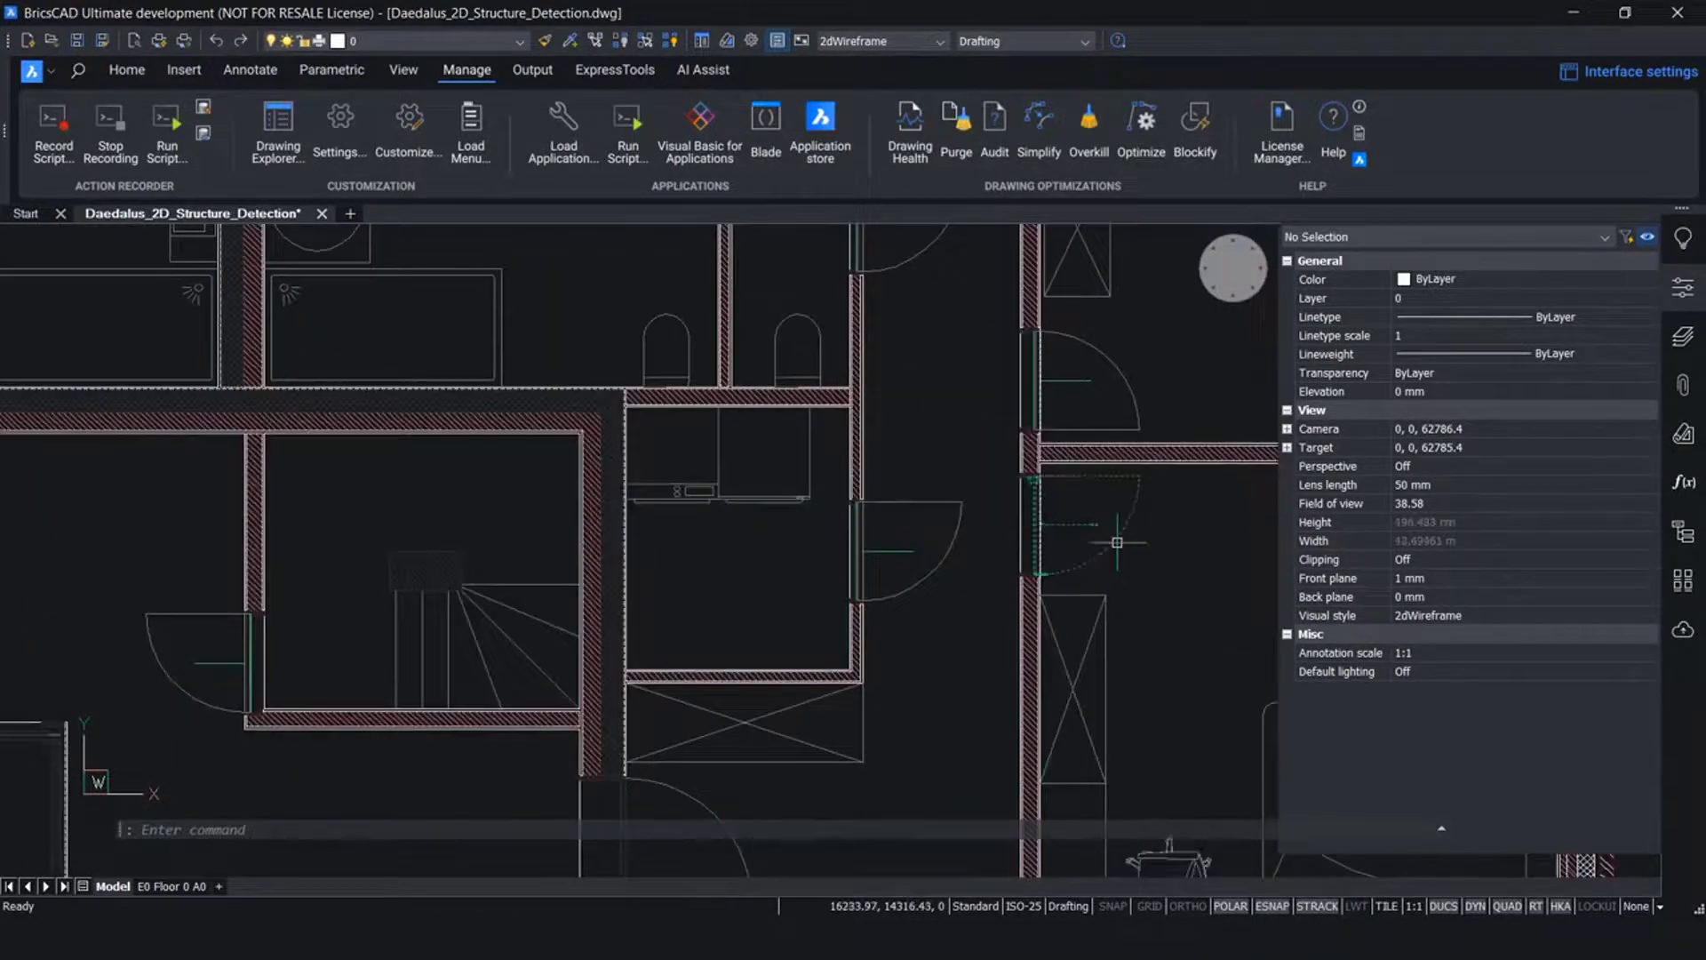
pyautogui.scroll(3, 1046, 557)
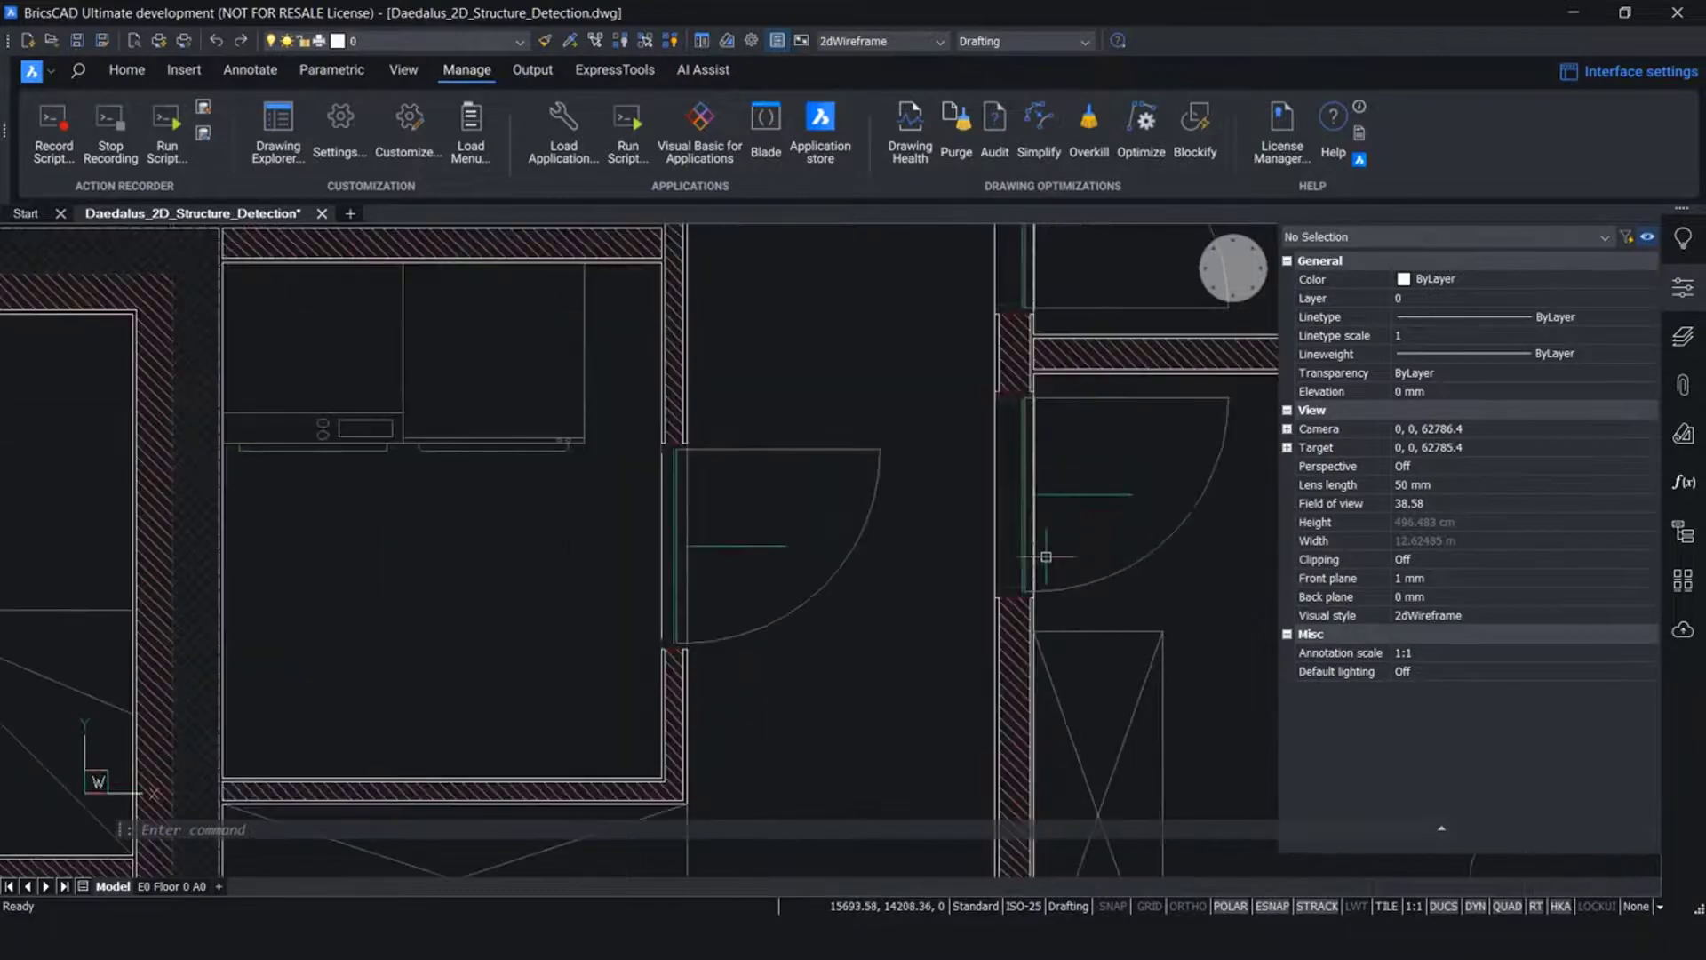
pyautogui.click(1024, 583)
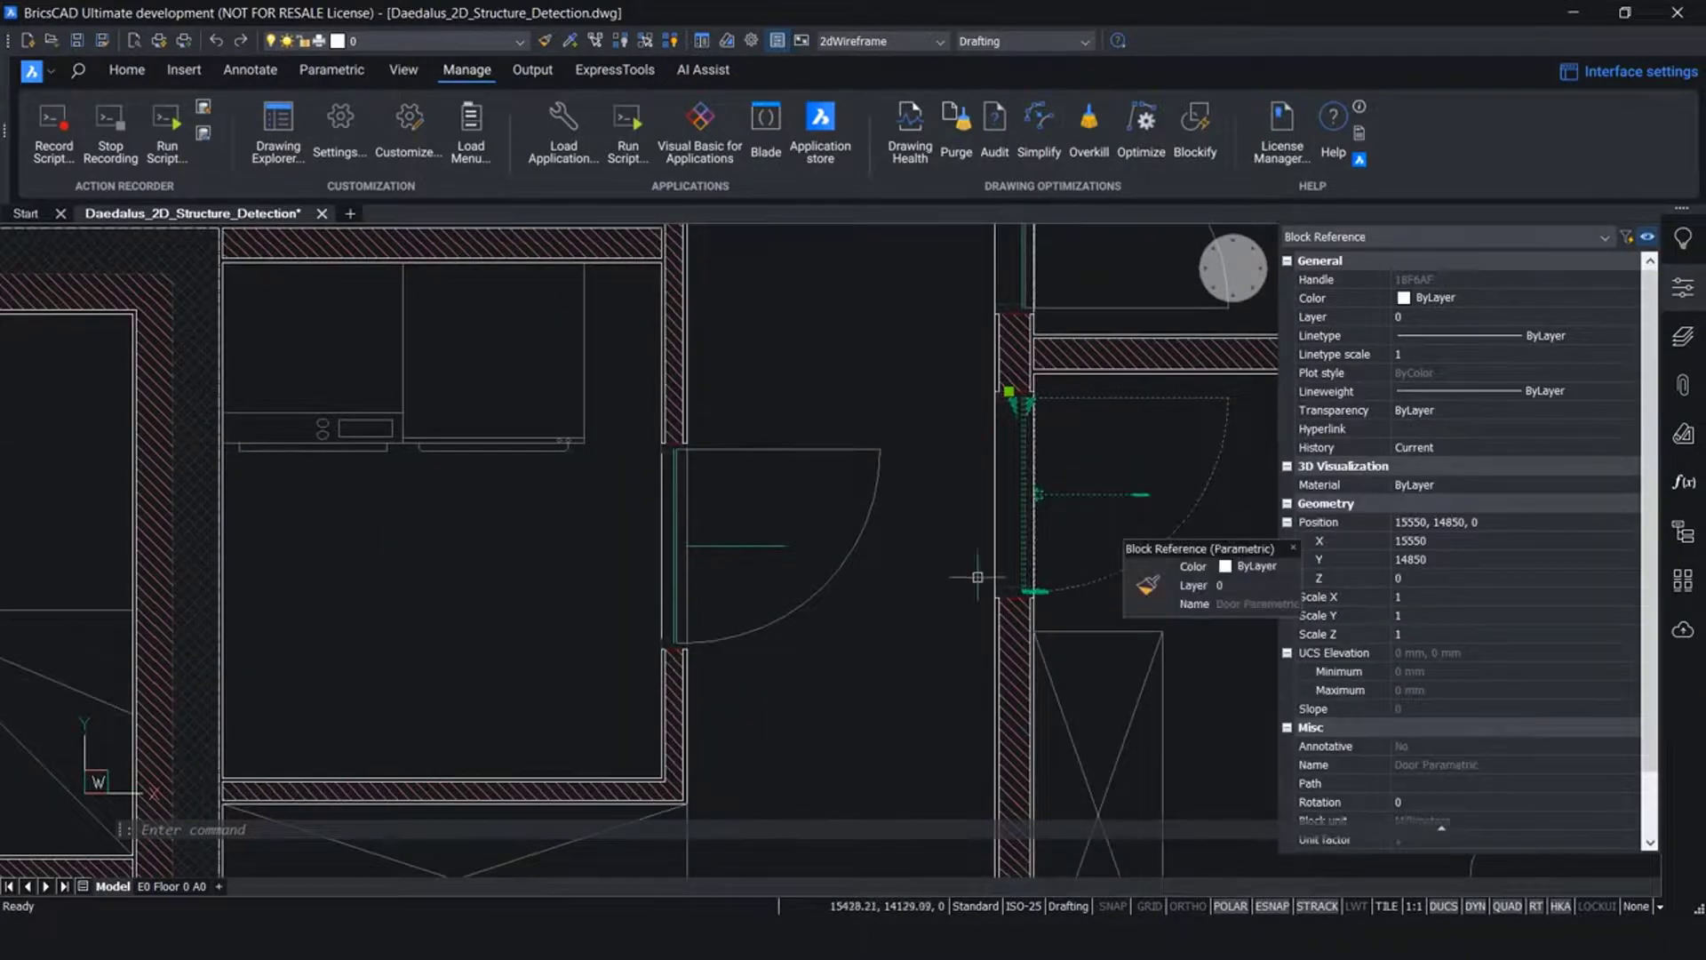
pyautogui.scroll(-3, 994, 583)
pyautogui.scroll(-1, 1506, 692)
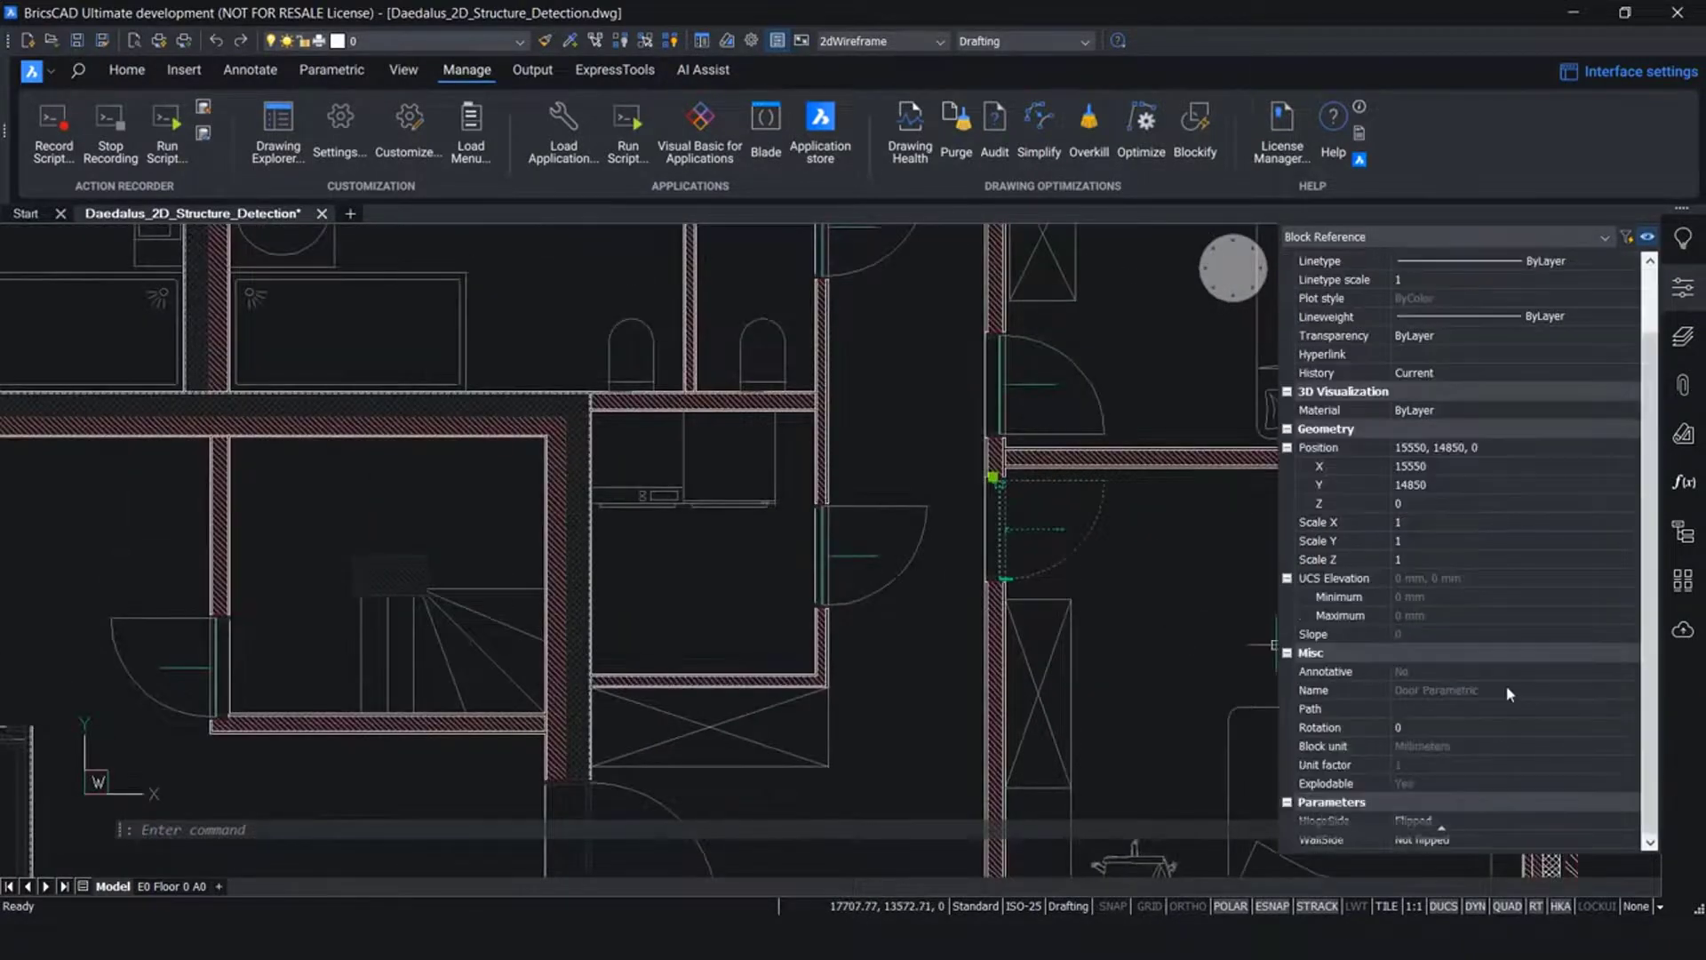
pyautogui.click(1496, 841)
pyautogui.click(1497, 841)
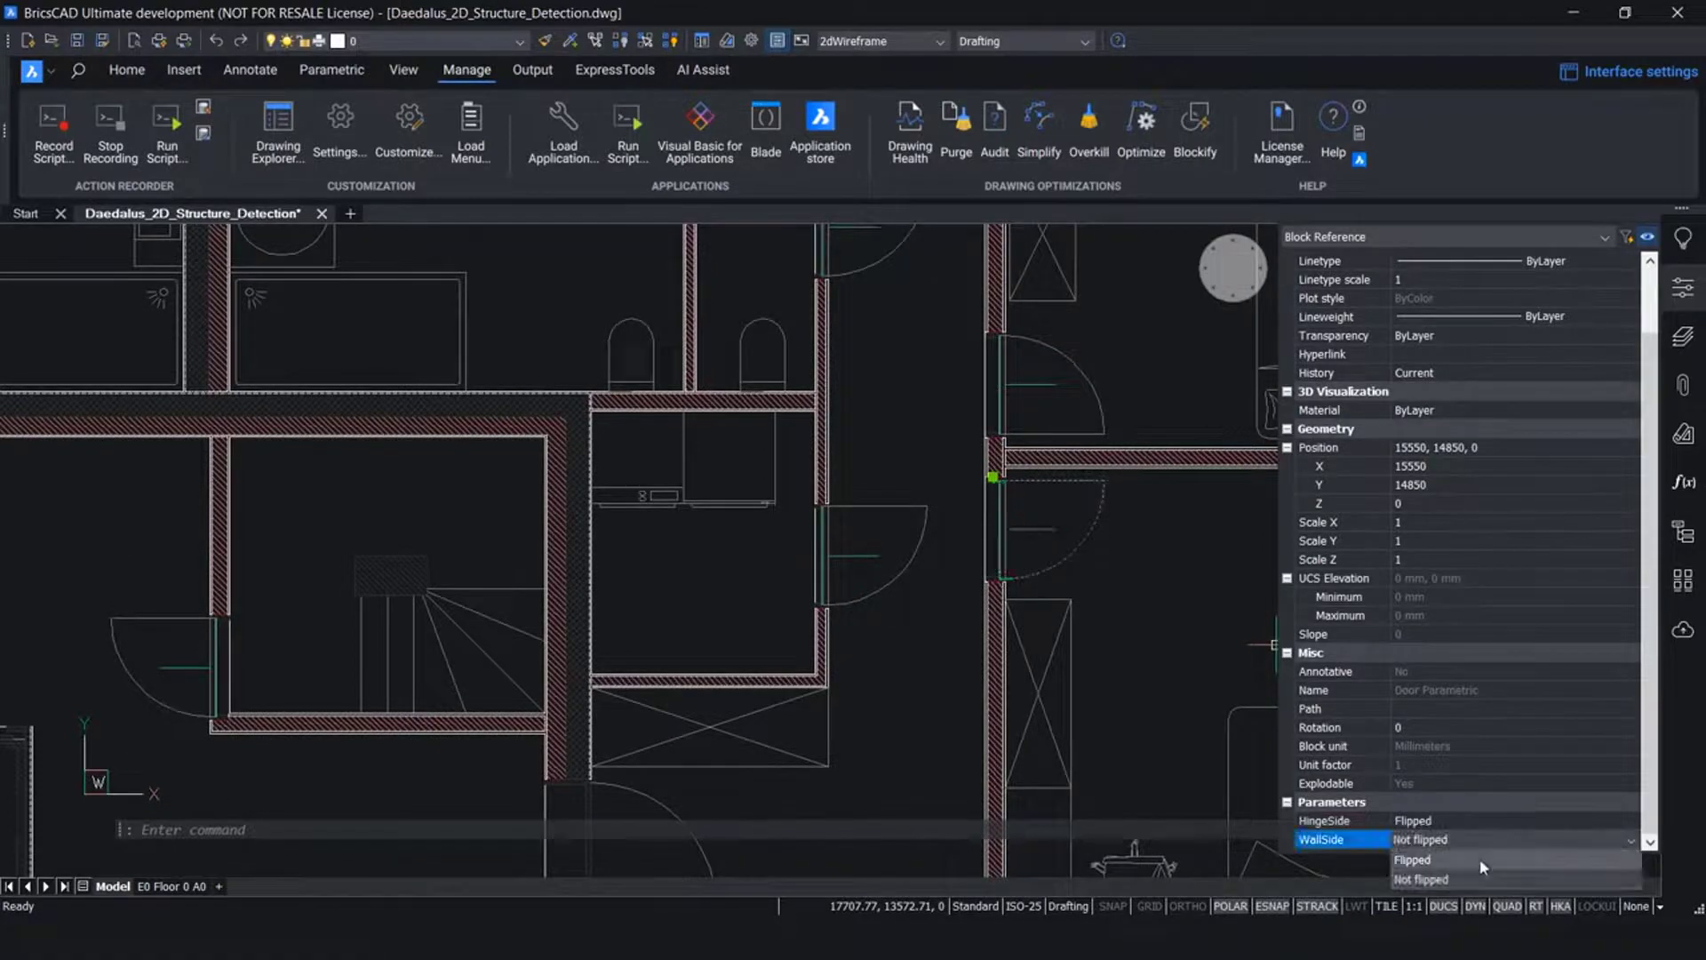
pyautogui.click(1481, 860)
pyautogui.click(1474, 819)
pyautogui.click(1474, 819)
pyautogui.click(1463, 855)
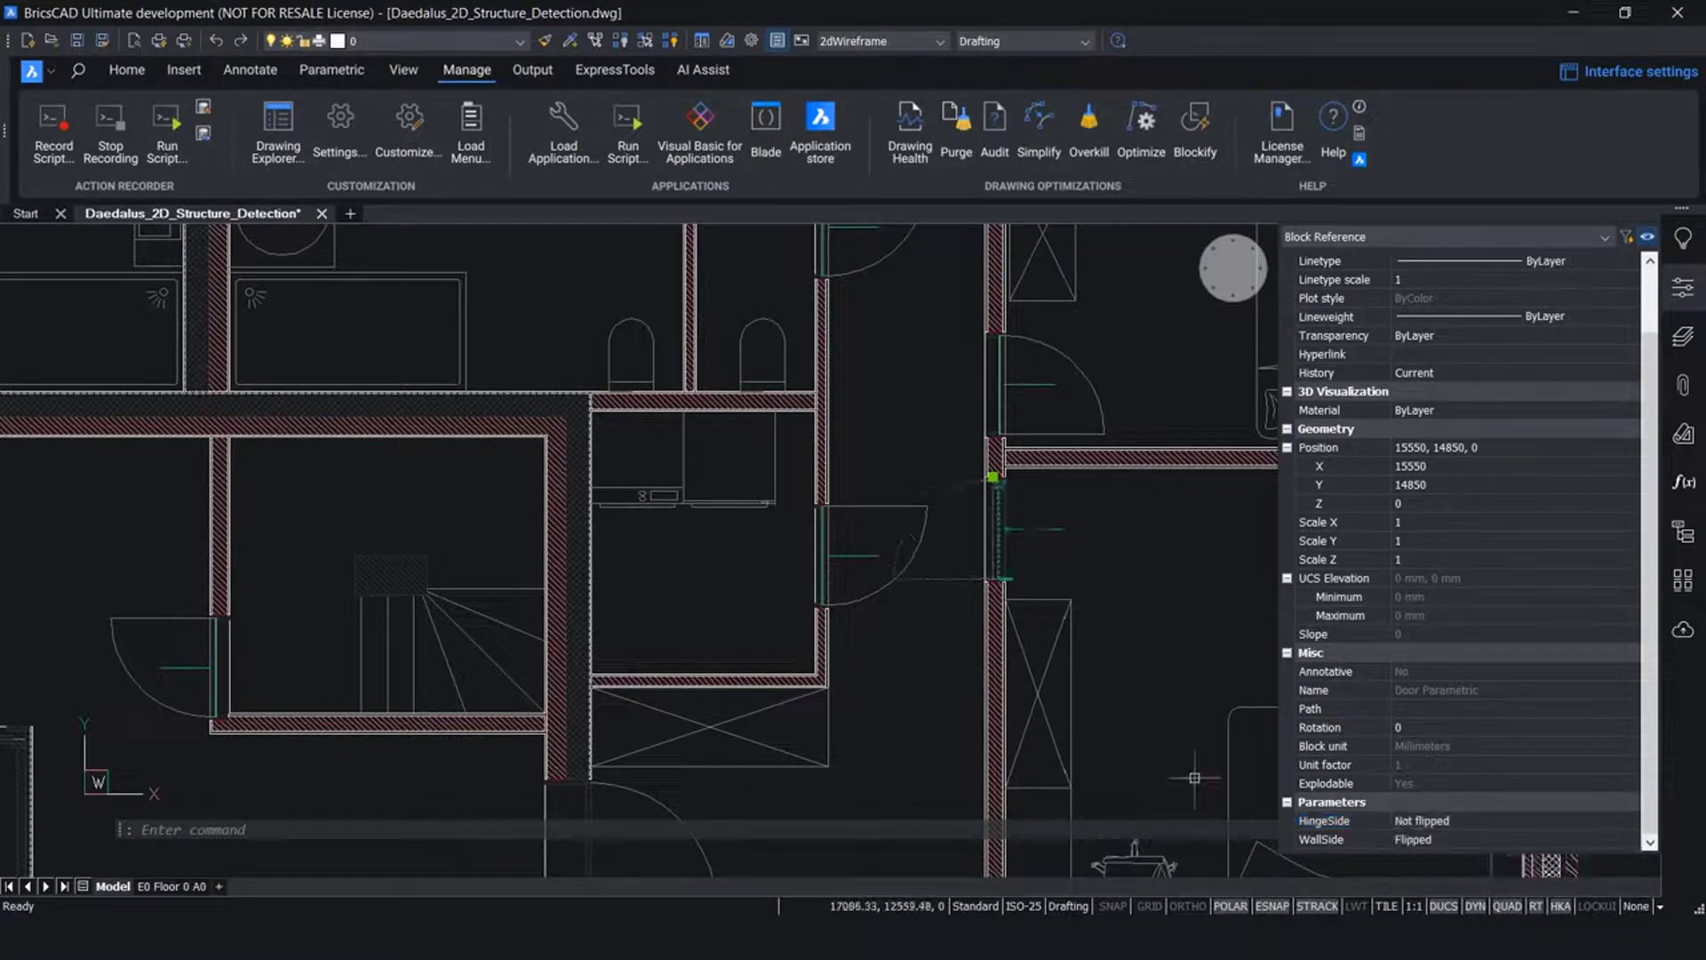